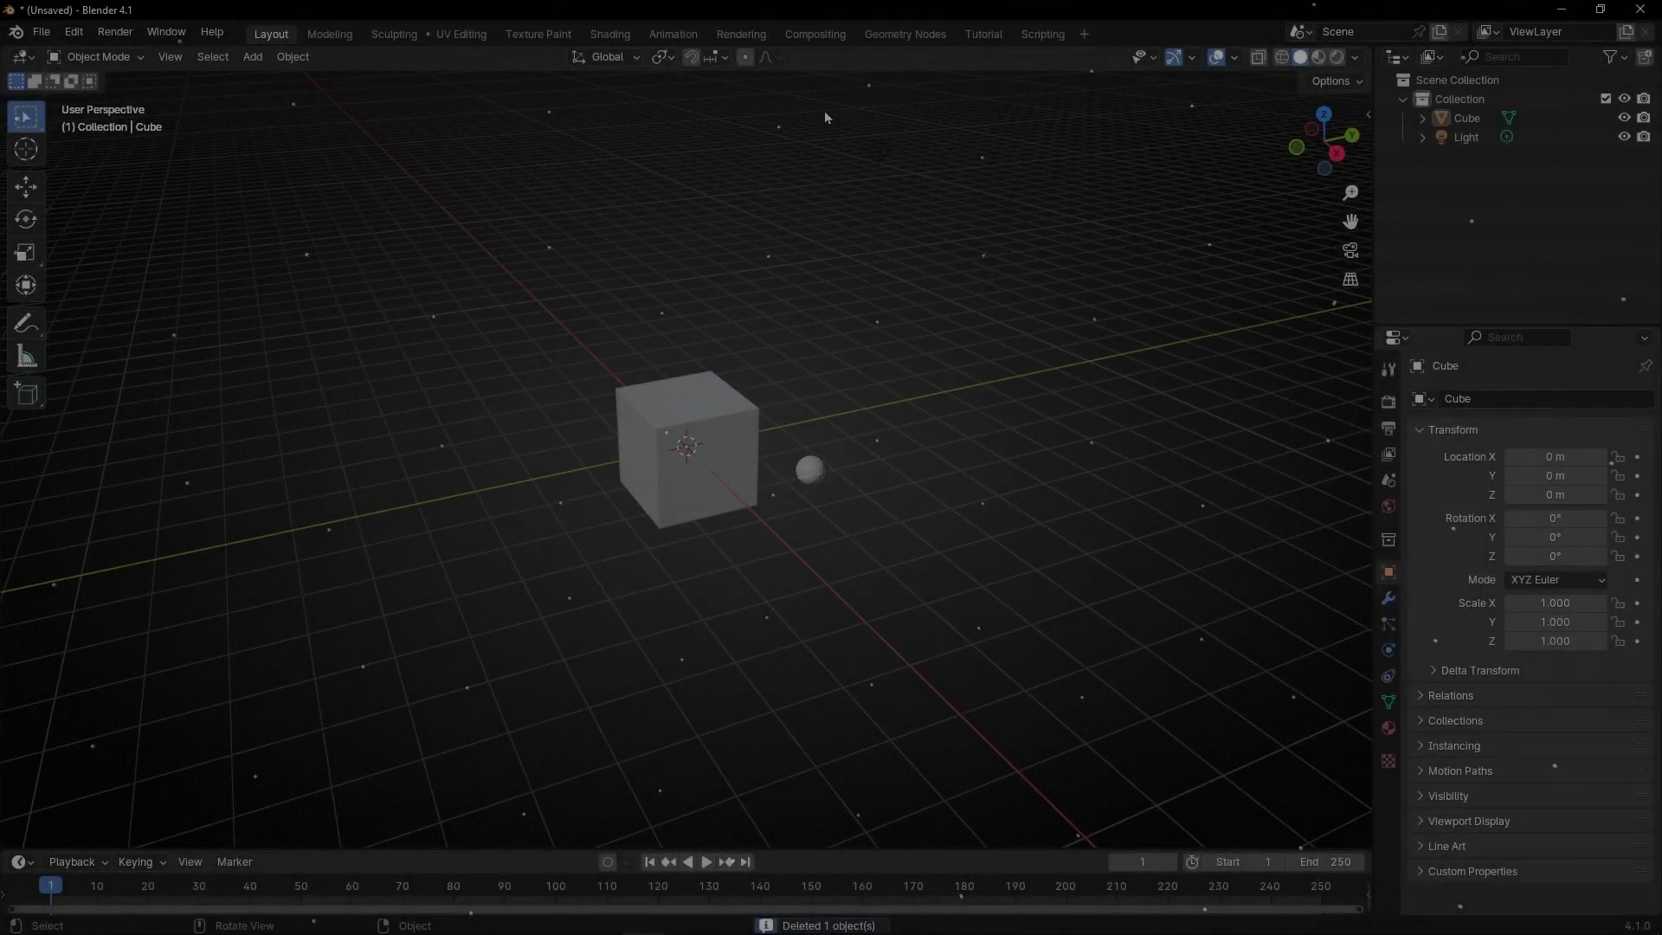
Delete the sphere so only the cube remains, and switch to the Tutorial workspace.
{"action": "key", "text": "Delete"}
{"action": "left_click", "coordinate": [984, 35]}
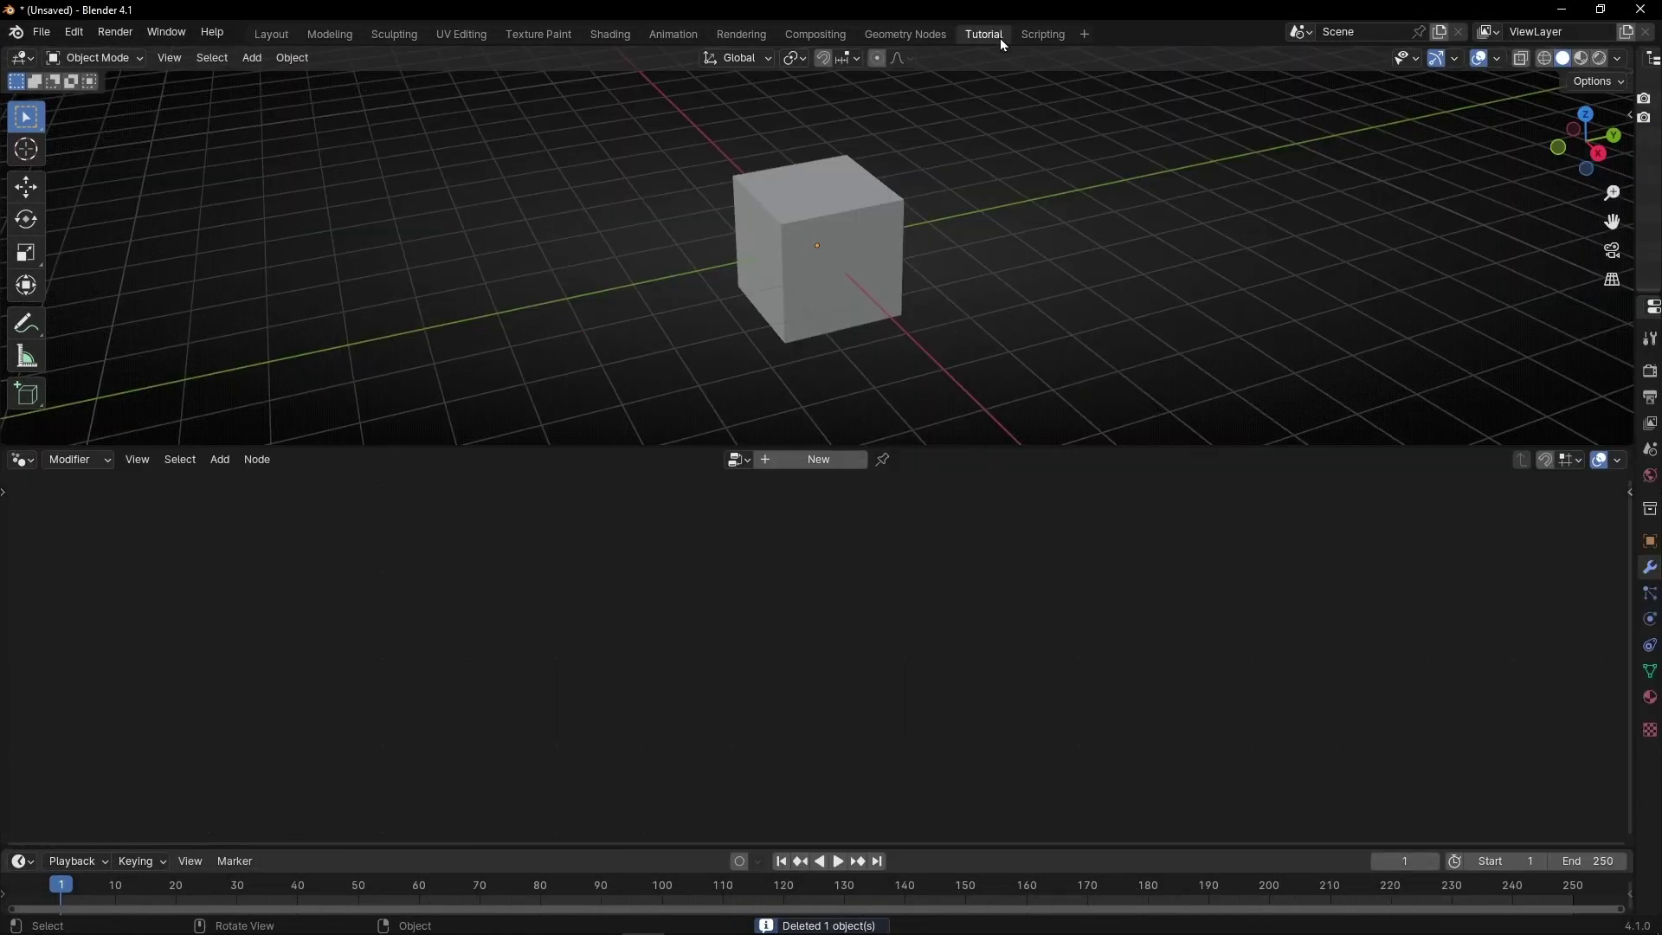
Create a new Geometry Nodes tree on the cube and close the timeline for more node space.
{"action": "left_click", "coordinate": [798, 461]}
{"action": "right_click", "coordinate": [542, 864]}
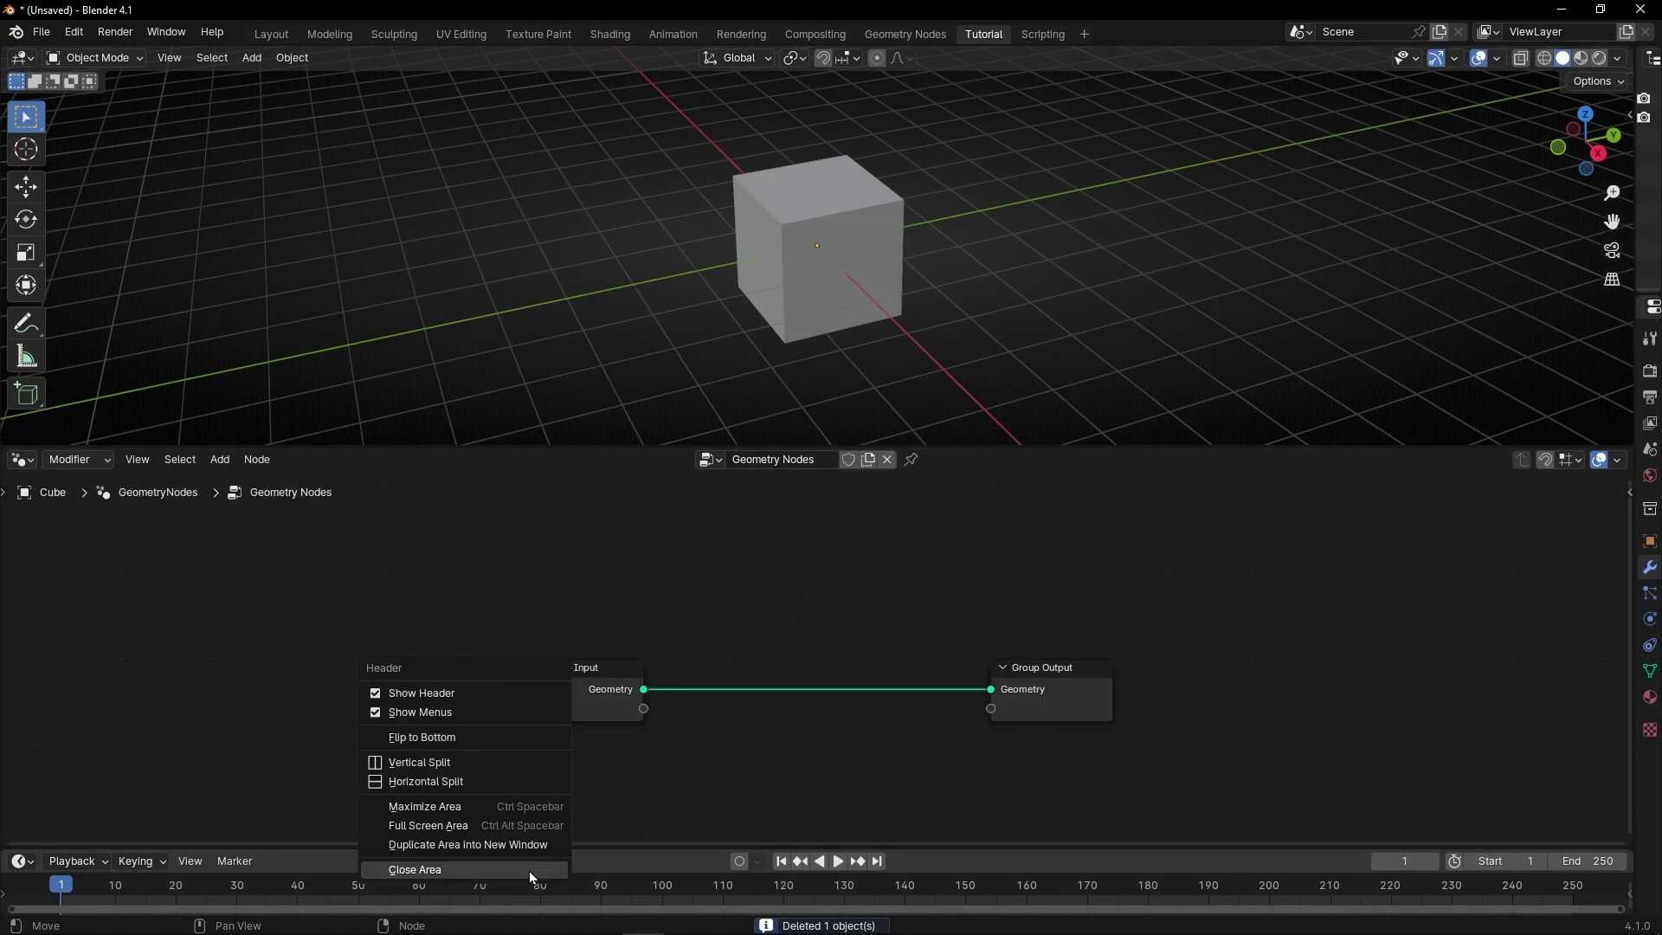
{"action": "left_click", "coordinate": [528, 871]}
Delete the Group Input node so the cube vanishes, and start adding a new object.
{"action": "left_click", "coordinate": [554, 724]}
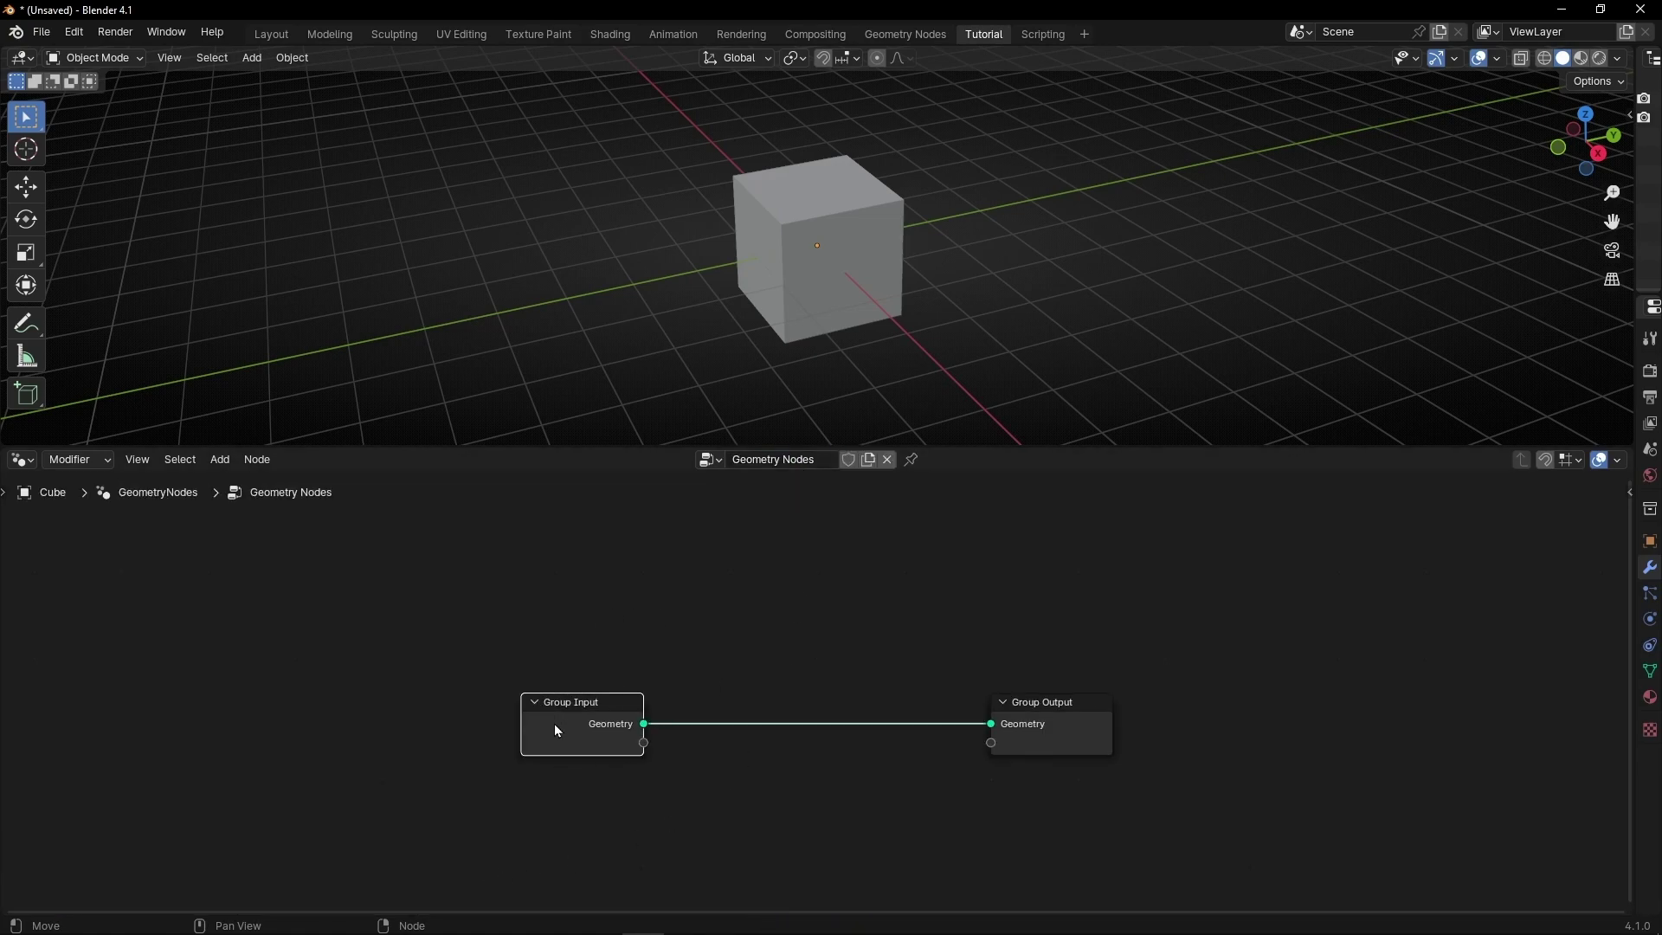
{"action": "key", "text": "Delete"}
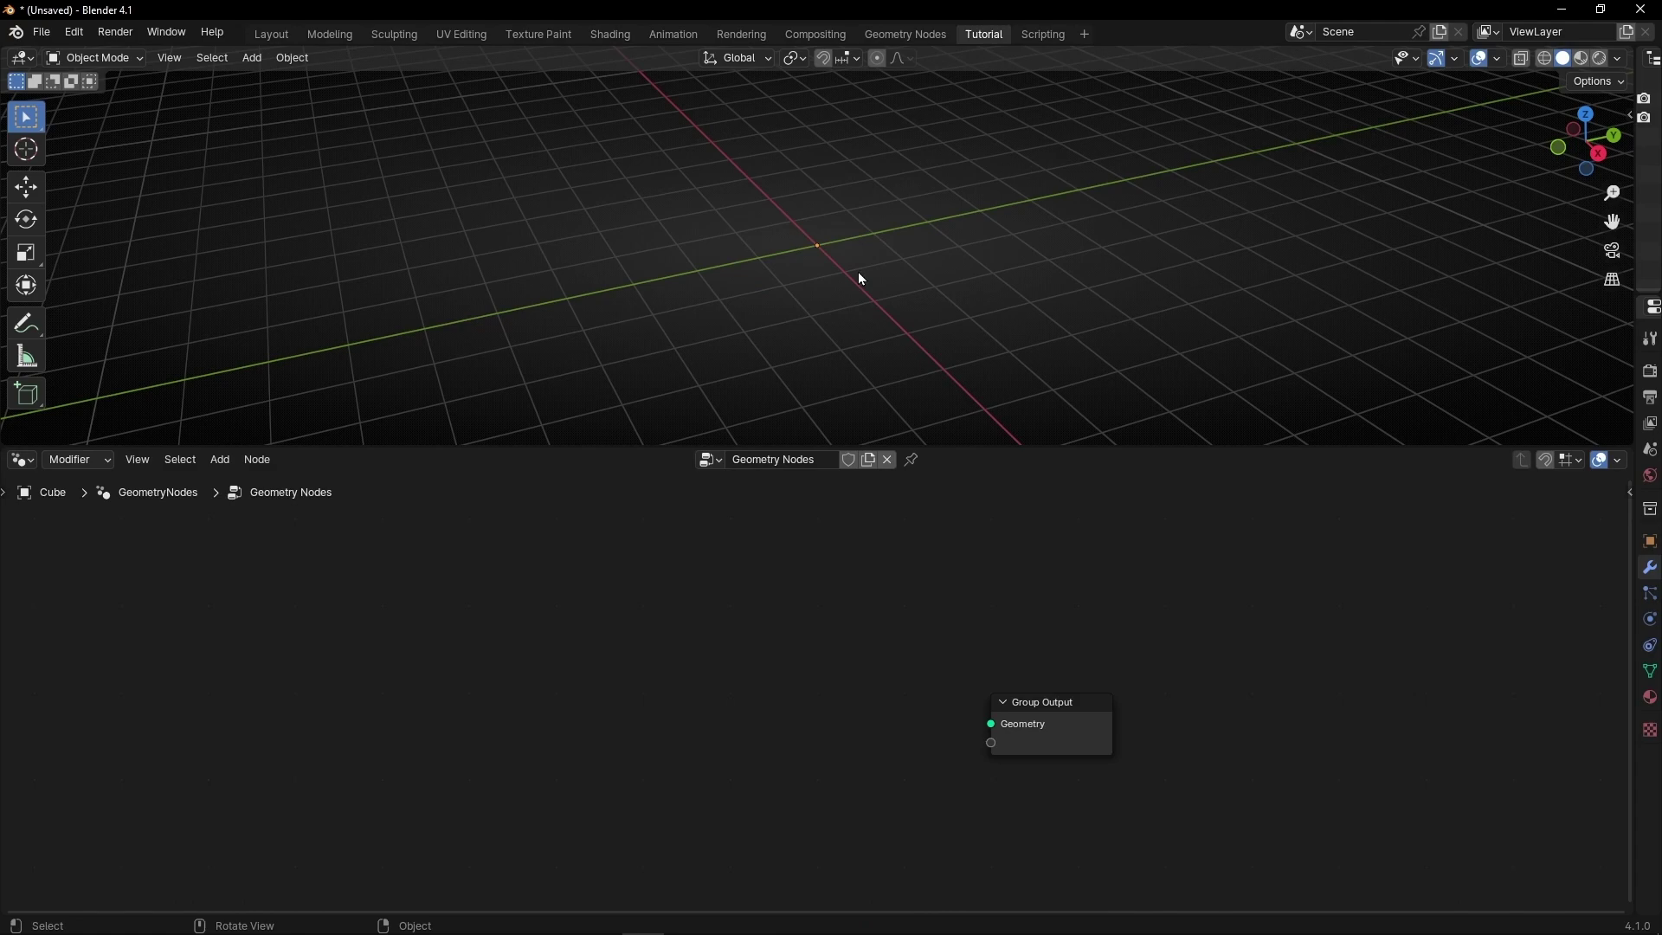
{"action": "left_click", "coordinate": [256, 64]}
Add a plane mesh, then reveal the Outliner and select the cube.
{"action": "mouse_move", "coordinate": [303, 74]}
{"action": "left_click", "coordinate": [457, 74]}
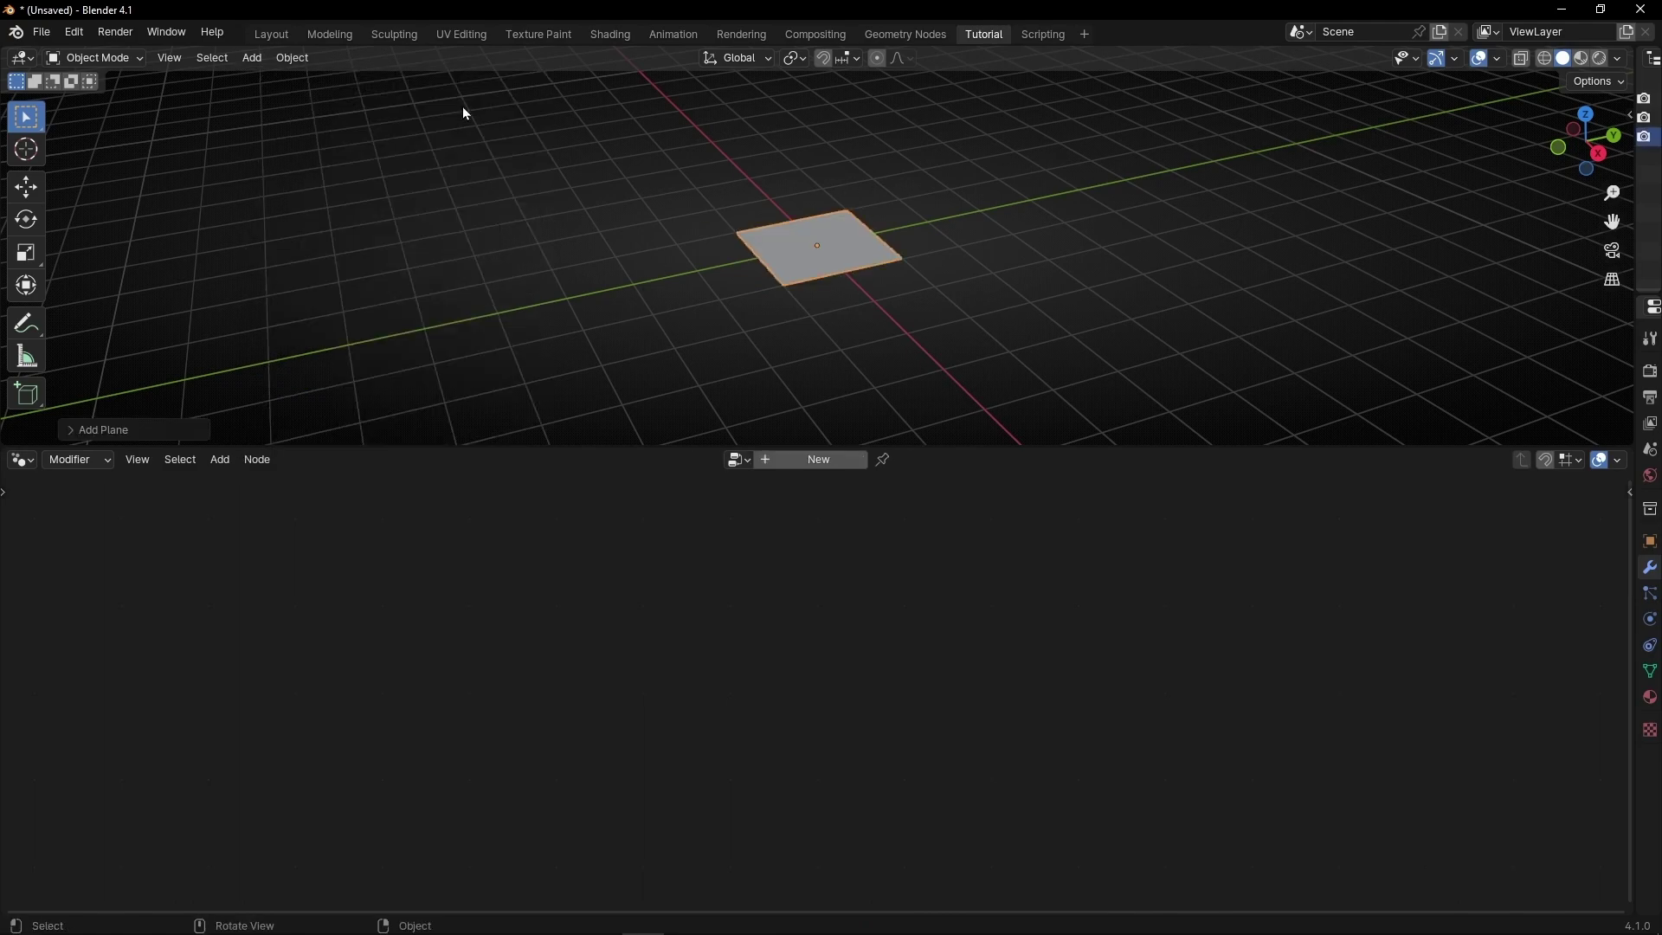
{"action": "left_click_drag", "start_coordinate": [1635, 262], "coordinate": [1379, 261]}
{"action": "left_click", "coordinate": [1472, 118]}
Bring the plane in as an Object Info node, pin the tree, and link Geometry to Group Output.
{"action": "left_click_drag", "start_coordinate": [1487, 136], "coordinate": [509, 656]}
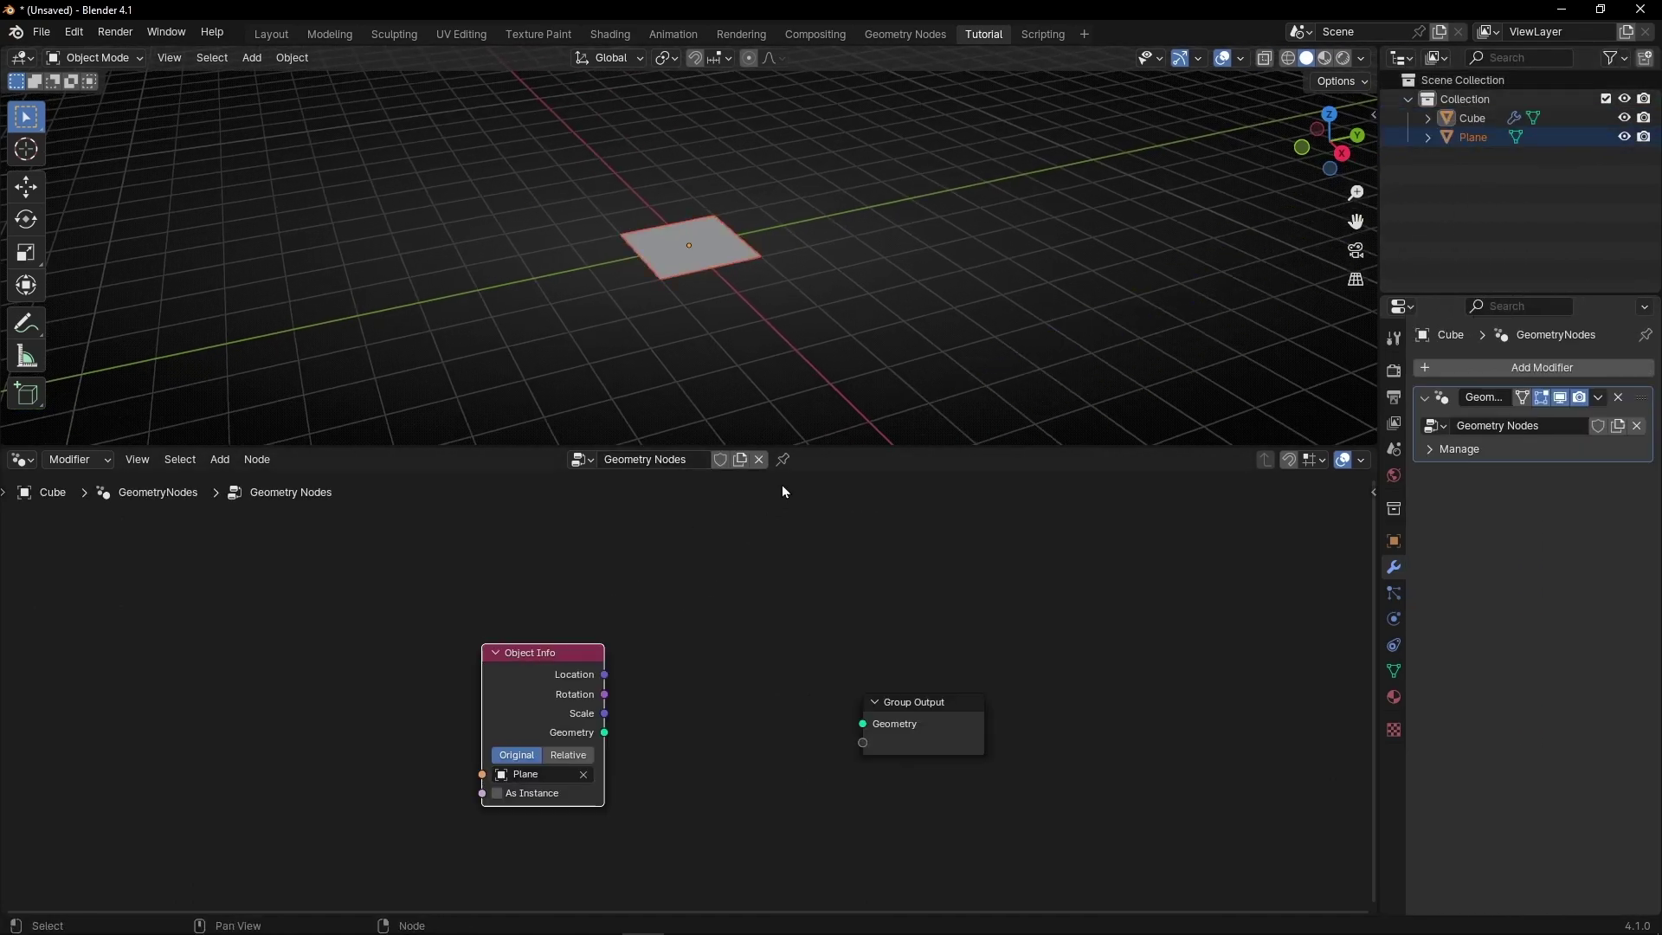
{"action": "left_click", "coordinate": [784, 459]}
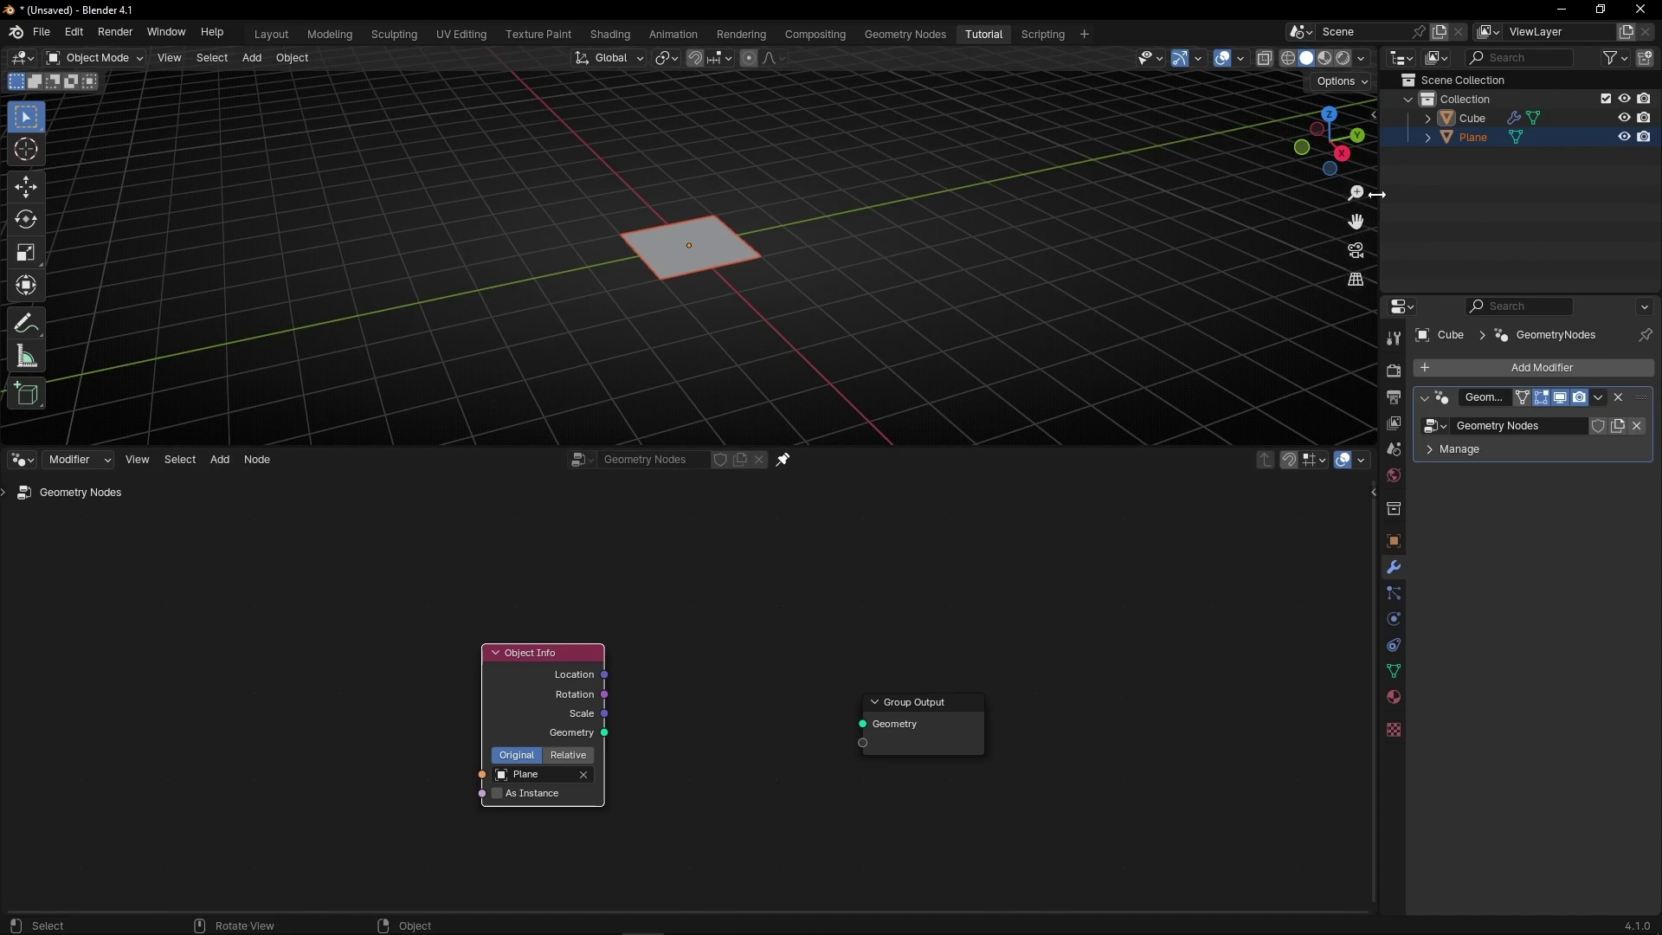
{"action": "left_click_drag", "start_coordinate": [1380, 197], "coordinate": [1655, 197]}
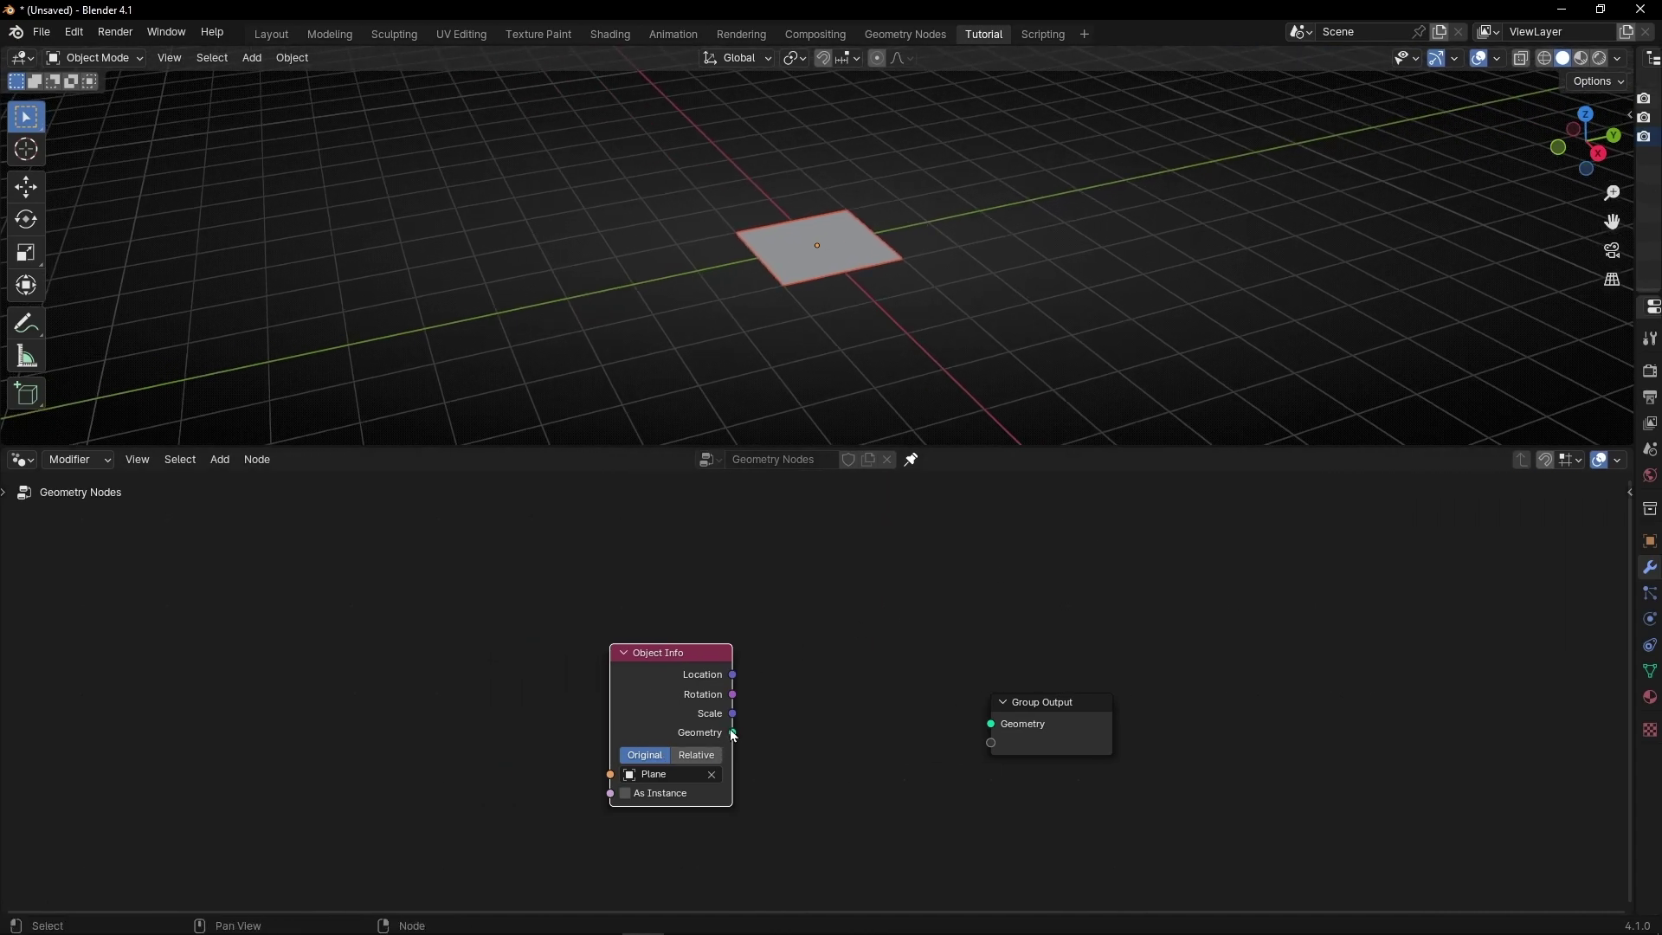
{"action": "left_click_drag", "start_coordinate": [734, 734], "coordinate": [992, 724]}
Rotate the plane upright about 90° and set Object Info to Relative transform.
{"action": "key", "text": "r"}
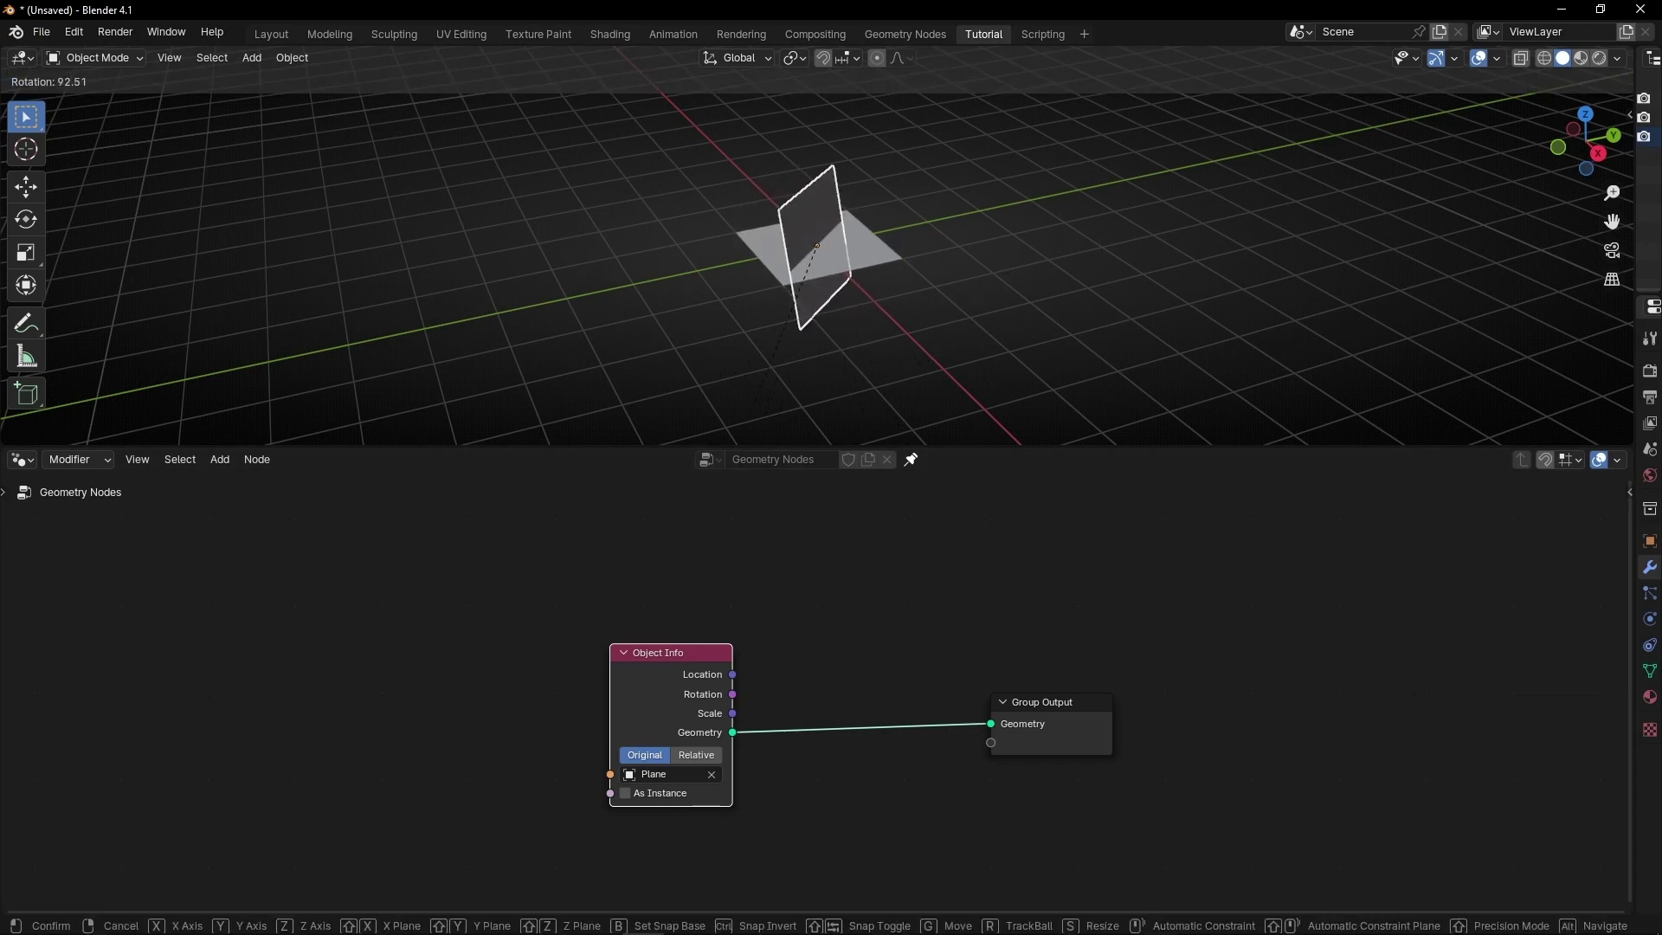
{"action": "left_click", "coordinate": [766, 399]}
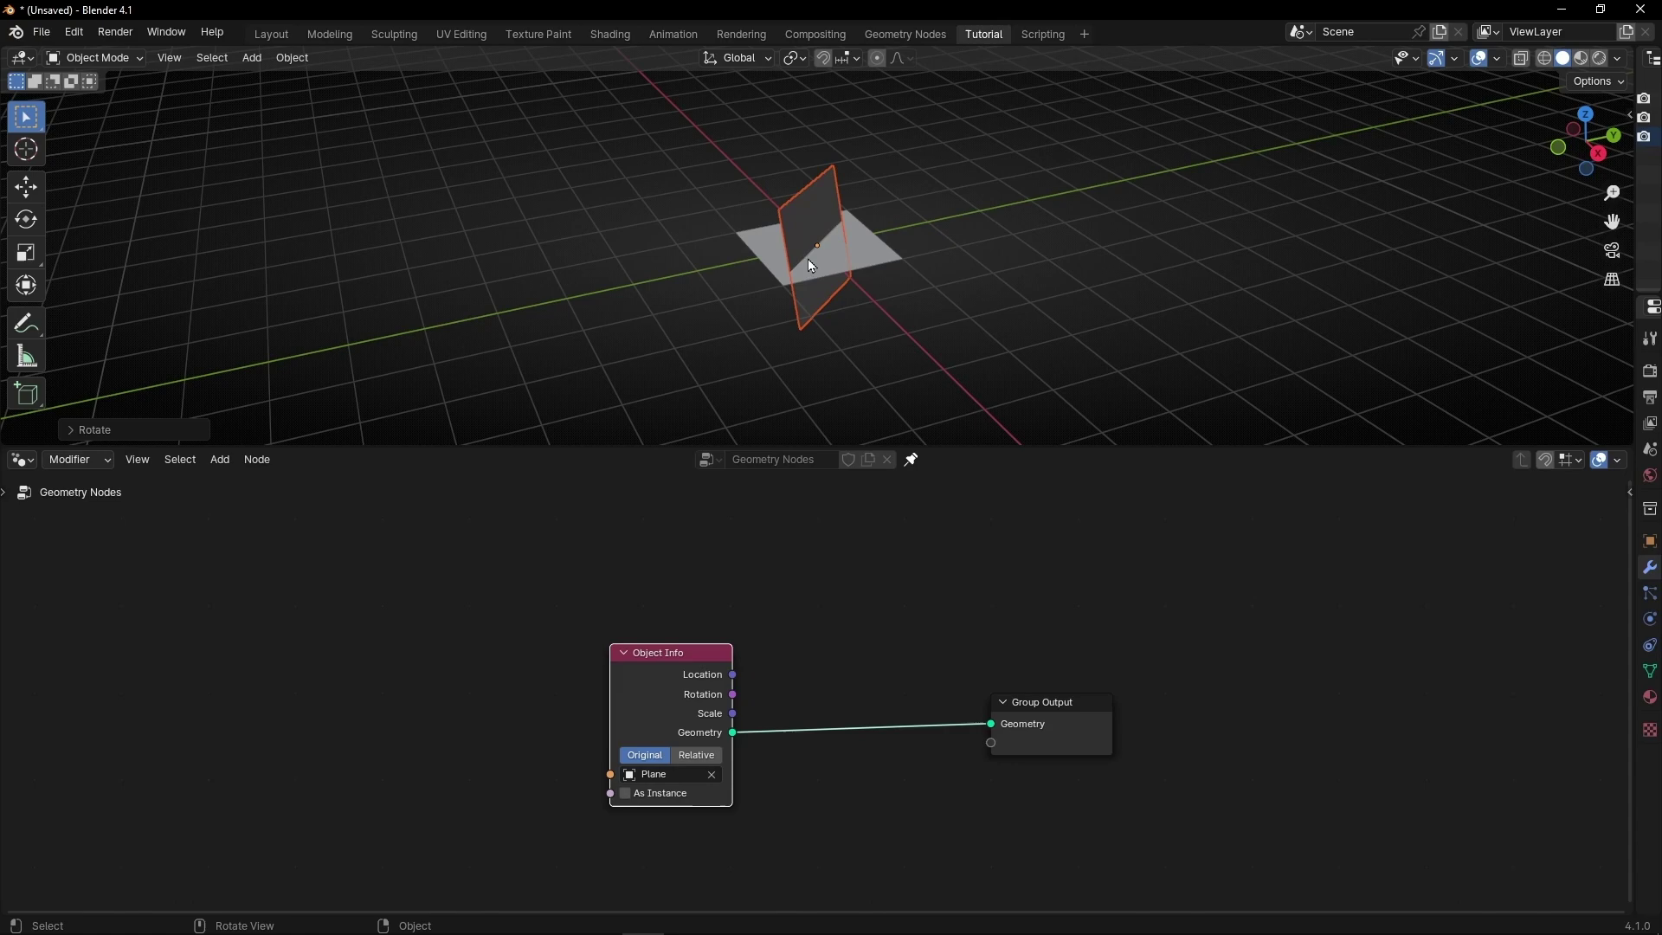
{"action": "left_click", "coordinate": [698, 755]}
{"action": "left_click_drag", "start_coordinate": [690, 674], "coordinate": [562, 672]}
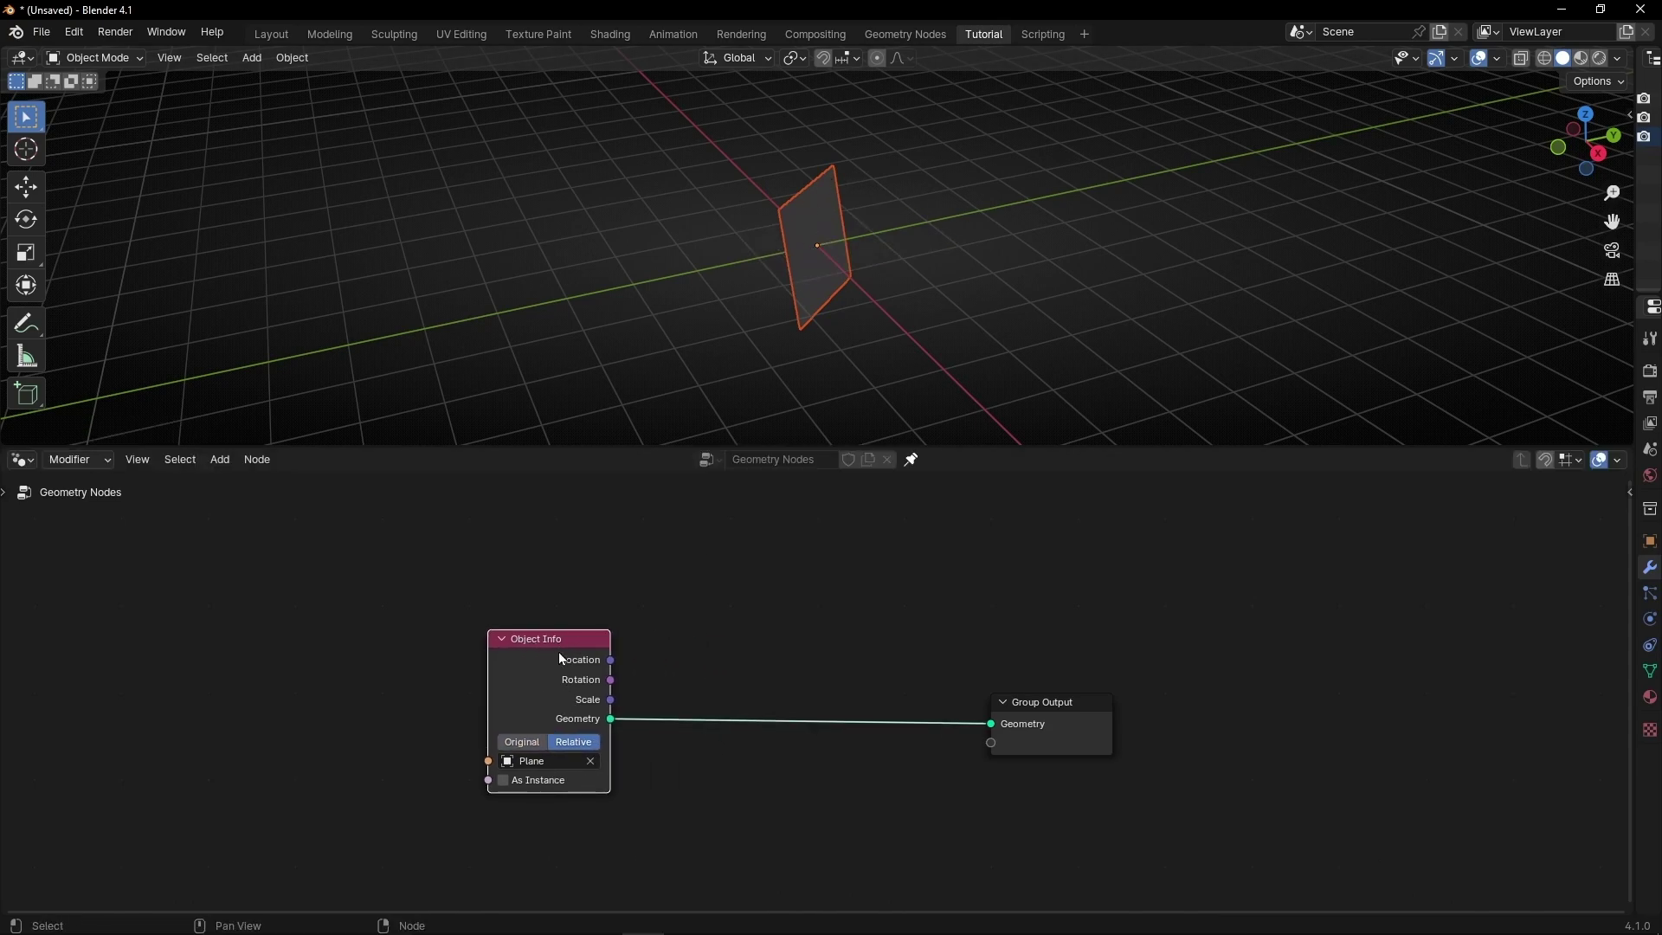
Rotate the plane again and scale it up larger.
{"action": "key", "text": "r"}
{"action": "left_click", "coordinate": [981, 224]}
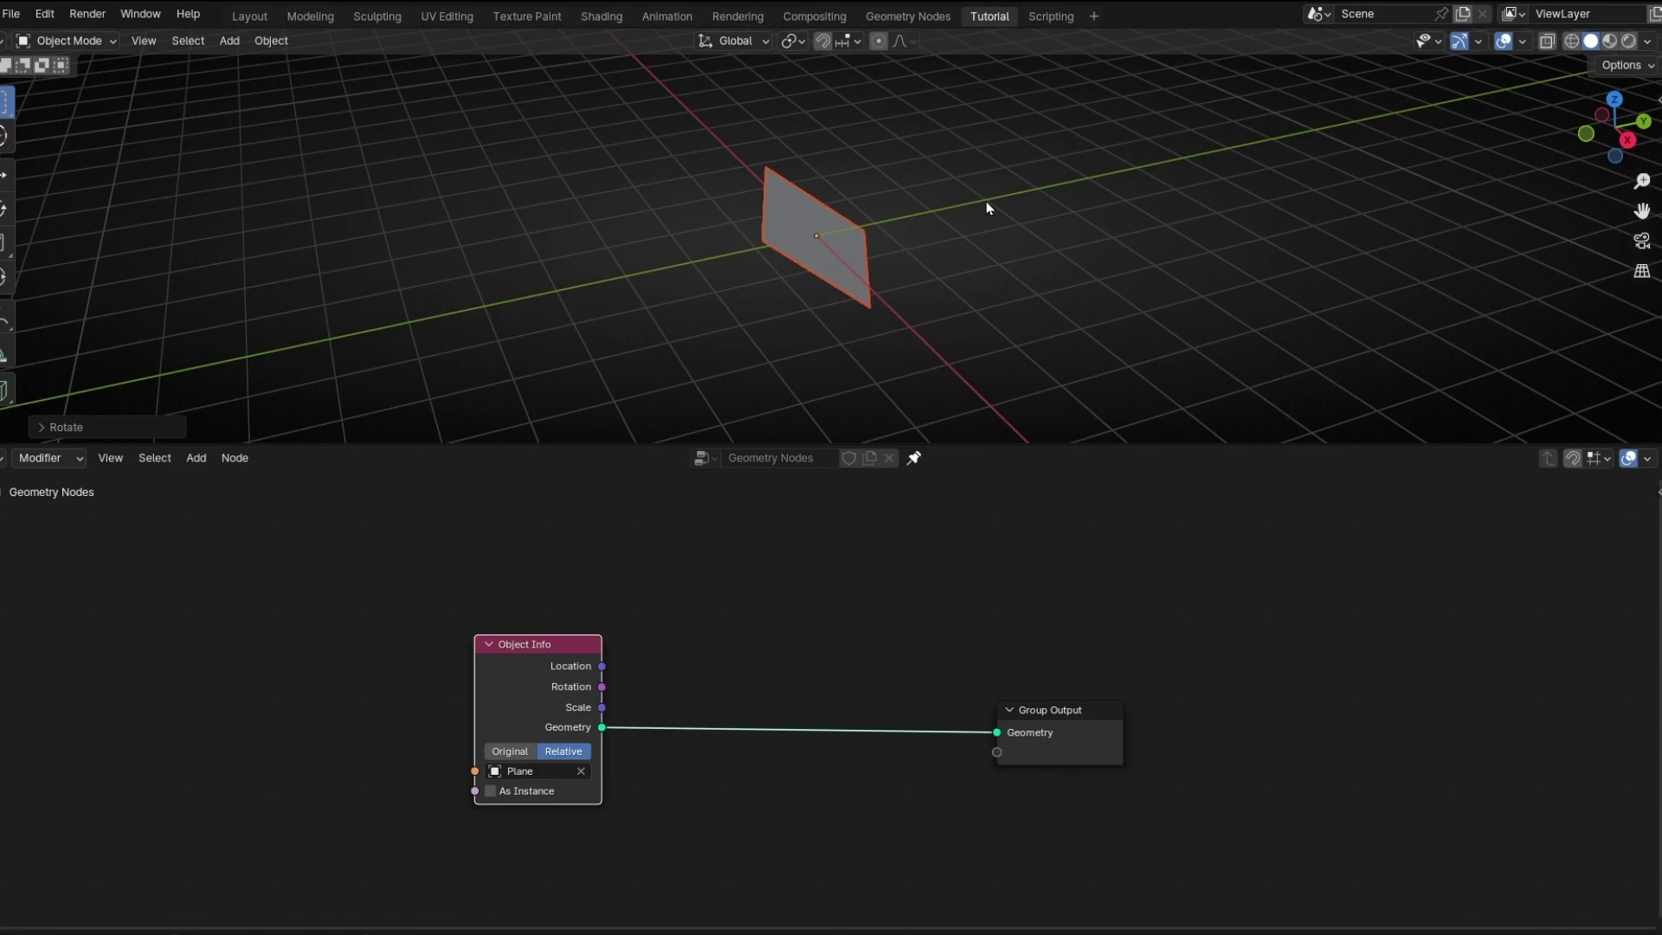
{"action": "key", "text": "s"}
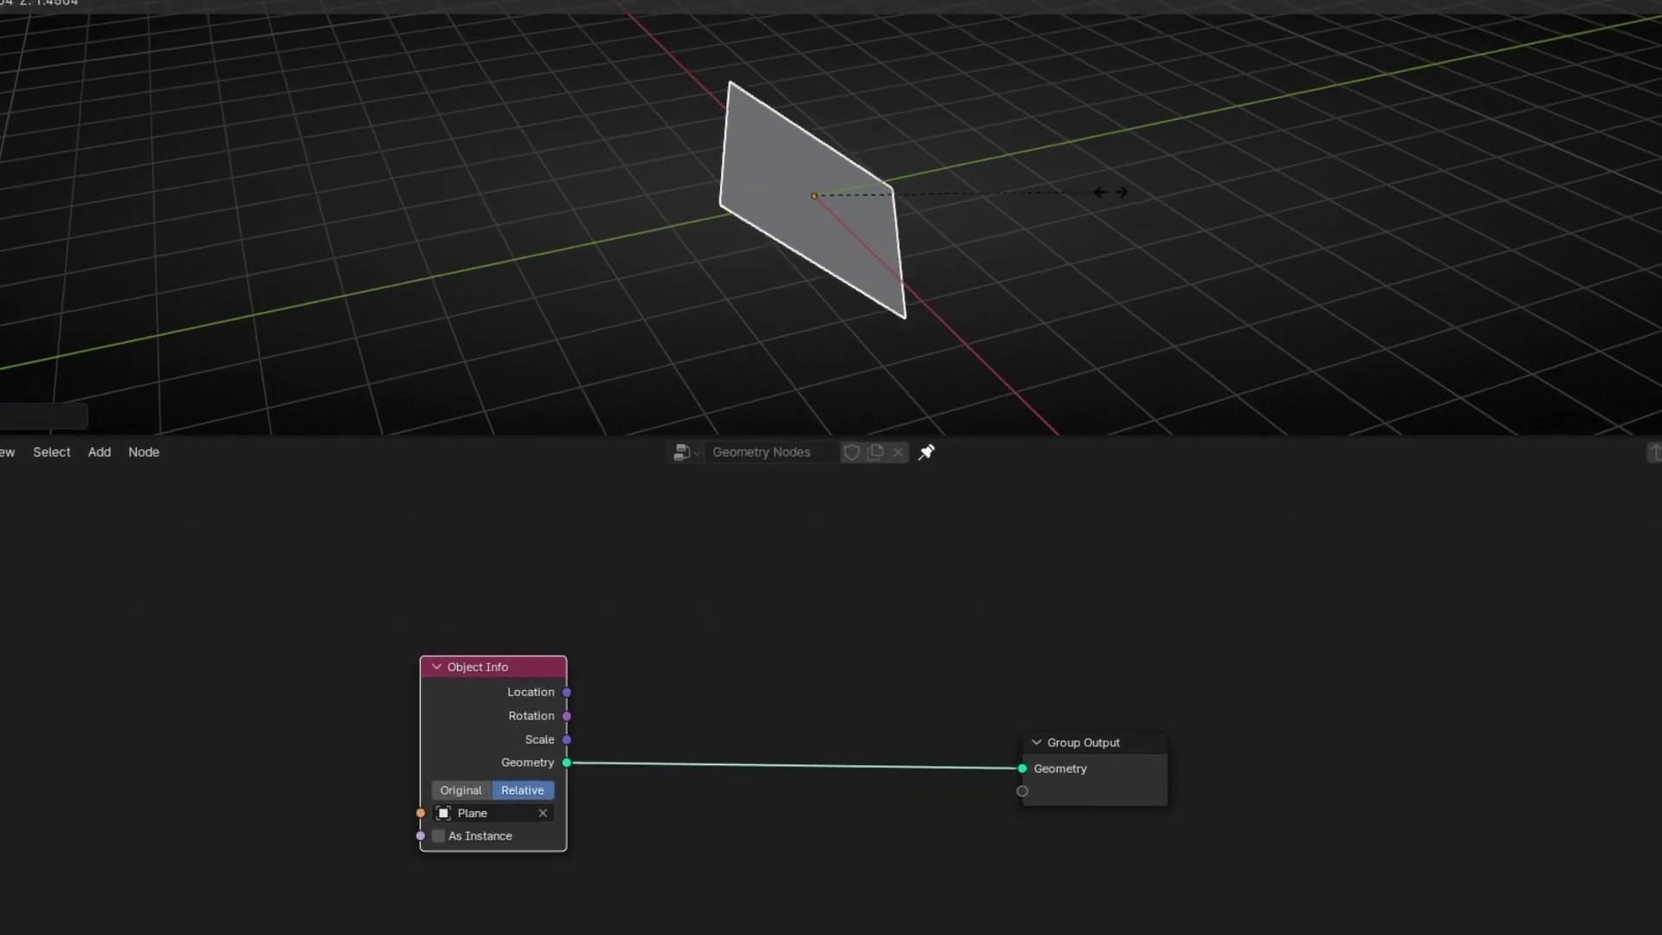
{"action": "left_click", "coordinate": [1186, 249]}
Search 'join' and drop a Join Geometry node onto the Object Info–Group Output link.
{"action": "middle_click_drag", "start_coordinate": [897, 211], "coordinate": [861, 318]}
{"action": "left_click_drag", "start_coordinate": [1078, 779], "coordinate": [1174, 732]}
{"action": "left_click_drag", "start_coordinate": [481, 710], "coordinate": [330, 704]}
{"action": "key", "text": "shift+a"}
{"action": "mouse_move", "coordinate": [950, 874]}
{"action": "type", "text": "join"}
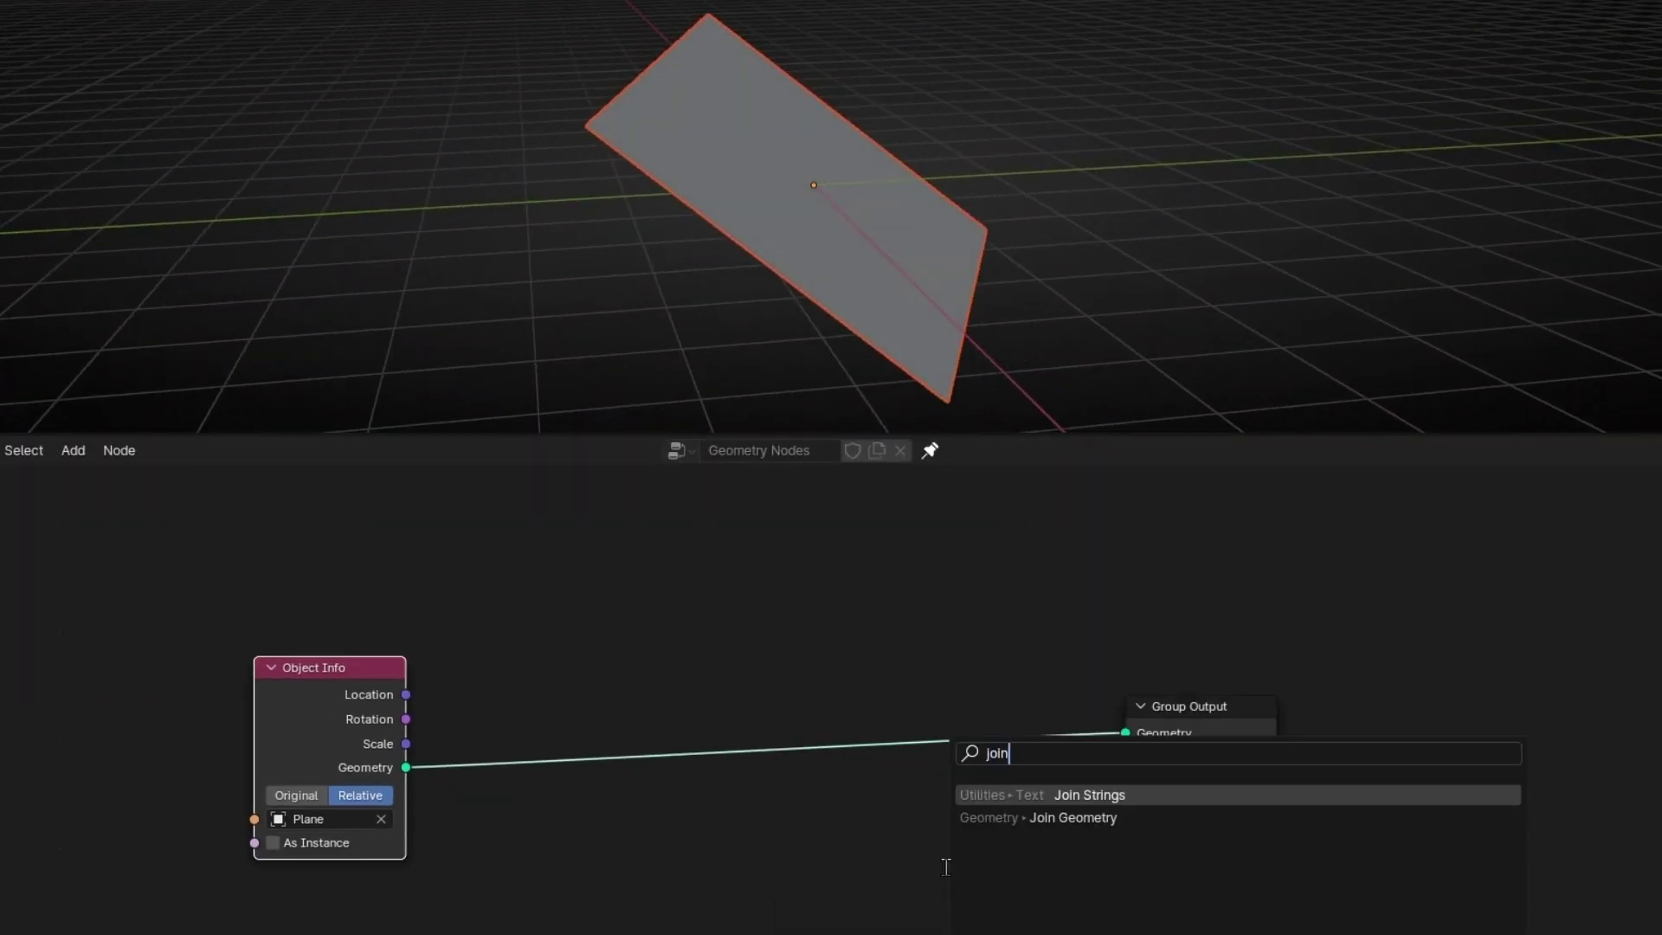
{"action": "key", "text": "Down"}
{"action": "key", "text": "Return"}
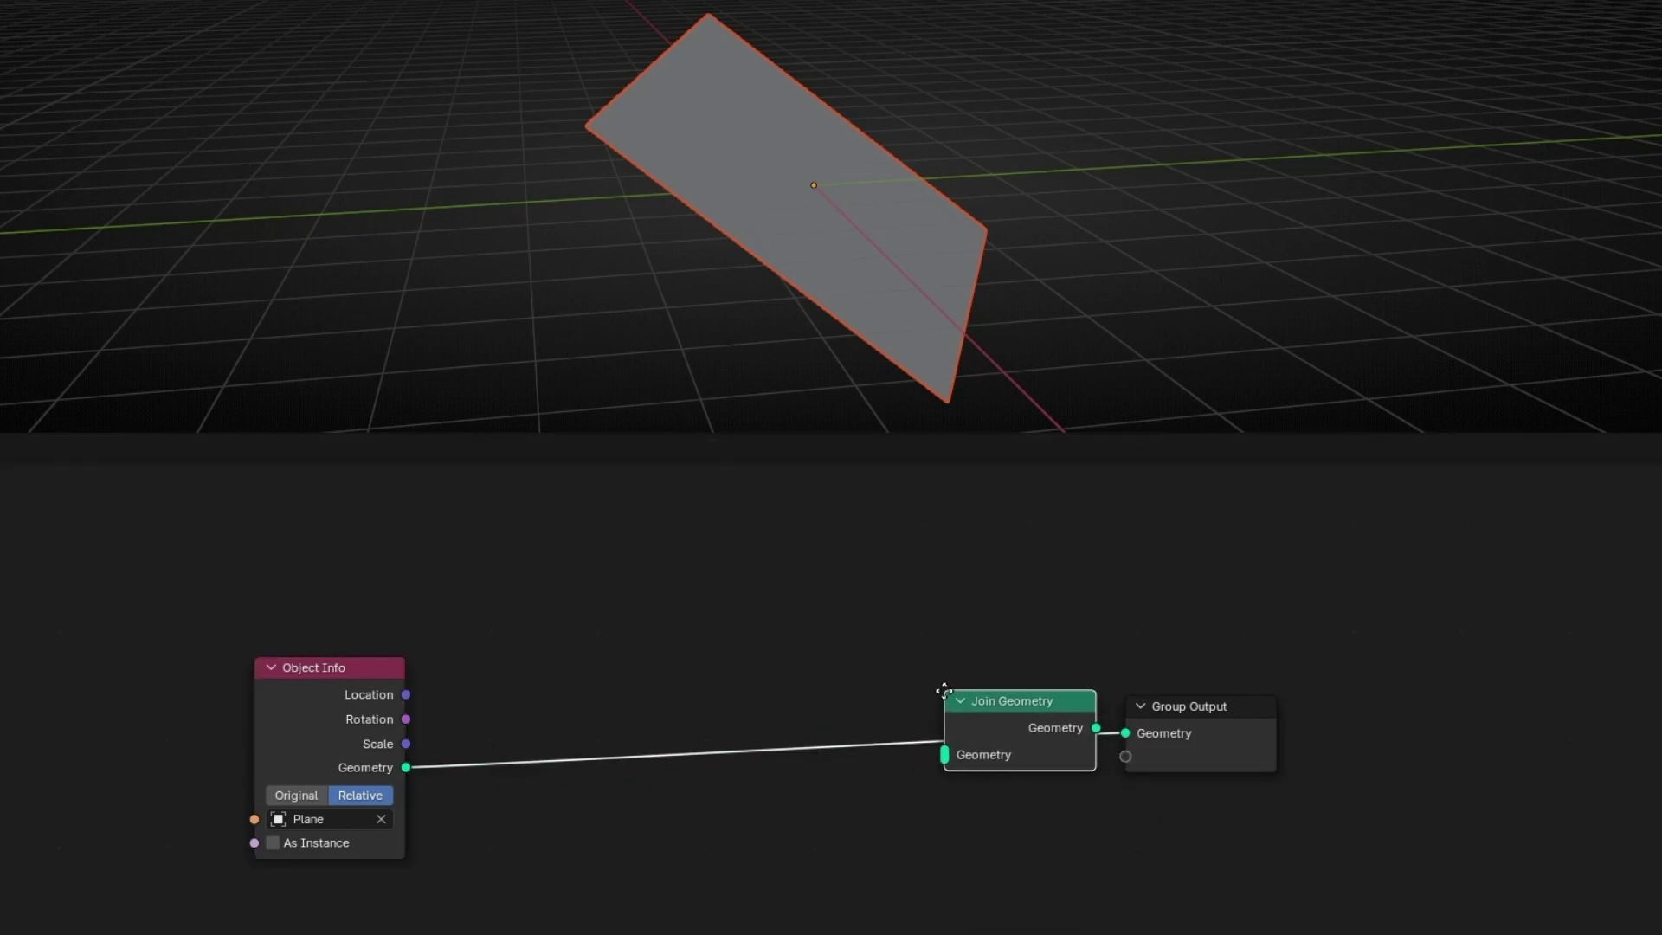
{"action": "left_click", "coordinate": [942, 690]}
Tidy the tree by repositioning Object Info, Join Geometry and Group Output.
{"action": "left_click_drag", "start_coordinate": [348, 673], "coordinate": [345, 534]}
{"action": "left_click_drag", "start_coordinate": [1002, 720], "coordinate": [1001, 649]}
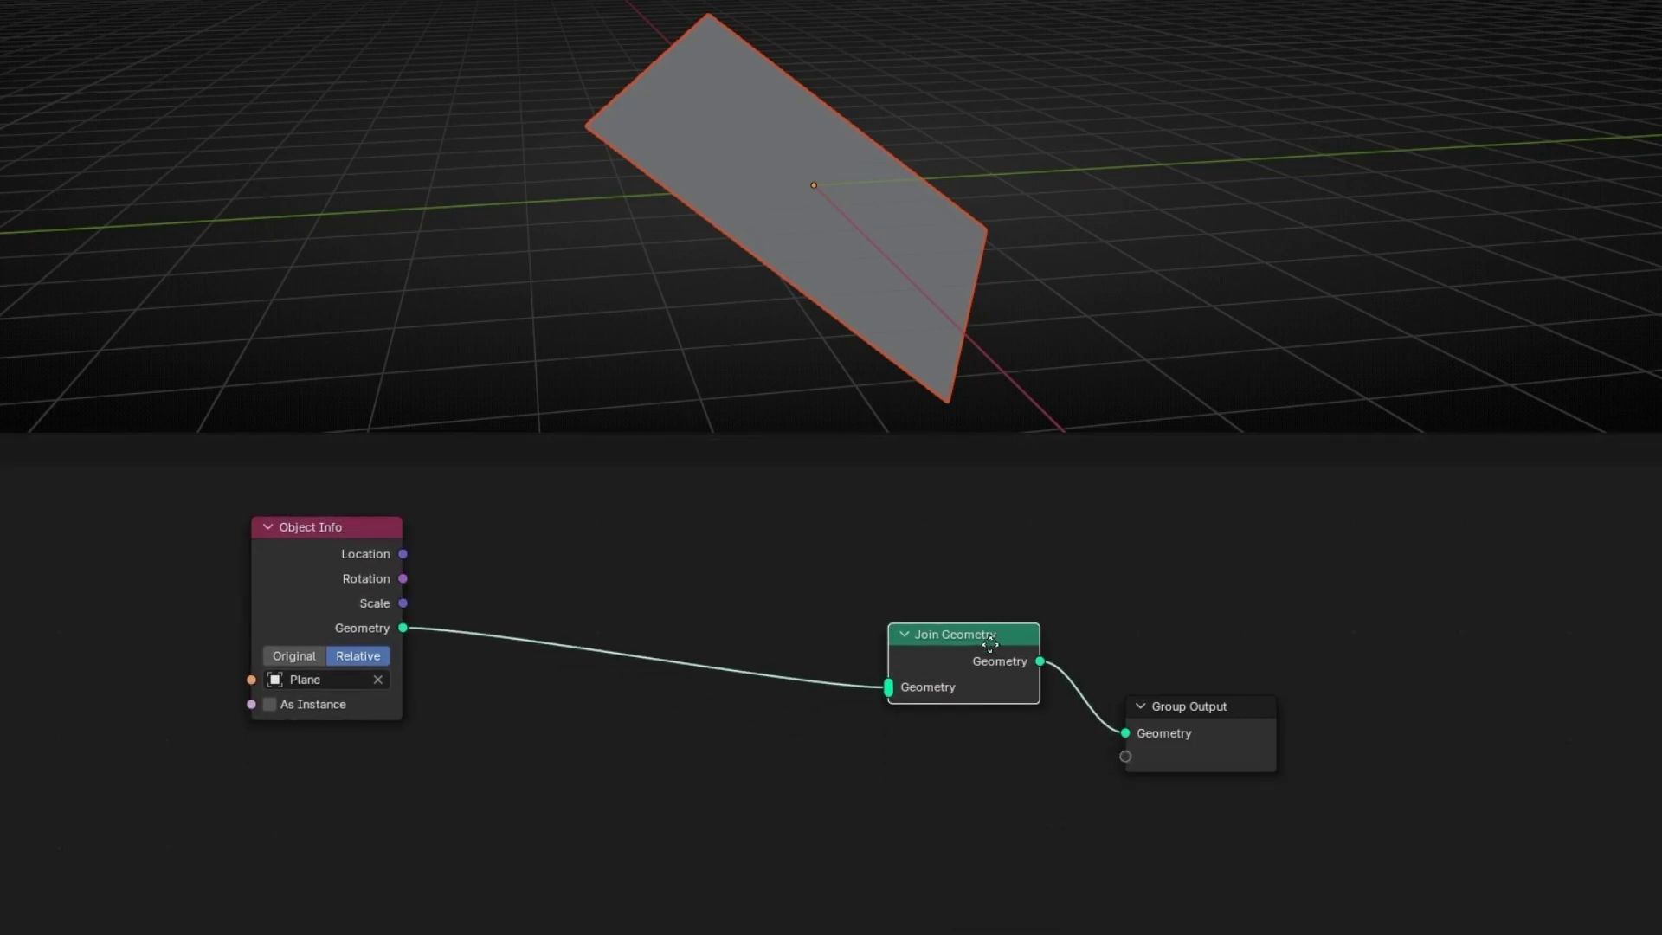
{"action": "left_click_drag", "start_coordinate": [1237, 731], "coordinate": [1330, 654]}
{"action": "left_click_drag", "start_coordinate": [312, 627], "coordinate": [269, 629]}
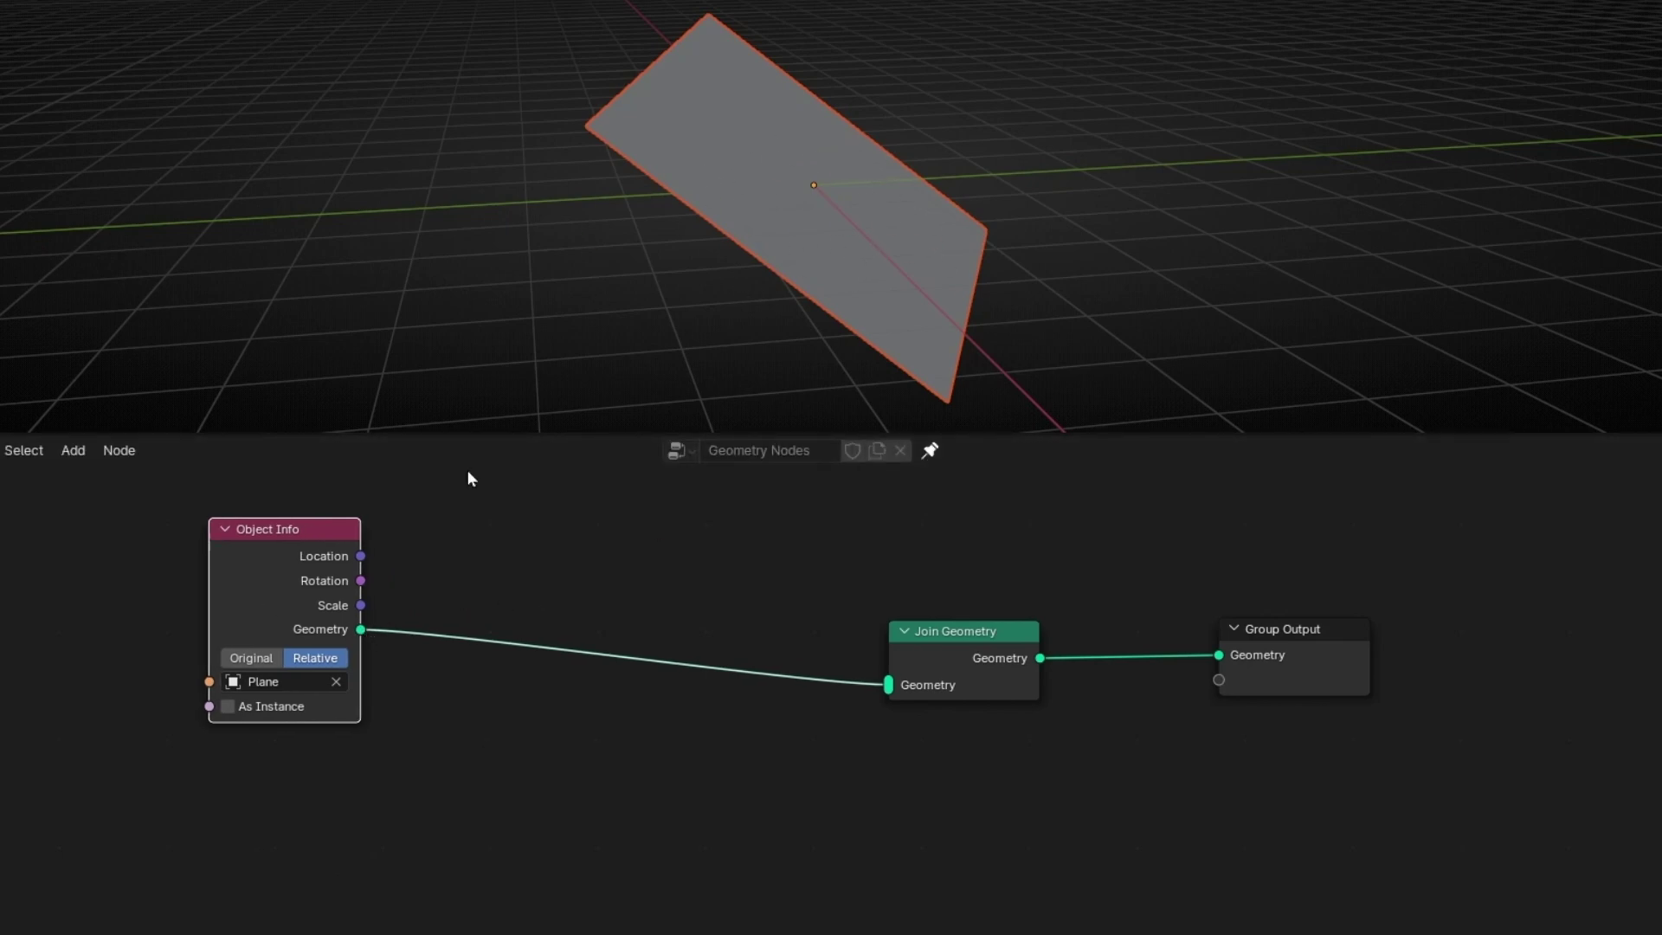
Add Instance on Points fed by the plane geometry and link its Instances into Join Geometry.
{"action": "left_click_drag", "start_coordinate": [360, 629], "coordinate": [698, 814]}
{"action": "type", "text": "inst"}
{"action": "type", "text": "ance"}
{"action": "key", "text": "Return"}
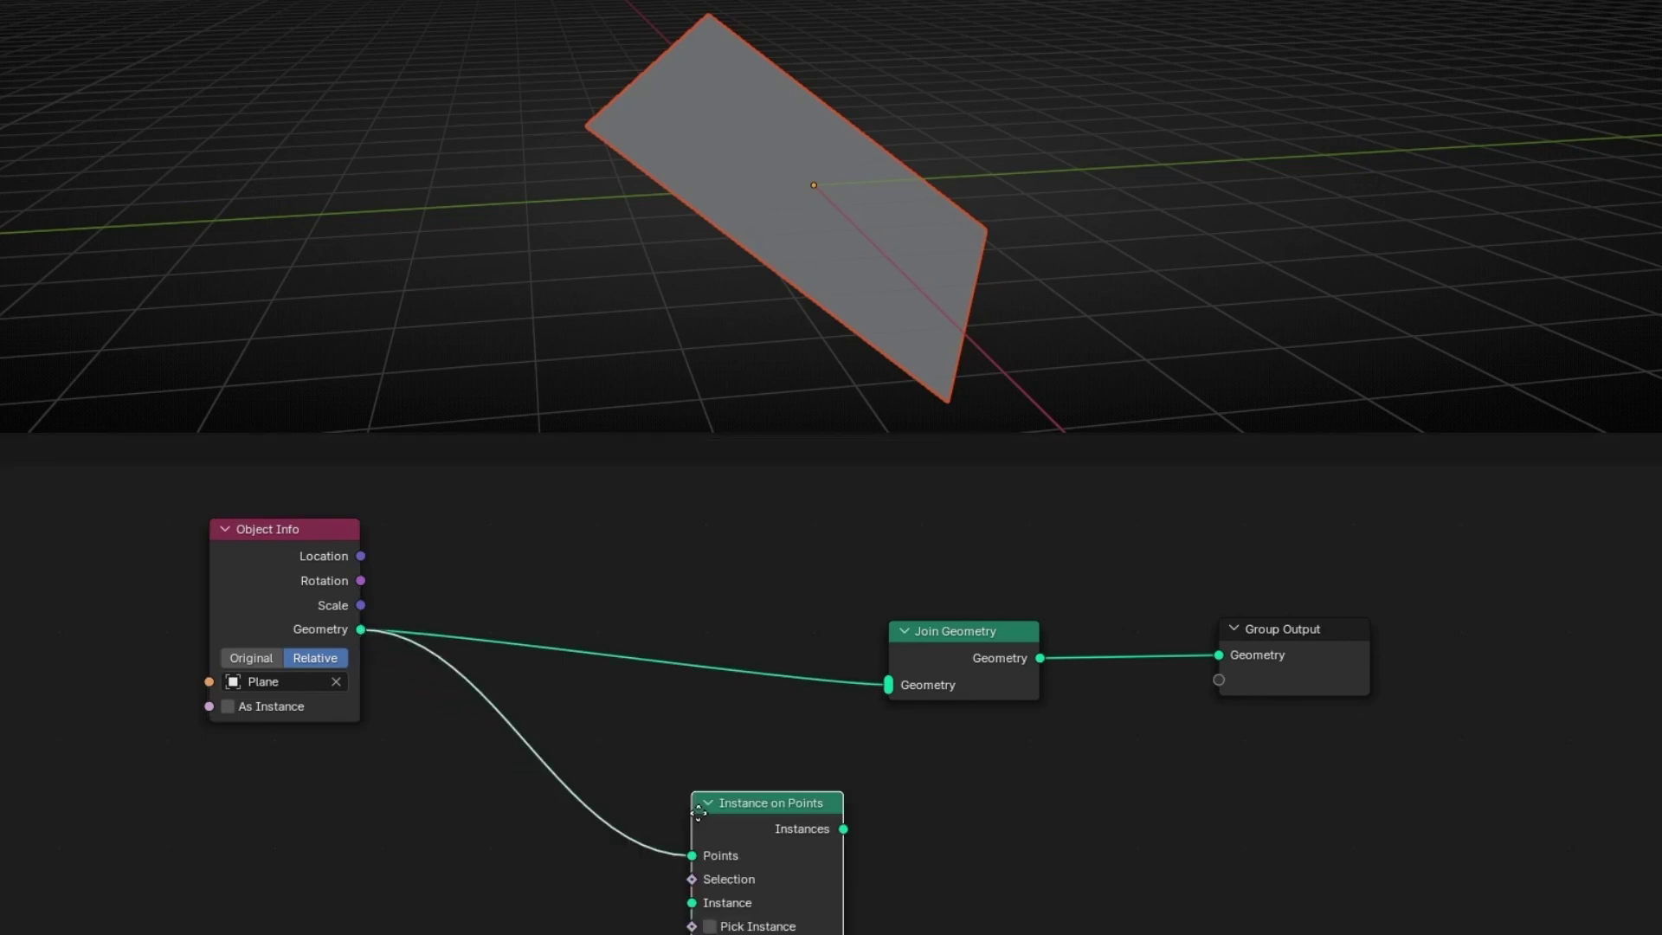
{"action": "left_click", "coordinate": [605, 813]}
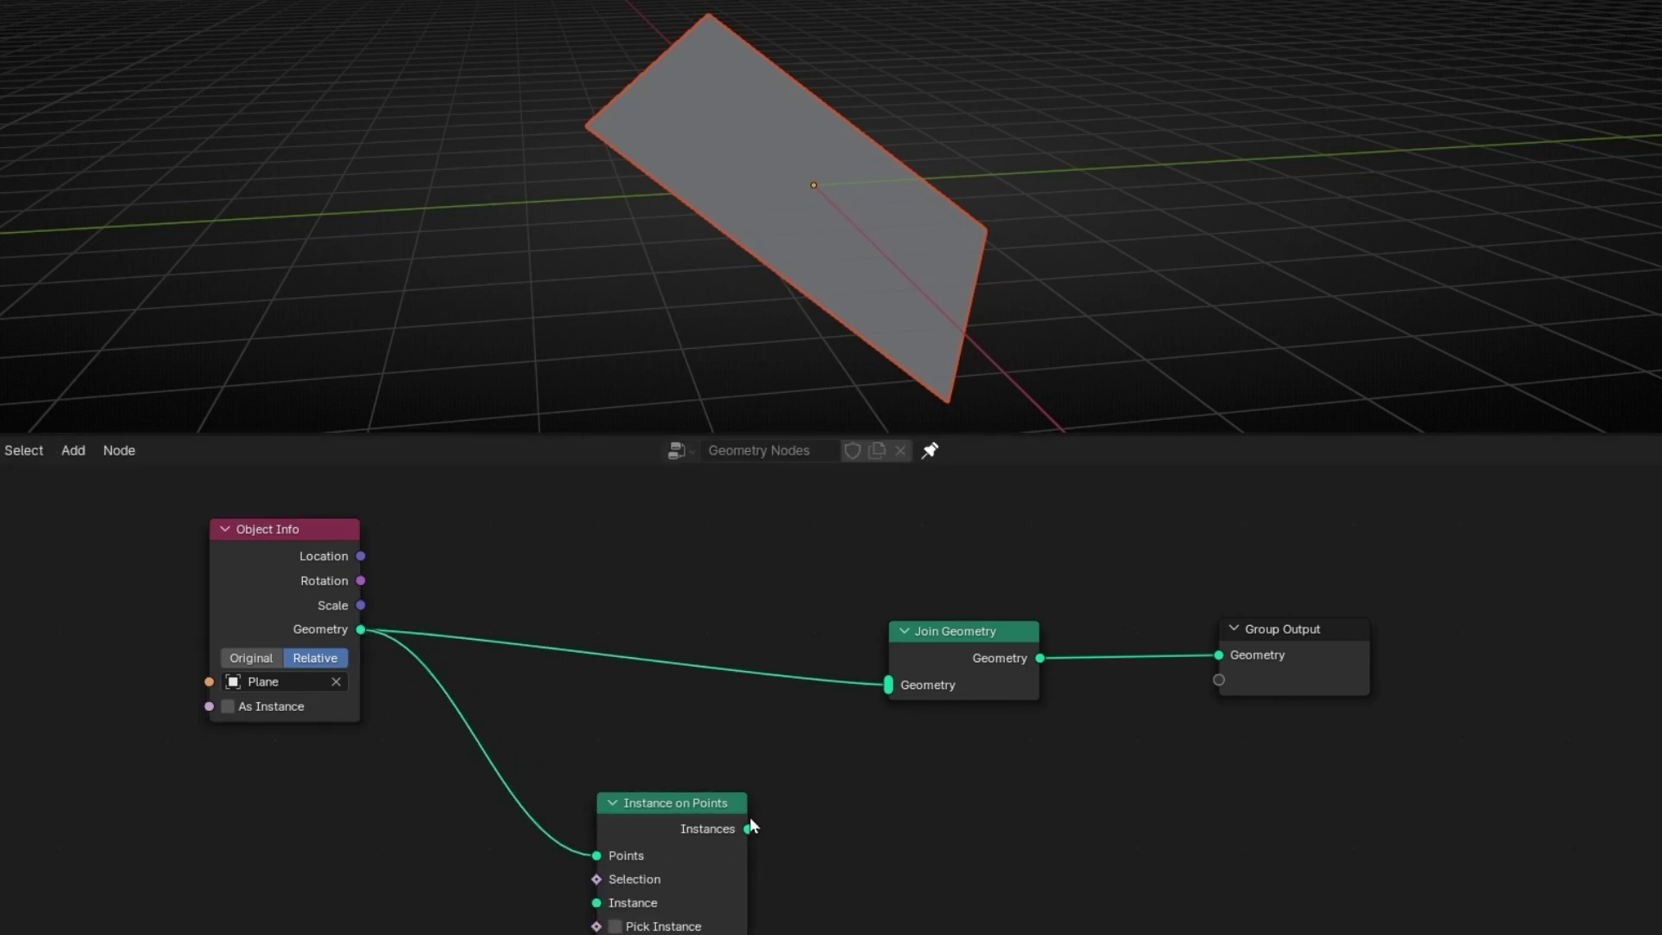
{"action": "left_click_drag", "start_coordinate": [748, 828], "coordinate": [880, 699]}
{"action": "middle_click_drag", "start_coordinate": [1003, 898], "coordinate": [1137, 772]}
Connect a UV Sphere to the Instance input and set its radius to 0.26 m.
{"action": "left_click_drag", "start_coordinate": [731, 777], "coordinate": [500, 853]}
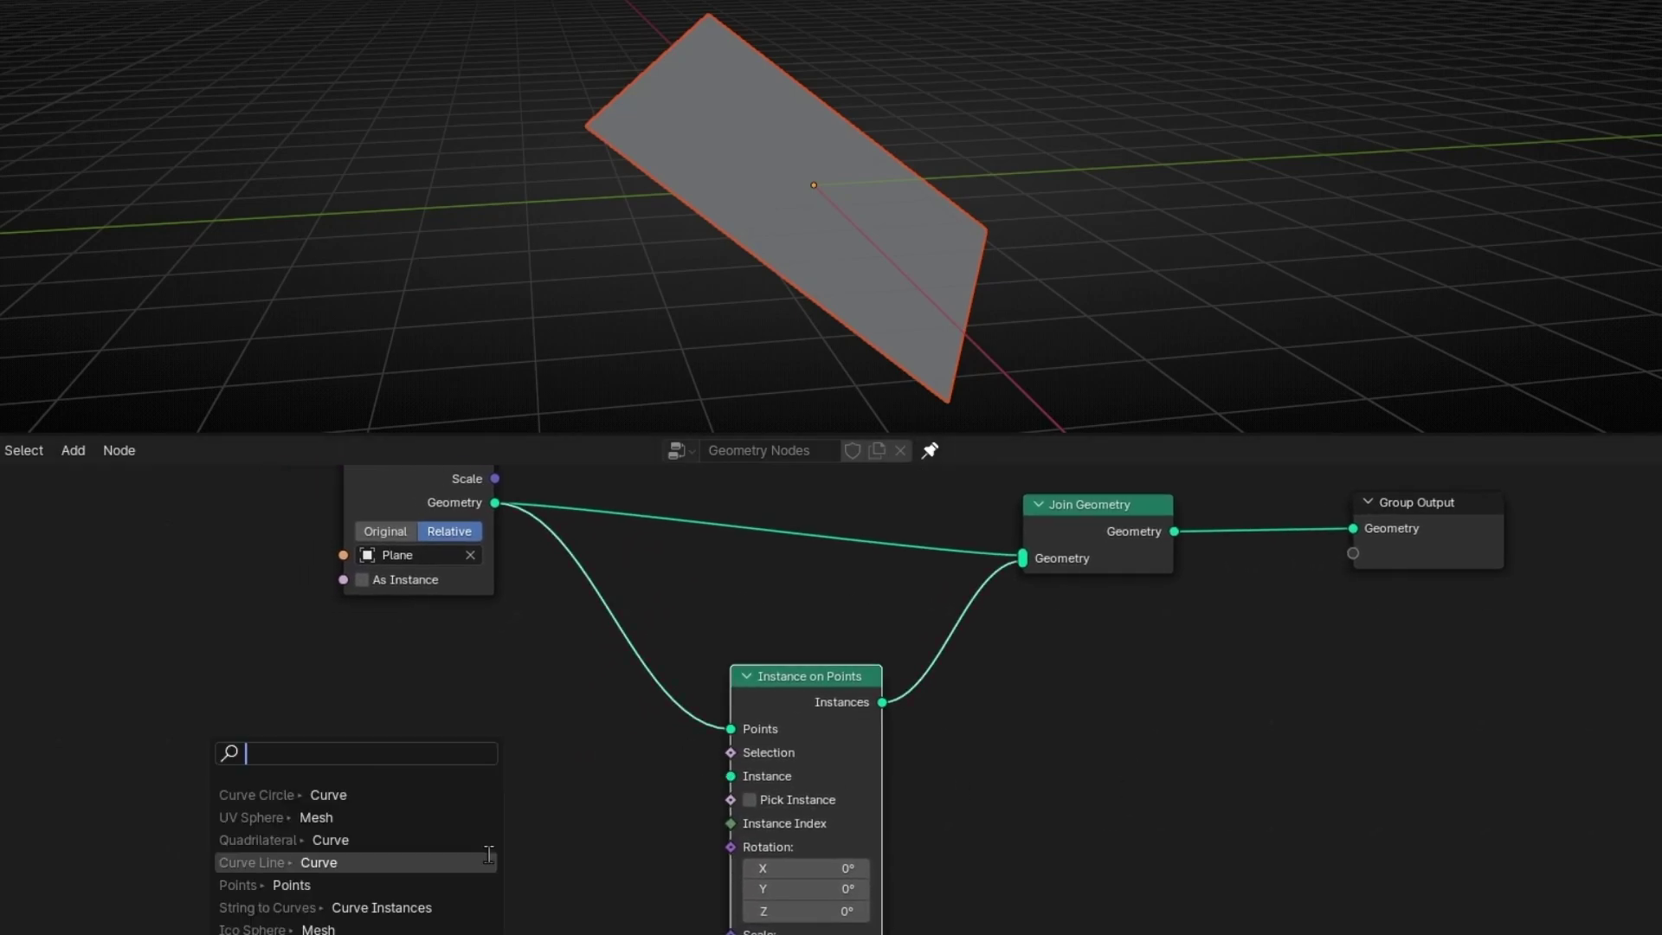
{"action": "type", "text": "uv sp"}
{"action": "key", "text": "Return"}
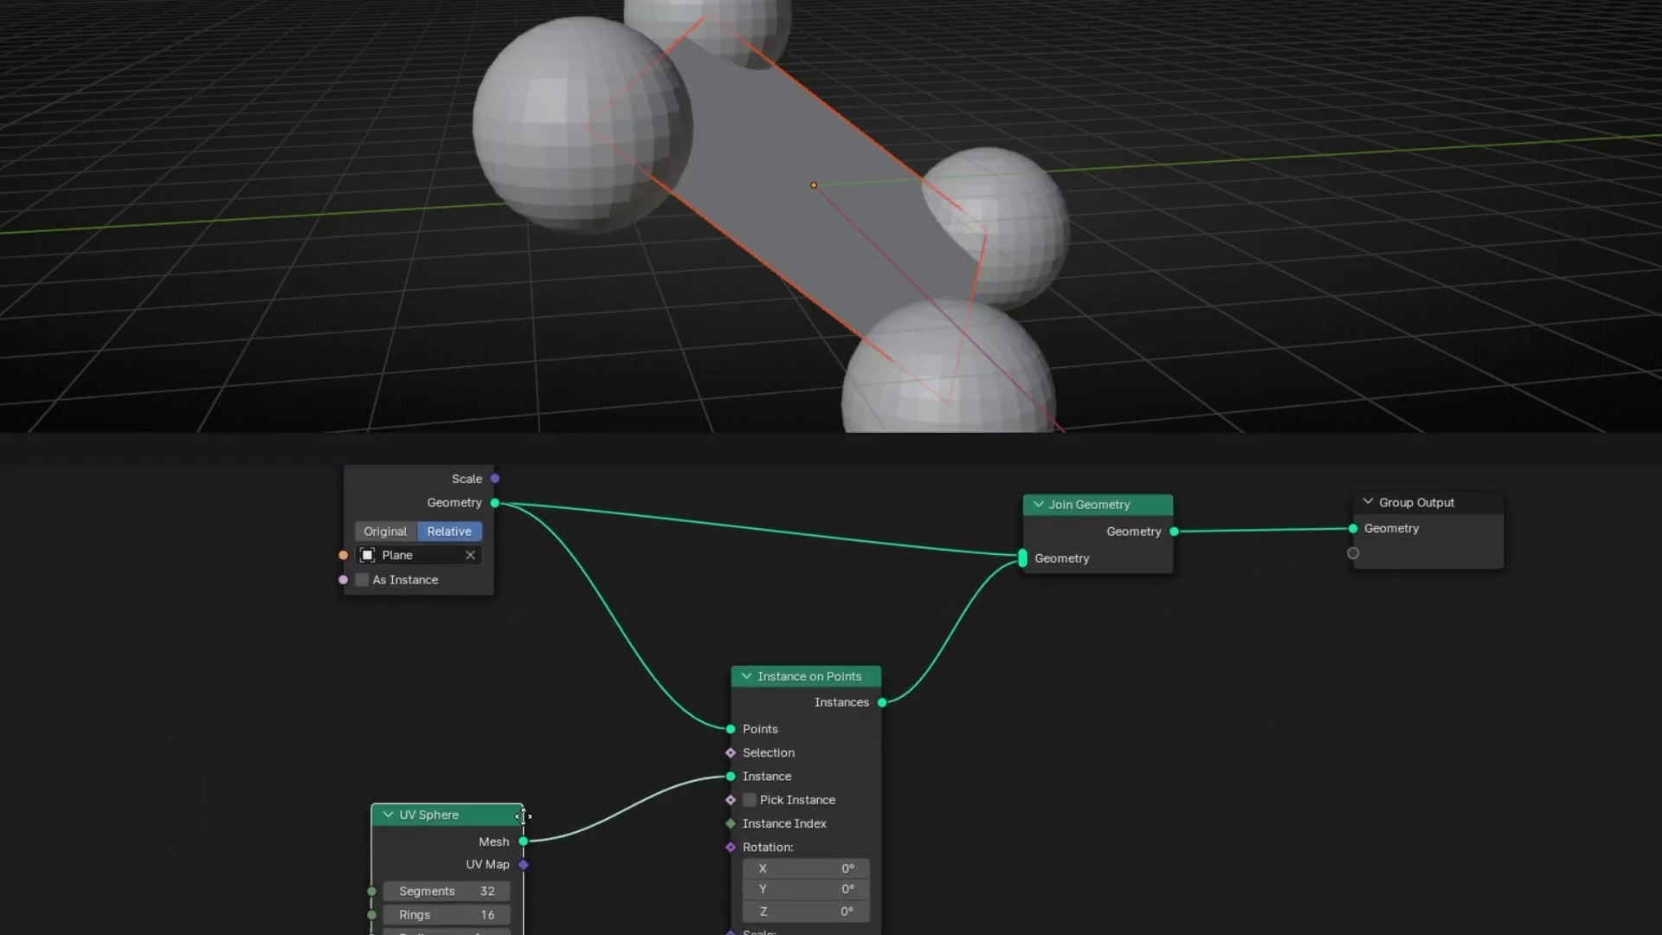
{"action": "left_click", "coordinate": [545, 891]}
{"action": "left_click_drag", "start_coordinate": [514, 864], "coordinate": [450, 864]}
Pan the node view and rearrange the Group Output and Object Info nodes.
{"action": "middle_click_drag", "start_coordinate": [931, 789], "coordinate": [651, 854]}
{"action": "left_click_drag", "start_coordinate": [1140, 617], "coordinate": [1257, 614]}
{"action": "left_click_drag", "start_coordinate": [135, 559], "coordinate": [0, 568]}
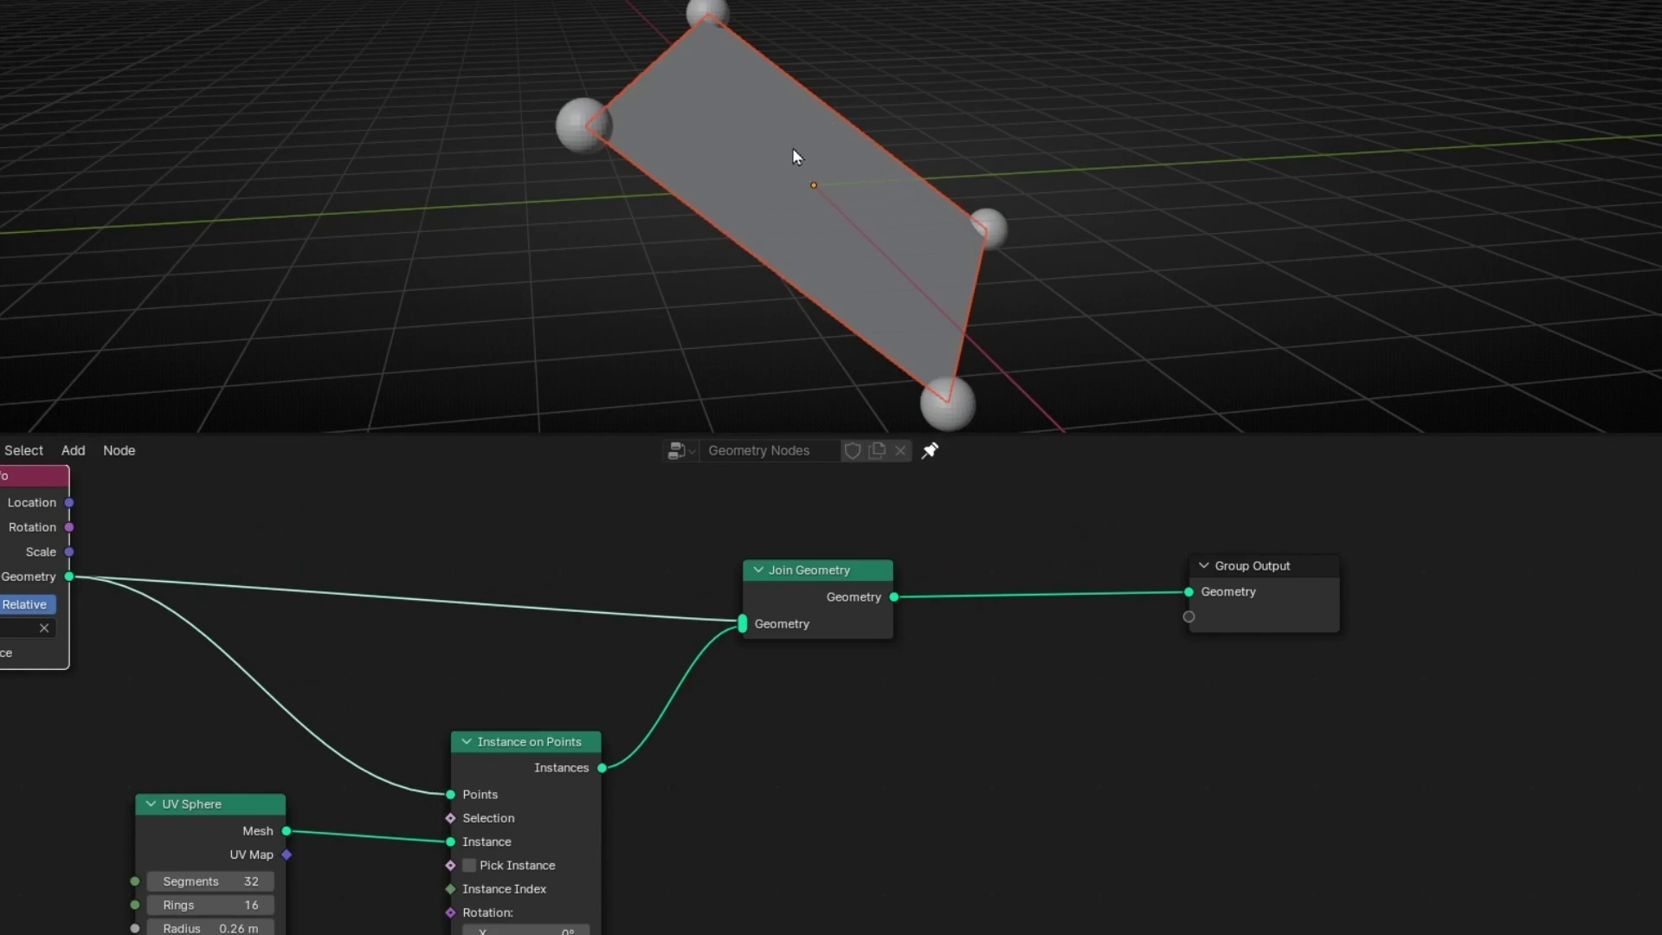
{"action": "middle_click_drag", "start_coordinate": [474, 768], "coordinate": [925, 822]}
{"action": "left_click_drag", "start_coordinate": [459, 565], "coordinate": [268, 567]}
Drop a Mesh to Points node onto the plane's link into Instance on Points, moving UV Sphere clear.
{"action": "key", "text": "shift+a"}
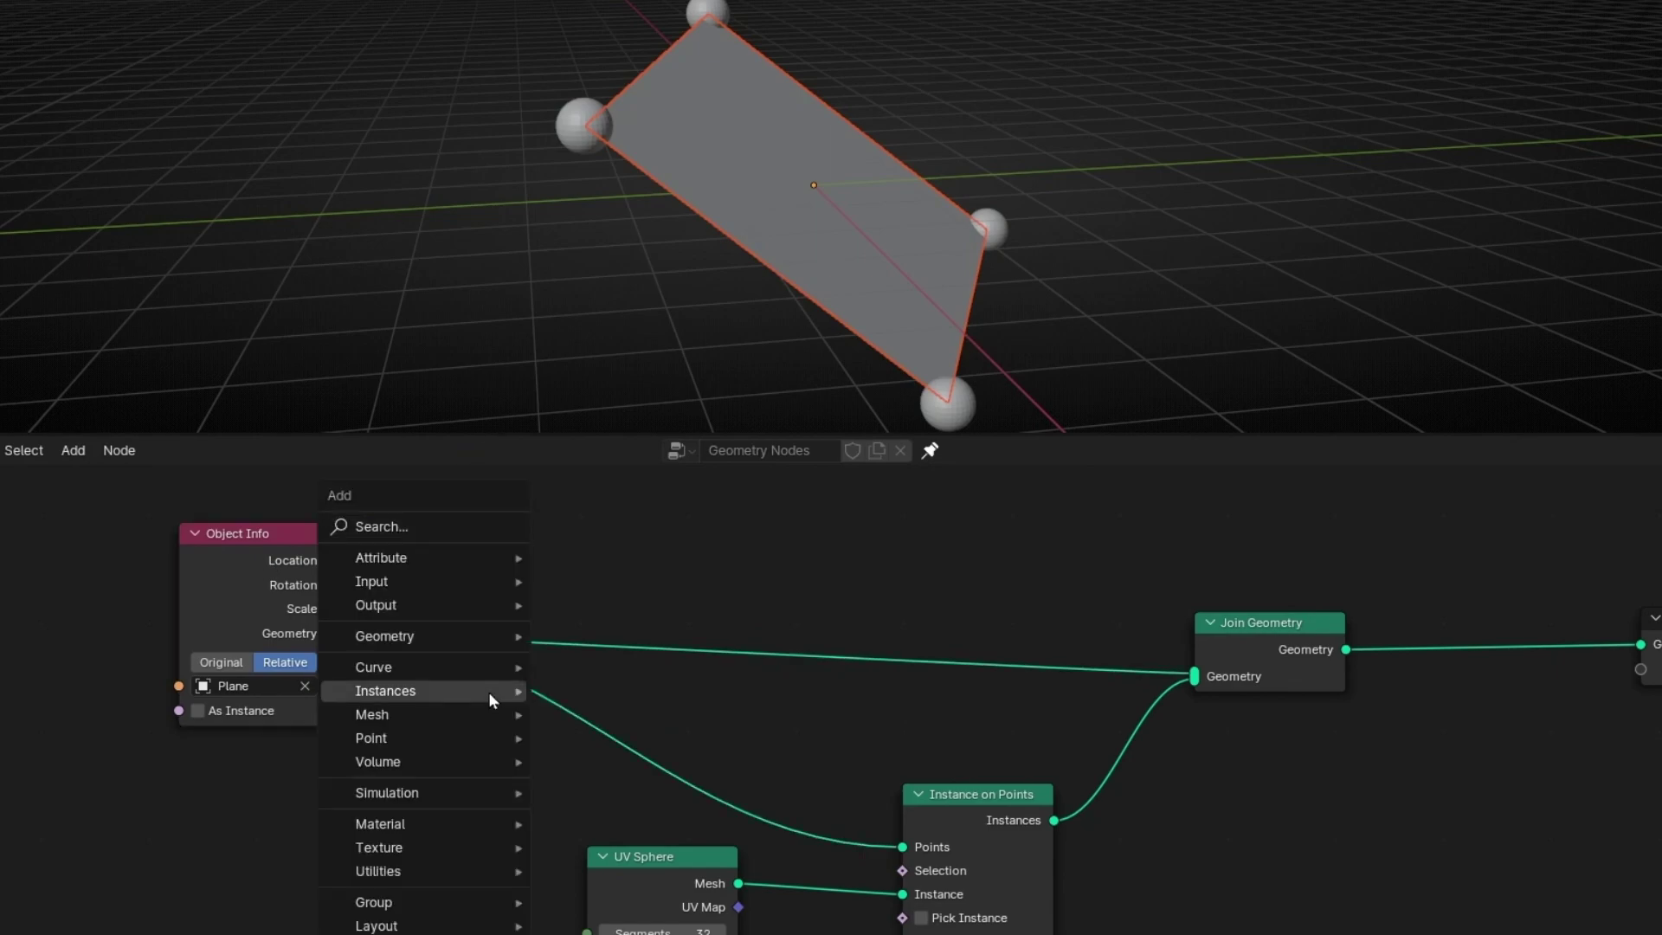
{"action": "type", "text": "mesh topoi"}
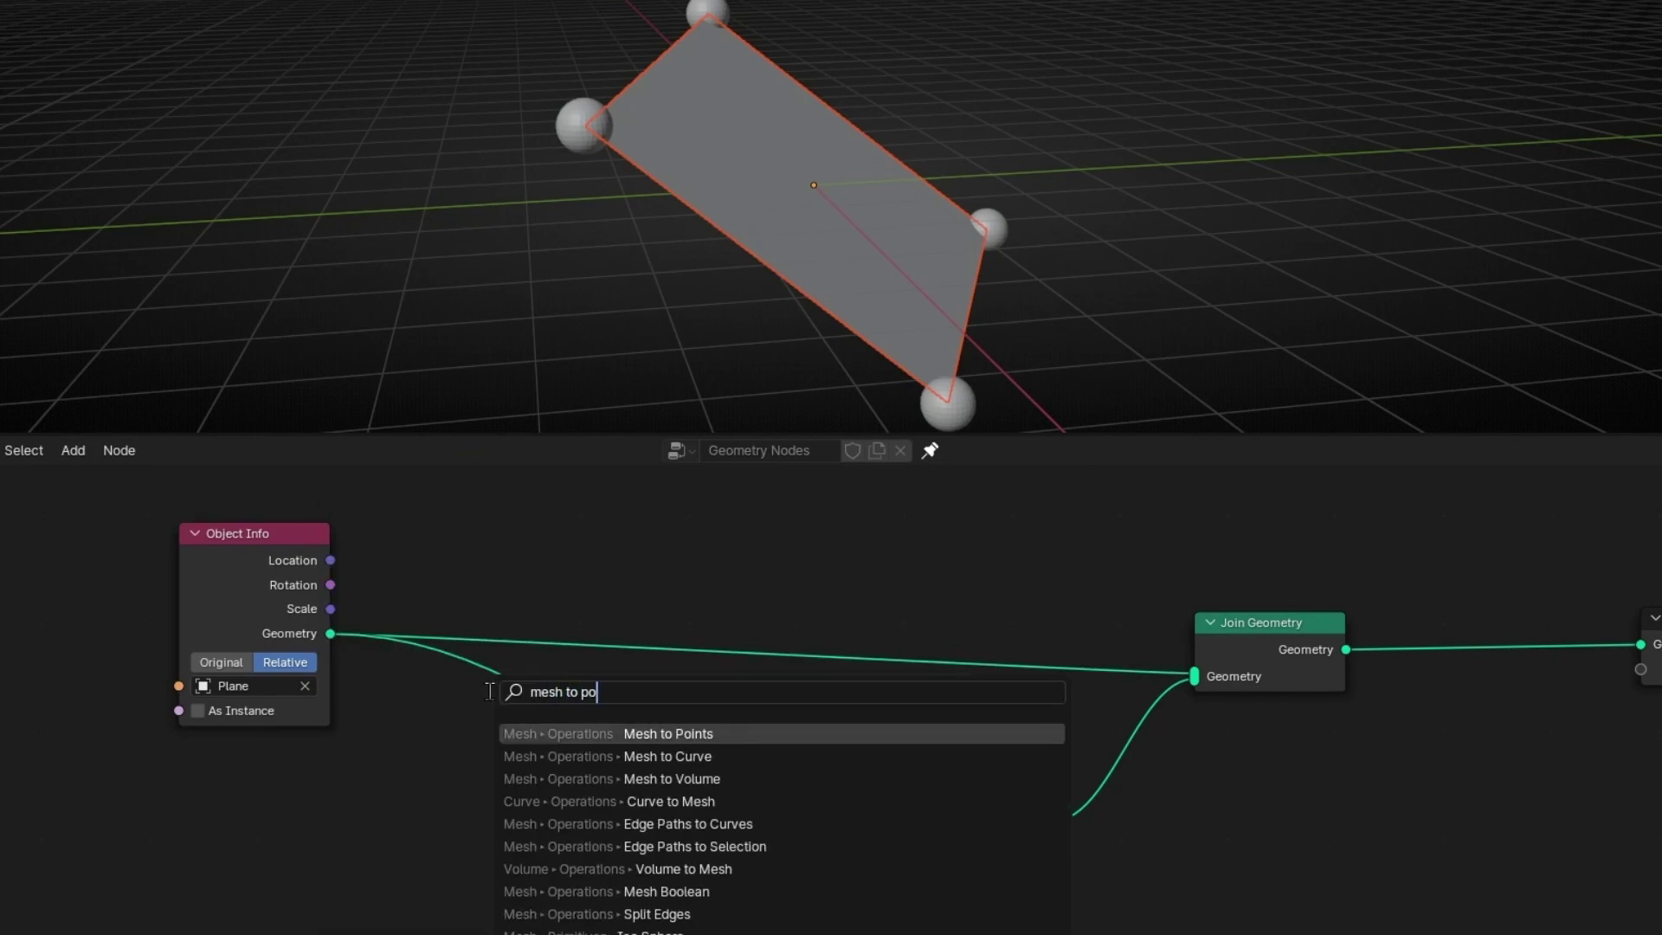
{"action": "key", "text": "Return"}
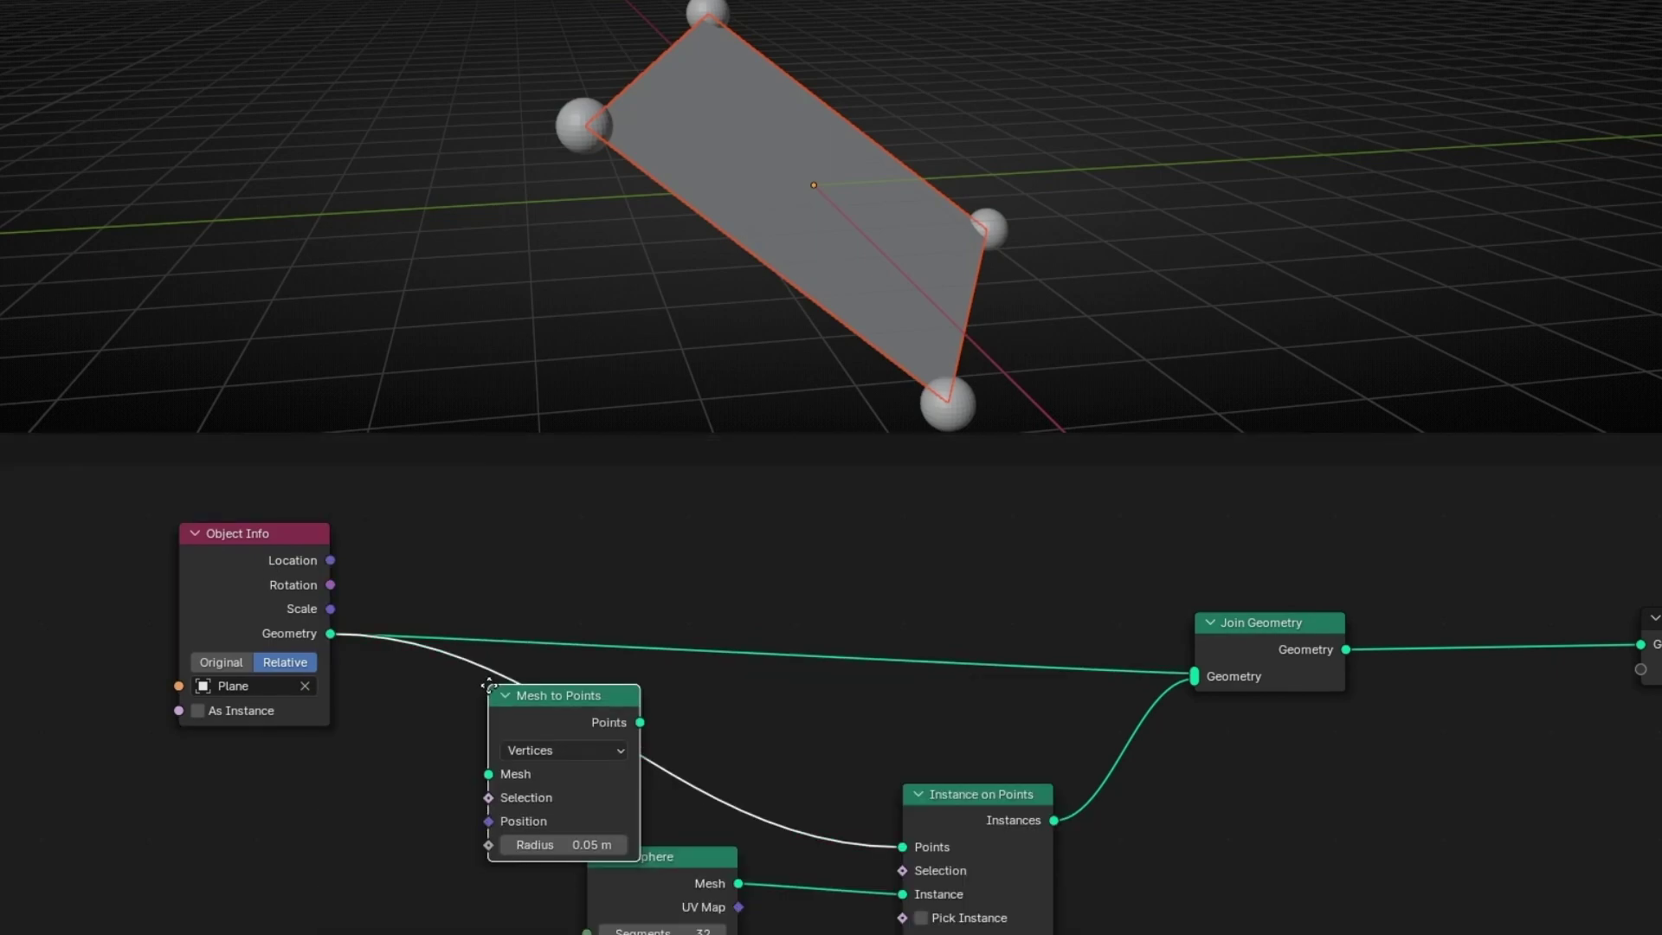
{"action": "left_click", "coordinate": [468, 680]}
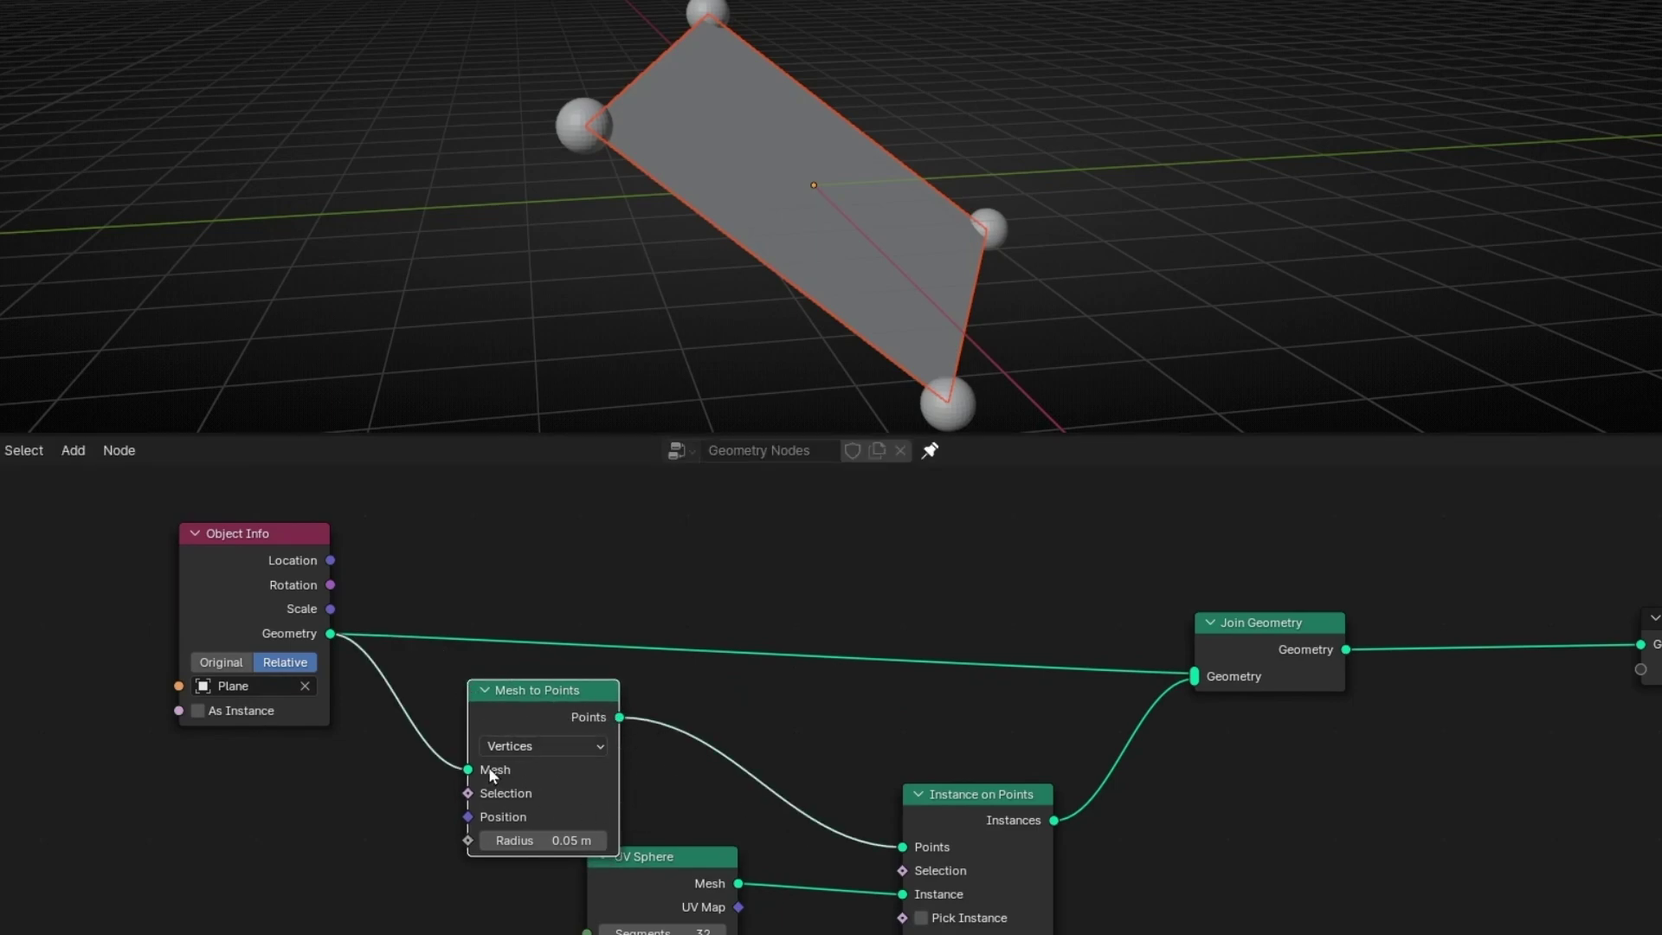
{"action": "left_click_drag", "start_coordinate": [649, 872], "coordinate": [715, 891]}
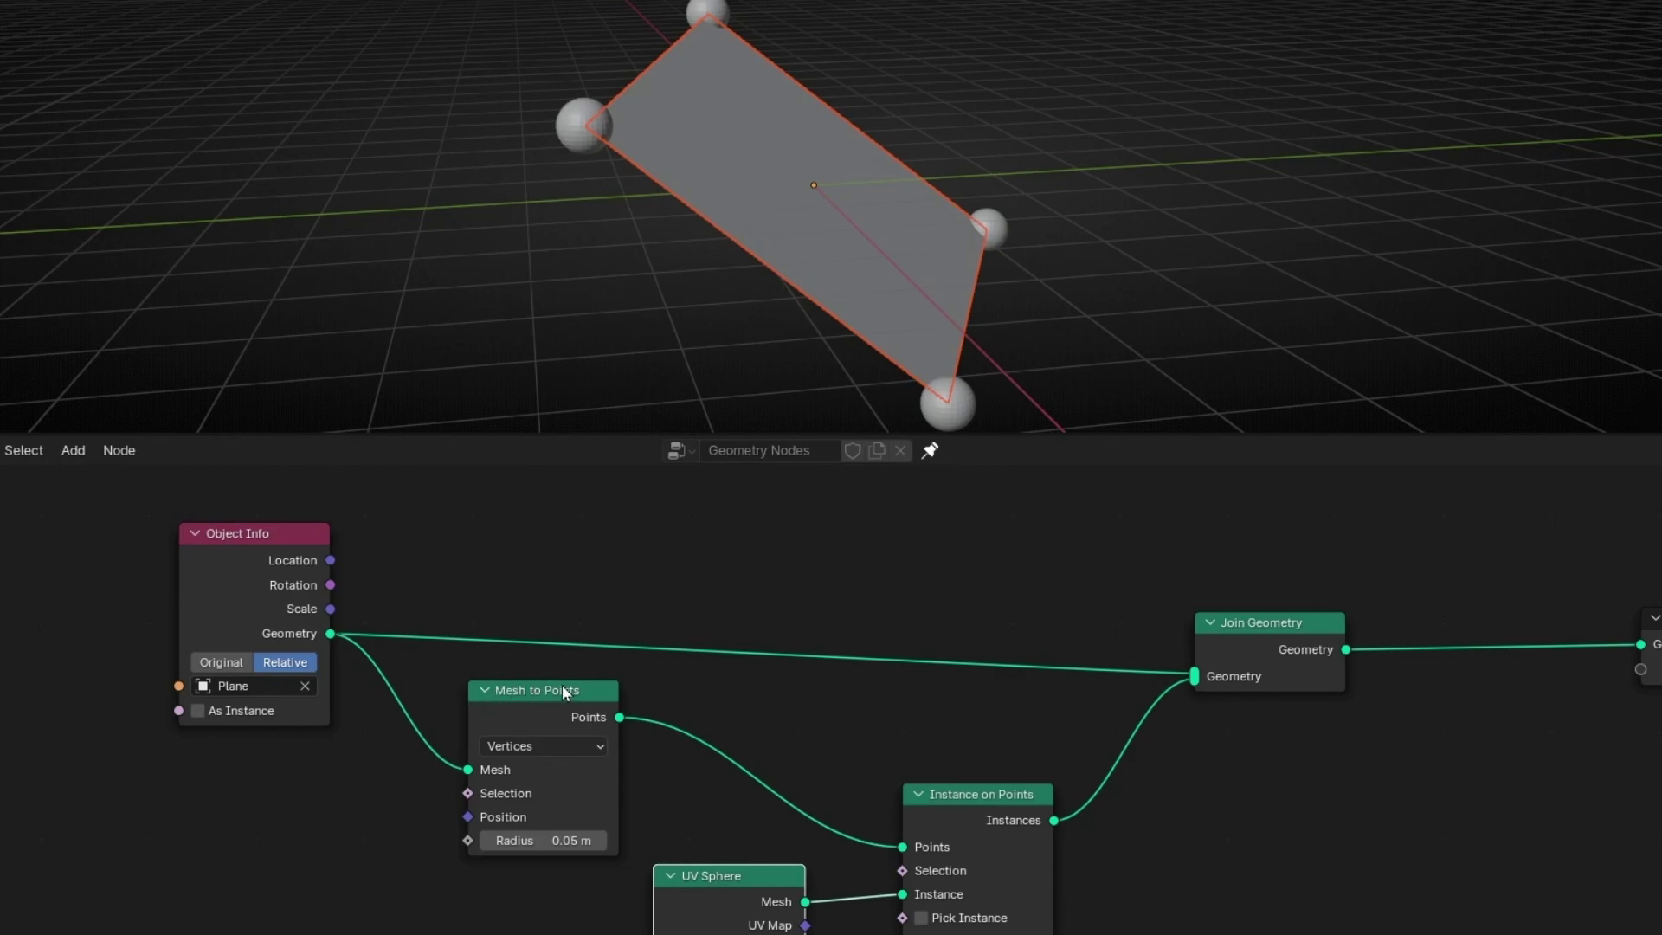
{"action": "left_click", "coordinate": [544, 762]}
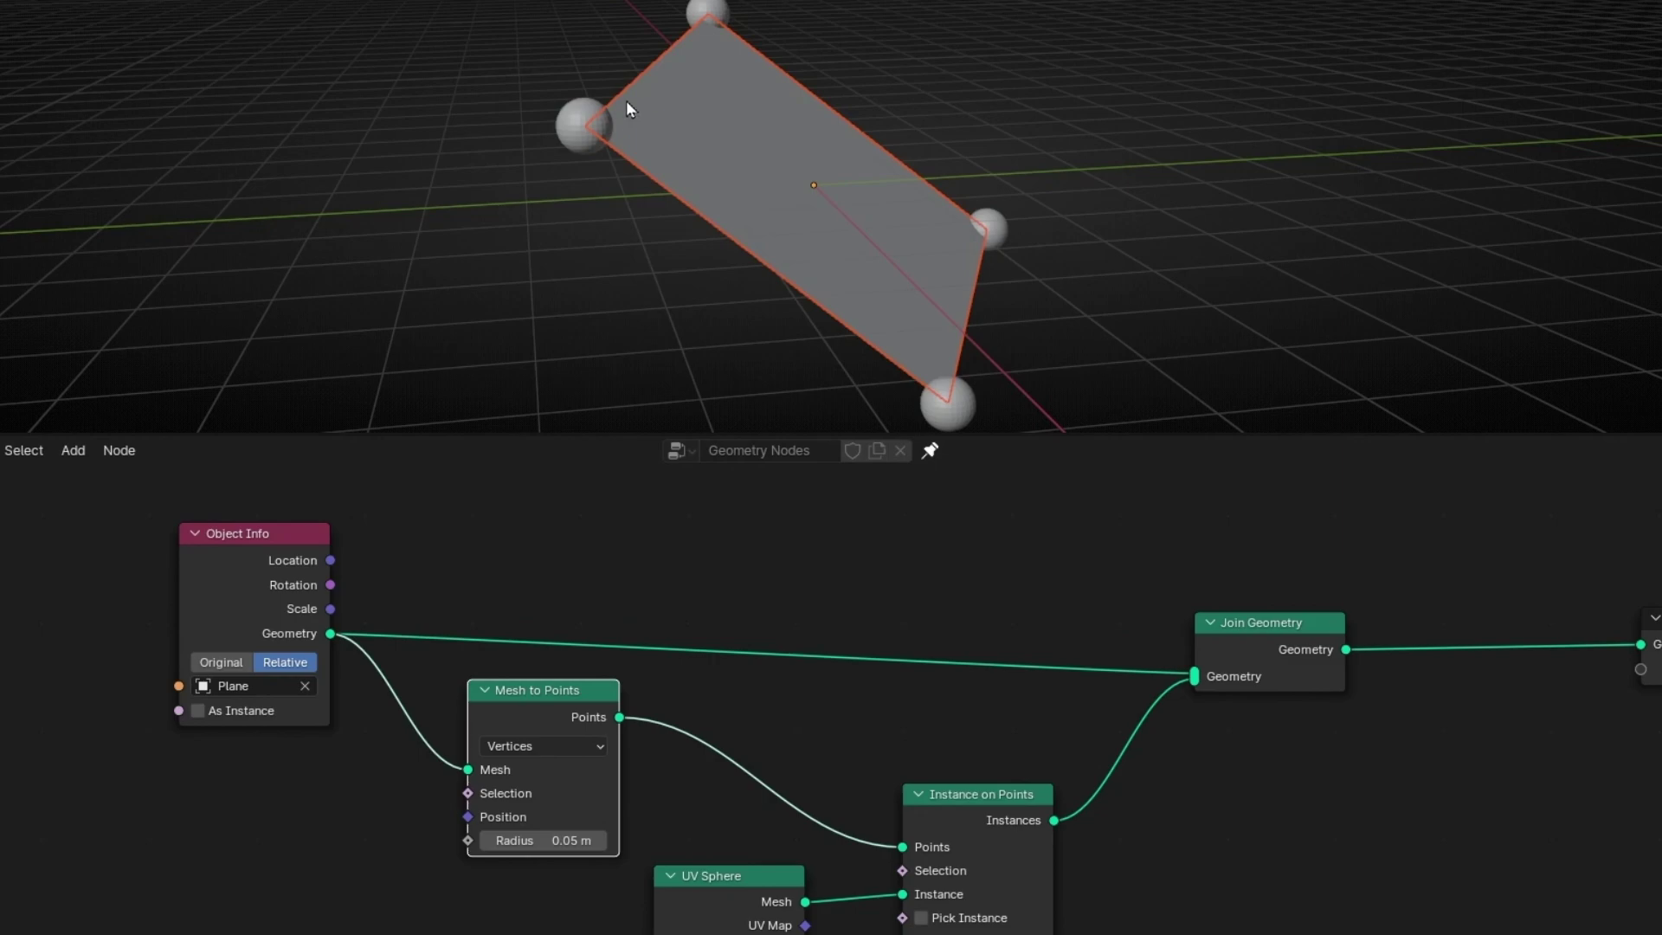
Switch Mesh to Points mode to Edges, then to Faces for a single centred point.
{"action": "left_click", "coordinate": [542, 745]}
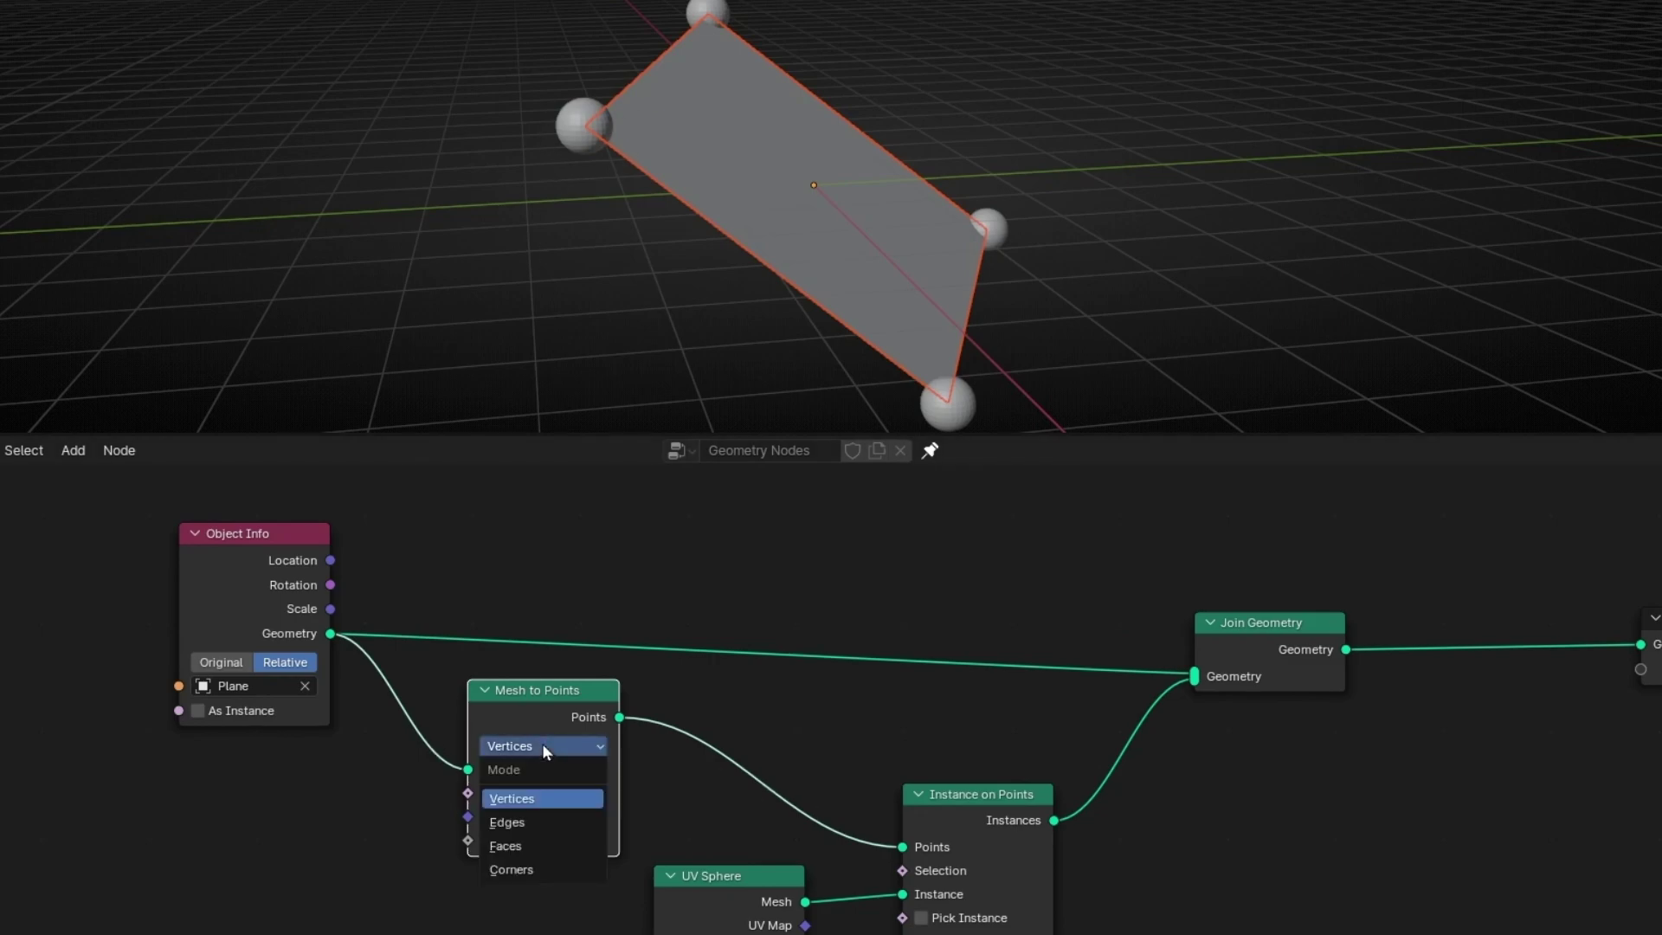
{"action": "left_click", "coordinate": [535, 817]}
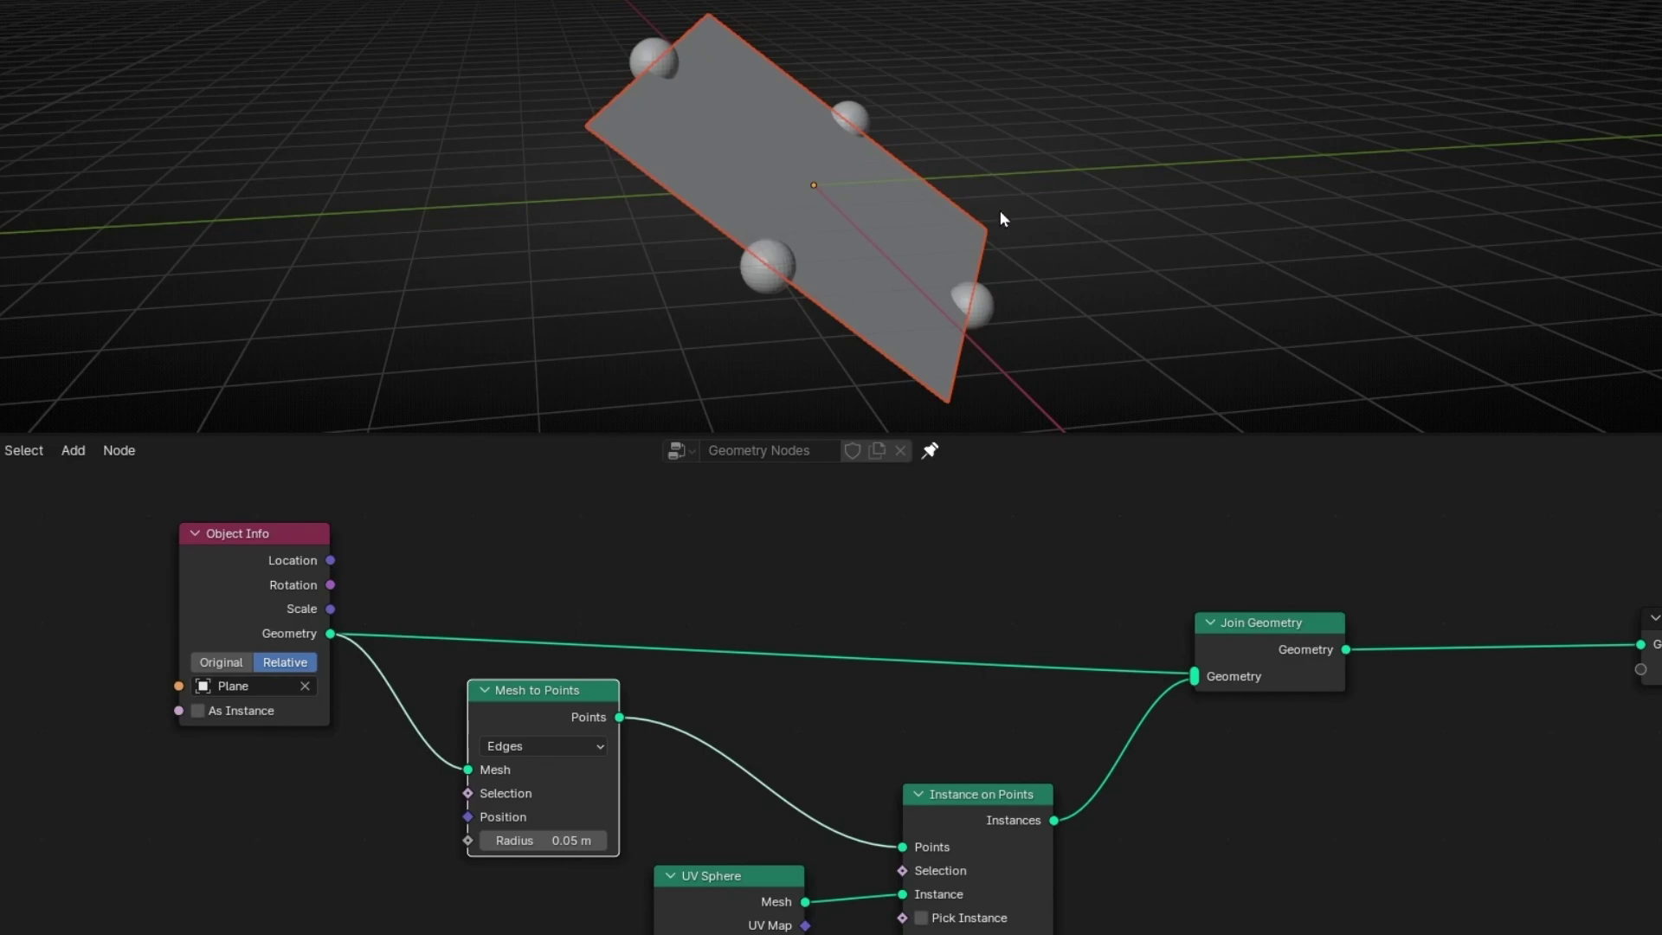
{"action": "left_click", "coordinate": [583, 746]}
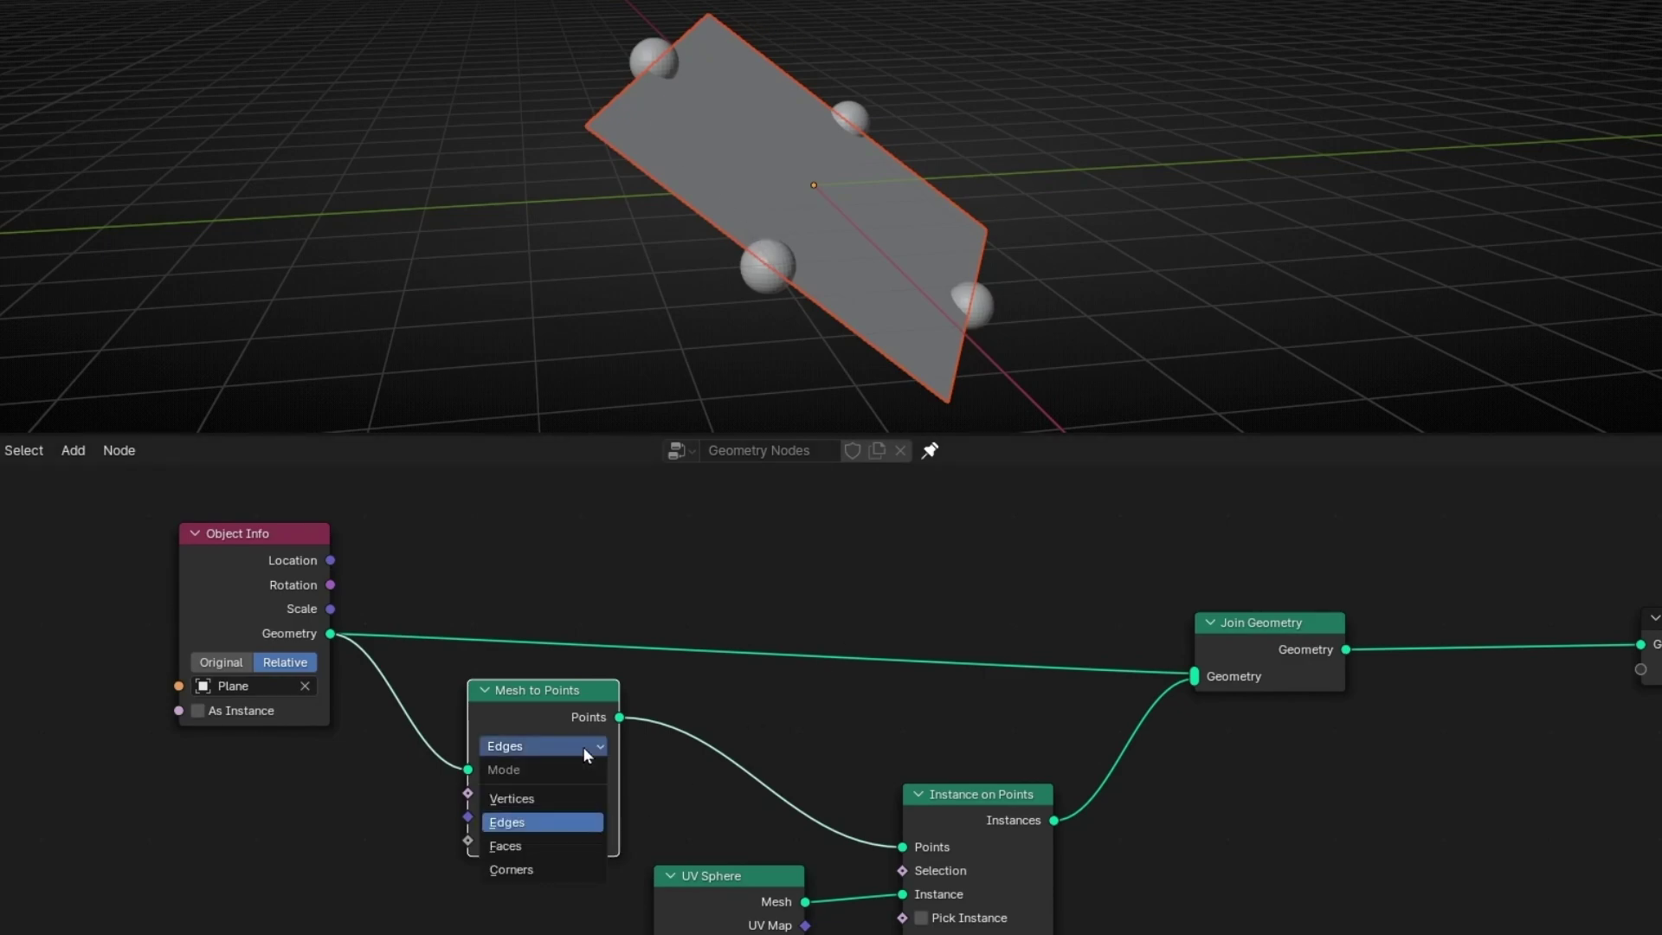
{"action": "left_click", "coordinate": [556, 848]}
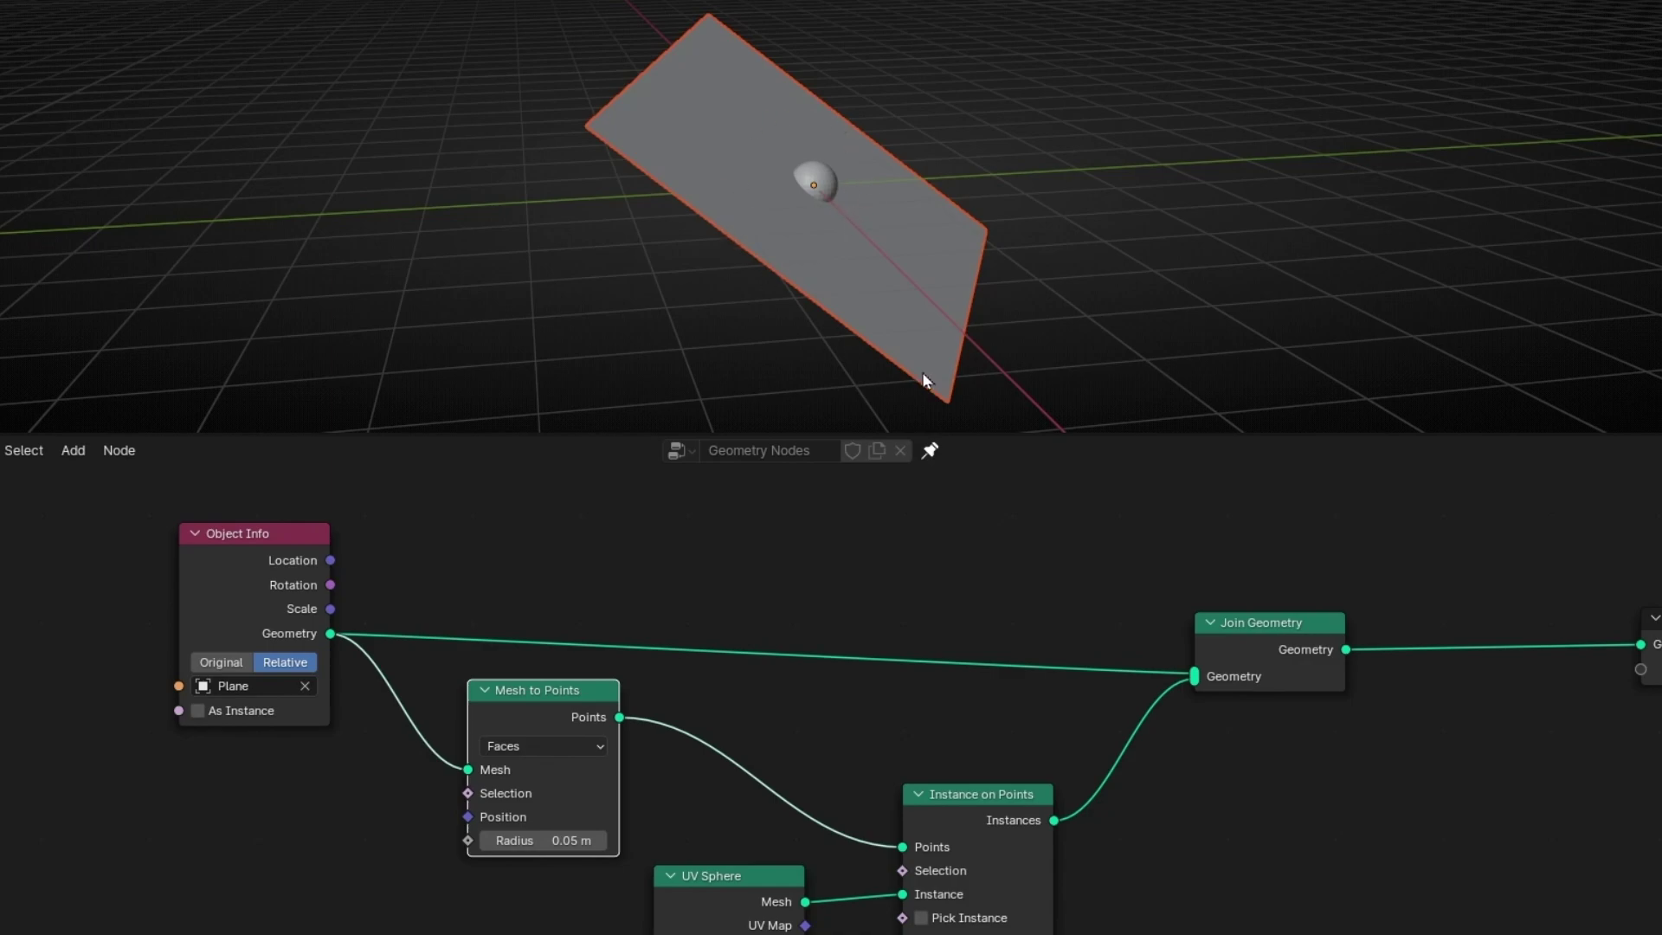
Orbit around the plane, sketch an arrow showing the face's outward direction, then erase it.
{"action": "middle_click_drag", "start_coordinate": [922, 371], "coordinate": [747, 261]}
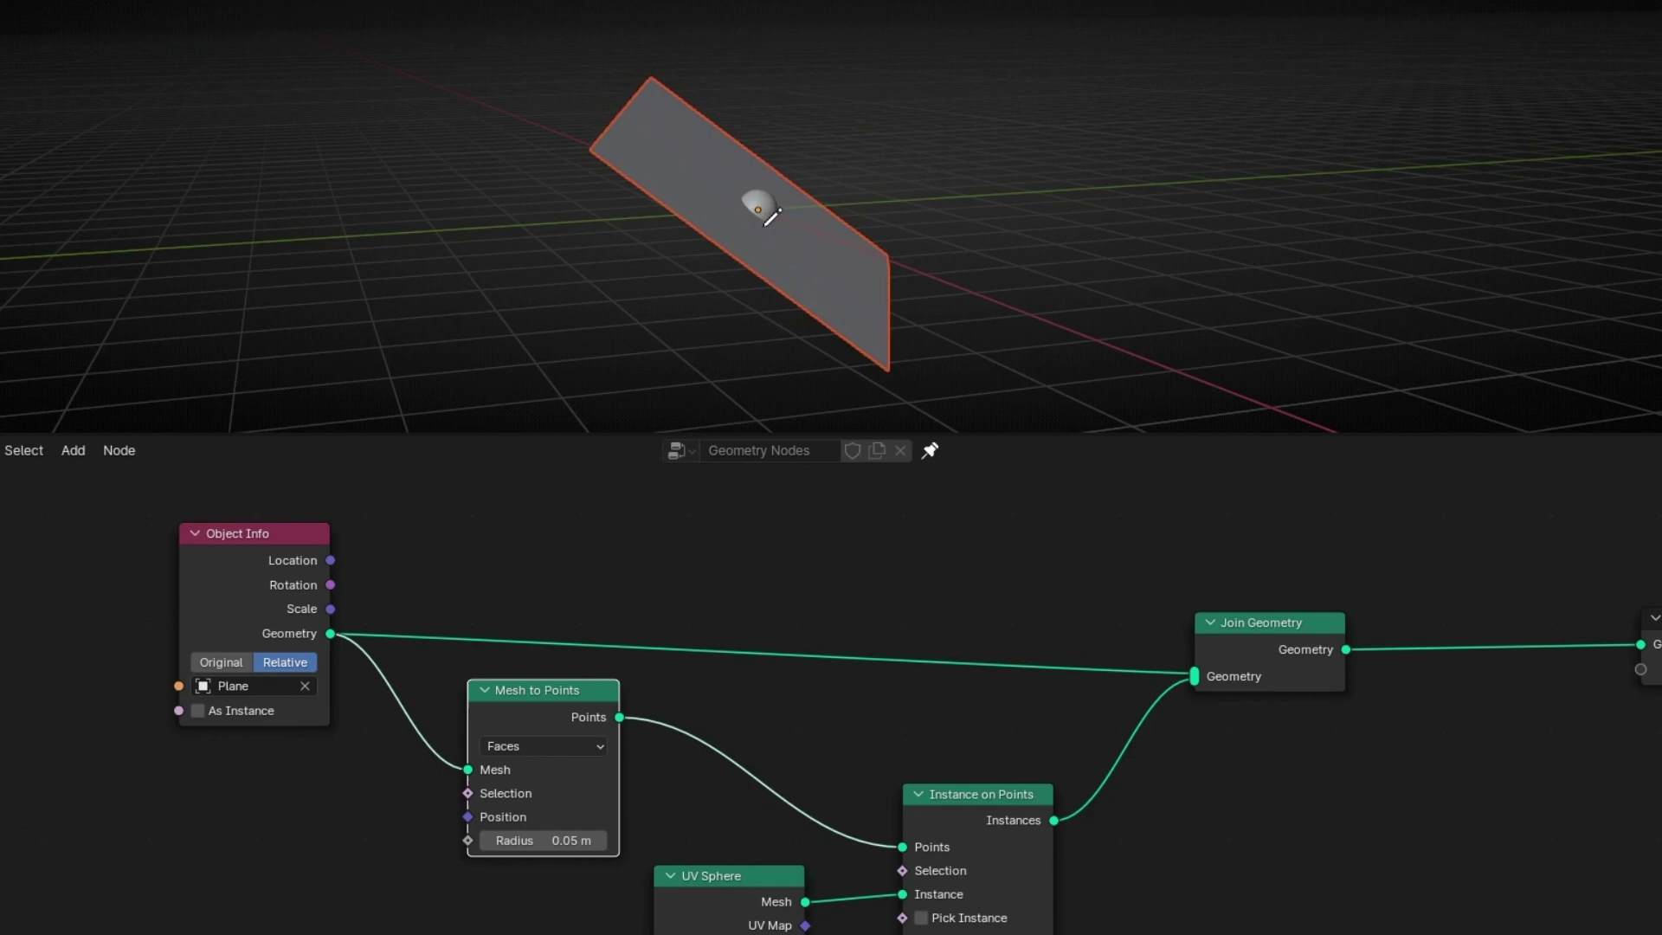
{"action": "mouse_move", "coordinate": [766, 207]}
{"action": "left_mouse_down"}
{"action": "mouse_move", "coordinate": [881, 87]}
{"action": "mouse_move", "coordinate": [833, 73]}
{"action": "mouse_move", "coordinate": [898, 115]}
{"action": "left_mouse_up"}
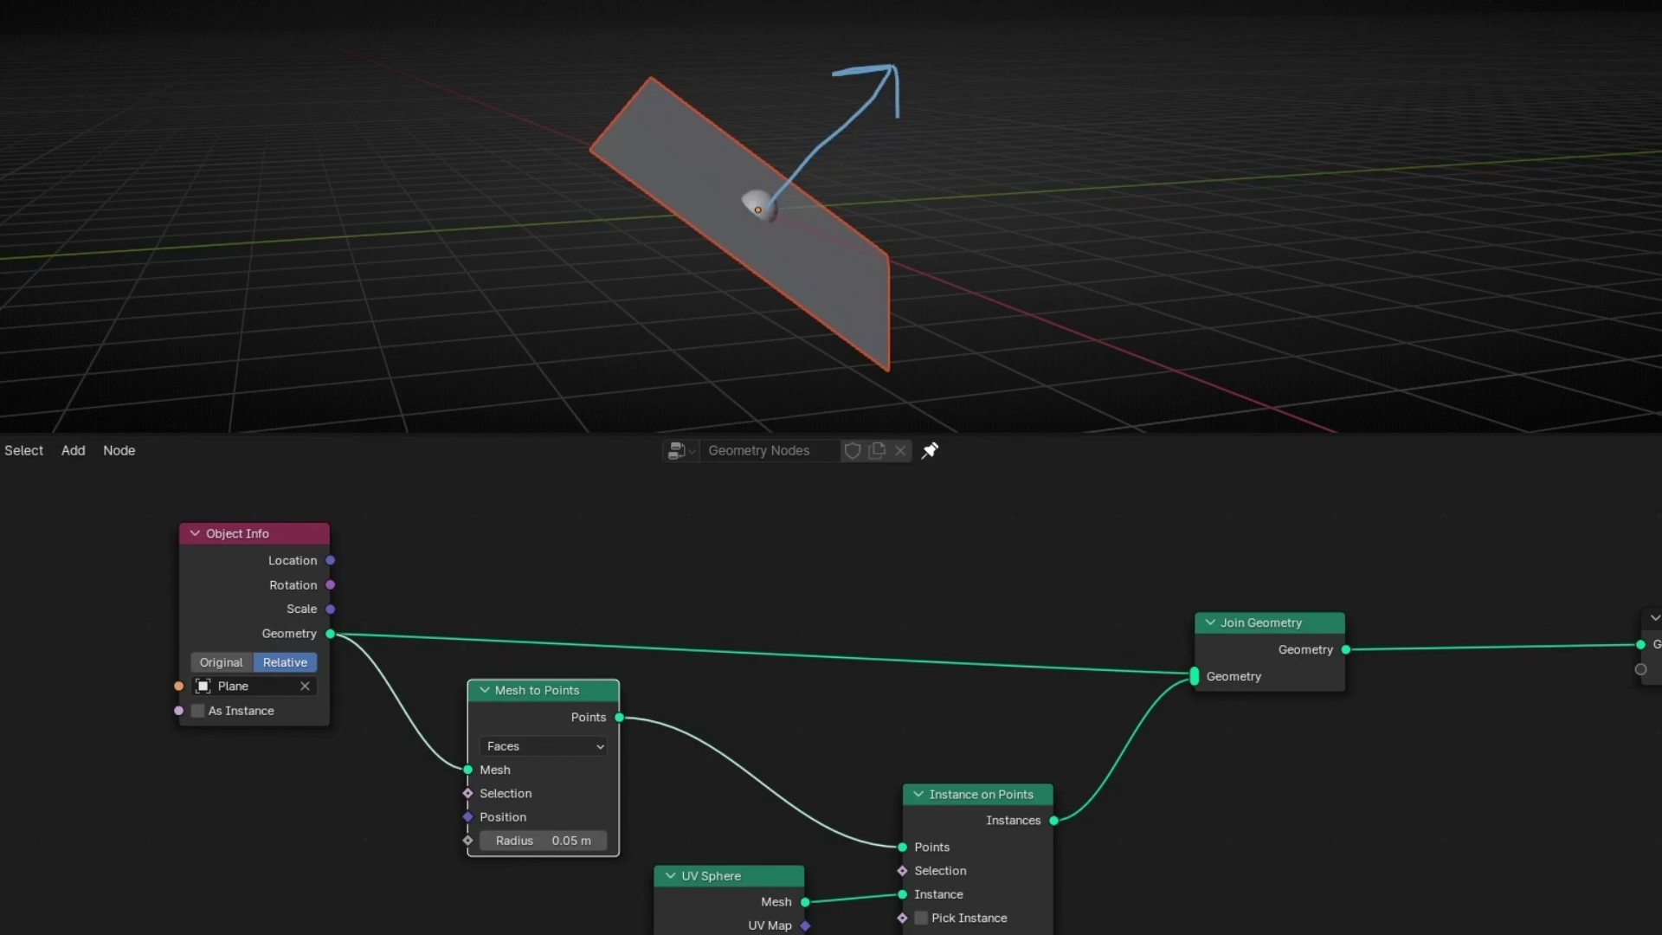
{"action": "left_click_drag", "start_coordinate": [943, 56], "coordinate": [693, 222], "text": "ctrl"}
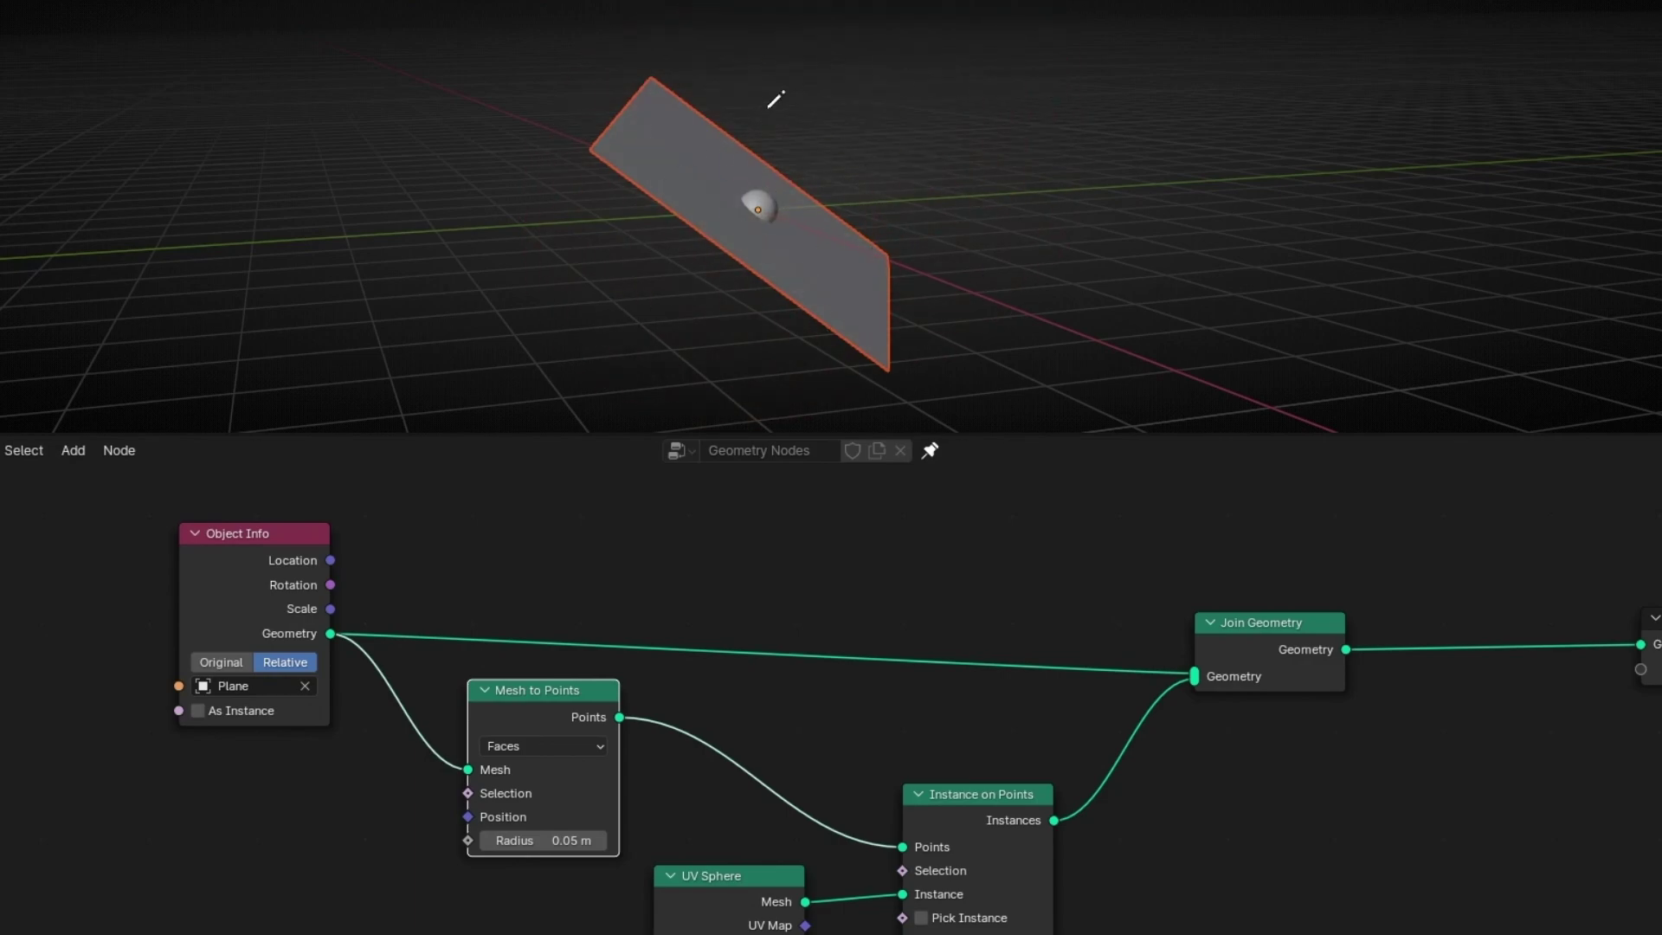
Move Object Info left and shift Instance on Points and UV Sphere to the right.
{"action": "middle_click_drag", "start_coordinate": [700, 799], "coordinate": [870, 707]}
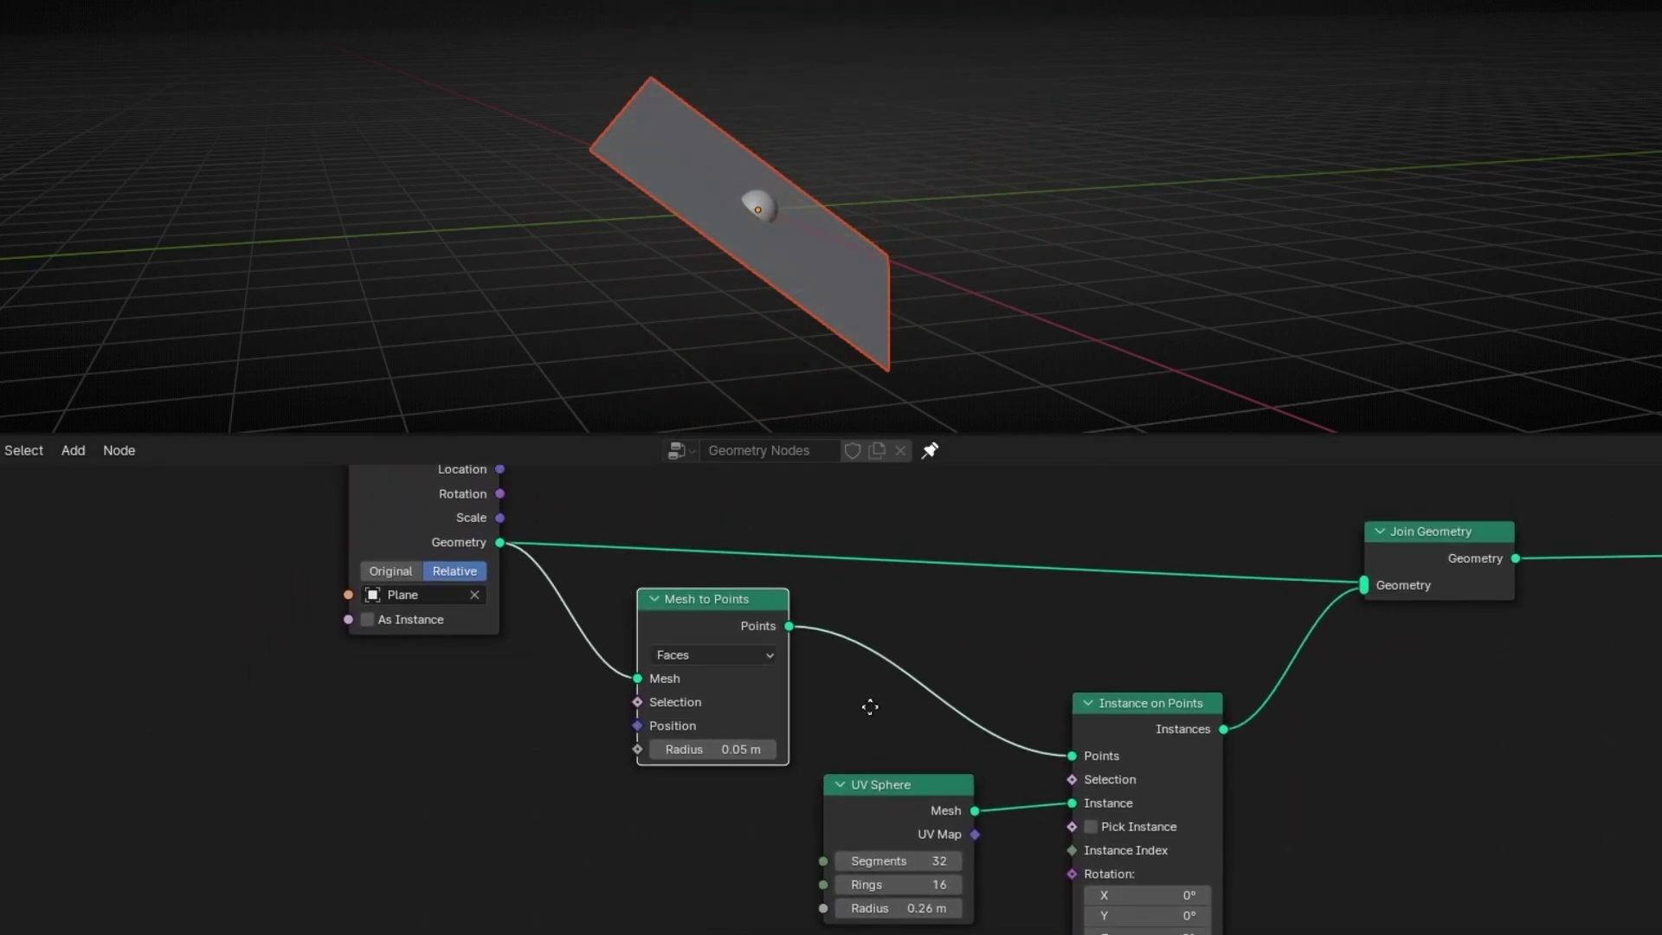
{"action": "left_click_drag", "start_coordinate": [425, 523], "coordinate": [217, 532]}
{"action": "scroll", "coordinate": [597, 853], "scroll_direction": "down", "scroll_amount": 3}
{"action": "middle_click_drag", "start_coordinate": [545, 883], "coordinate": [365, 864]}
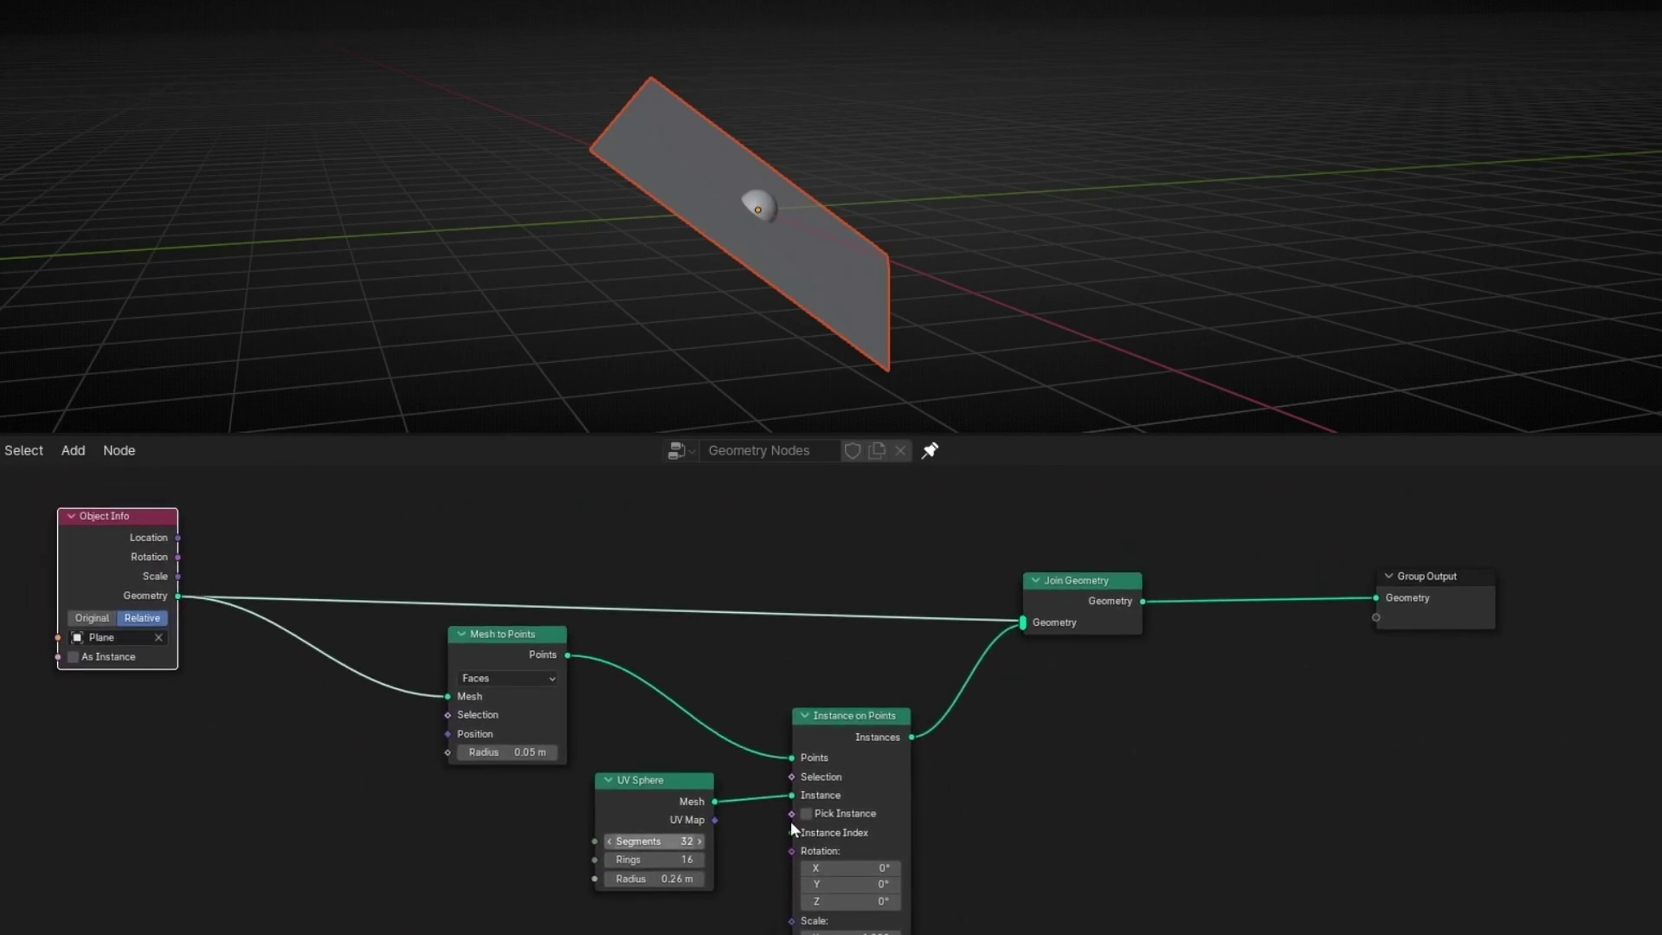
{"action": "left_click_drag", "start_coordinate": [875, 738], "coordinate": [1009, 723]}
{"action": "left_click_drag", "start_coordinate": [659, 794], "coordinate": [849, 783]}
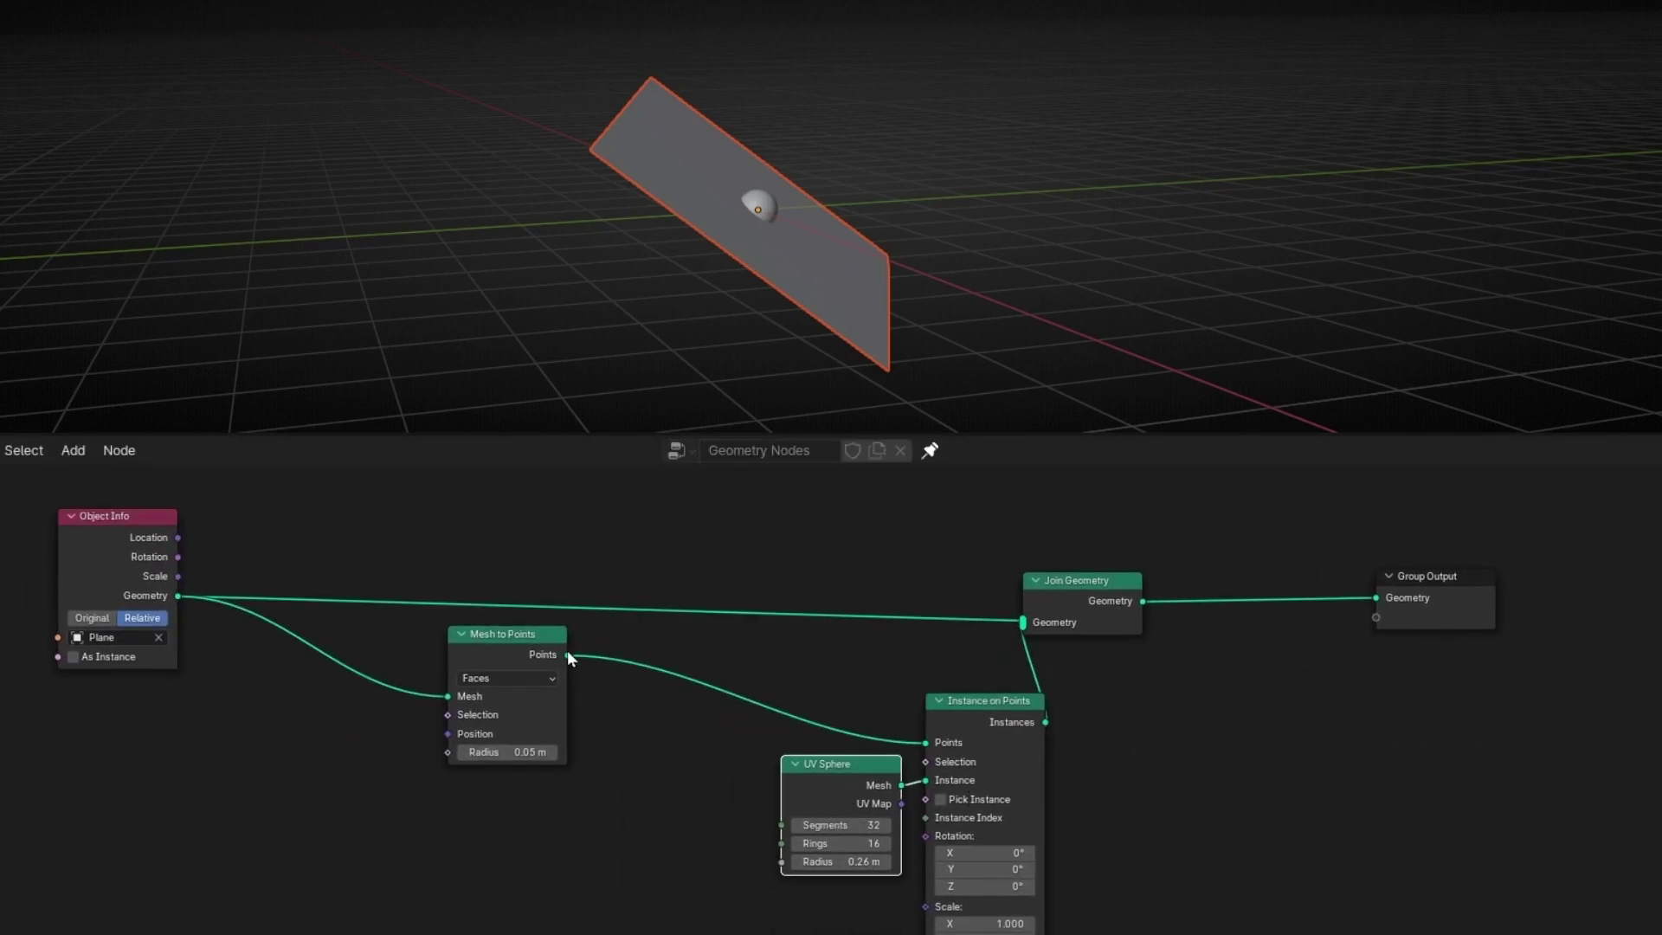
Insert a Set Position node on the Points link between Mesh to Points and Instance on Points.
{"action": "left_click_drag", "start_coordinate": [502, 644], "coordinate": [388, 649]}
{"action": "key", "text": "shift+a"}
{"action": "type", "text": "s"}
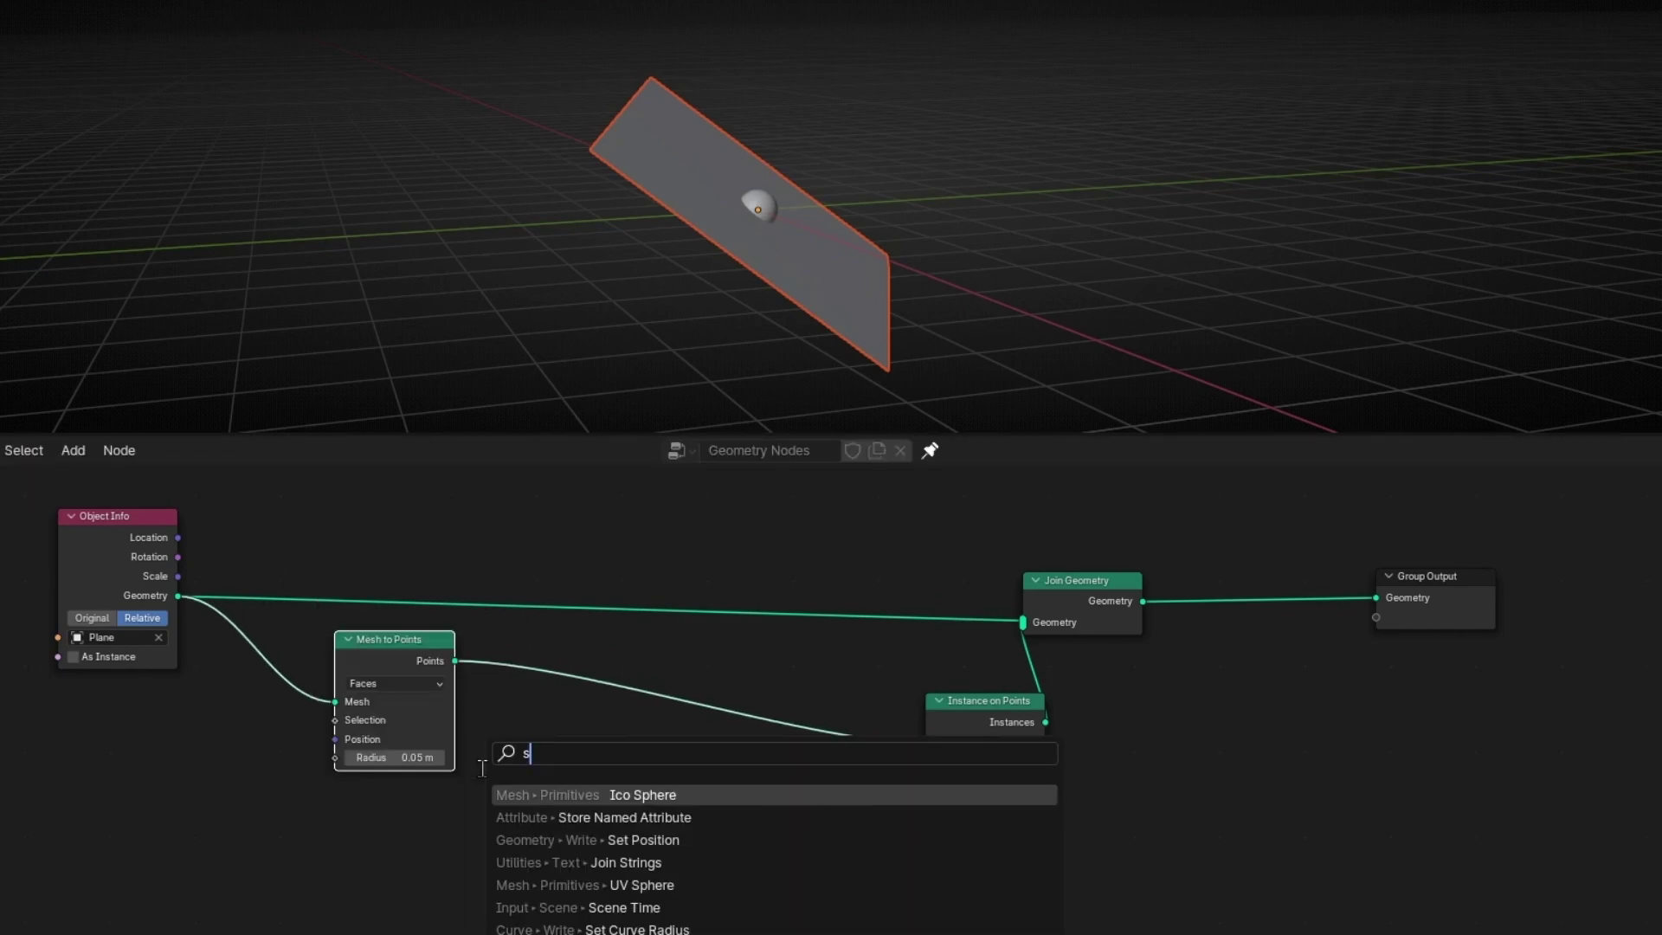
{"action": "type", "text": "et"}
{"action": "left_click", "coordinate": [632, 839]}
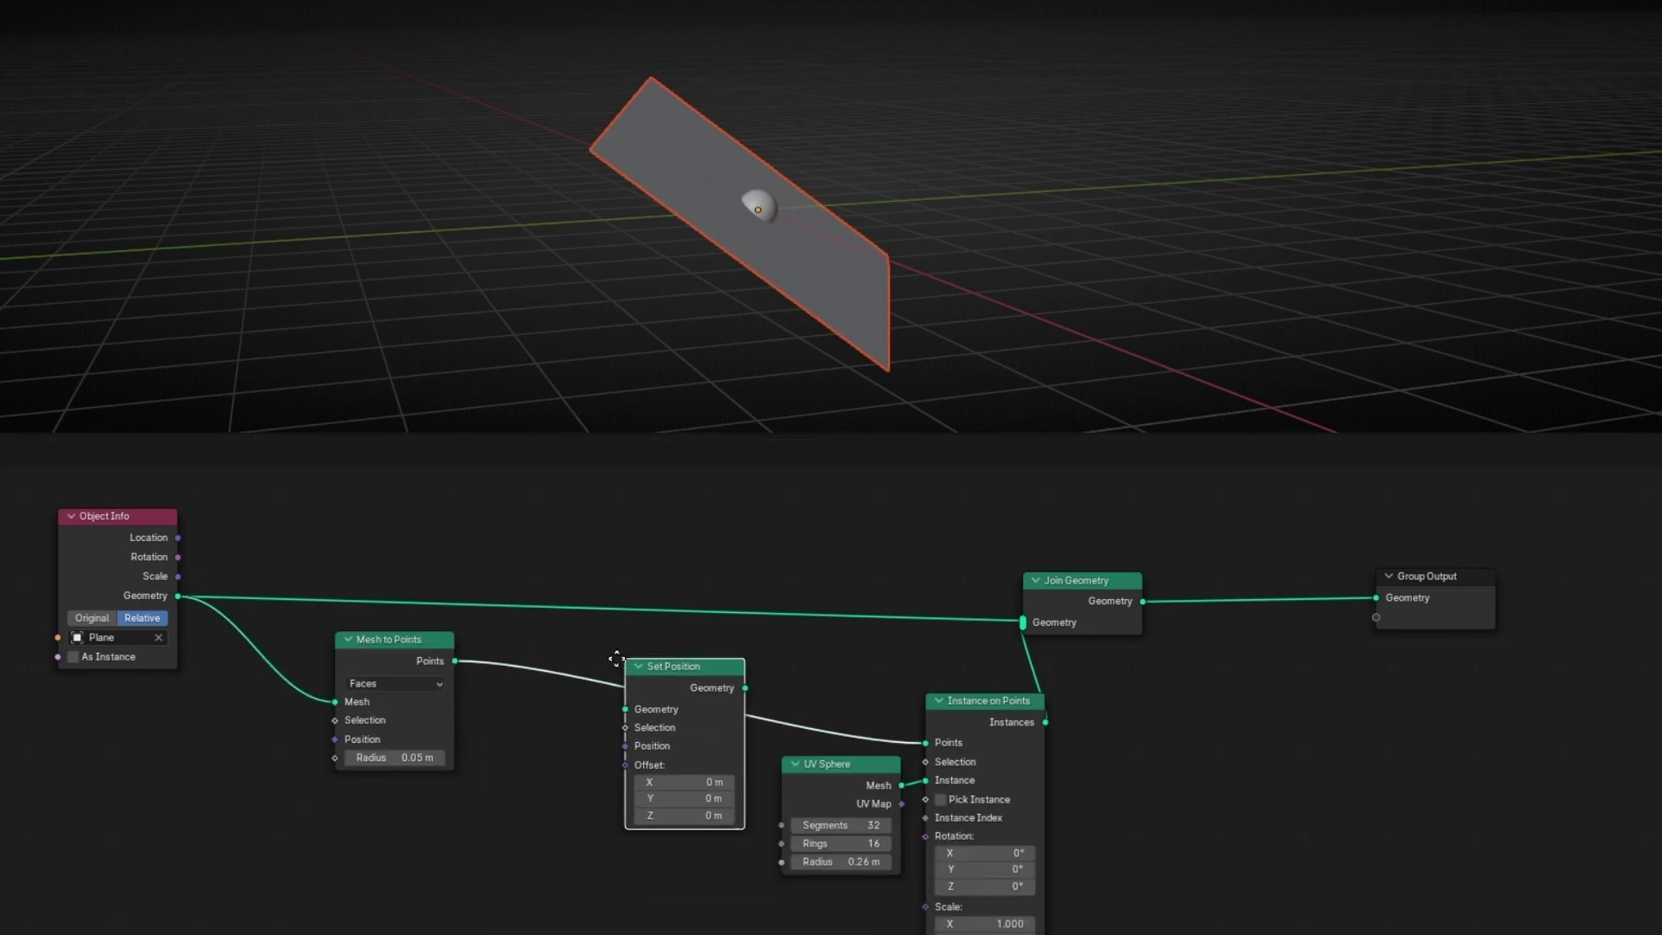
{"action": "left_click", "coordinate": [583, 662]}
Try a Y offset on Set Position, then undo it back to 0 m.
{"action": "left_click_drag", "start_coordinate": [651, 803], "coordinate": [684, 819]}
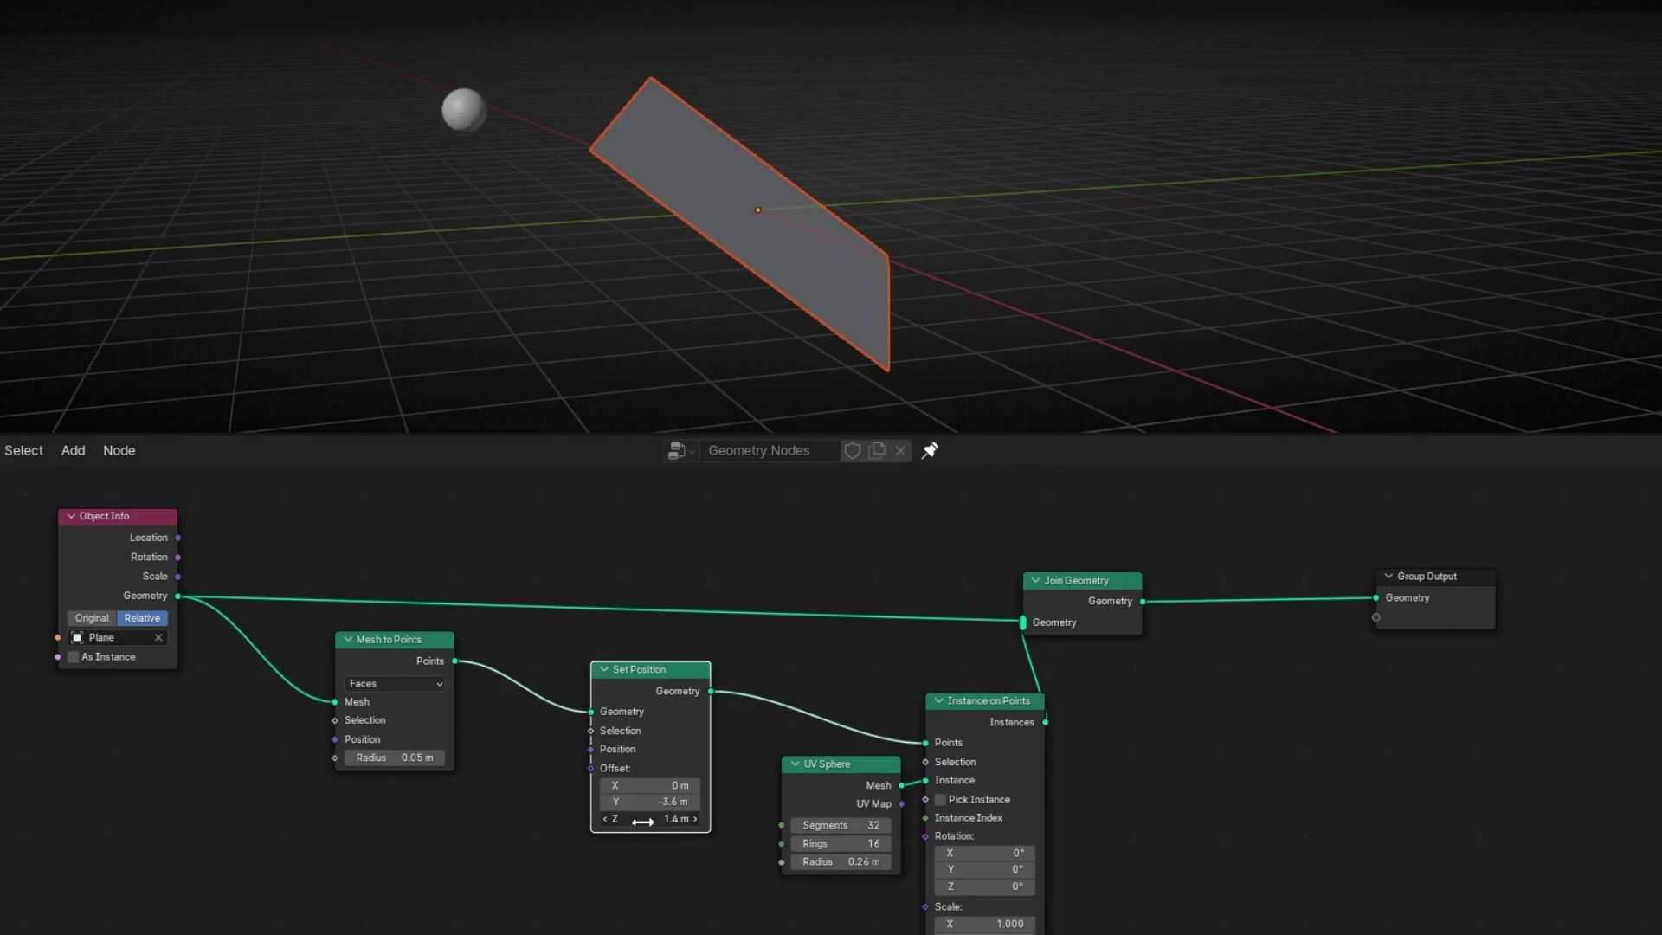
{"action": "key", "text": "ctrl+z"}
{"action": "key", "text": "ctrl+z"}
{"action": "middle_click_drag", "start_coordinate": [540, 854], "coordinate": [663, 874]}
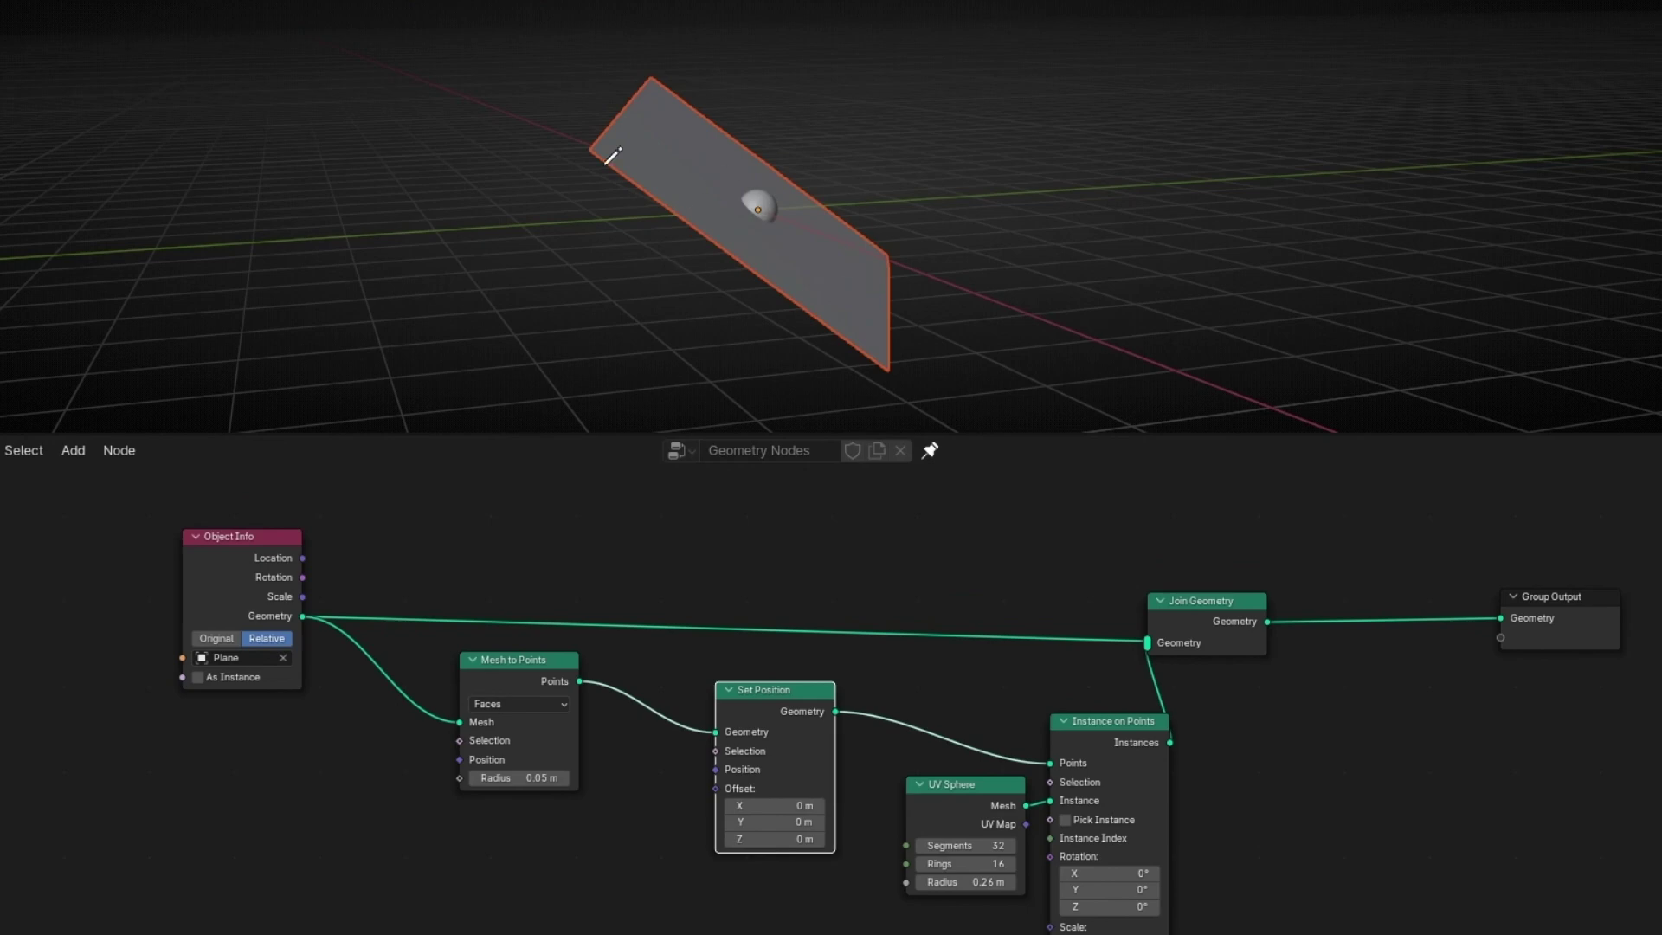
Add a Normal node feeding Set Position's Offset input.
{"action": "left_click_drag", "start_coordinate": [713, 788], "coordinate": [268, 753]}
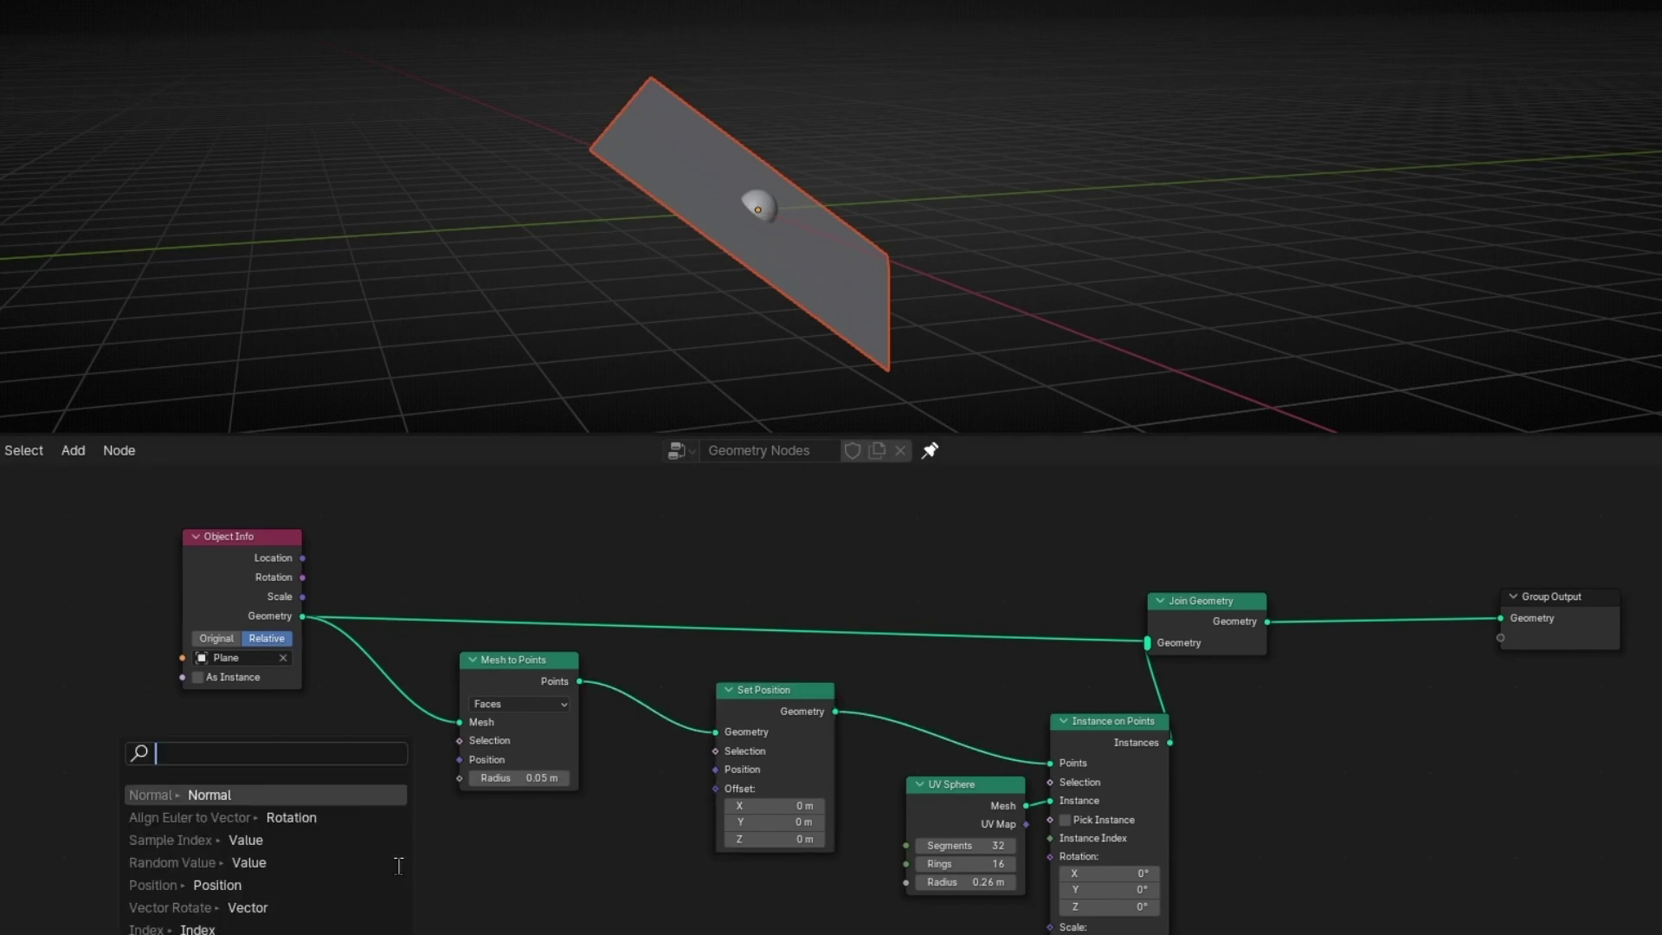
{"action": "type", "text": "normal"}
{"action": "key", "text": "Return"}
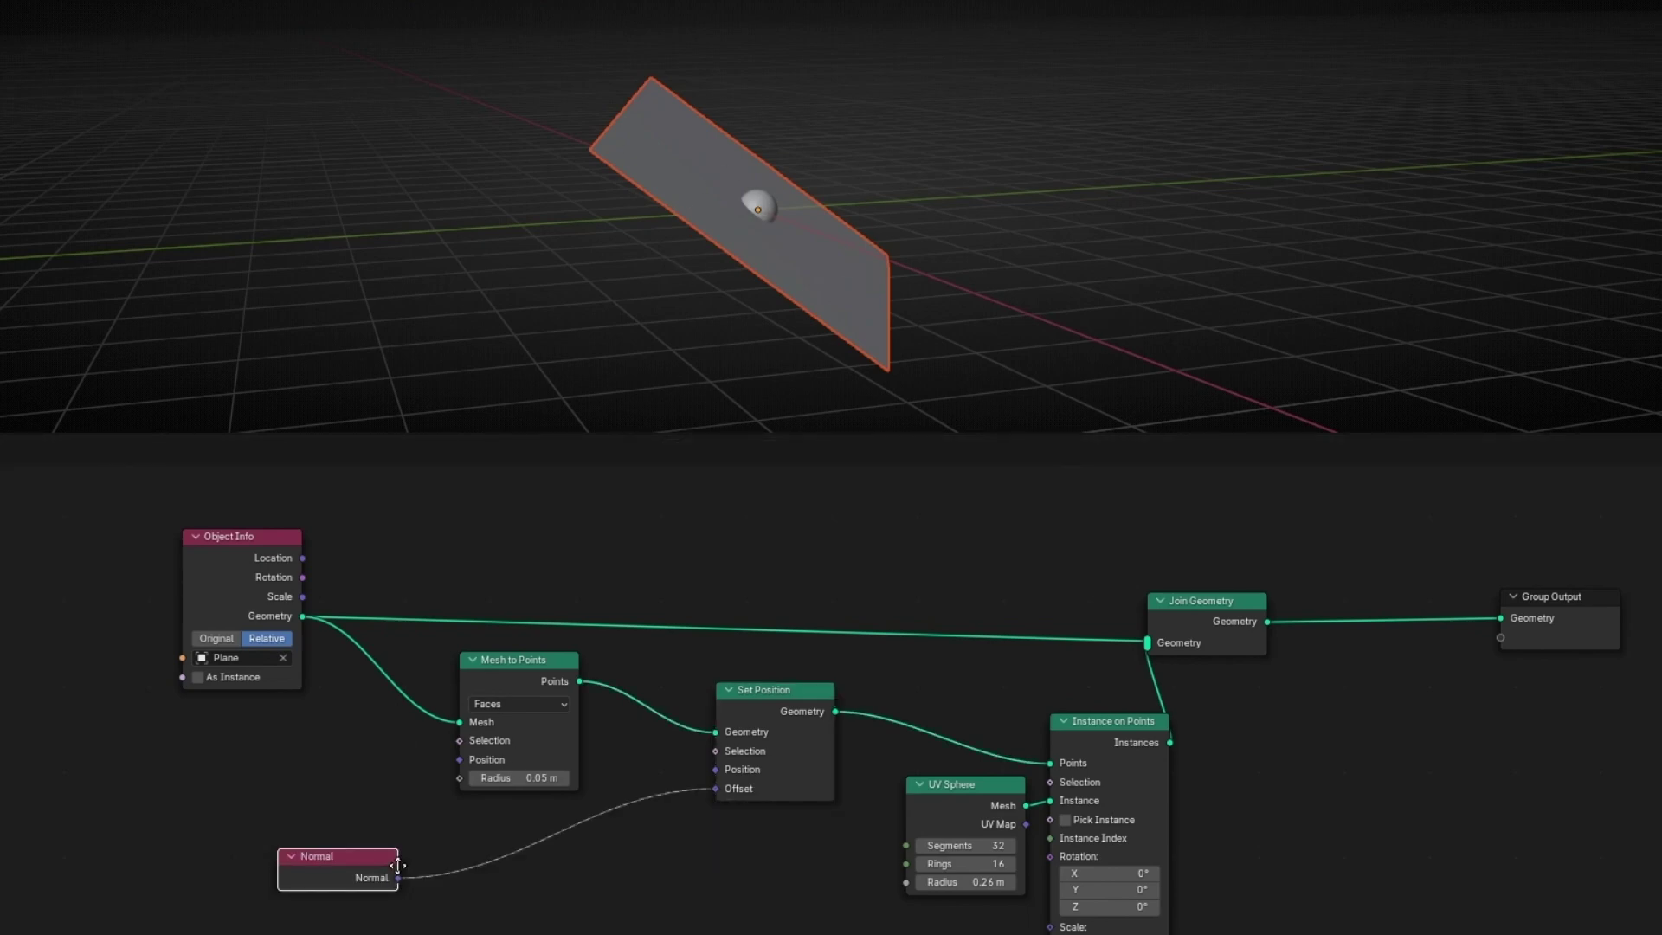
{"action": "left_click", "coordinate": [397, 865]}
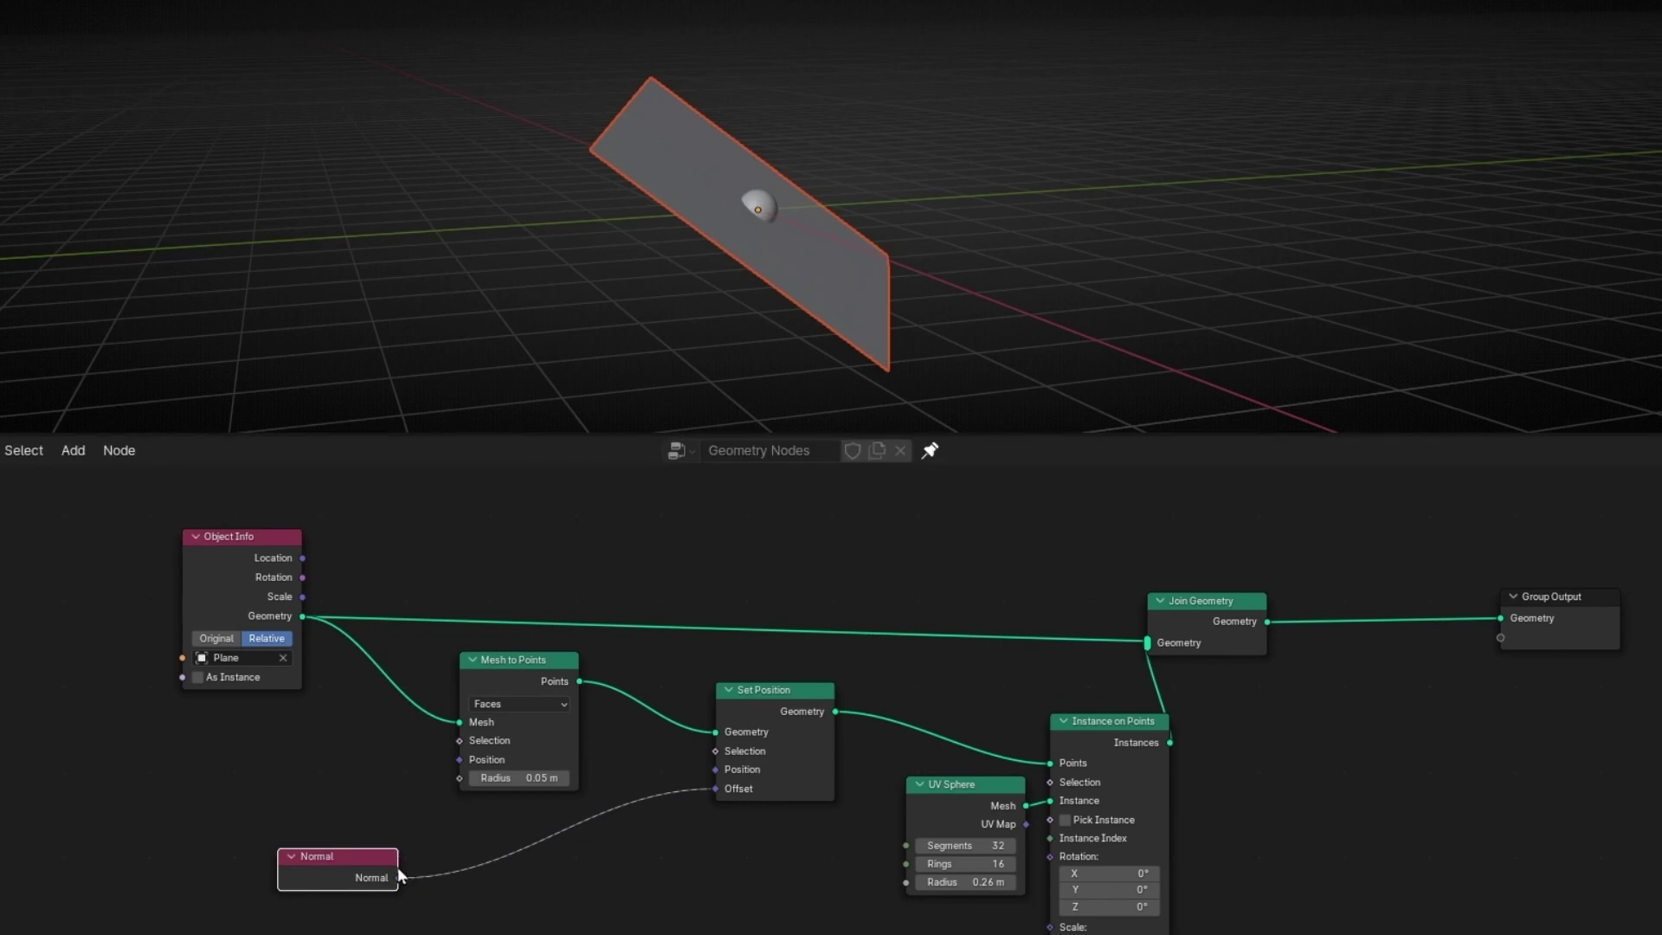
{"action": "left_click_drag", "start_coordinate": [345, 859], "coordinate": [304, 890]}
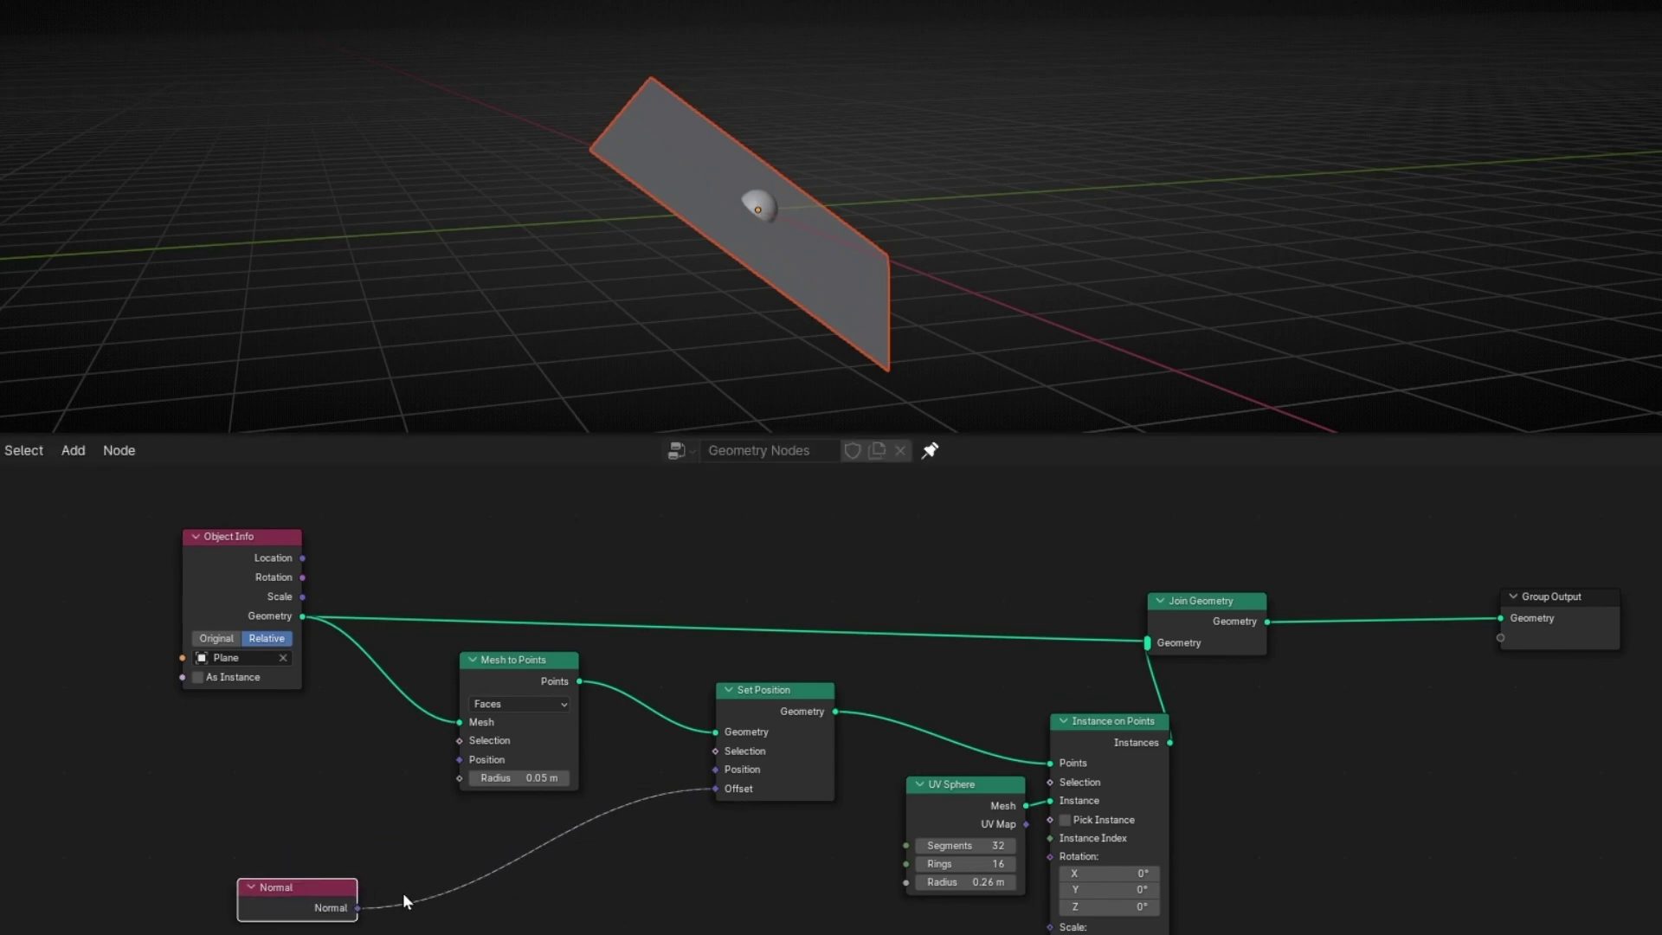
Insert a Vector Math node set to Scale between Normal and Offset, with factor 12.4.
{"action": "key", "text": "shift+a"}
{"action": "type", "text": "vector"}
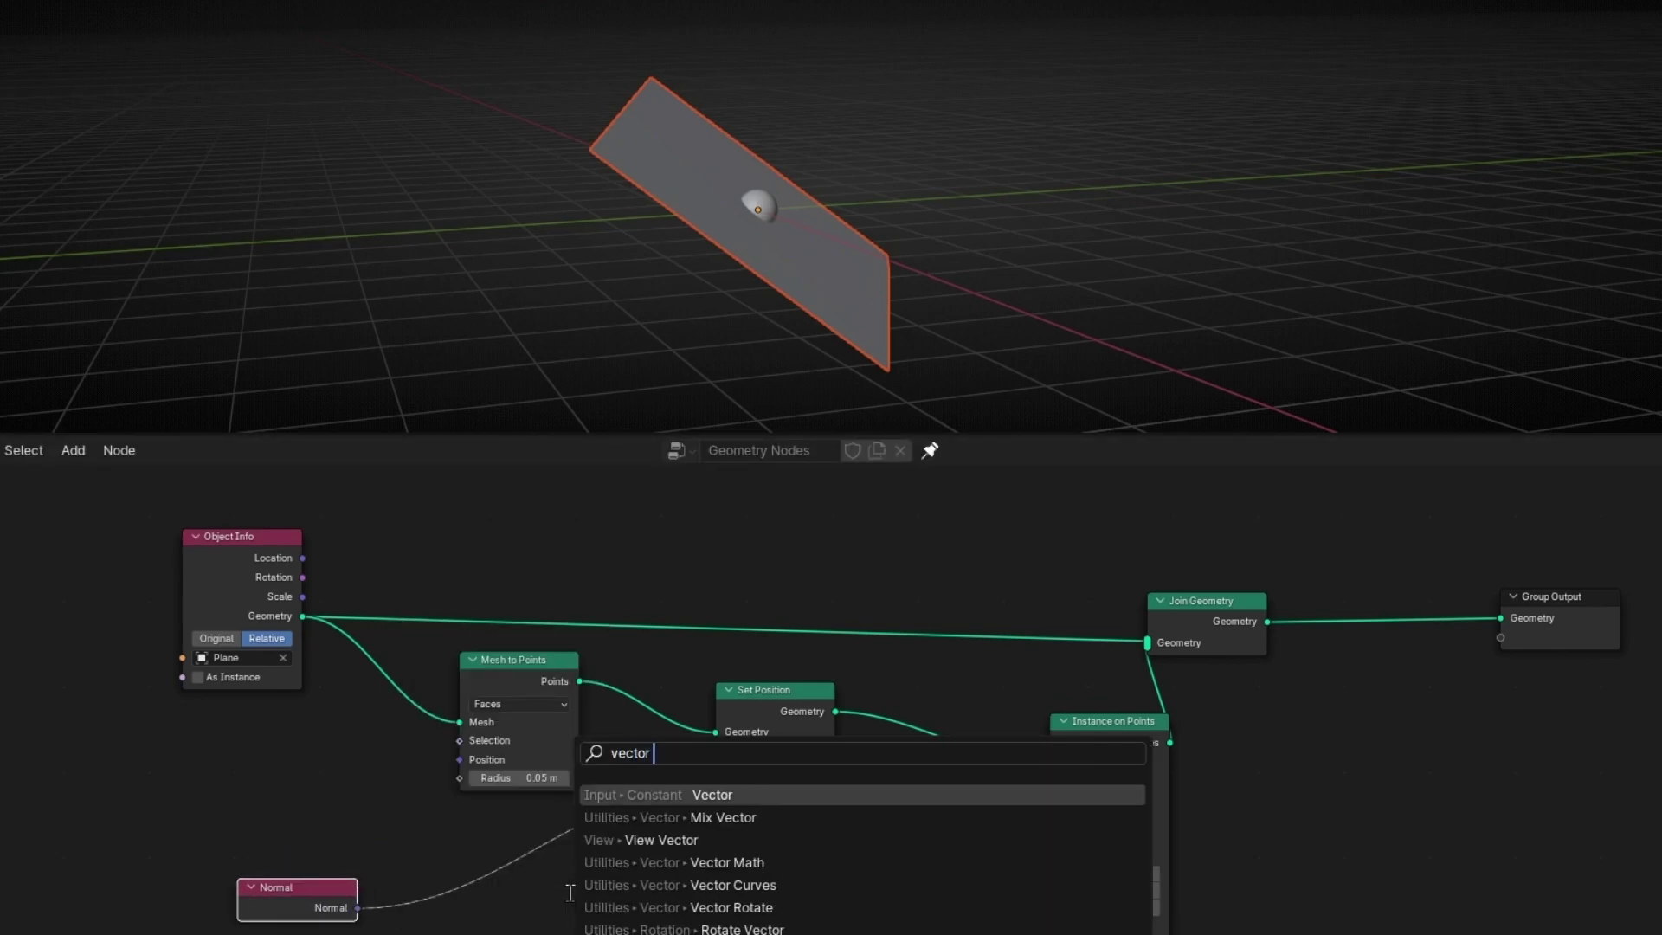
{"action": "type", "text": " ma"}
{"action": "key", "text": "Return"}
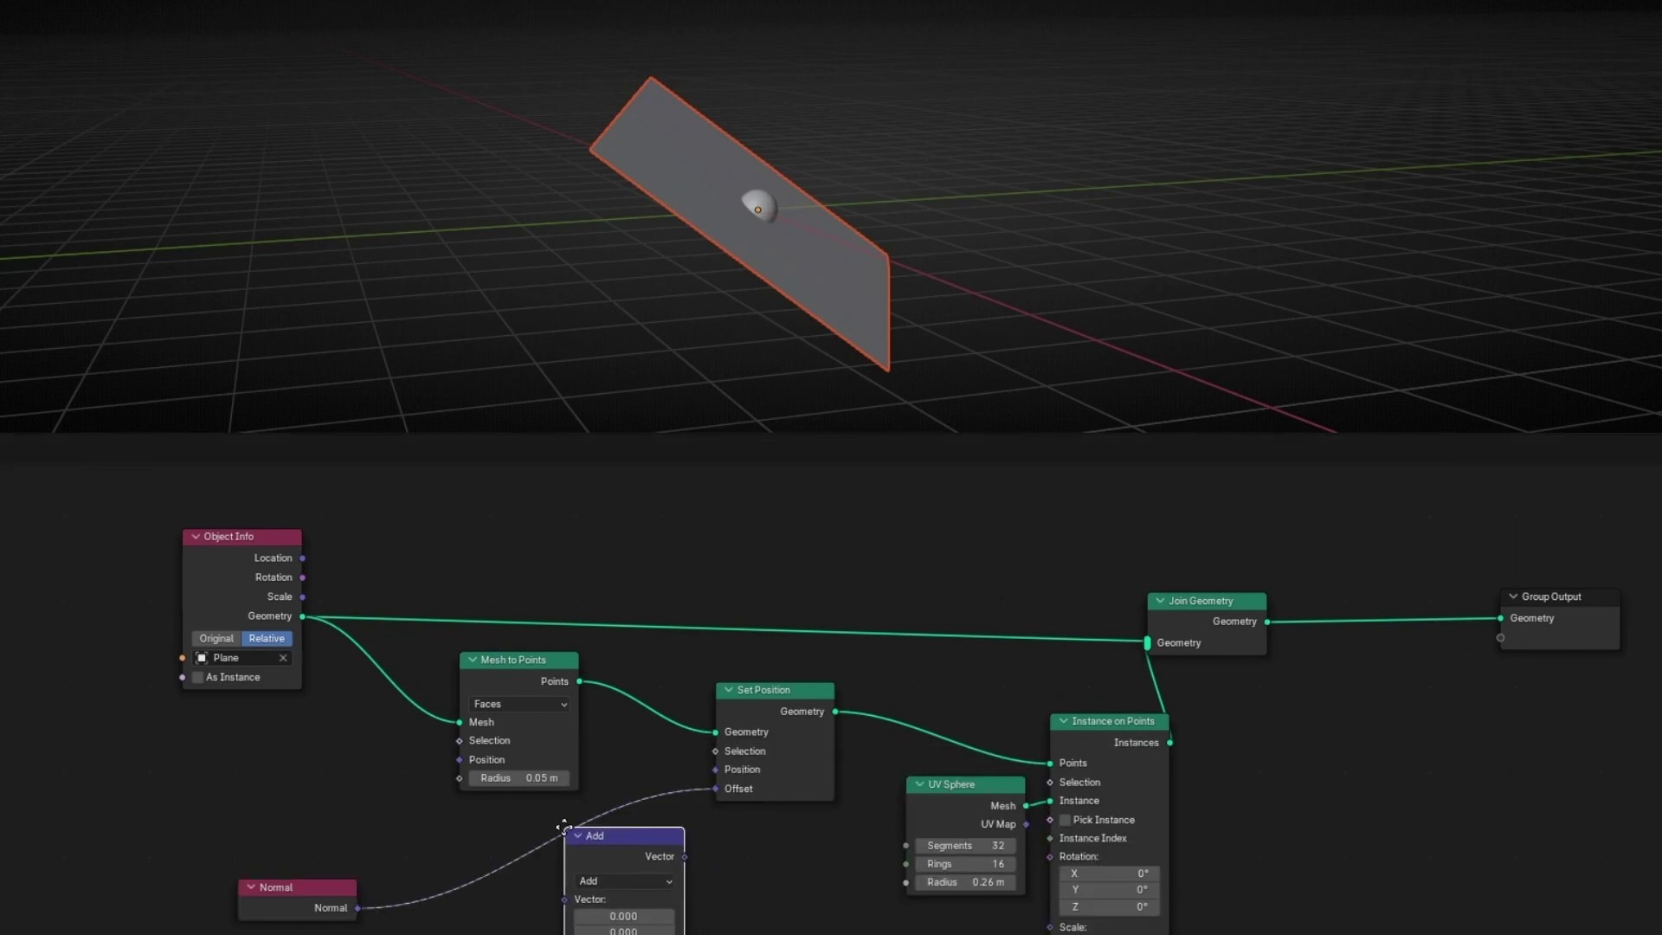
{"action": "left_click", "coordinate": [456, 821]}
{"action": "middle_click_drag", "start_coordinate": [653, 864], "coordinate": [702, 796]}
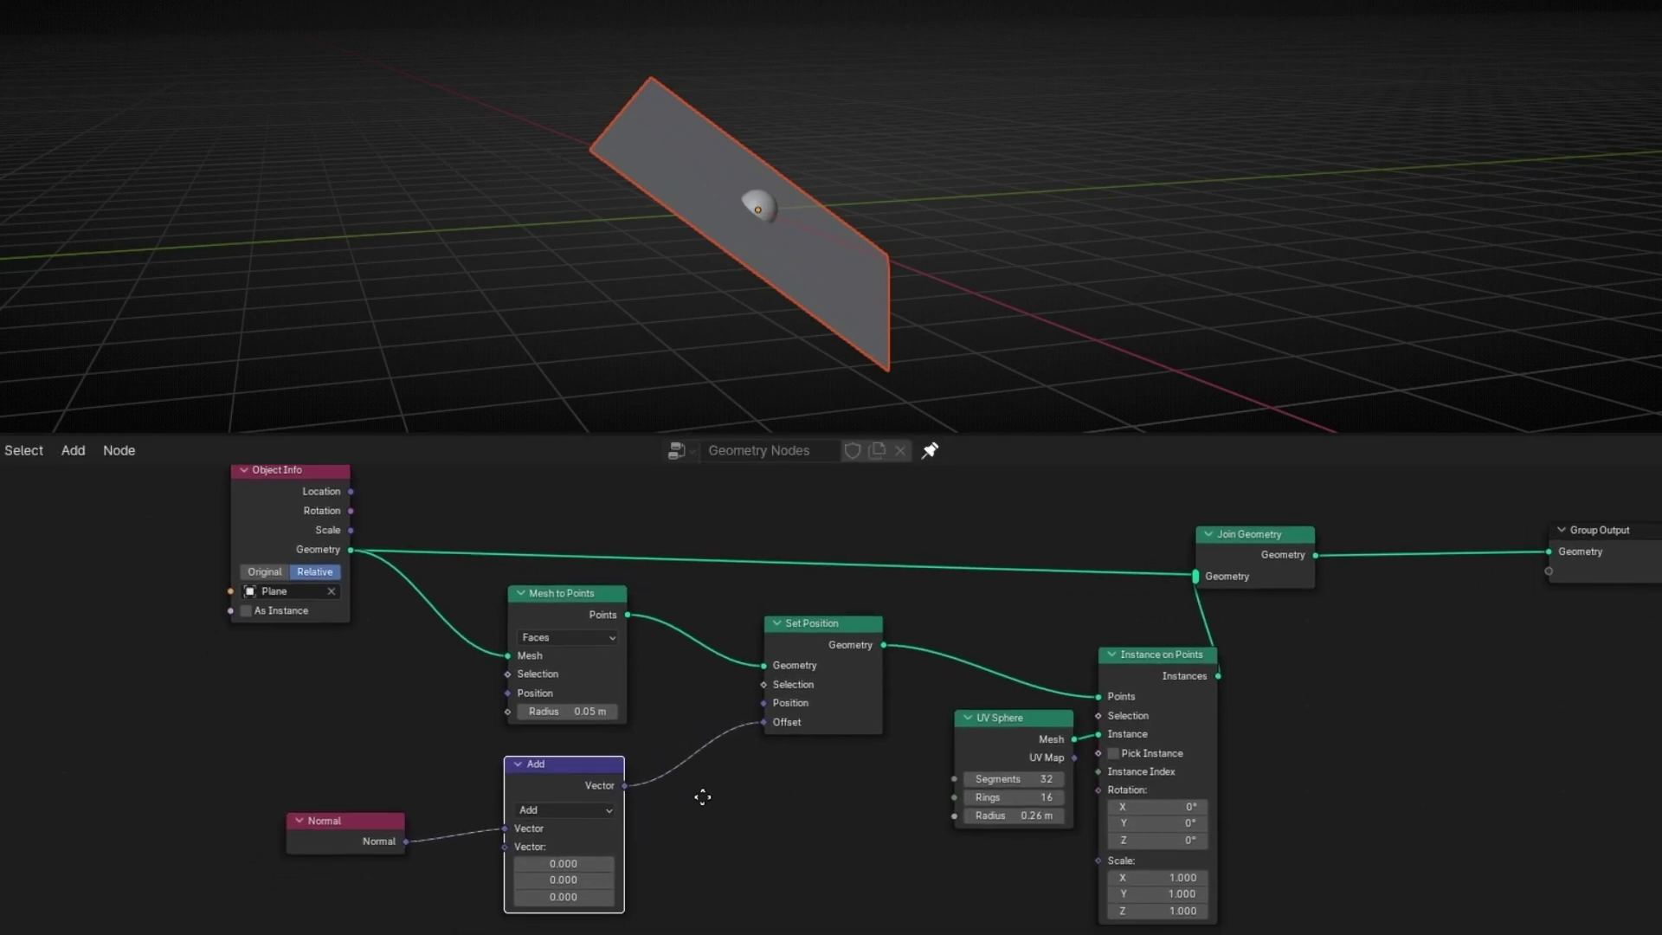
{"action": "left_click", "coordinate": [548, 814]}
{"action": "left_click", "coordinate": [562, 798]}
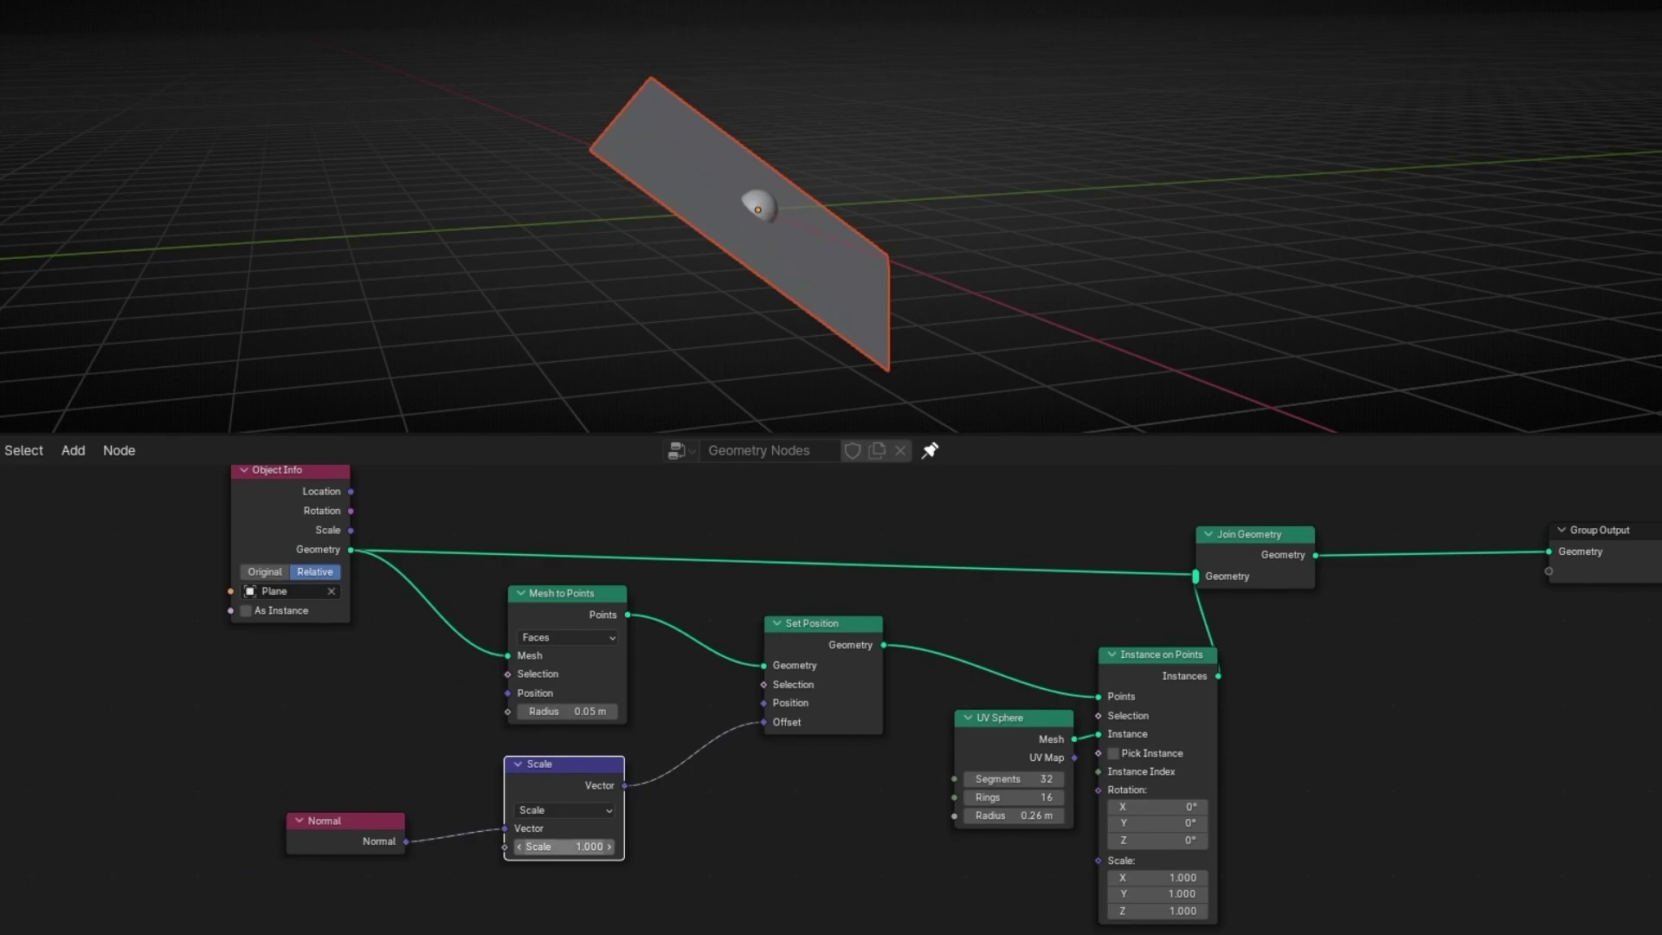
{"action": "left_click_drag", "start_coordinate": [563, 846], "coordinate": [624, 846]}
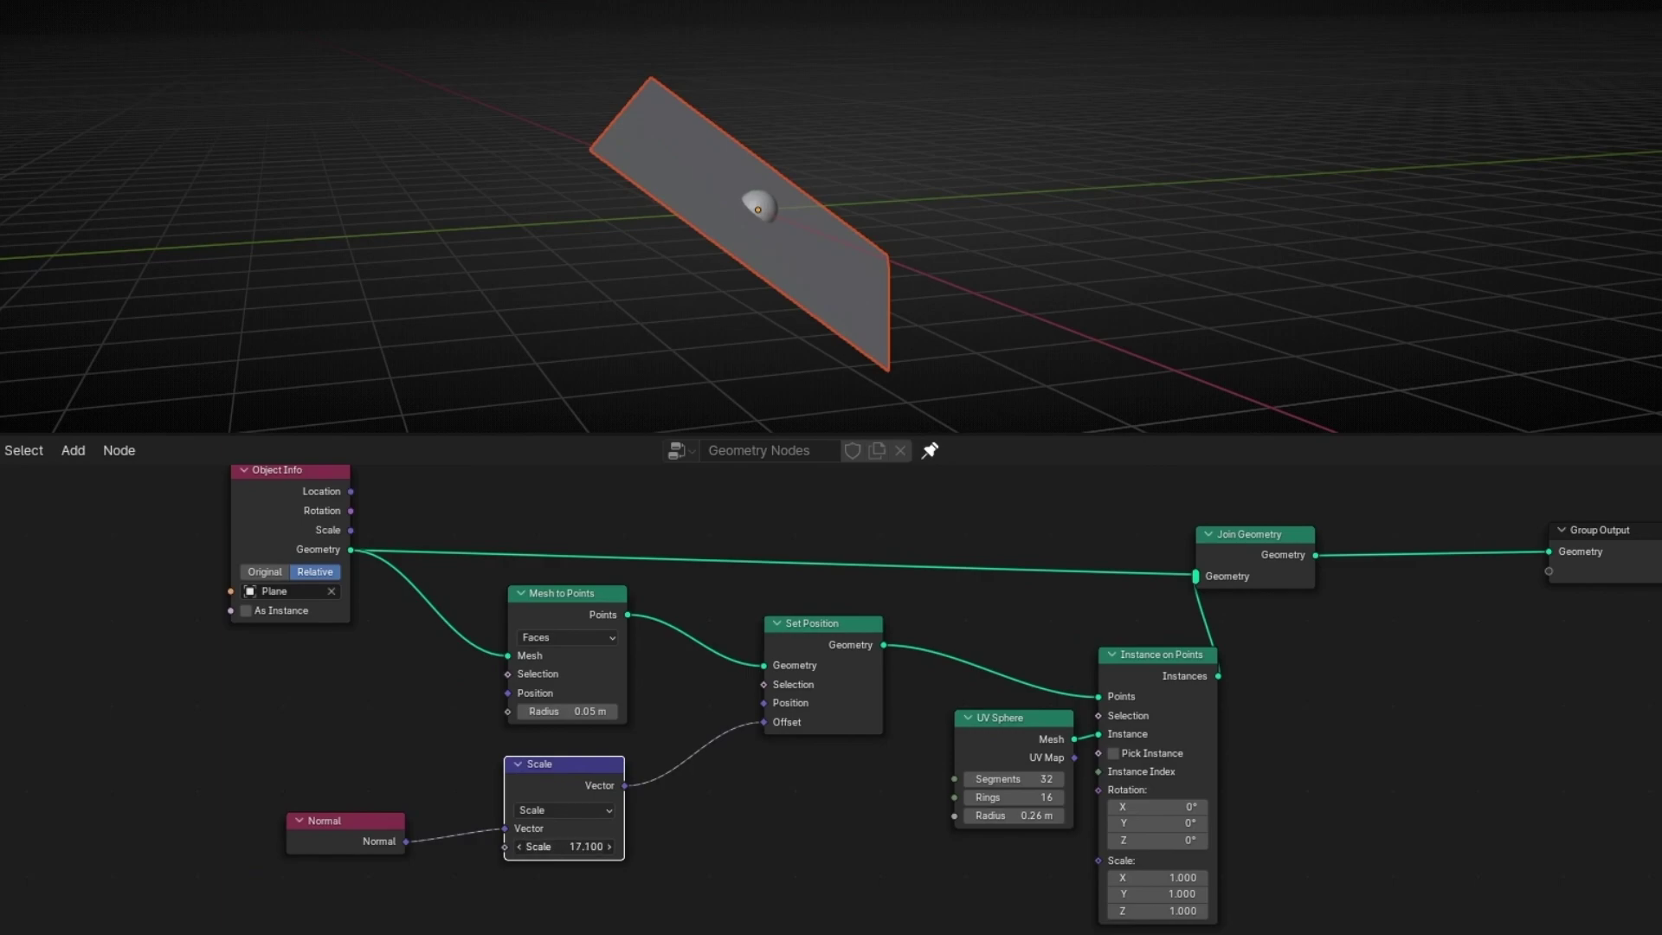
{"action": "left_click_drag", "start_coordinate": [579, 793], "coordinate": [649, 824]}
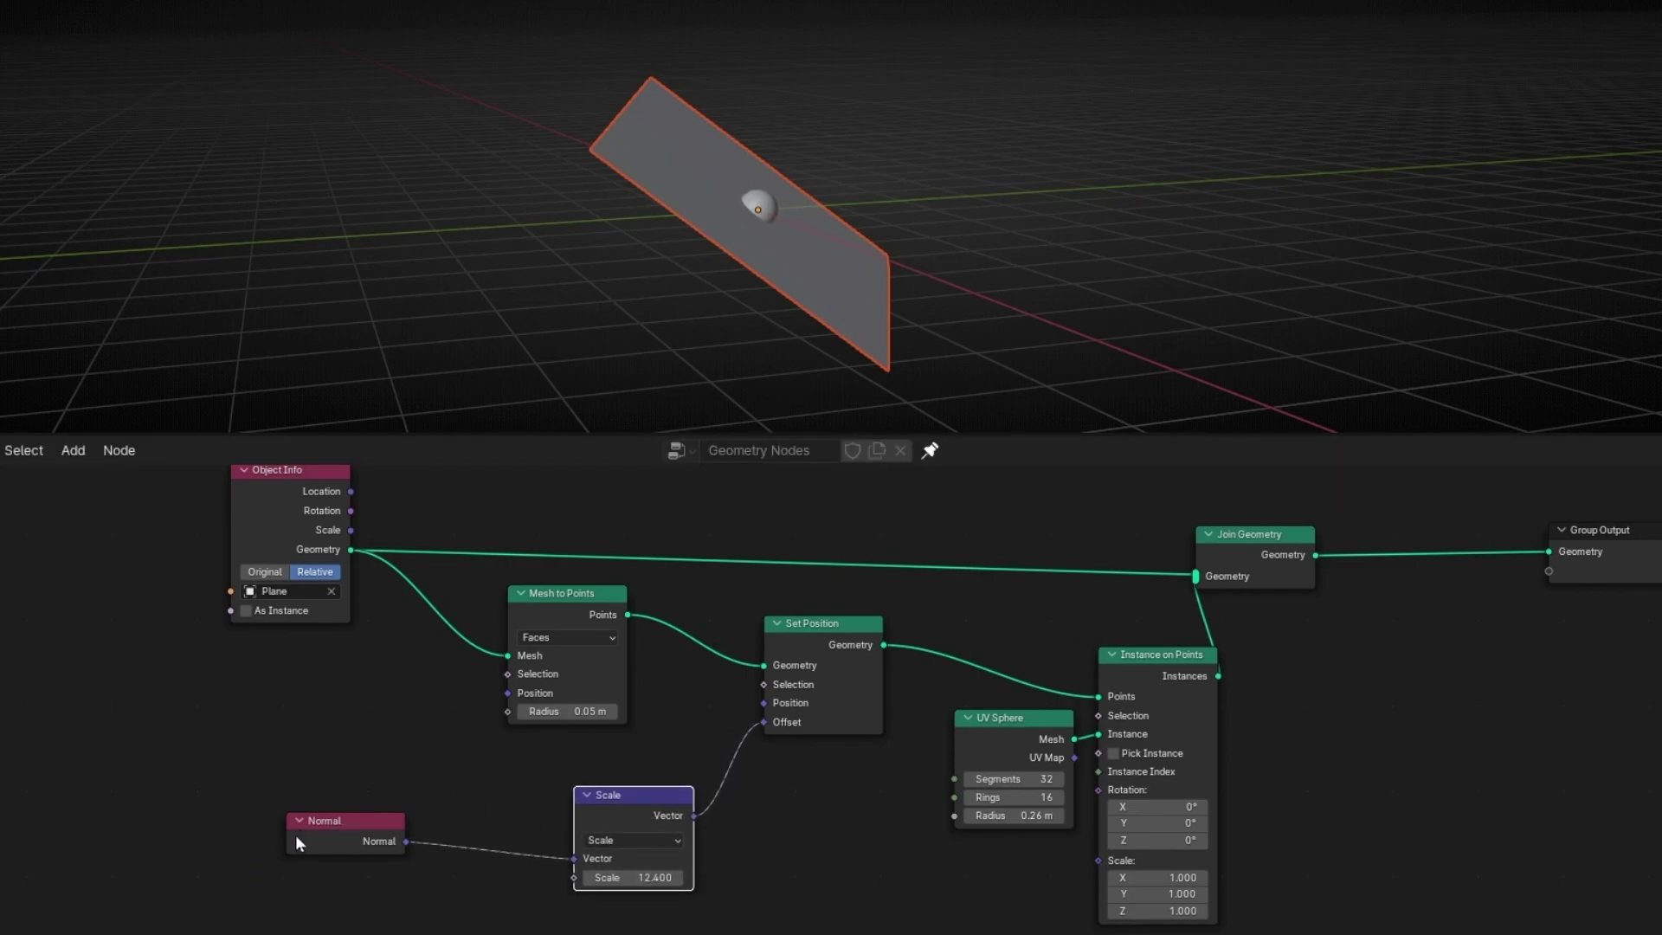
{"action": "left_click_drag", "start_coordinate": [294, 834], "coordinate": [331, 837]}
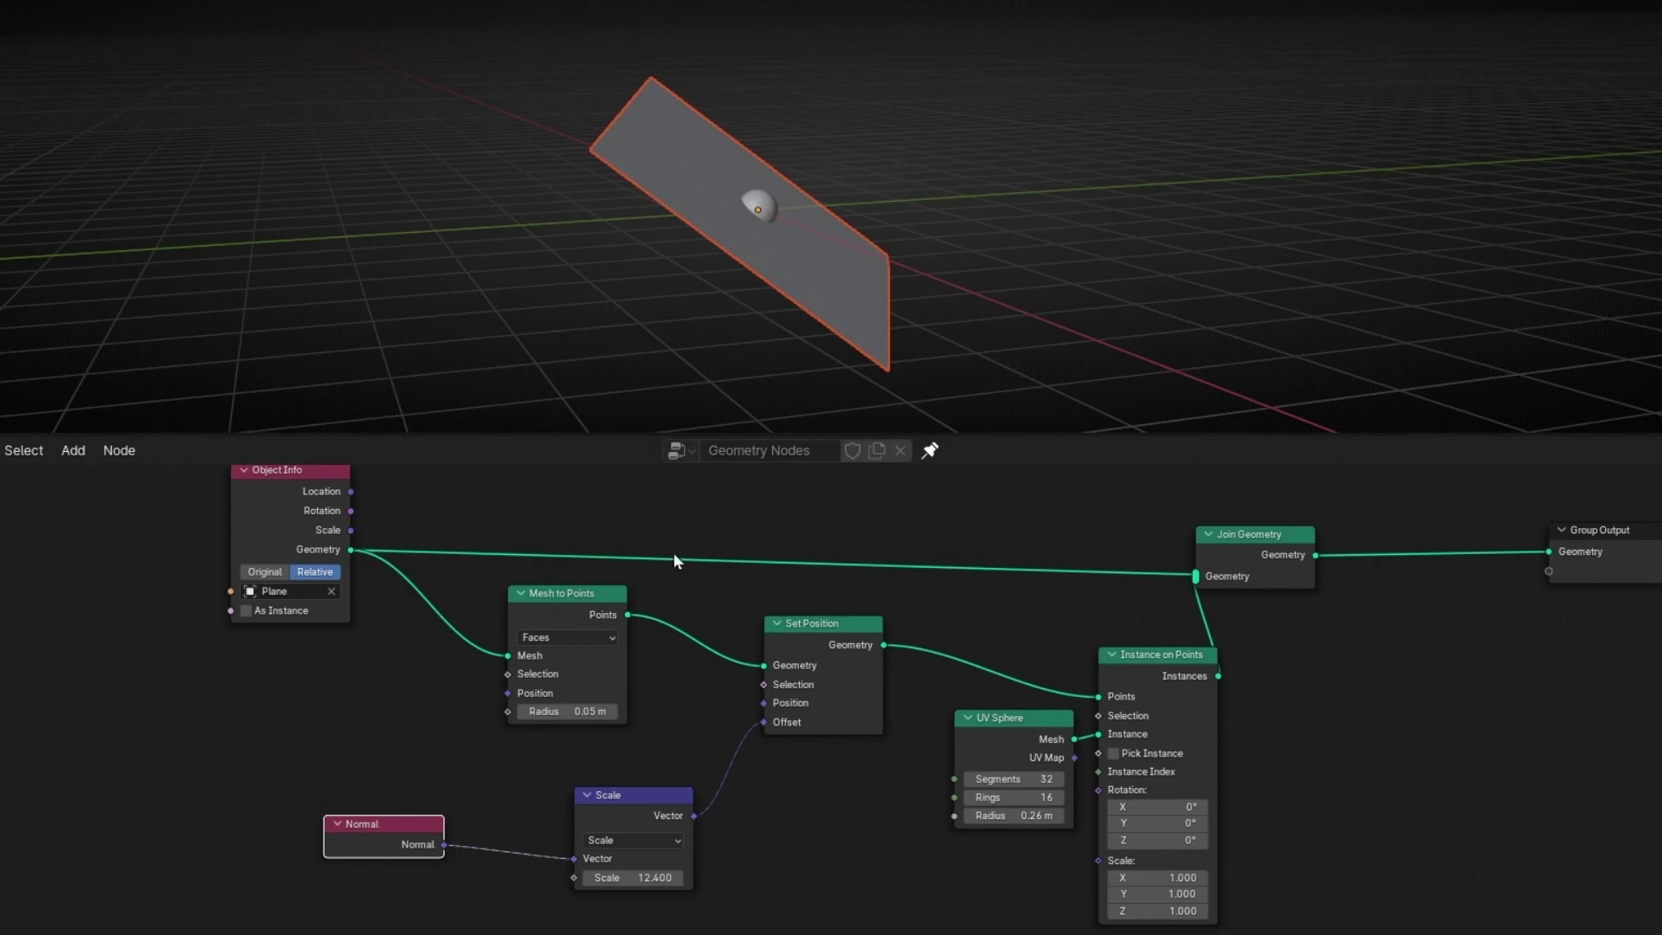
Cut the Normal→Scale link and park the Normal node on the left in a maximized node editor.
{"action": "scroll", "coordinate": [587, 597], "scroll_direction": "up", "scroll_amount": 1}
{"action": "middle_click_drag", "start_coordinate": [587, 597], "coordinate": [704, 711]}
{"action": "scroll", "coordinate": [745, 767], "scroll_direction": "down", "scroll_amount": 1}
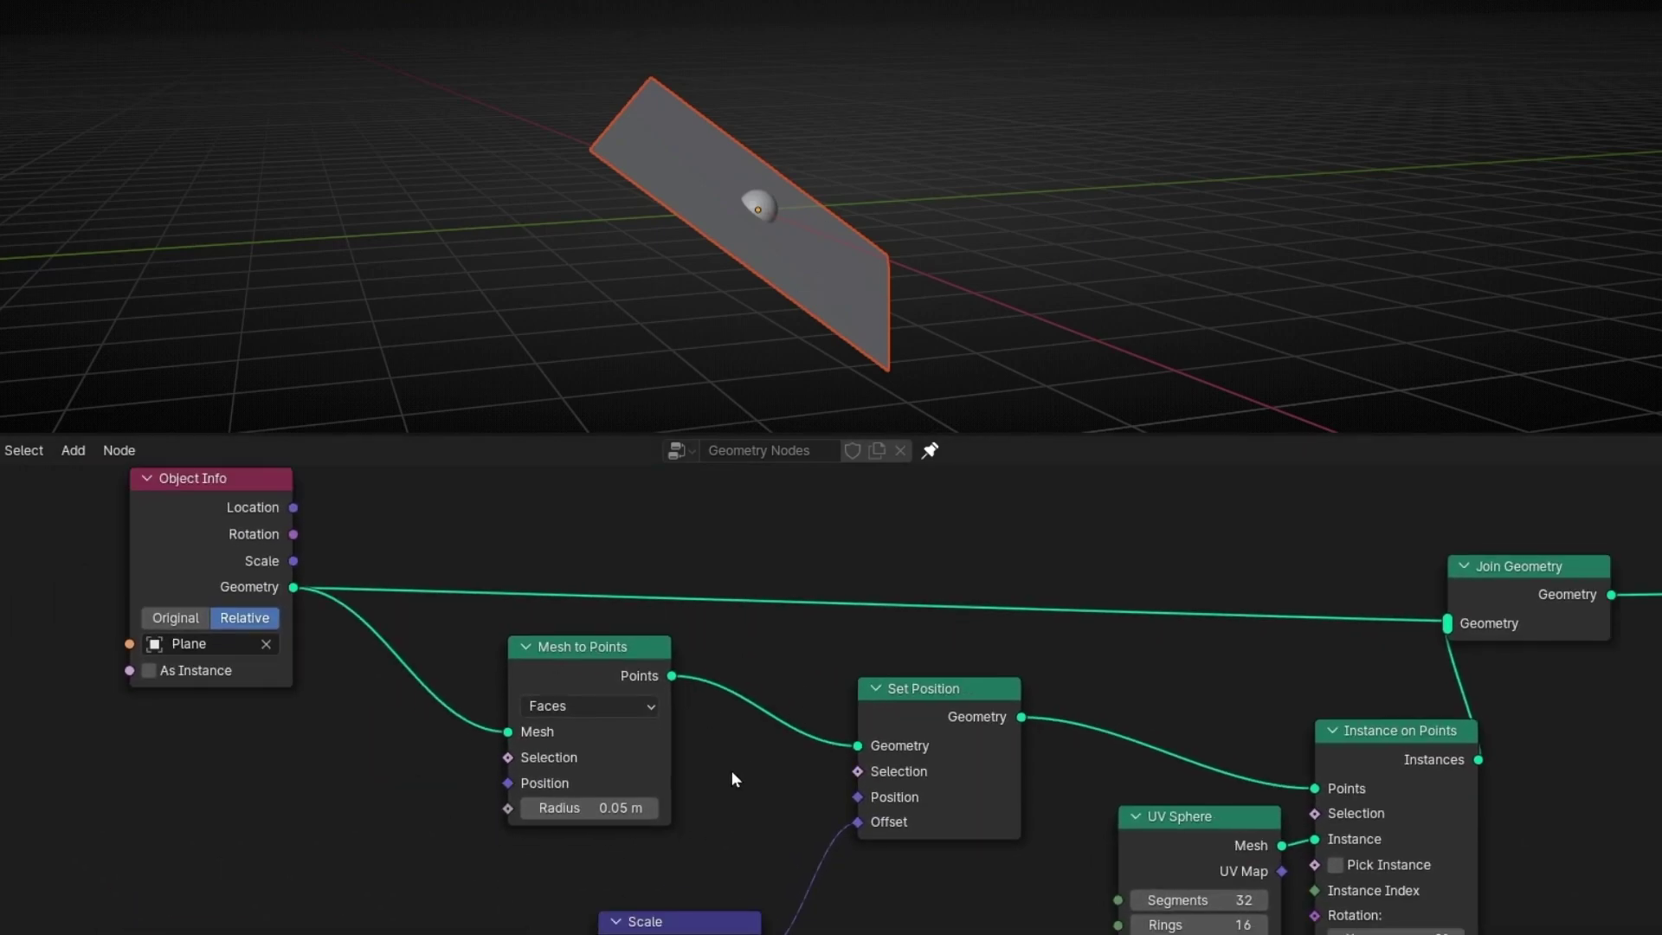
{"action": "middle_click_drag", "start_coordinate": [731, 770], "coordinate": [769, 735]}
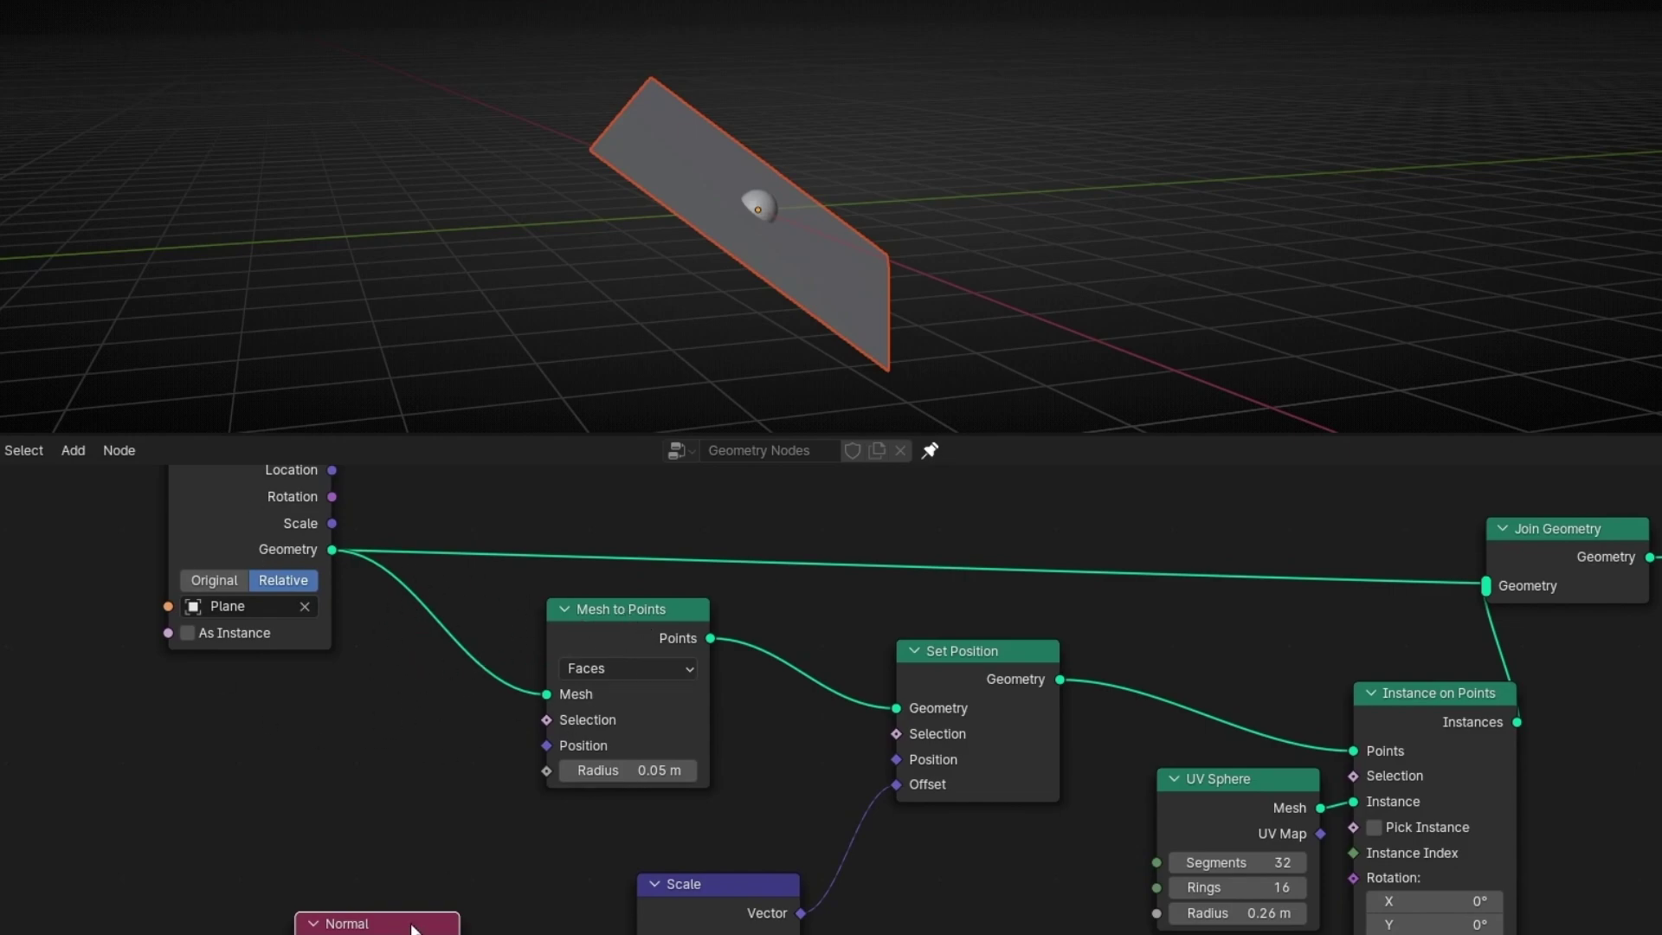
{"action": "left_click_drag", "start_coordinate": [394, 927], "coordinate": [429, 907]}
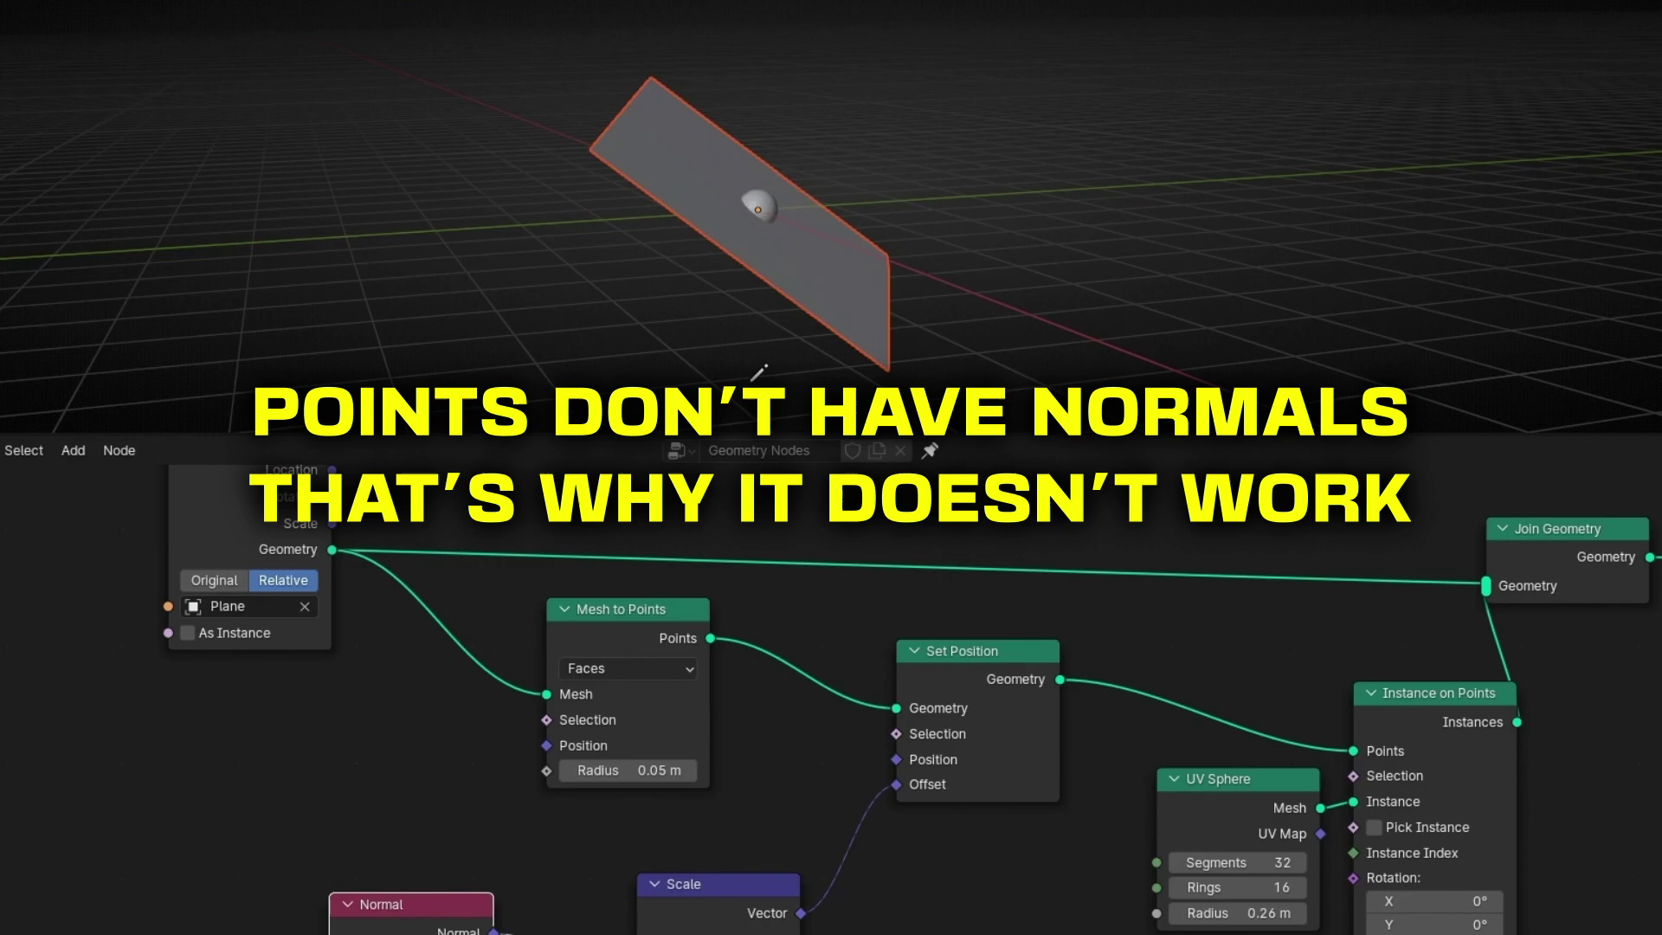
{"action": "middle_click_drag", "start_coordinate": [653, 890], "coordinate": [784, 803]}
{"action": "right_click_drag", "start_coordinate": [694, 813], "coordinate": [670, 867], "text": "ctrl"}
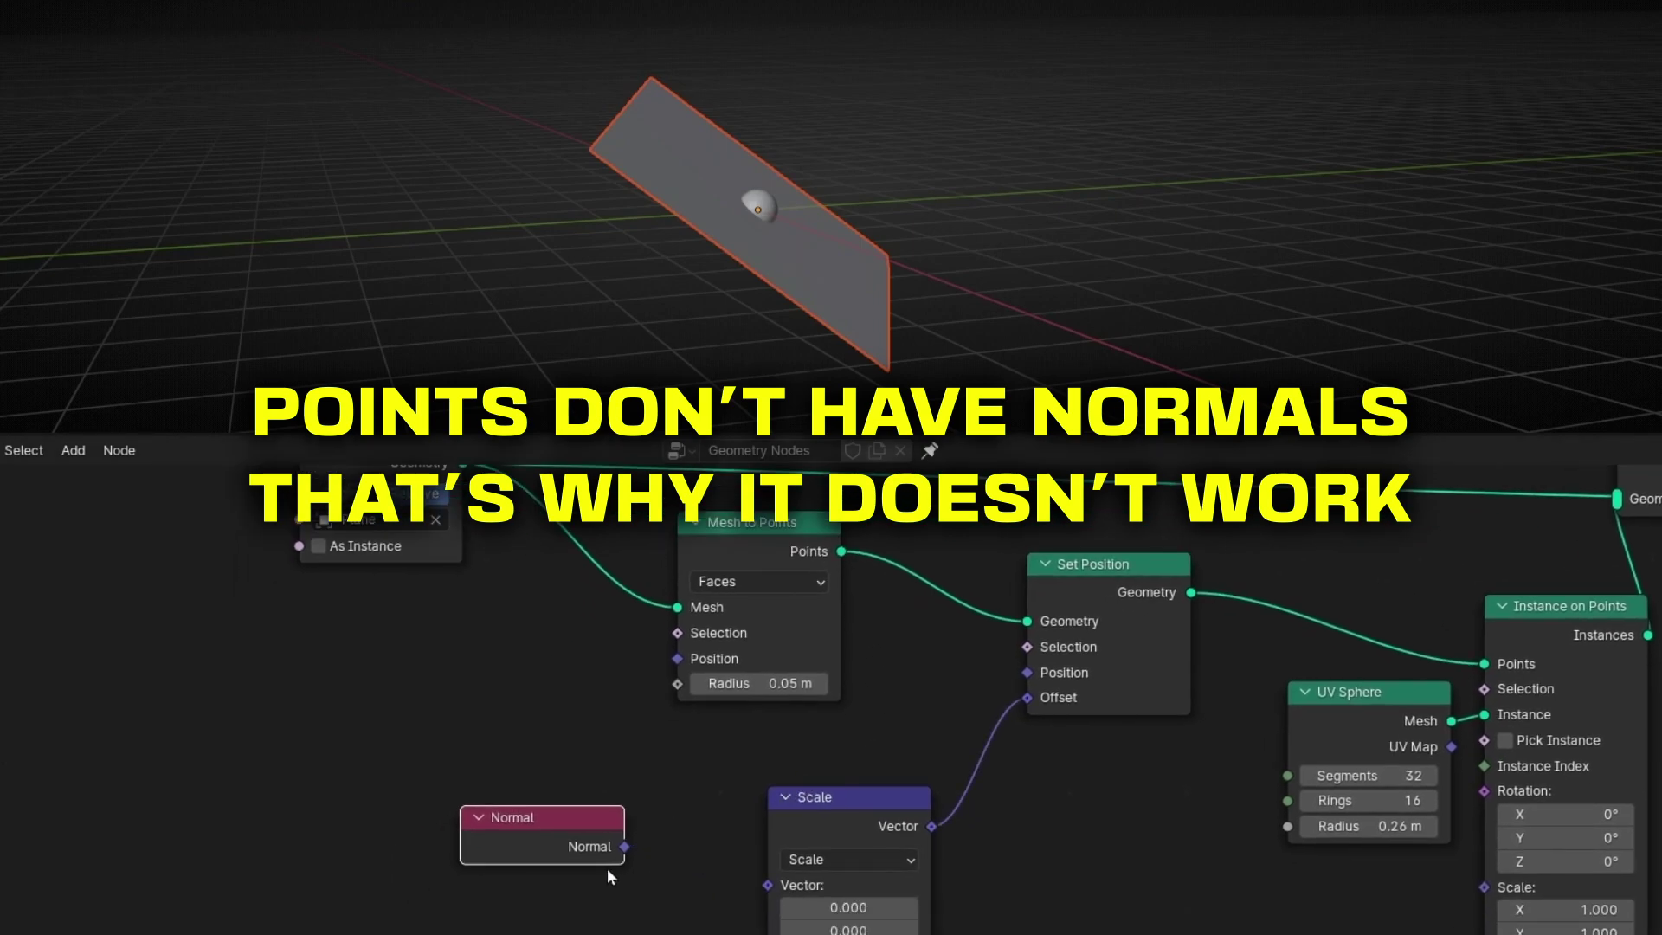
{"action": "left_click_drag", "start_coordinate": [549, 819], "coordinate": [339, 846]}
{"action": "key", "text": "ctrl+space"}
{"action": "middle_click_drag", "start_coordinate": [509, 613], "coordinate": [649, 805]}
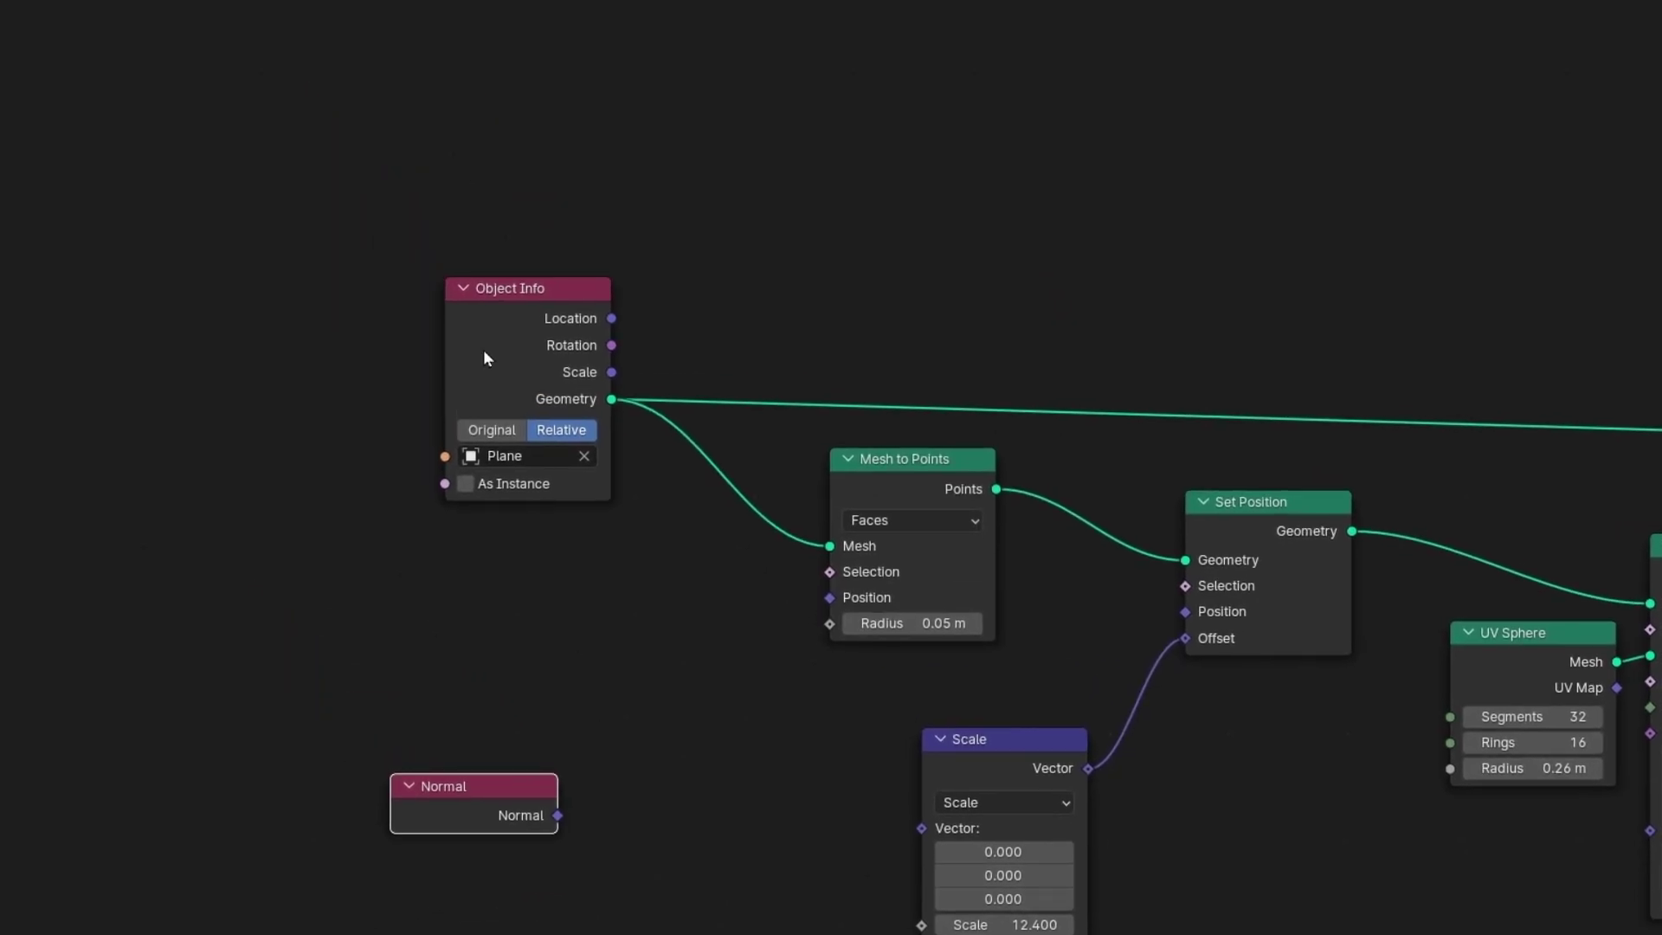
Insert a Vector-type Capture Attribute node between Object Info and Mesh to Points.
{"action": "left_click_drag", "start_coordinate": [483, 360], "coordinate": [223, 347]}
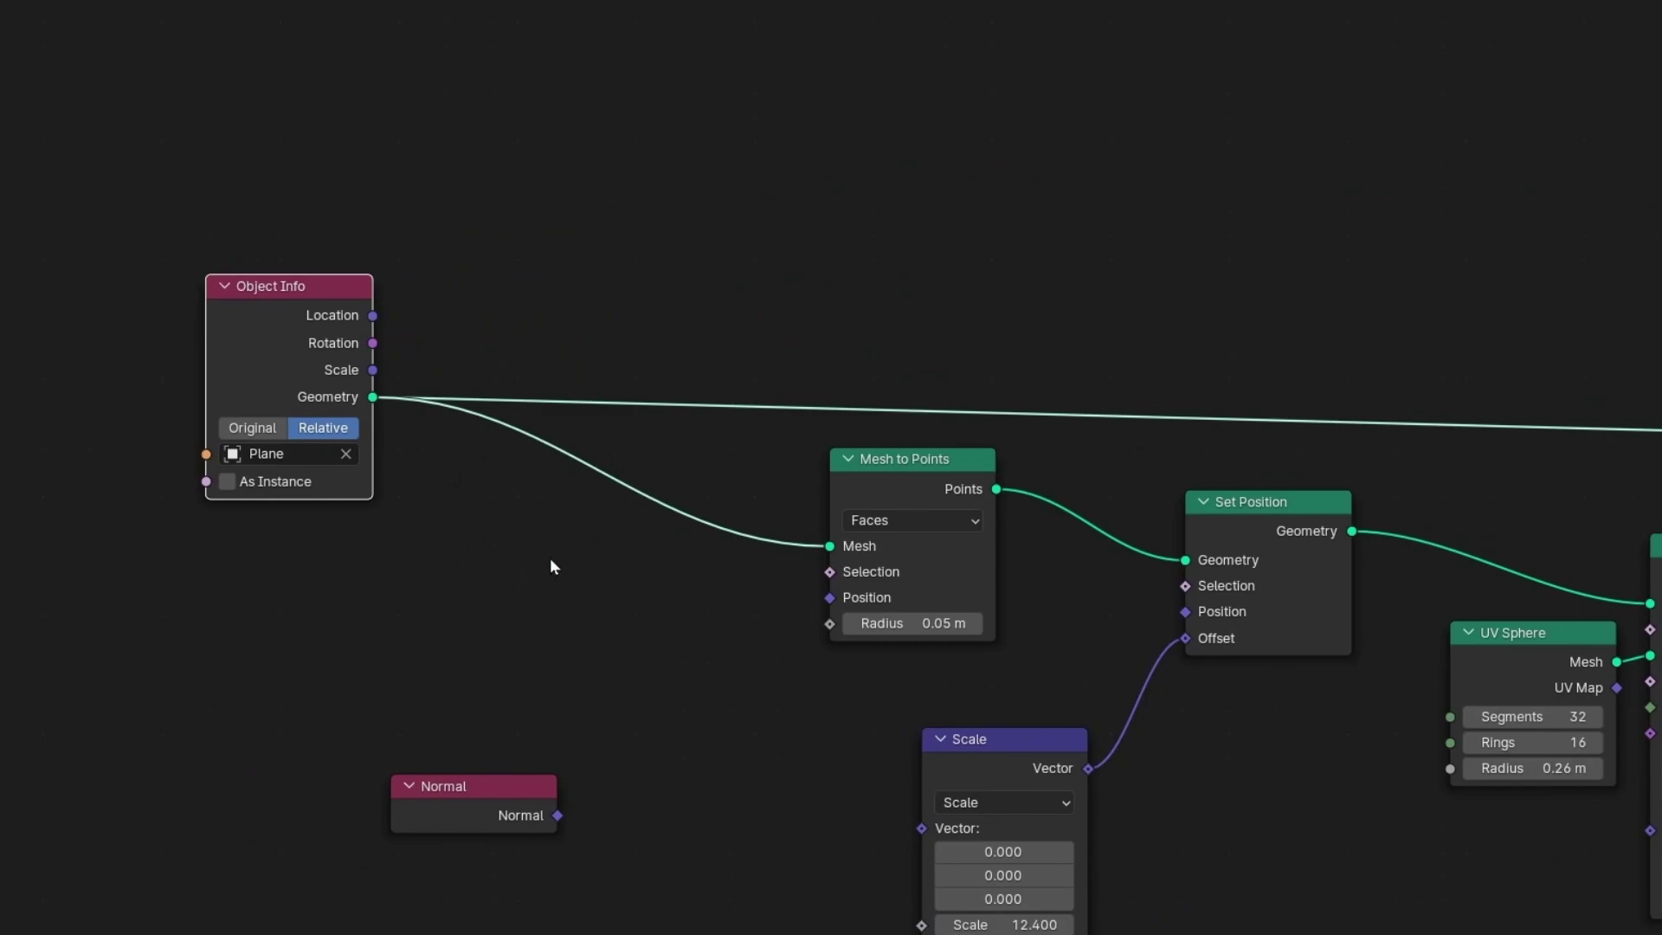
{"action": "key", "text": "shift+a"}
{"action": "type", "text": "cap"}
{"action": "key", "text": "Return"}
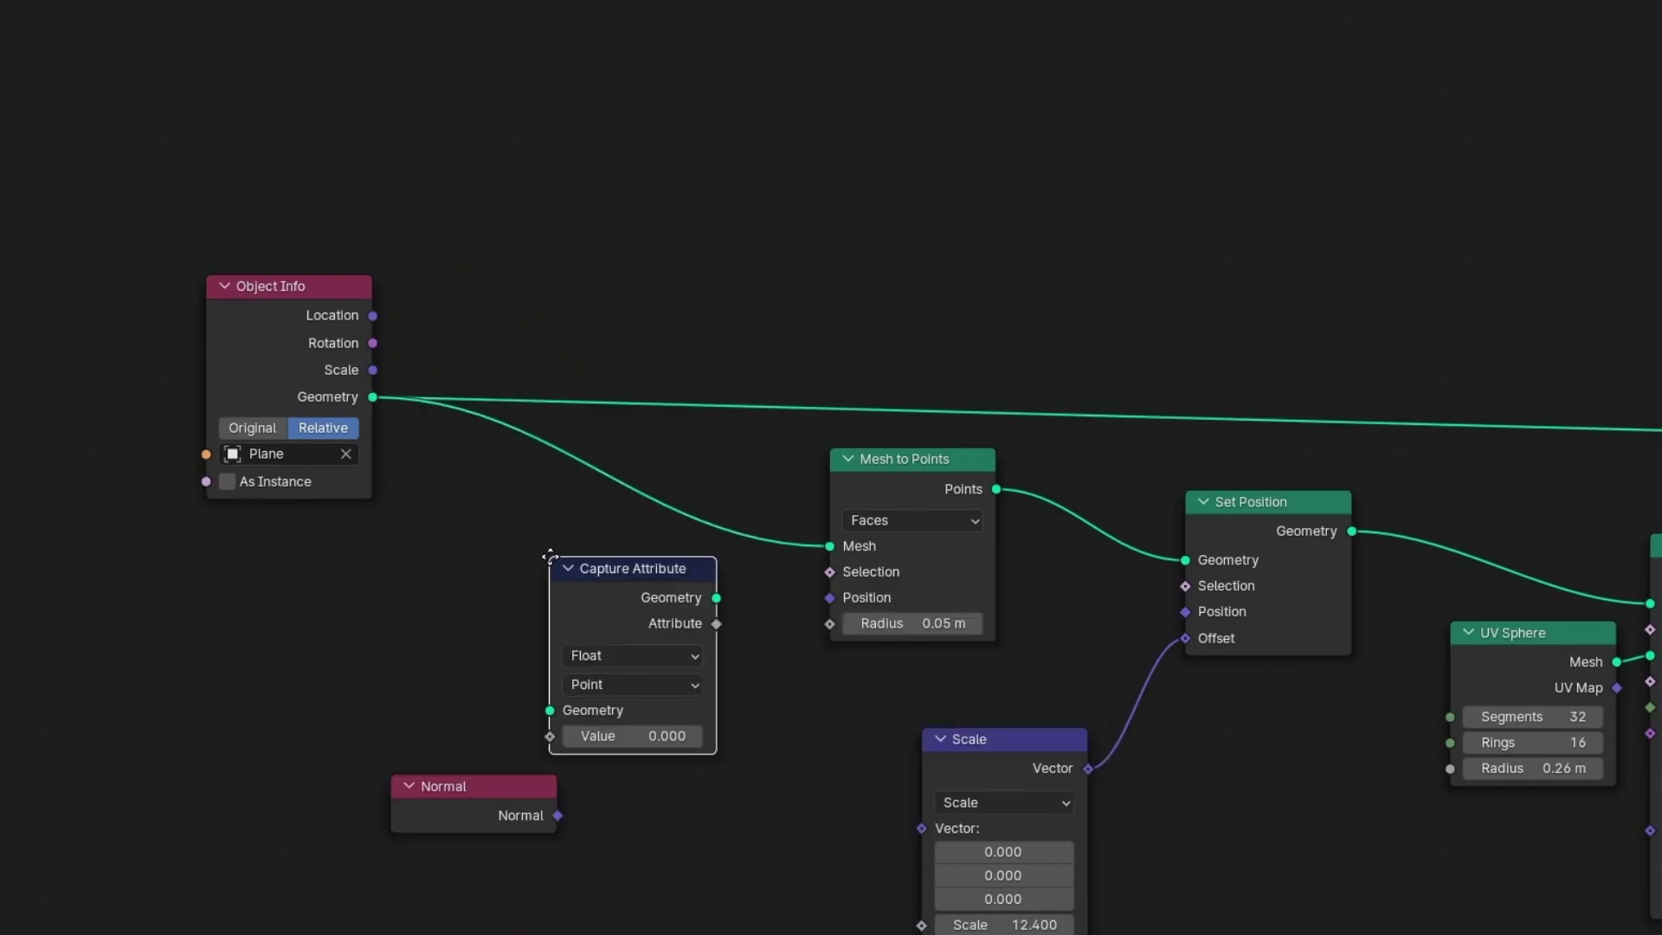
{"action": "left_click", "coordinate": [540, 431]}
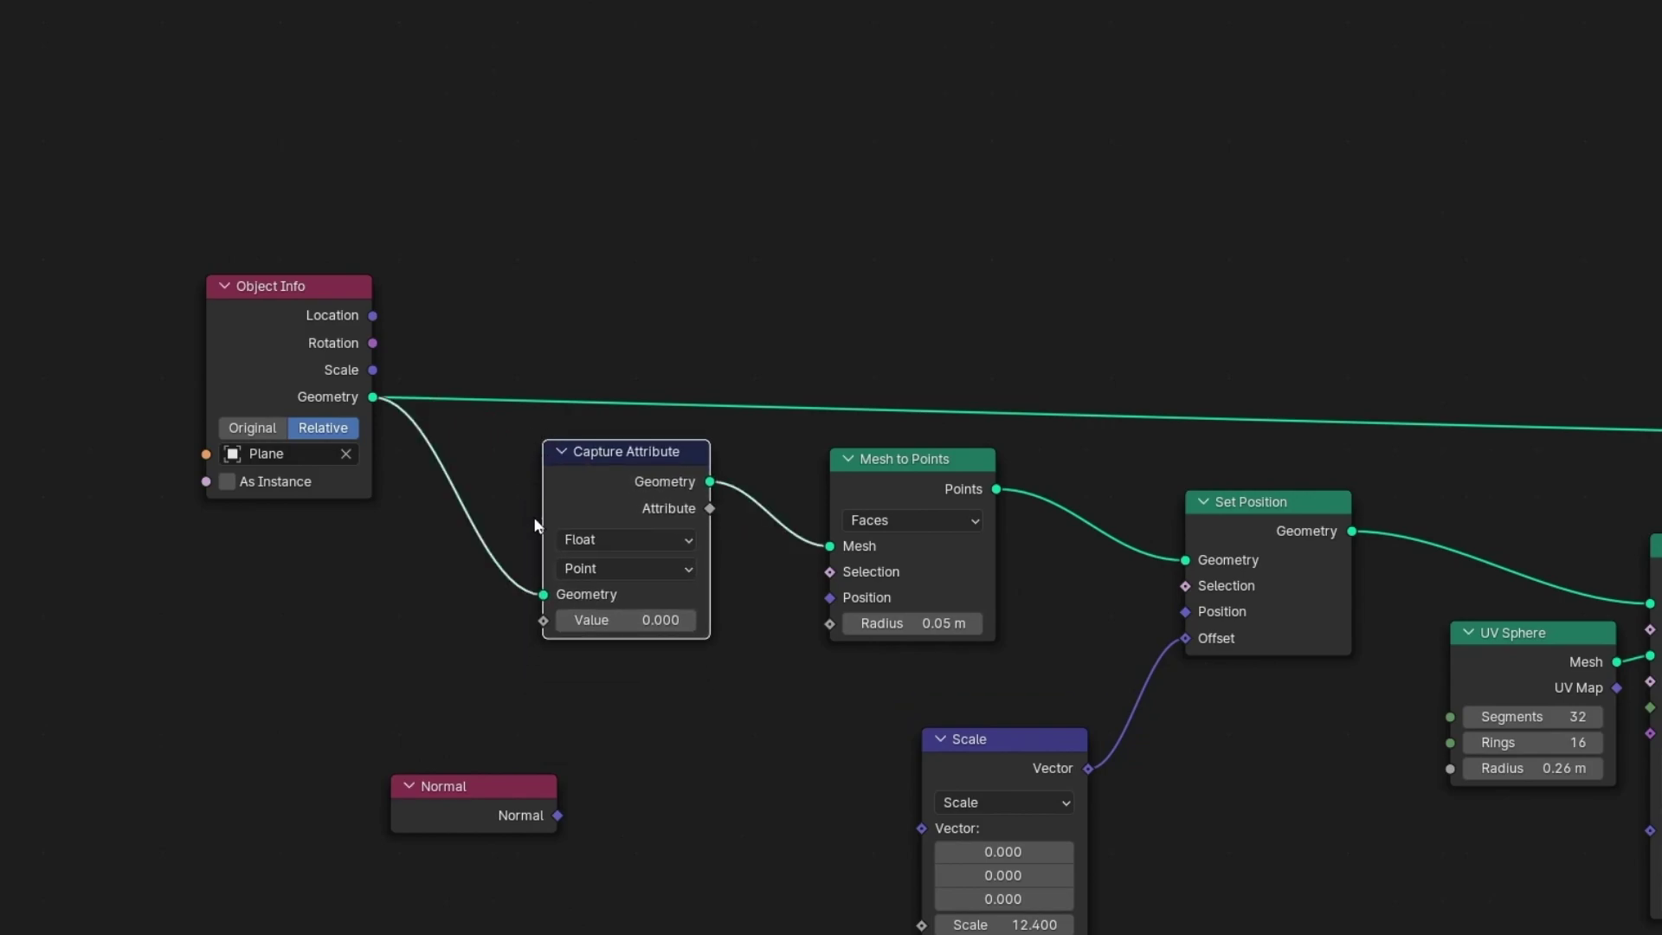
{"action": "left_click", "coordinate": [609, 547]}
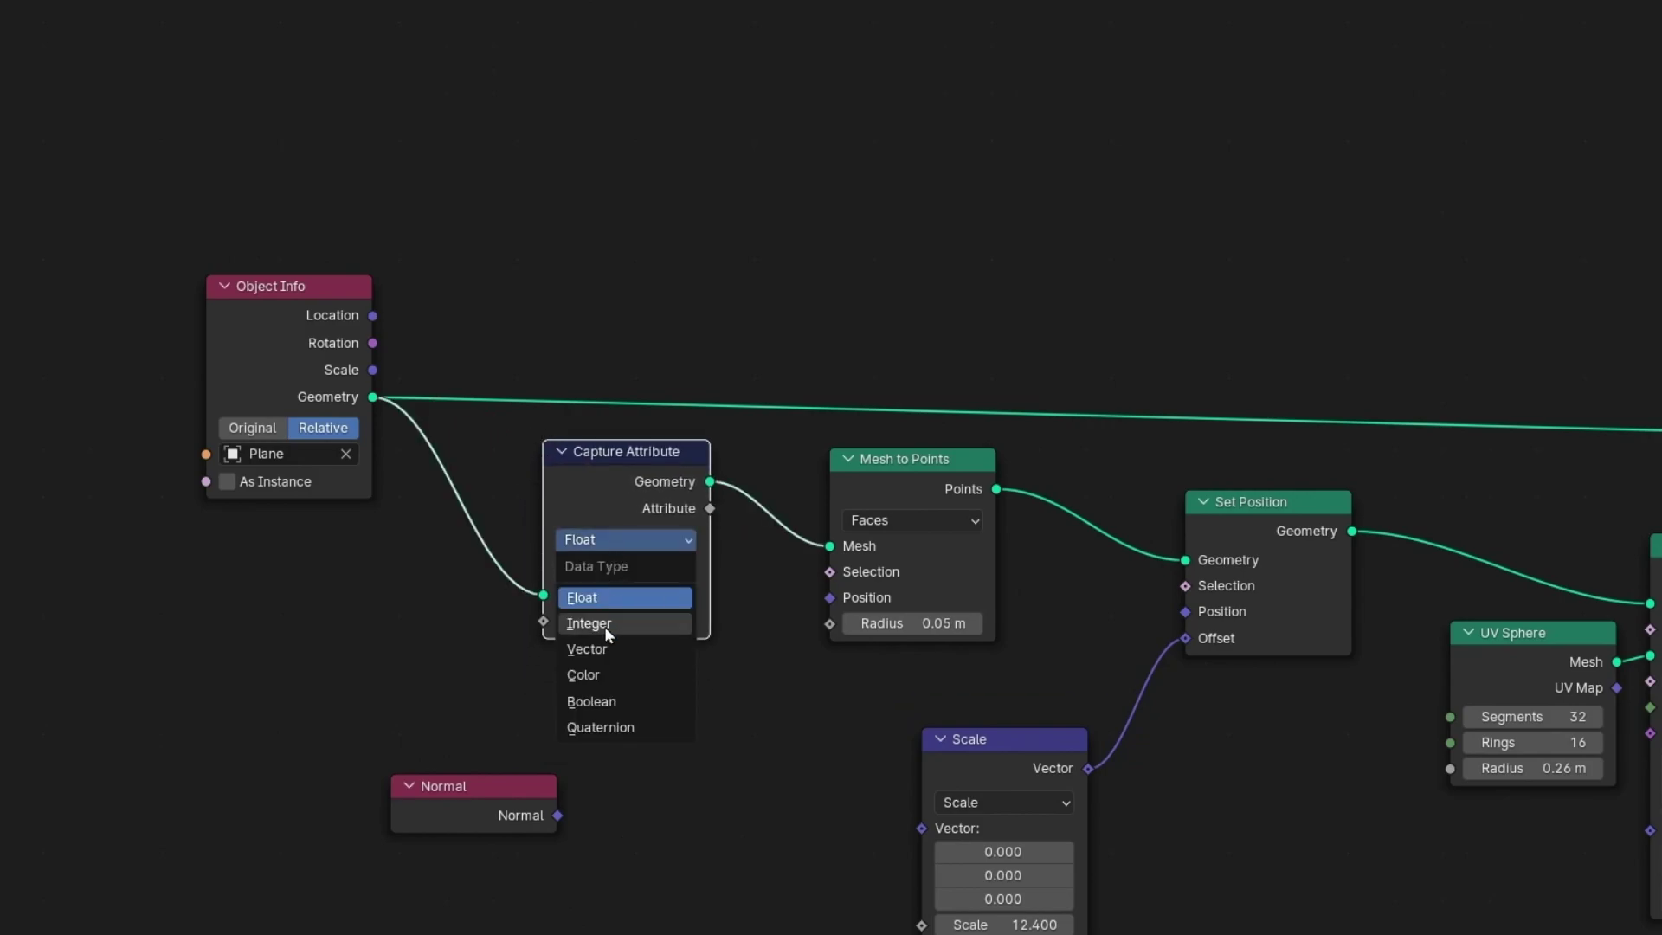
{"action": "left_click", "coordinate": [600, 648]}
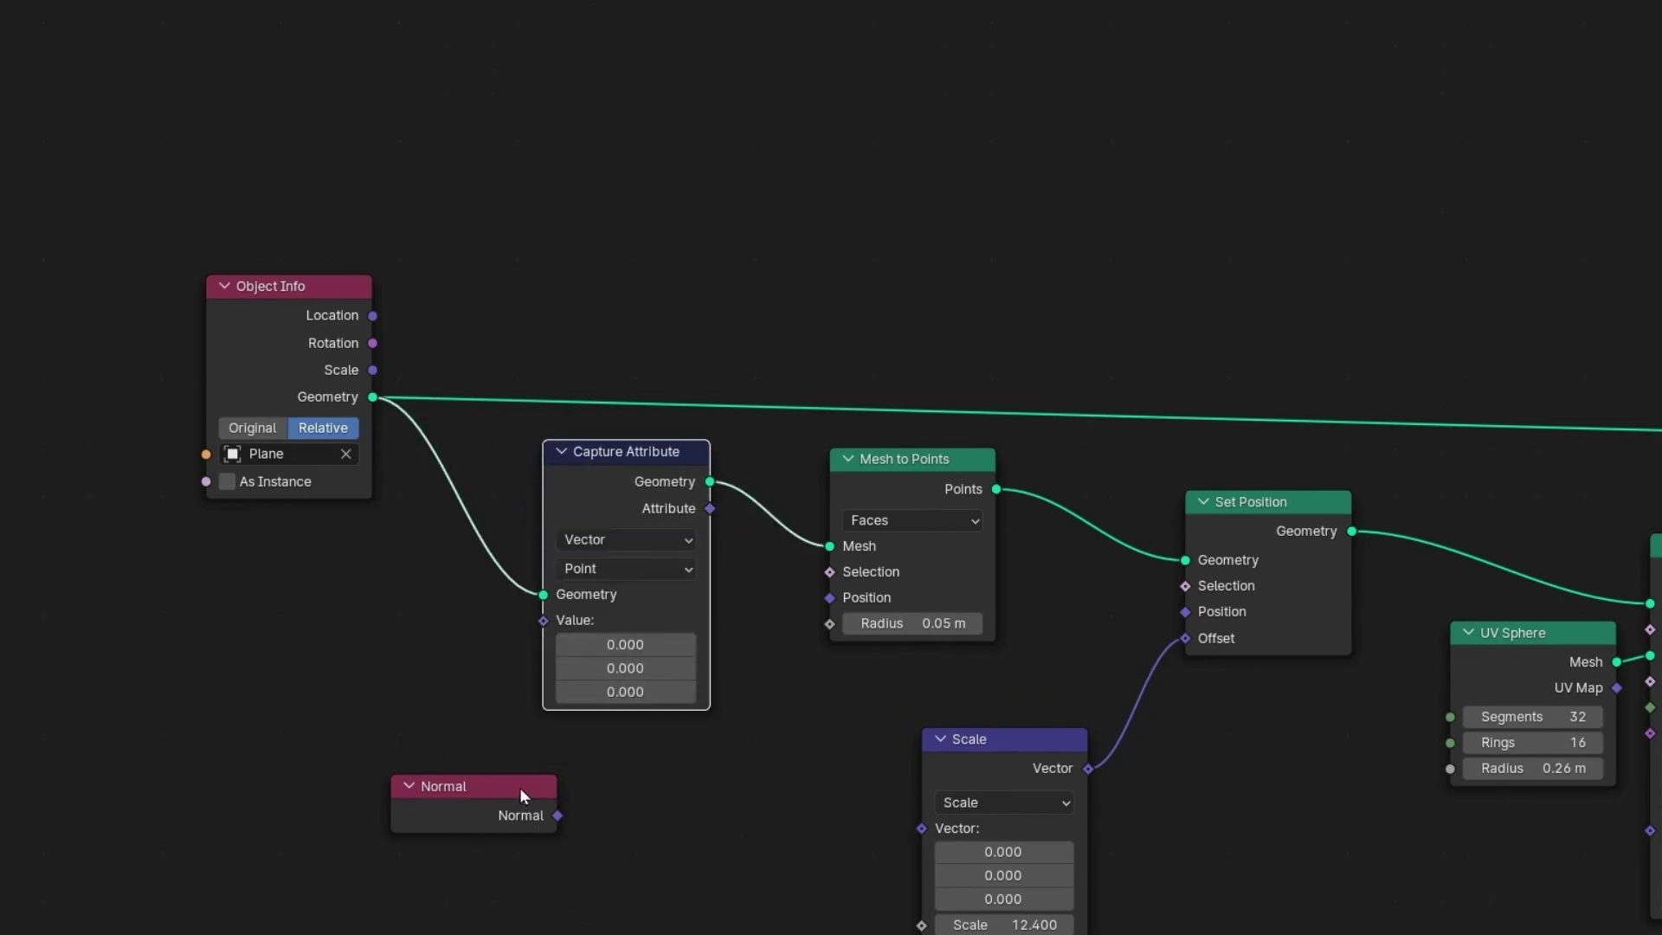
Capture the Normal on the Face domain and route the captured vector into the Scale node.
{"action": "left_click_drag", "start_coordinate": [522, 795], "coordinate": [545, 621]}
{"action": "mouse_move", "coordinate": [356, 653]}
{"action": "left_mouse_down"}
{"action": "mouse_move", "coordinate": [444, 622]}
{"action": "mouse_move", "coordinate": [410, 669]}
{"action": "mouse_move", "coordinate": [365, 651]}
{"action": "left_mouse_up"}
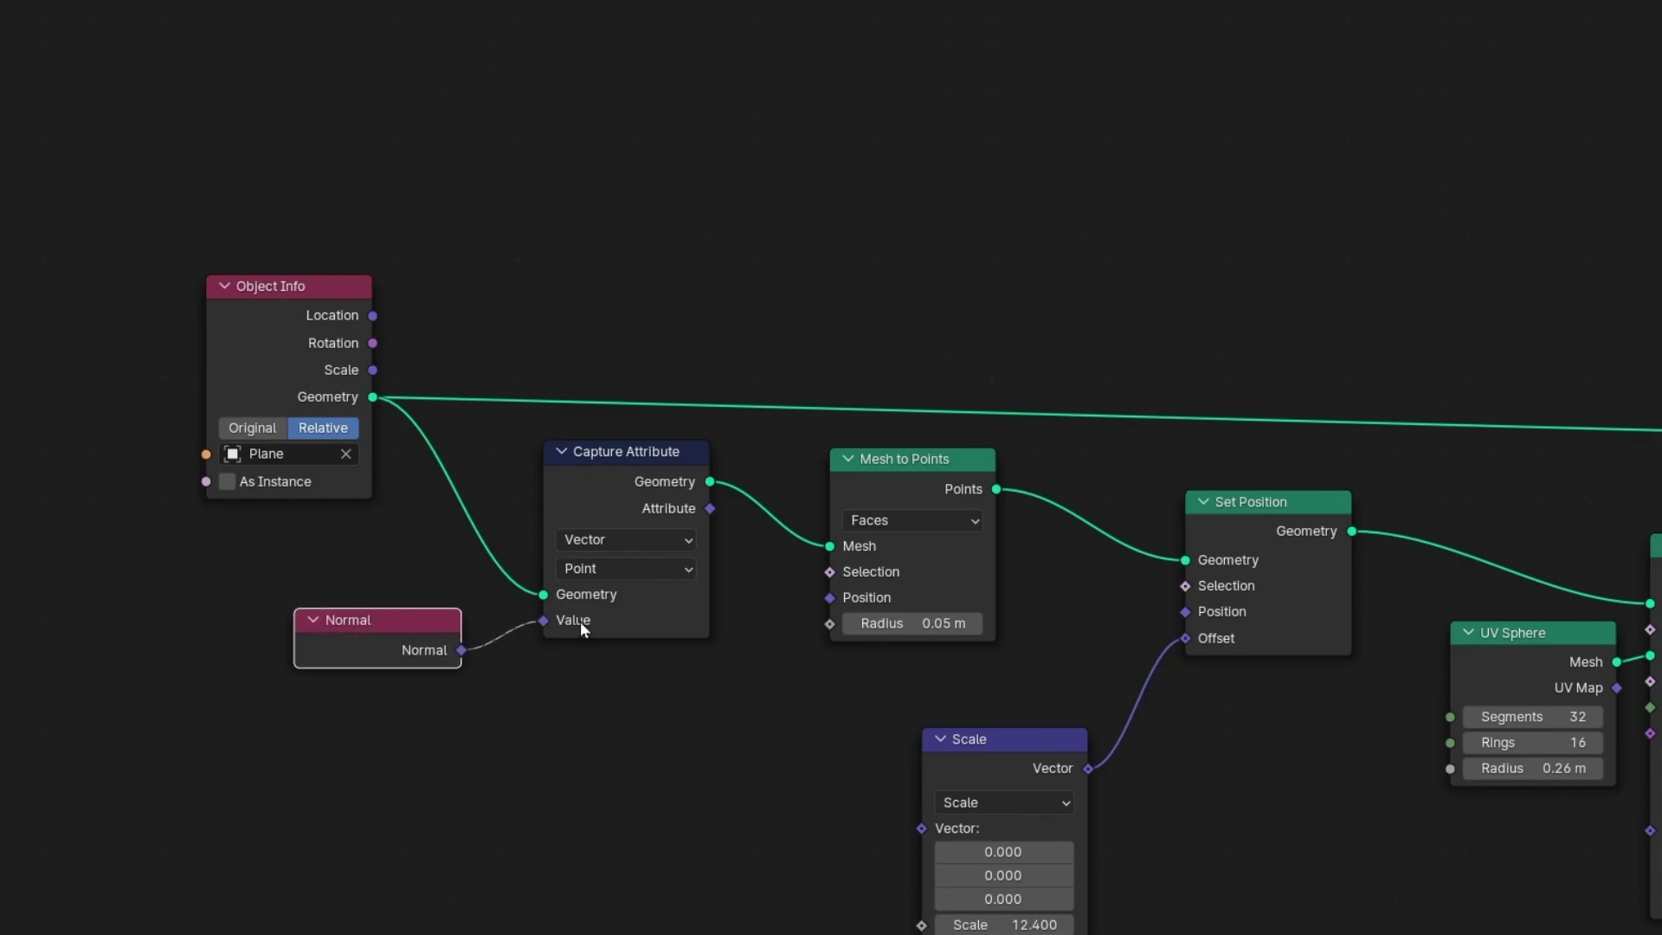
{"action": "left_click", "coordinate": [625, 568]}
{"action": "left_click", "coordinate": [608, 680]}
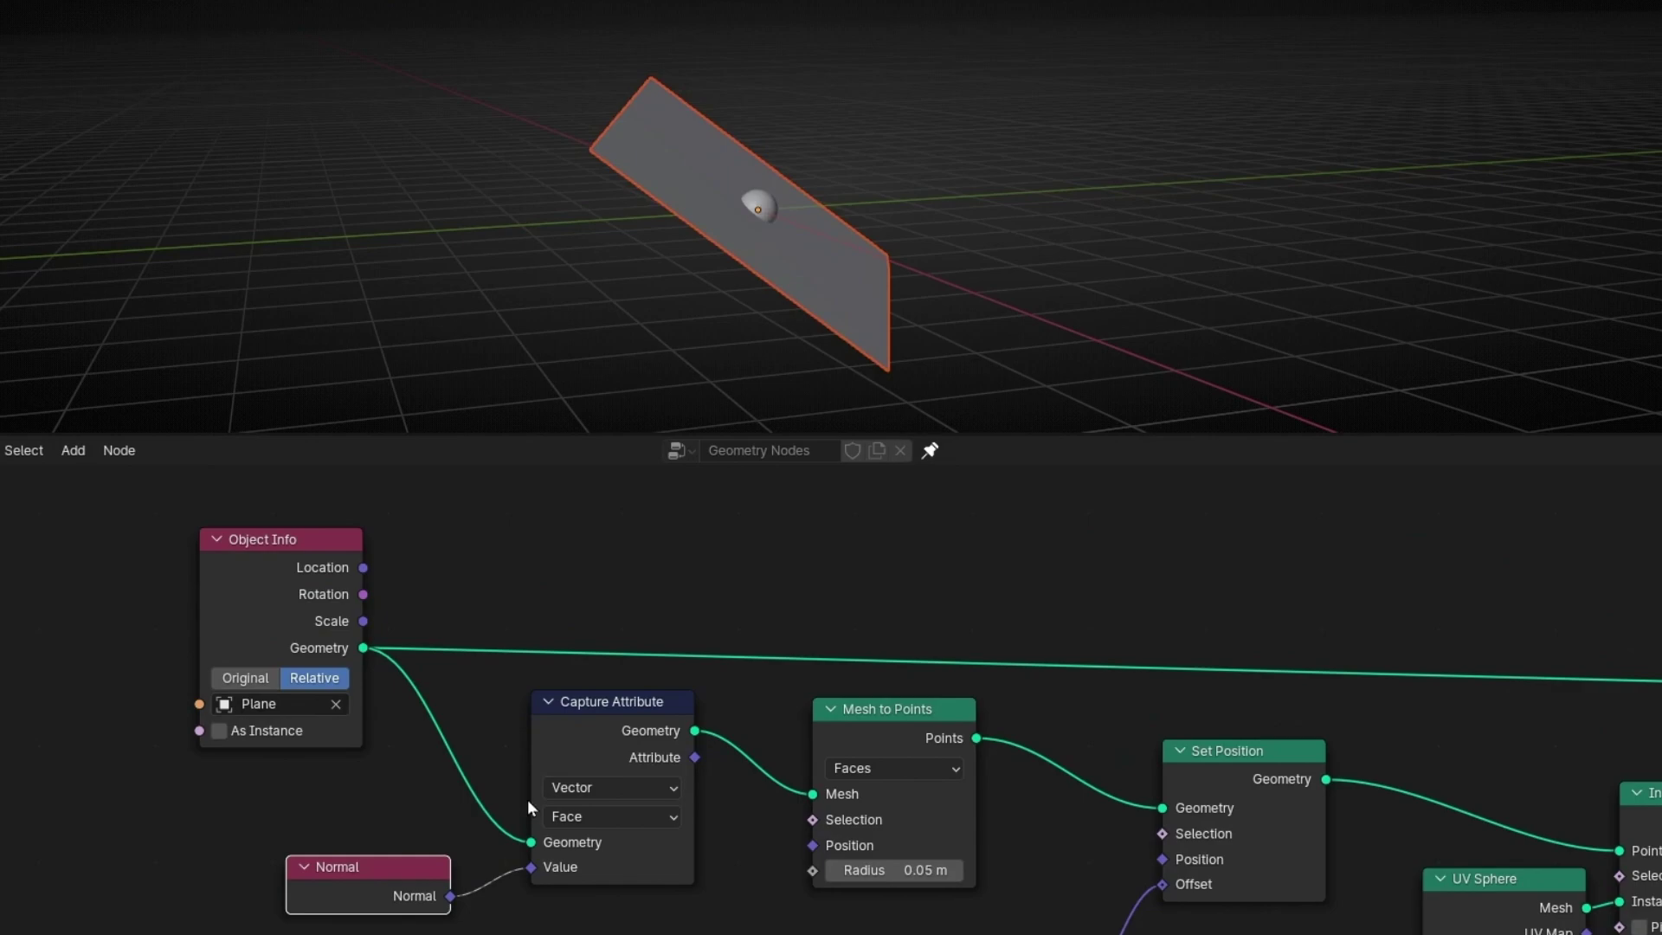
{"action": "middle_click_drag", "start_coordinate": [653, 732], "coordinate": [533, 526]}
{"action": "left_click_drag", "start_coordinate": [573, 553], "coordinate": [762, 866]}
{"action": "mouse_move", "coordinate": [792, 340]}
{"action": "middle_mouse_down"}
{"action": "mouse_move", "coordinate": [953, 292]}
{"action": "mouse_move", "coordinate": [548, 312]}
{"action": "mouse_move", "coordinate": [797, 308]}
{"action": "mouse_move", "coordinate": [800, 329]}
{"action": "middle_mouse_up"}
Reset the Scale factor to 0, then raise it to 1.5 and 1.7 to lift the sphere.
{"action": "left_click", "coordinate": [861, 890]}
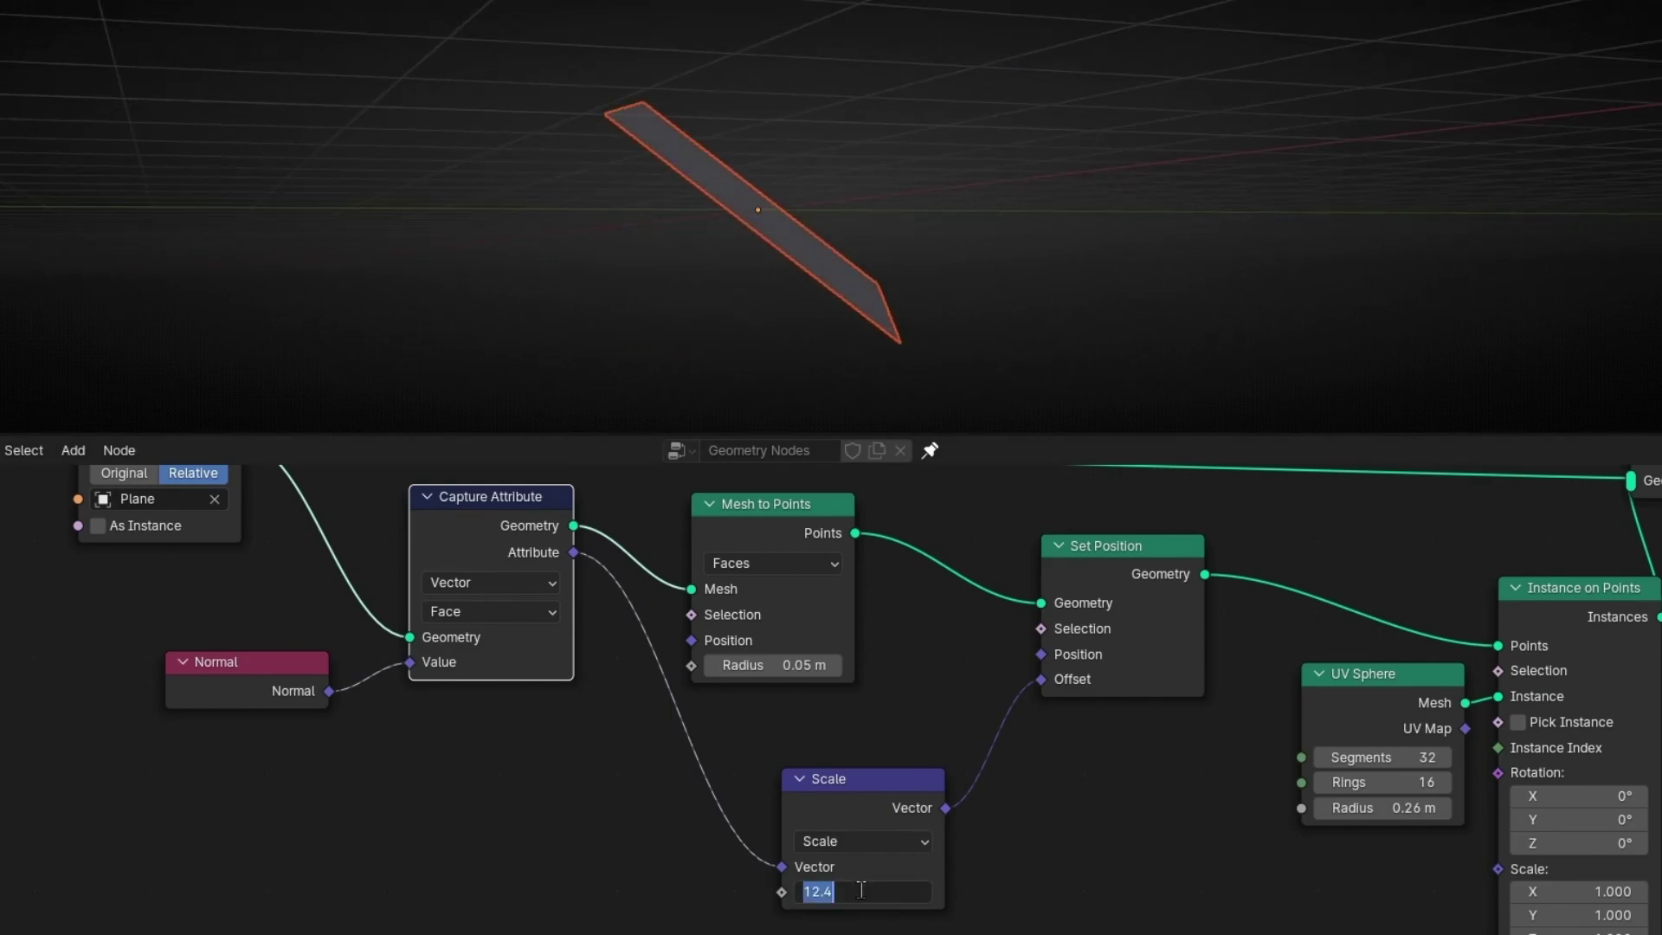
{"action": "key", "text": "Return"}
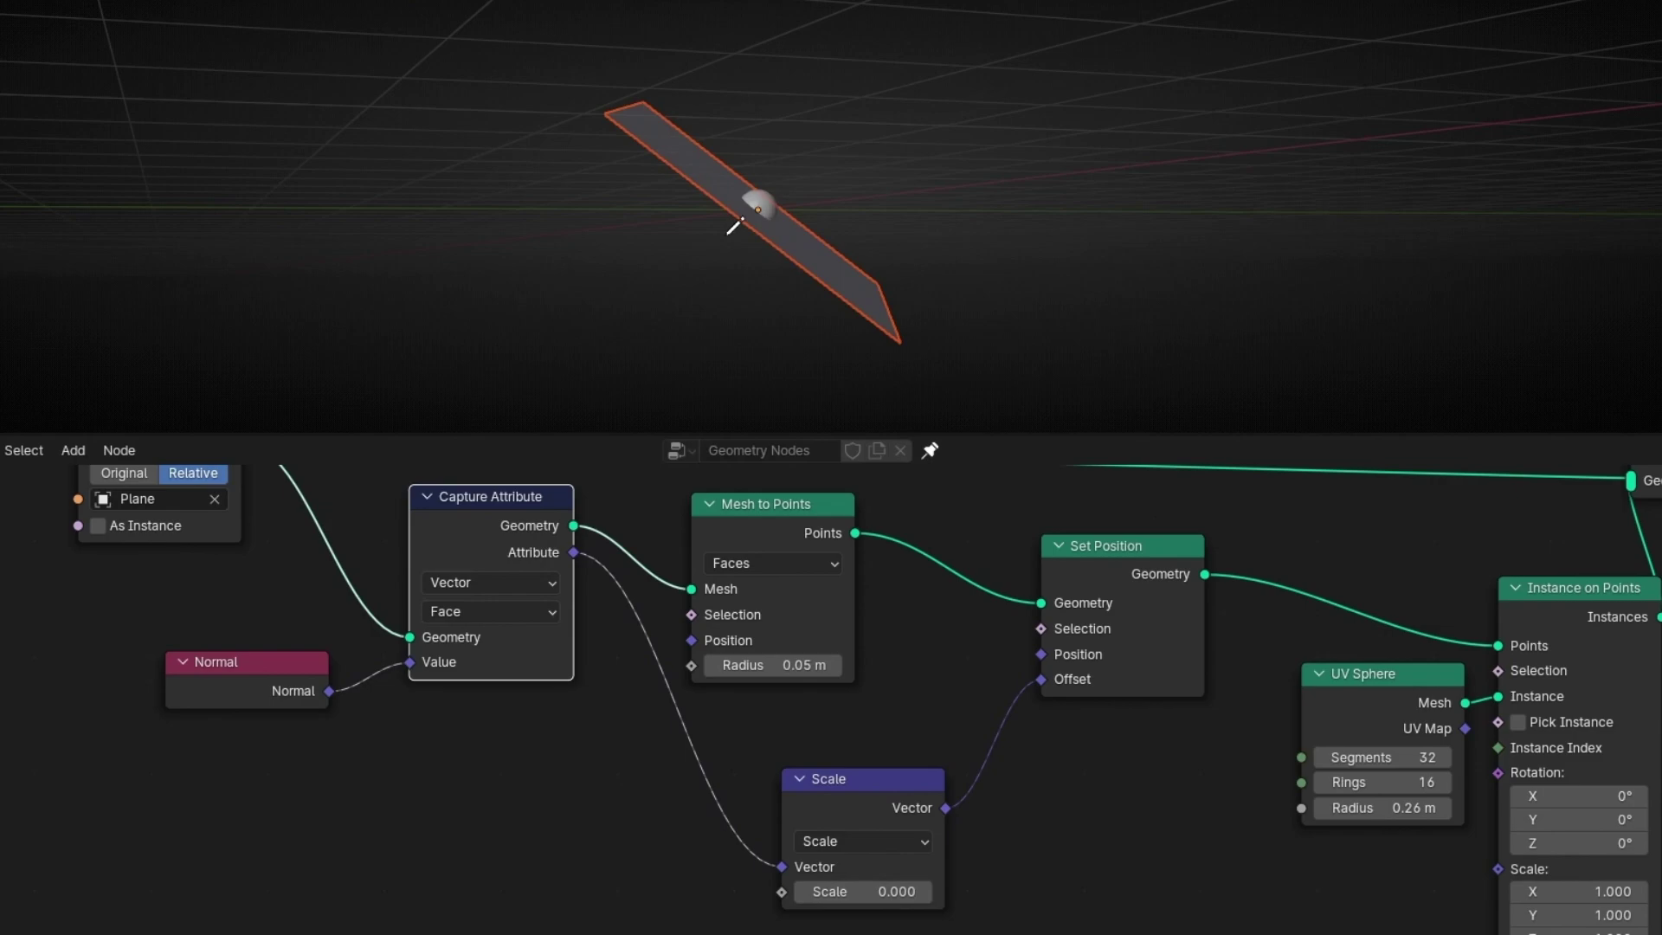
{"action": "left_click_drag", "start_coordinate": [851, 880], "coordinate": [956, 881]}
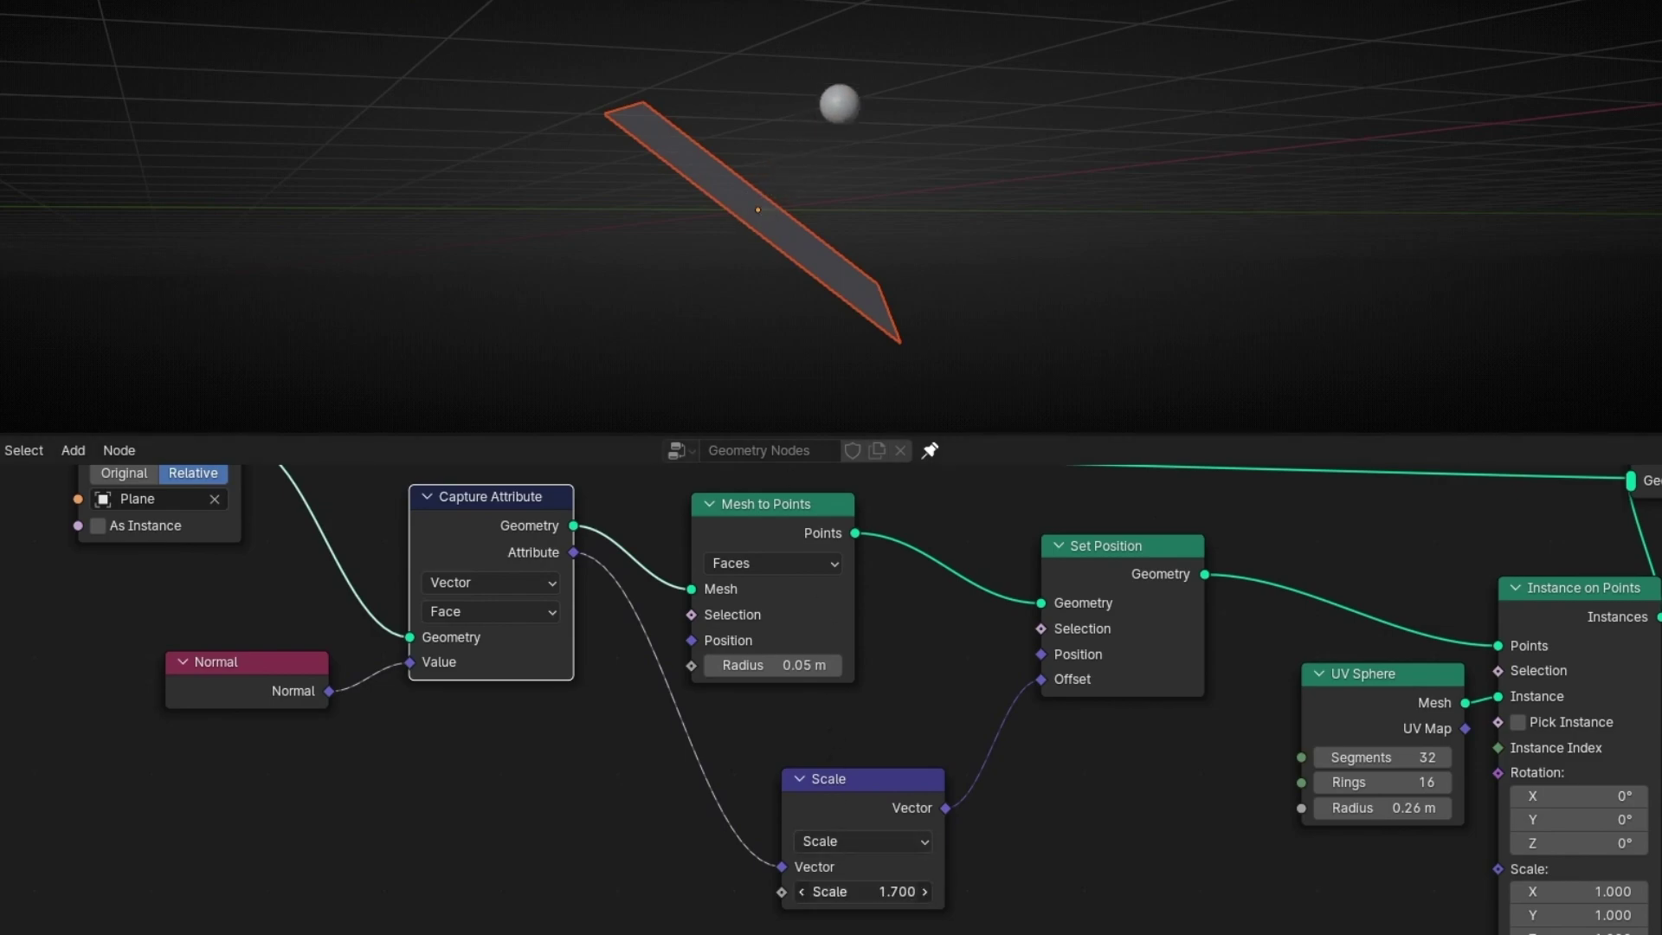
{"action": "mouse_move", "coordinate": [844, 307]}
{"action": "middle_mouse_down"}
{"action": "mouse_move", "coordinate": [688, 349]}
{"action": "mouse_move", "coordinate": [563, 338]}
{"action": "mouse_move", "coordinate": [453, 252]}
{"action": "mouse_move", "coordinate": [459, 300]}
{"action": "mouse_move", "coordinate": [765, 328]}
{"action": "mouse_move", "coordinate": [1064, 316]}
{"action": "mouse_move", "coordinate": [822, 329]}
{"action": "middle_mouse_up"}
Rearrange the Object Info, Normal and Scale nodes and try factors 5.9, 0.7 and 2.3.
{"action": "scroll", "coordinate": [563, 797], "scroll_direction": "down", "scroll_amount": 1}
{"action": "middle_click_drag", "start_coordinate": [535, 826], "coordinate": [563, 889]}
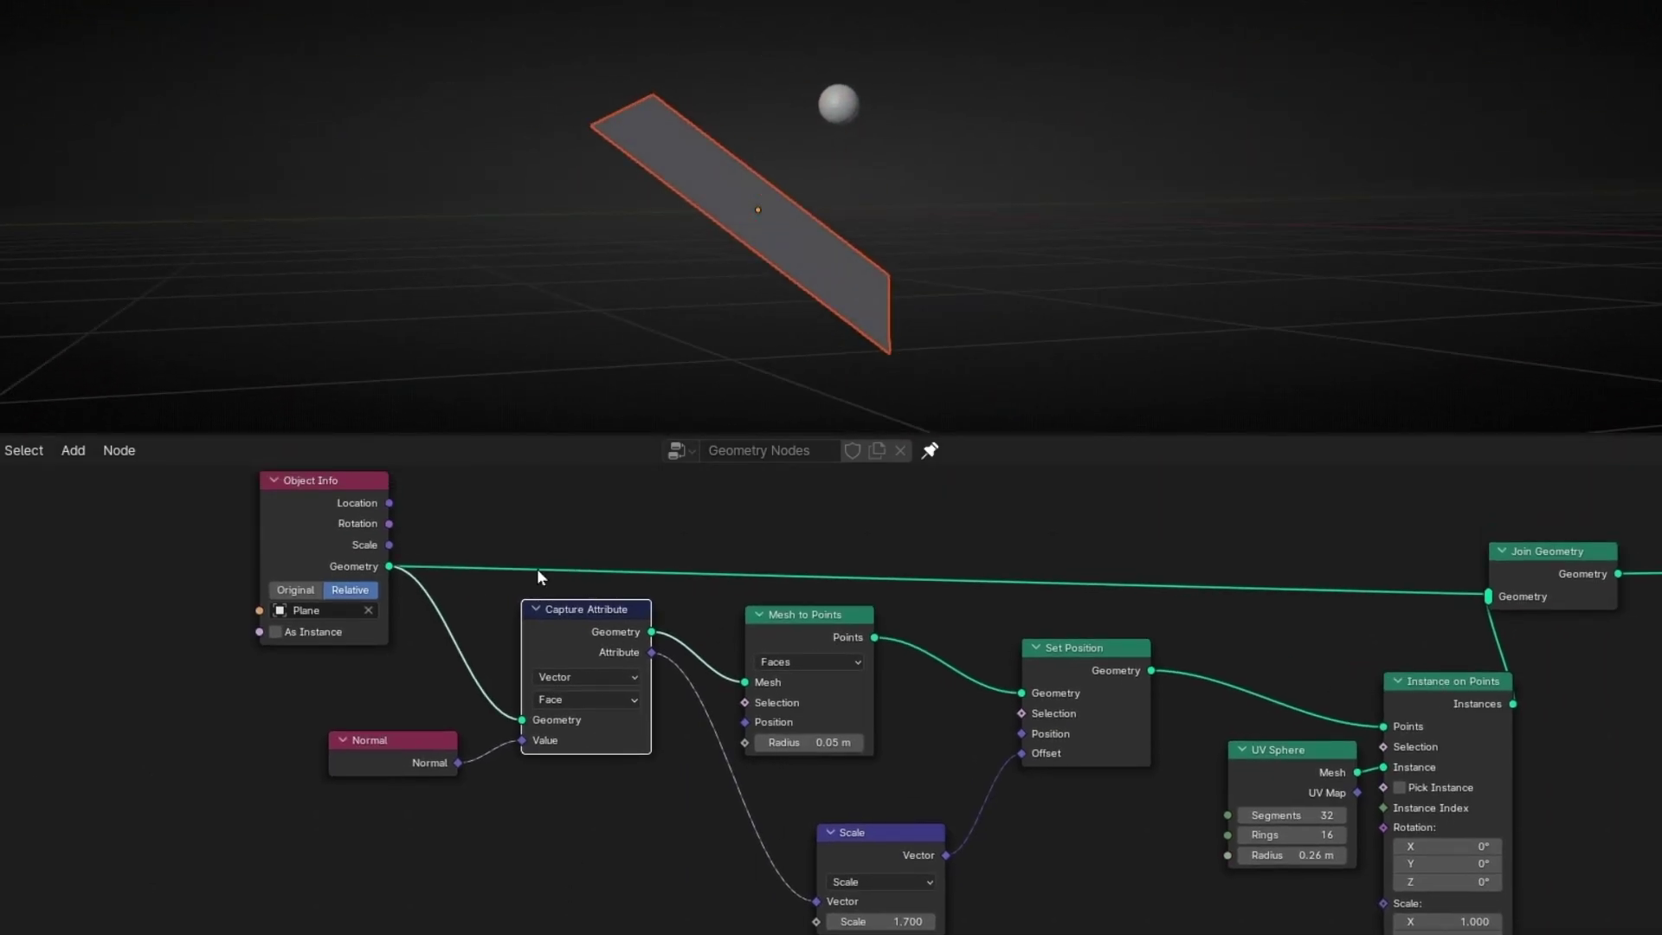
{"action": "left_click_drag", "start_coordinate": [426, 761], "coordinate": [324, 795]}
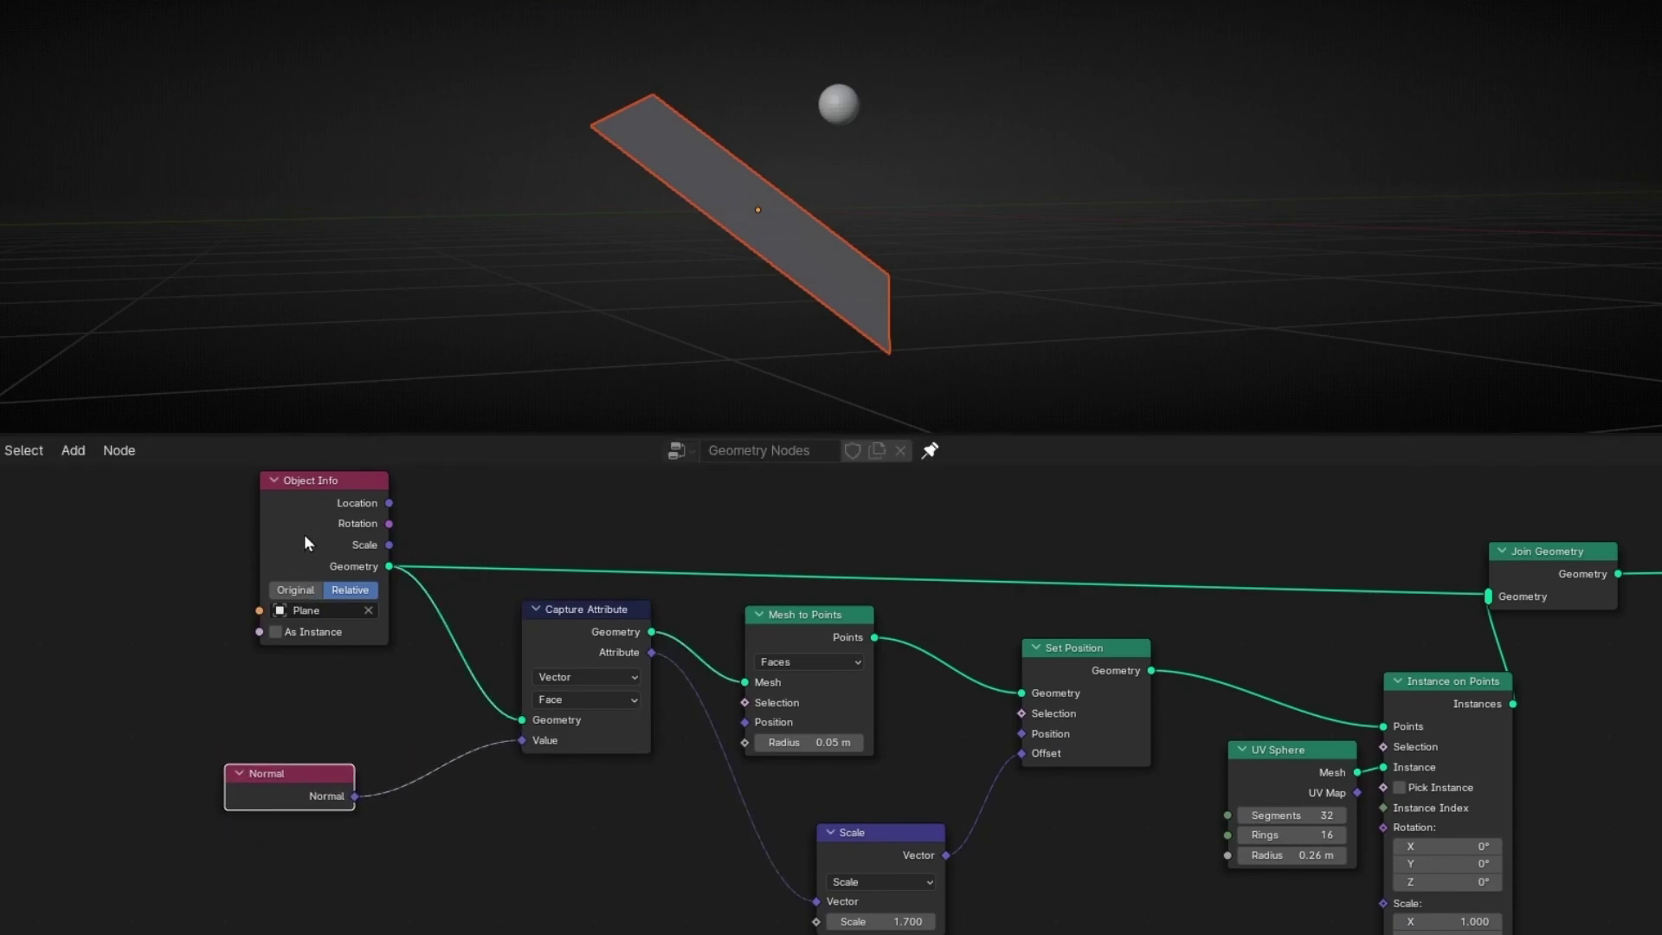
{"action": "left_click_drag", "start_coordinate": [303, 537], "coordinate": [242, 568]}
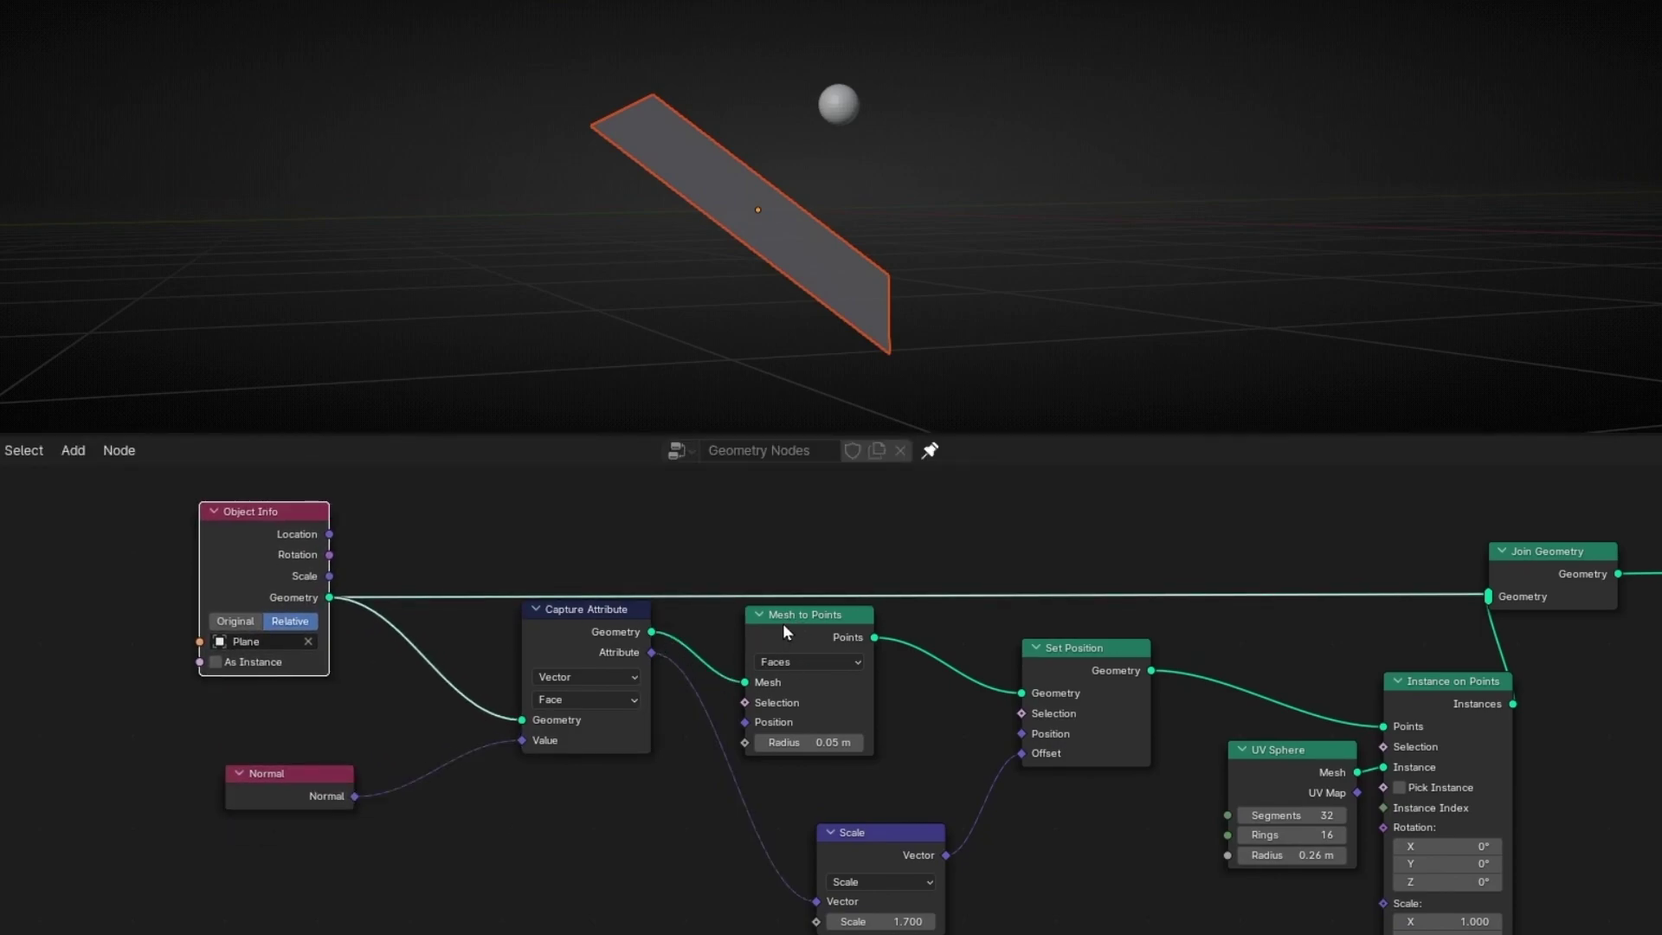
{"action": "left_click_drag", "start_coordinate": [869, 836], "coordinate": [815, 833]}
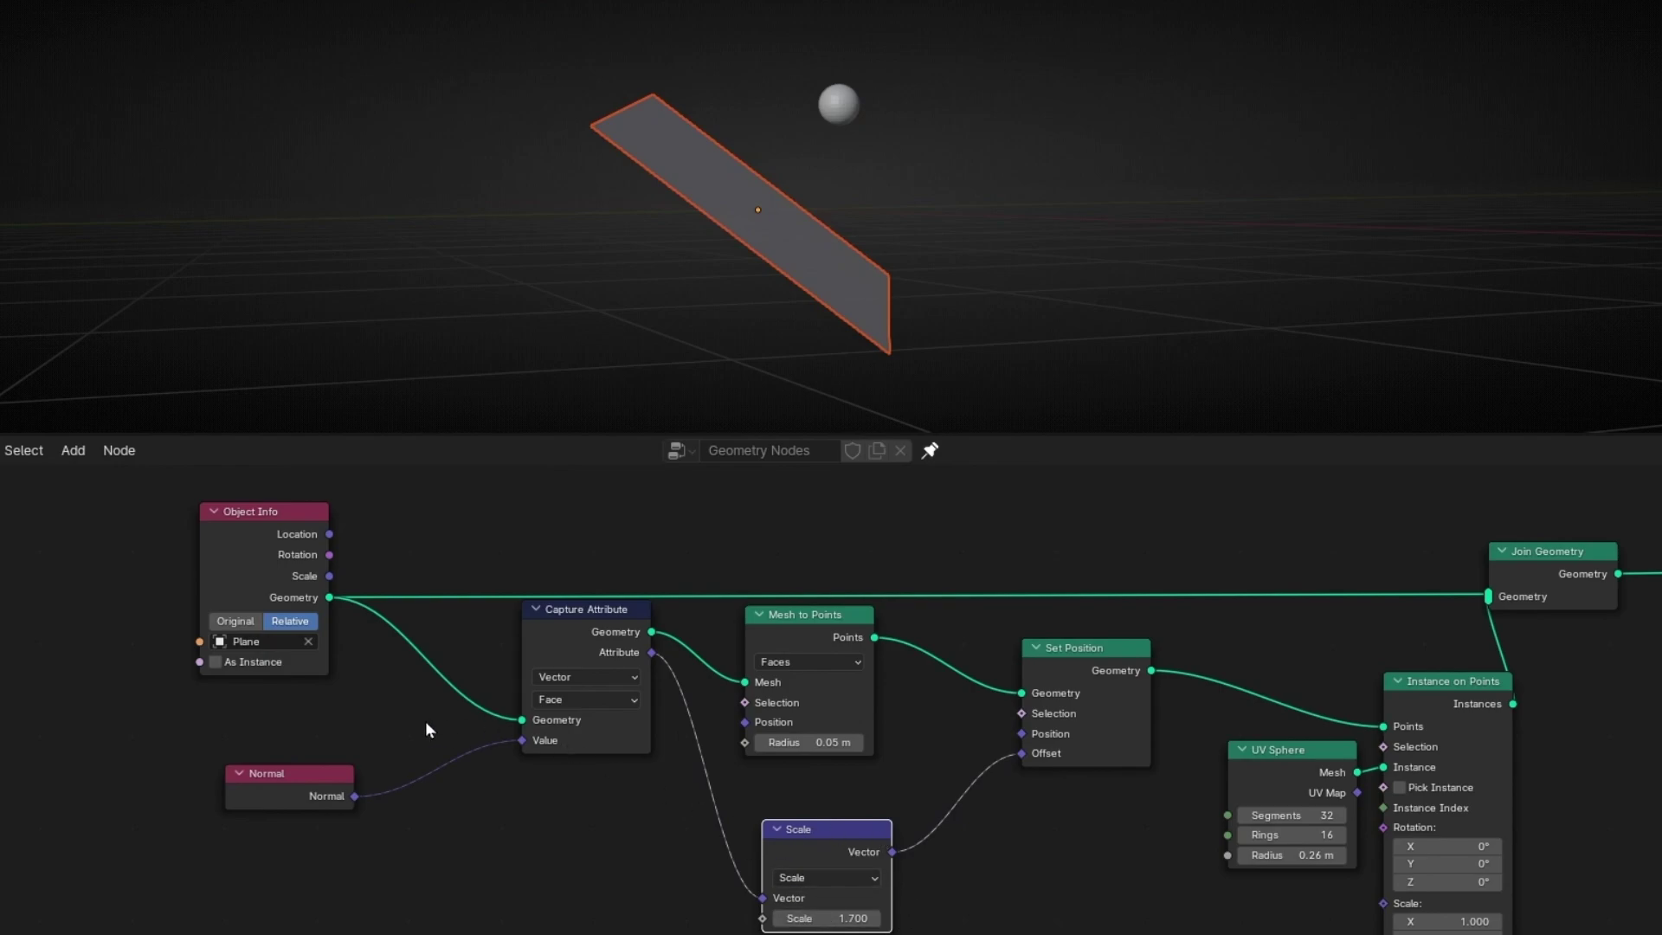
{"action": "mouse_move", "coordinate": [827, 918]}
{"action": "left_mouse_down"}
{"action": "mouse_move", "coordinate": [918, 918]}
{"action": "mouse_move", "coordinate": [801, 918]}
{"action": "left_mouse_up"}
{"action": "middle_click_drag", "start_coordinate": [856, 289], "coordinate": [771, 397]}
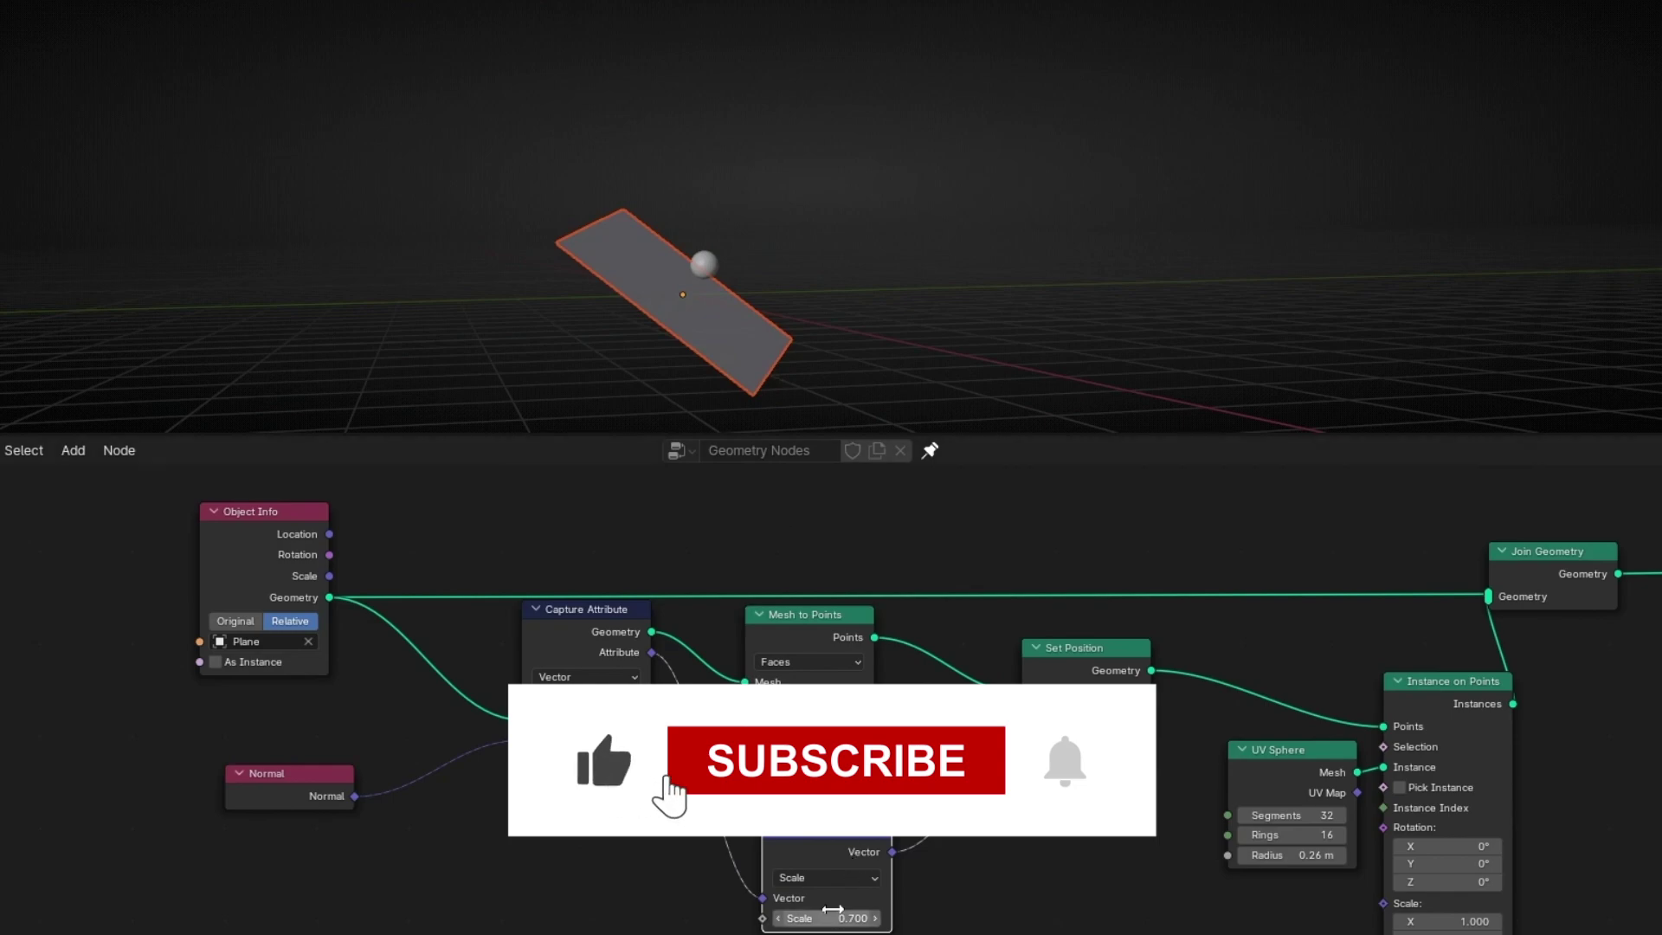
{"action": "mouse_move", "coordinate": [826, 918]}
{"action": "left_mouse_down"}
{"action": "mouse_move", "coordinate": [1034, 918]}
{"action": "mouse_move", "coordinate": [795, 917]}
{"action": "left_mouse_up"}
{"action": "middle_click_drag", "start_coordinate": [391, 657], "coordinate": [612, 792]}
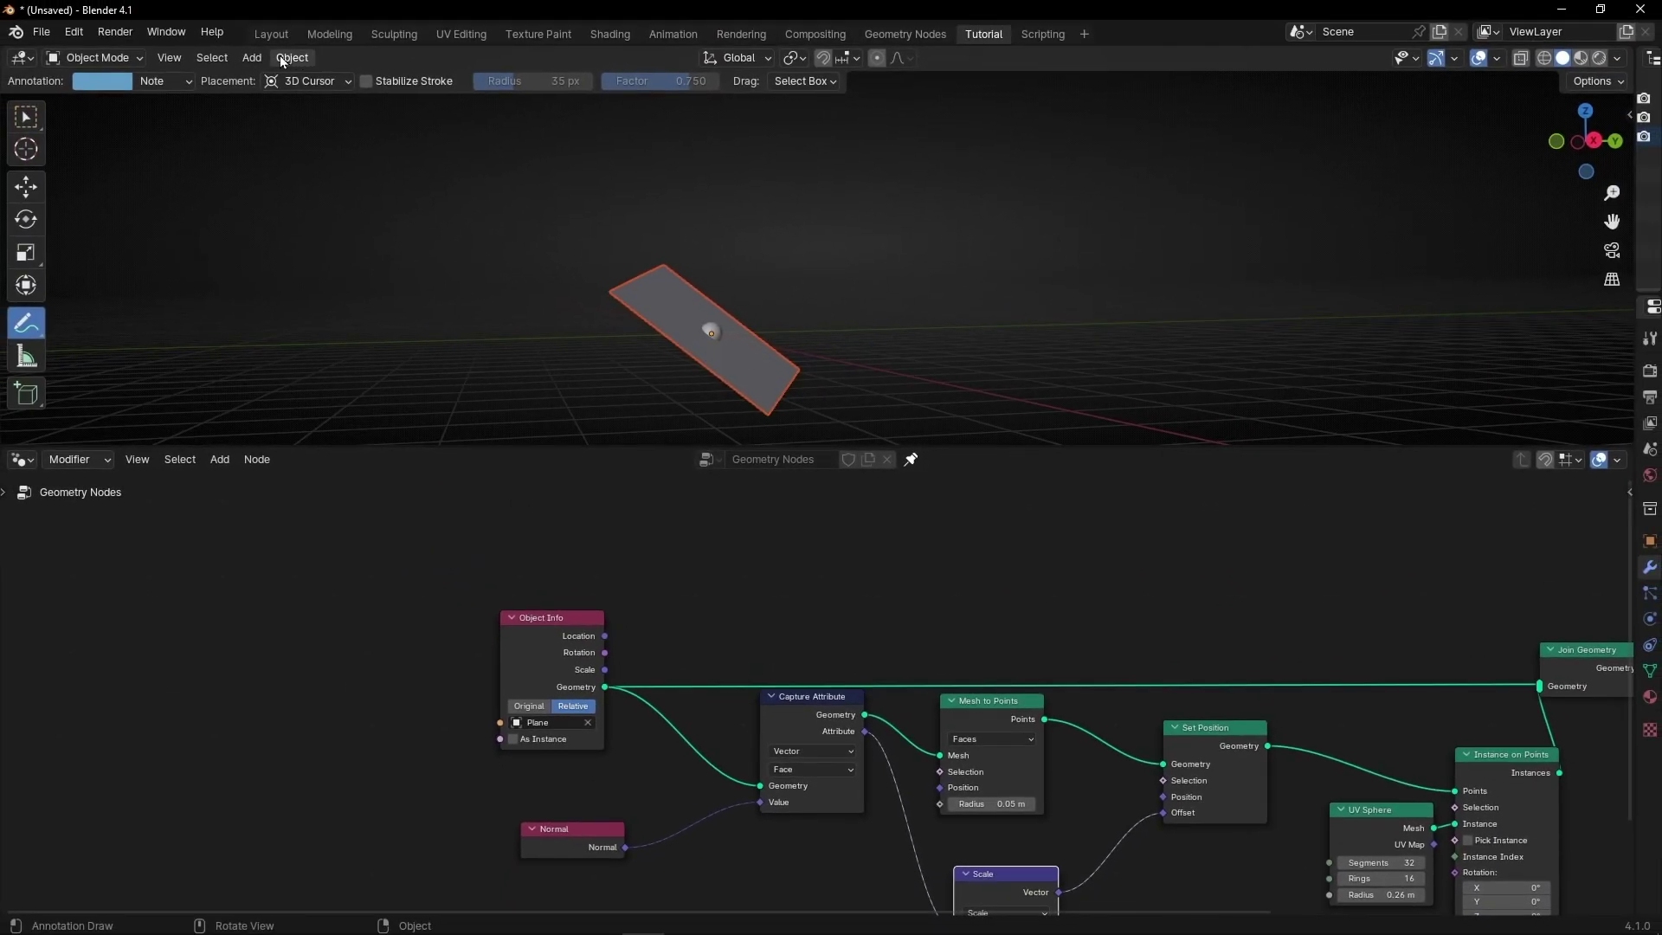
Add an Ico Sphere and make it the Object Info source object.
{"action": "left_click", "coordinate": [252, 58]}
{"action": "mouse_move", "coordinate": [286, 79]}
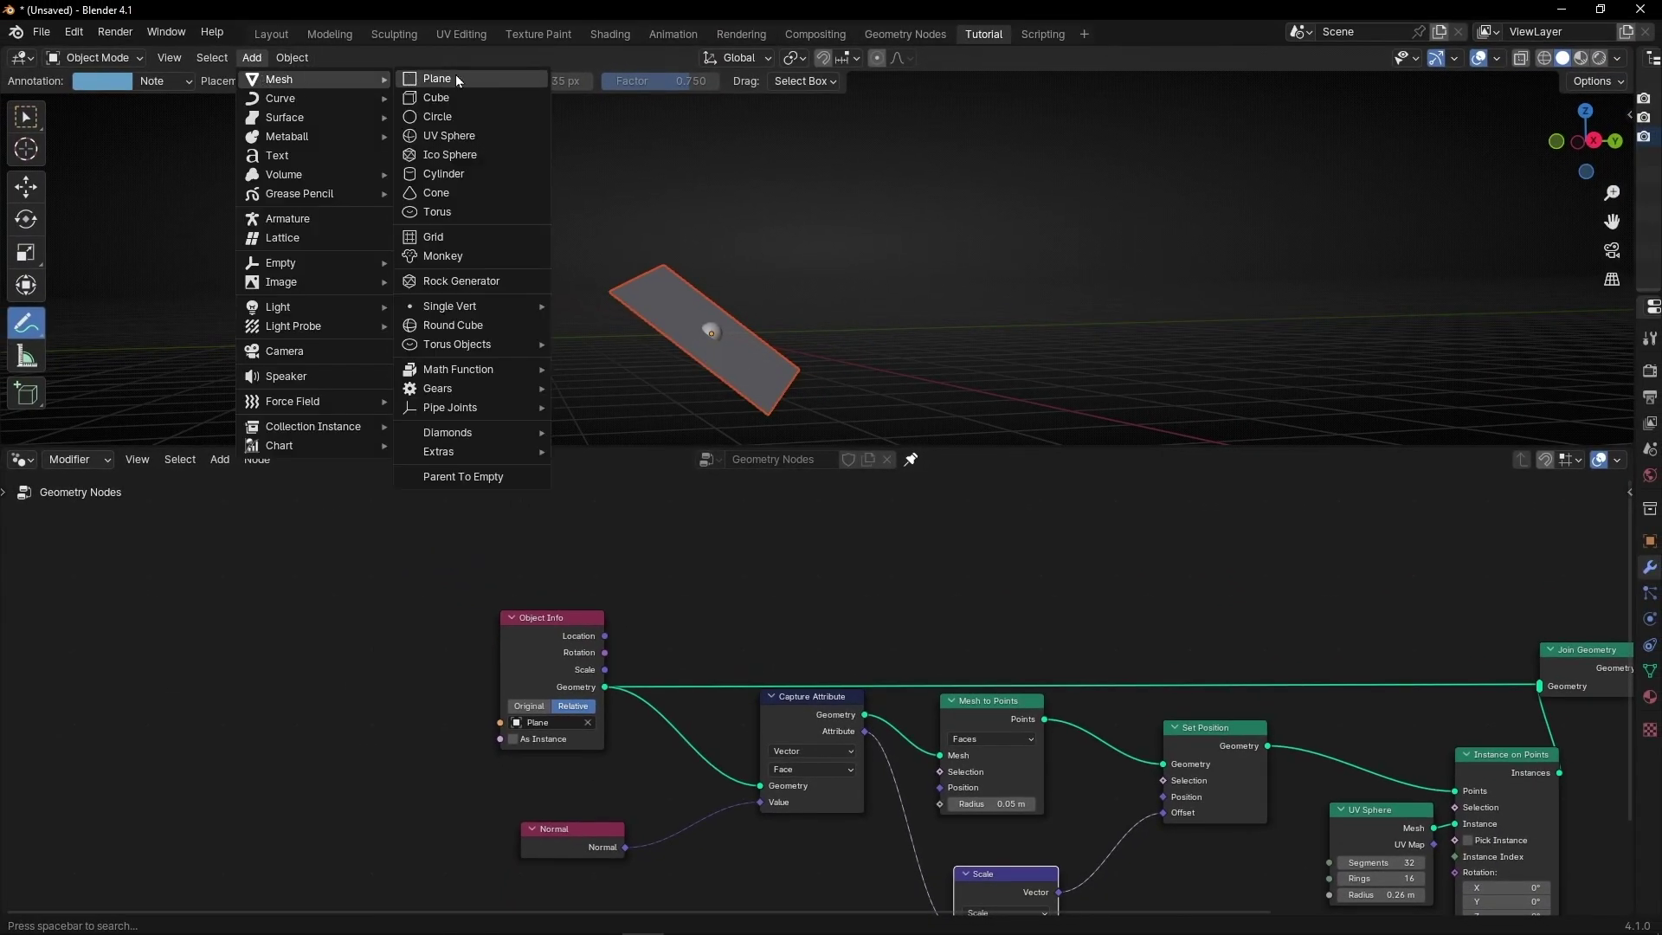
{"action": "left_click", "coordinate": [450, 154]}
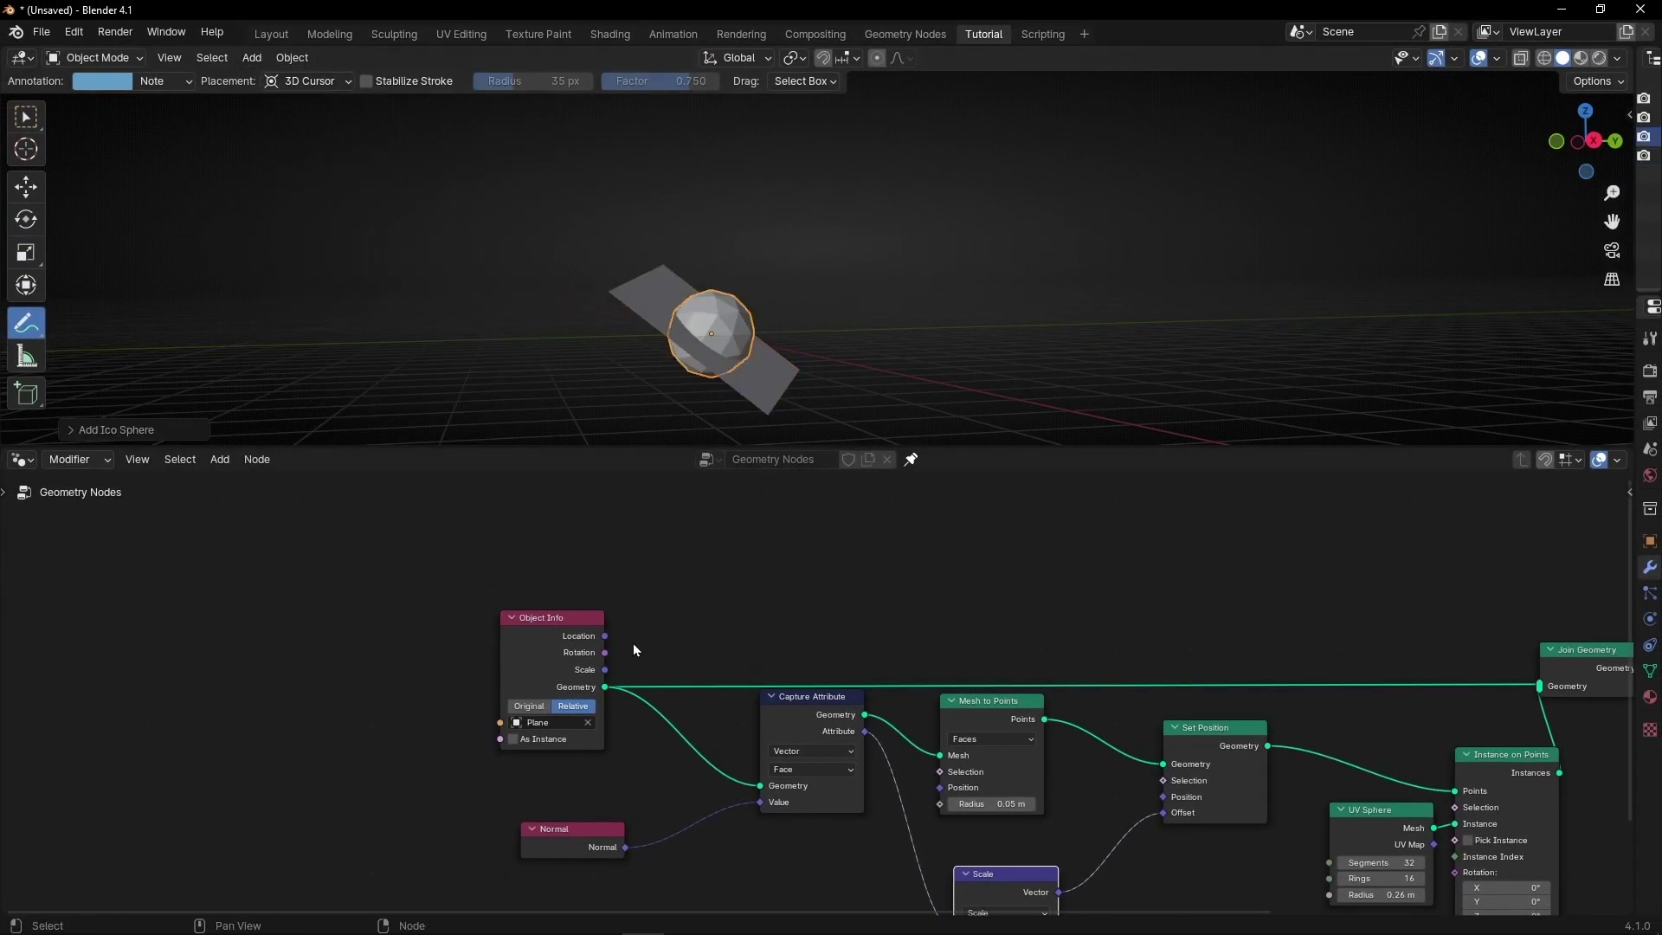
{"action": "key", "text": "e"}
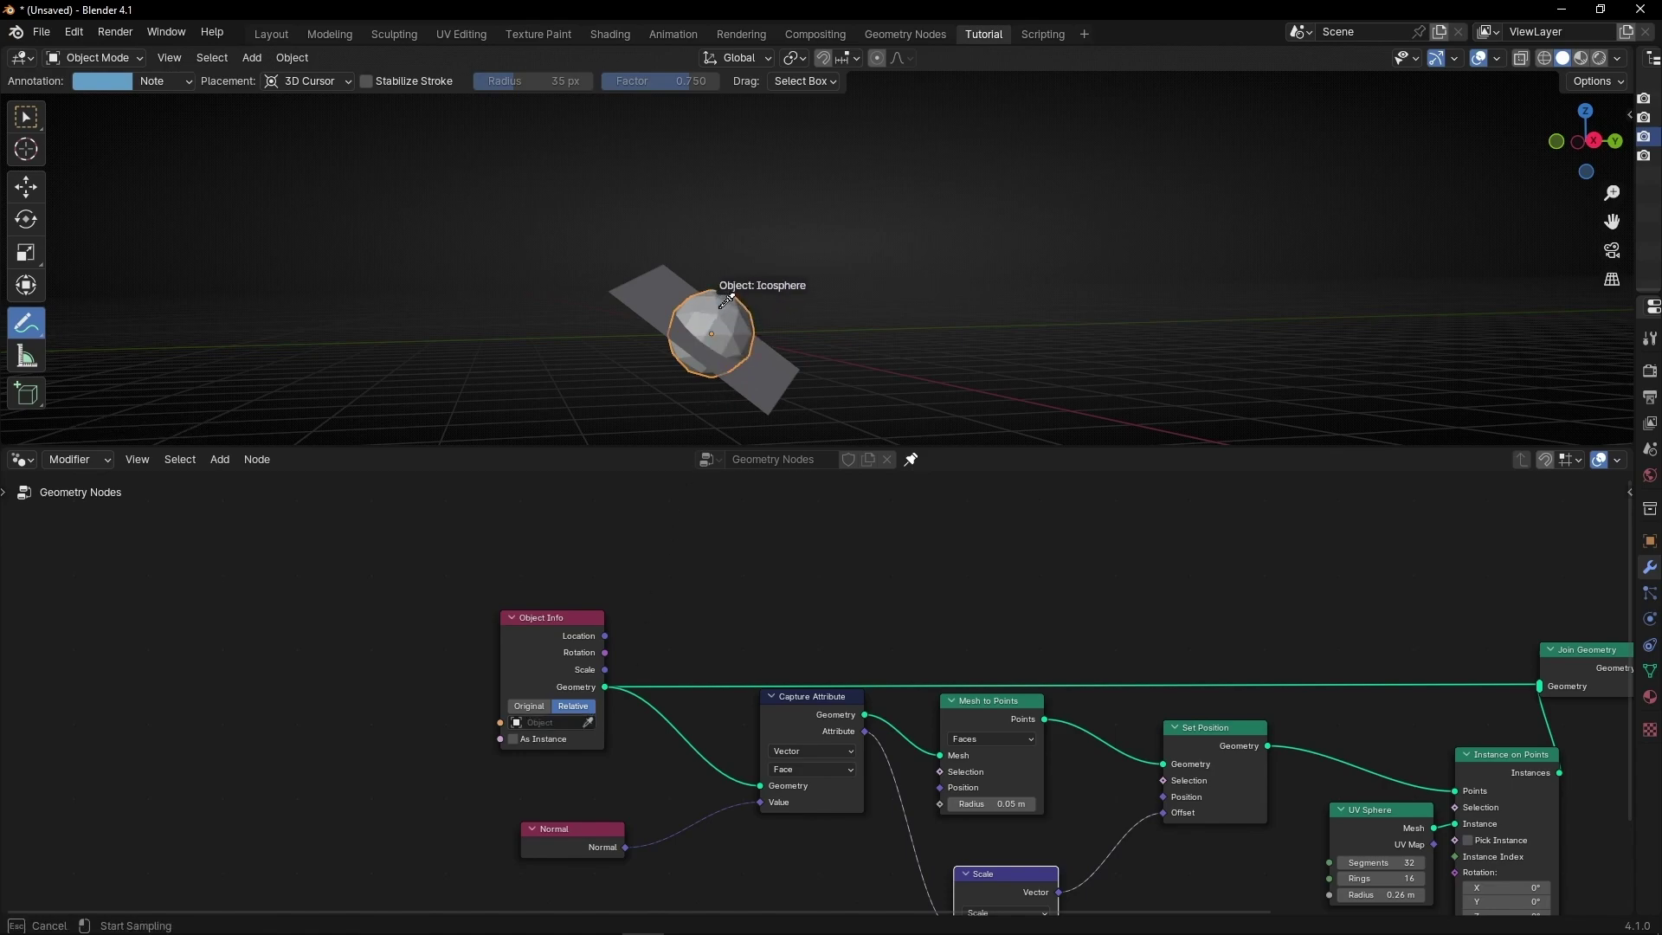
{"action": "left_click", "coordinate": [735, 374]}
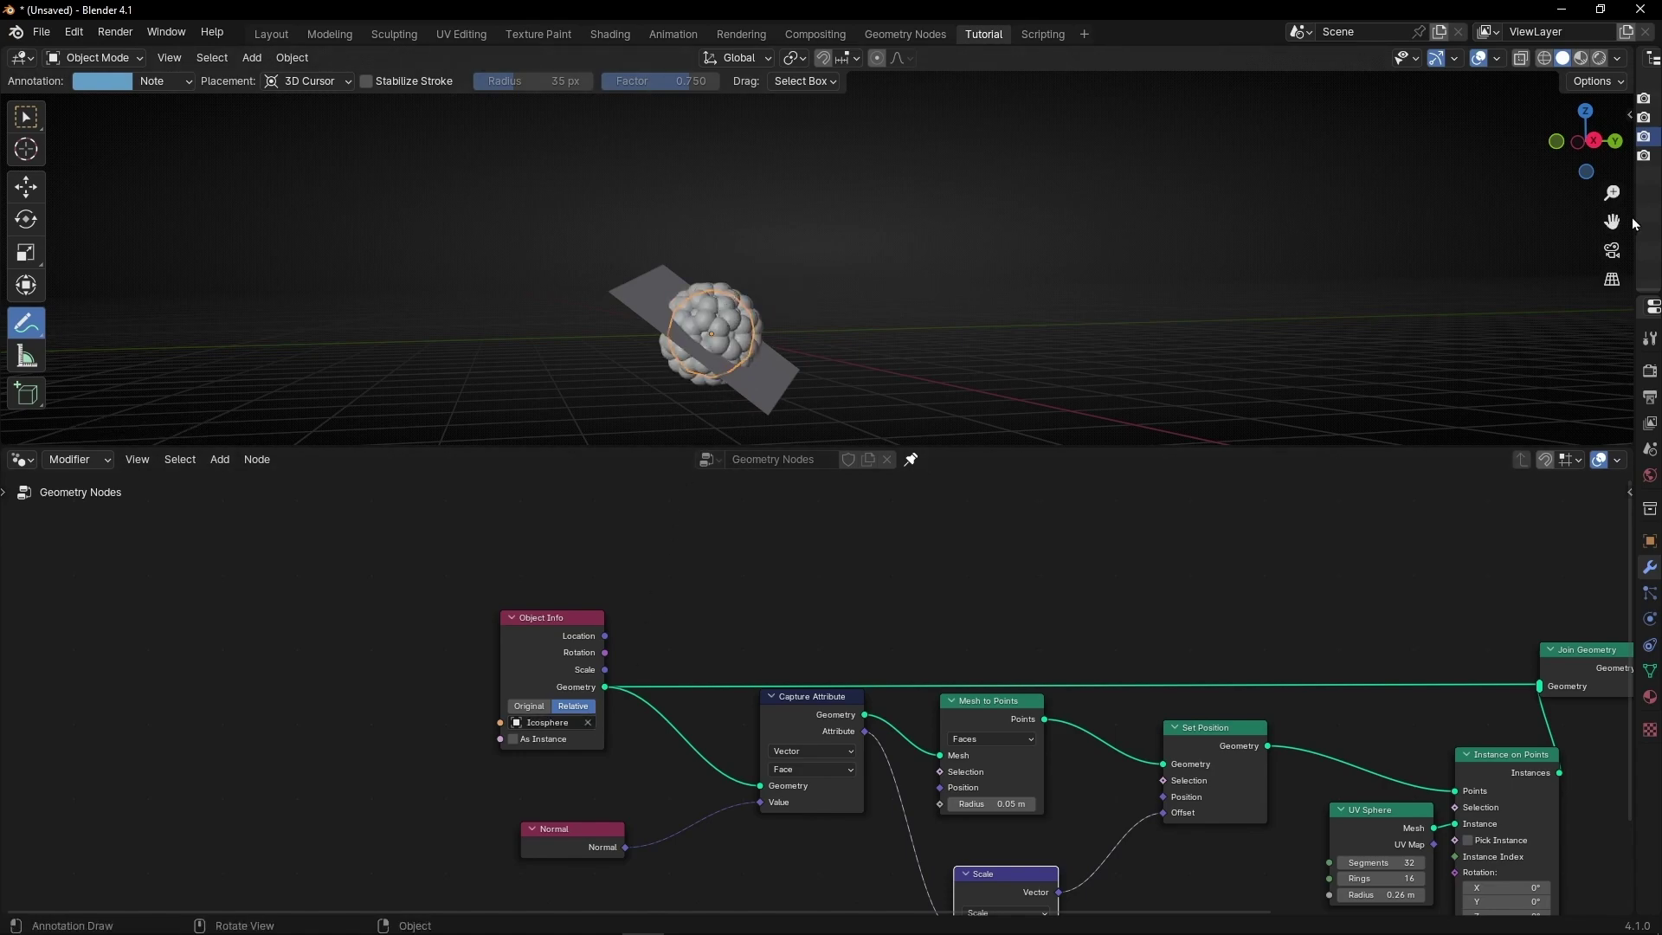
Delete the Plane from the scene via the Outliner.
{"action": "left_click_drag", "start_coordinate": [1634, 220], "coordinate": [1416, 217]}
{"action": "left_click", "coordinate": [1520, 154]}
{"action": "key", "text": "Delete"}
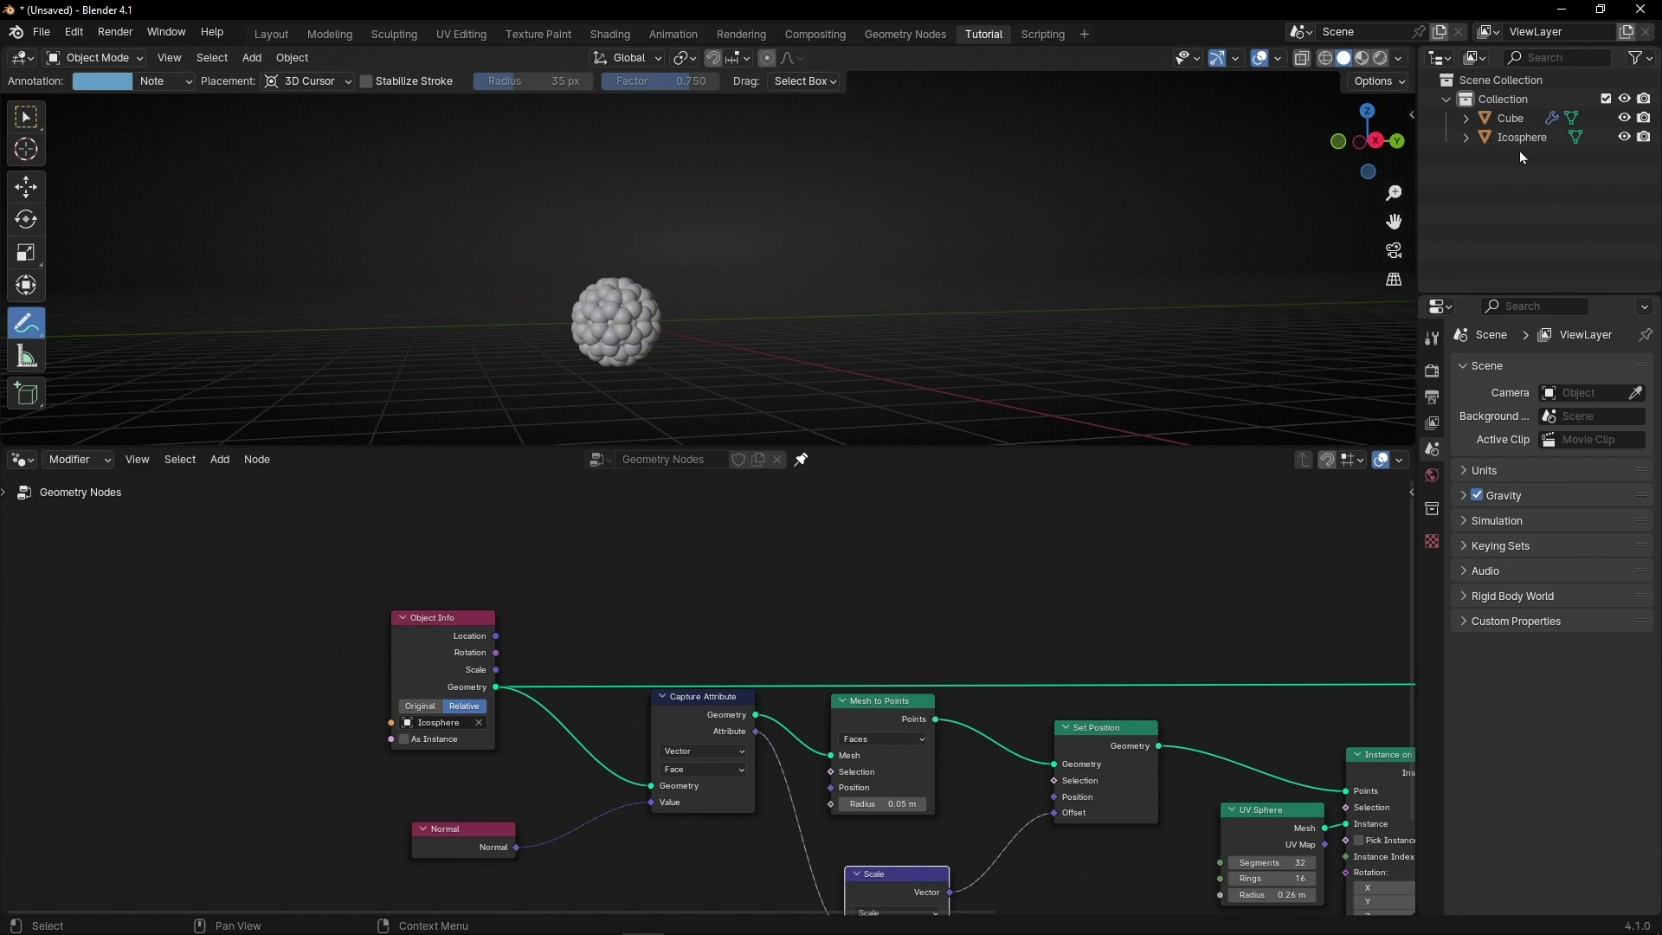
{"action": "middle_click_drag", "start_coordinate": [1046, 836], "coordinate": [804, 737]}
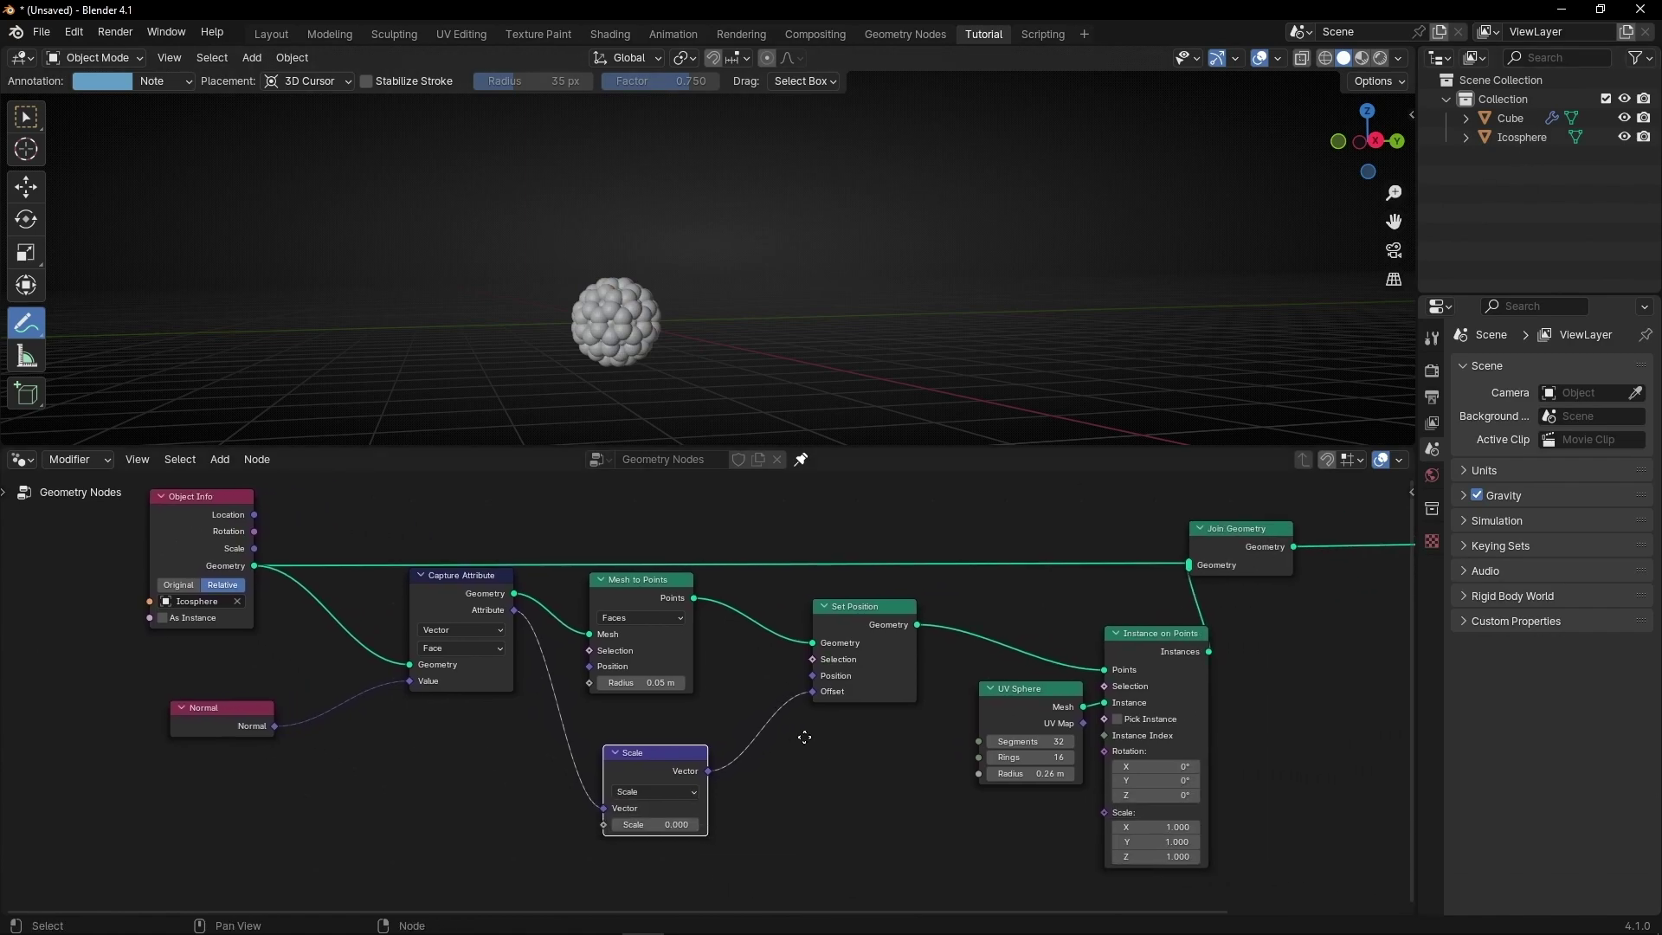
Set the UV Sphere radius to 0.06 m and push the spheres outward at Scale 0.47.
{"action": "left_click_drag", "start_coordinate": [1029, 773], "coordinate": [963, 773]}
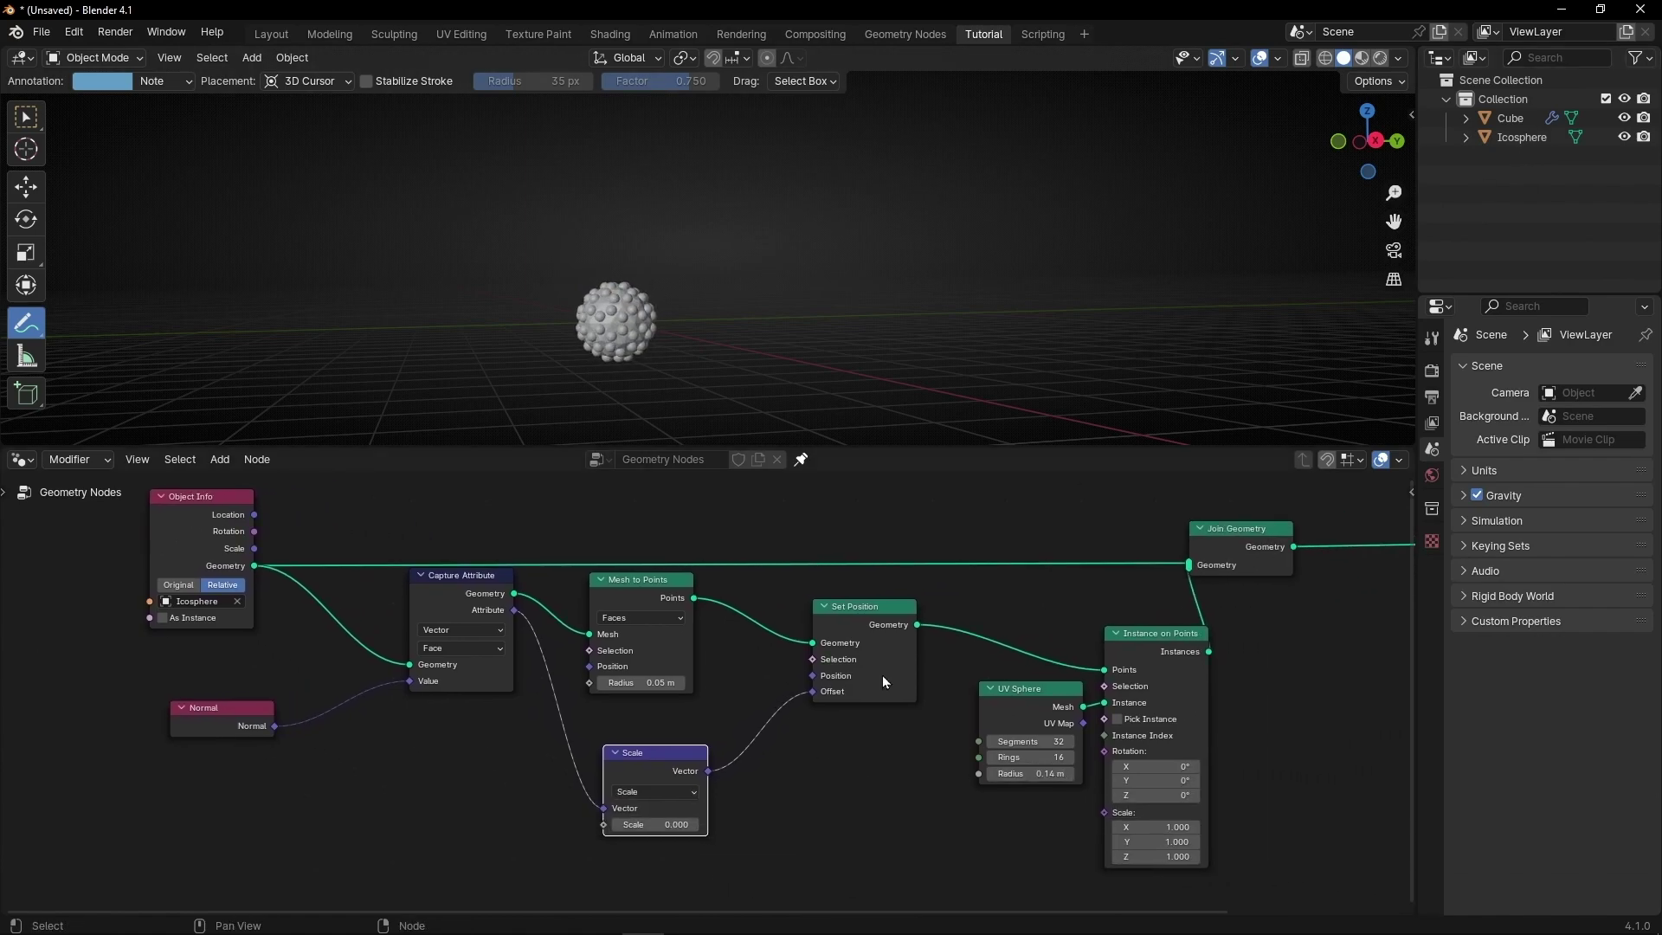
{"action": "scroll", "coordinate": [585, 367], "scroll_direction": "up", "scroll_amount": 3}
{"action": "scroll", "coordinate": [585, 367], "scroll_direction": "up", "scroll_amount": 3}
{"action": "middle_click_drag", "start_coordinate": [585, 367], "coordinate": [890, 157], "text": "shift"}
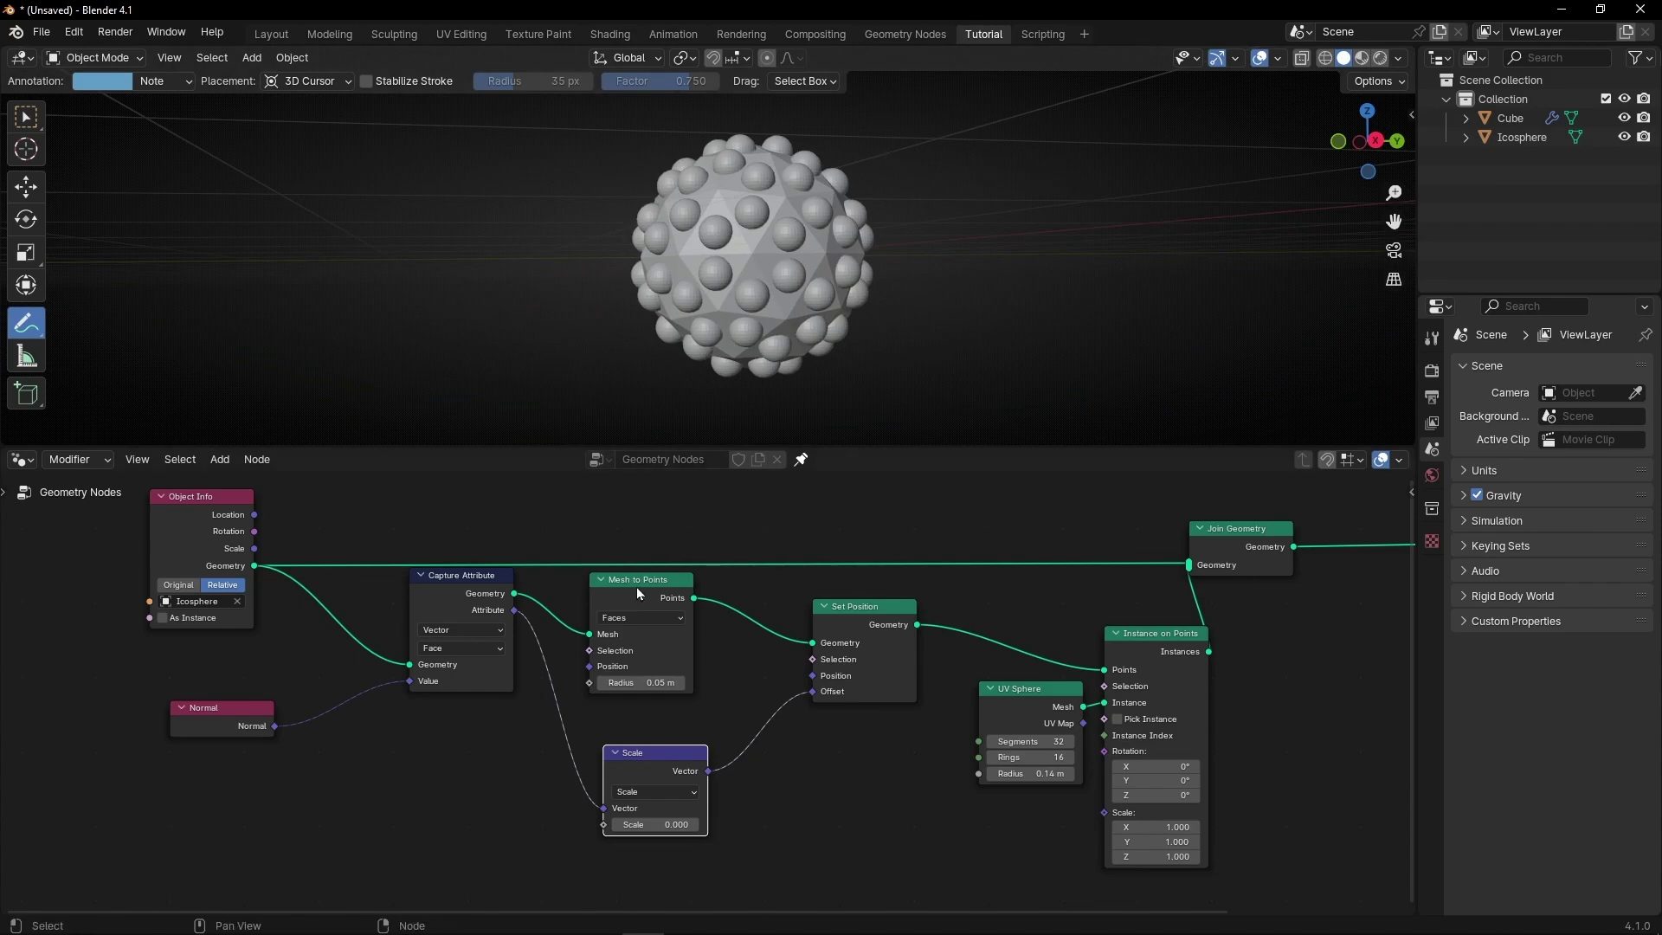
{"action": "scroll", "coordinate": [795, 195], "scroll_direction": "up", "scroll_amount": 6}
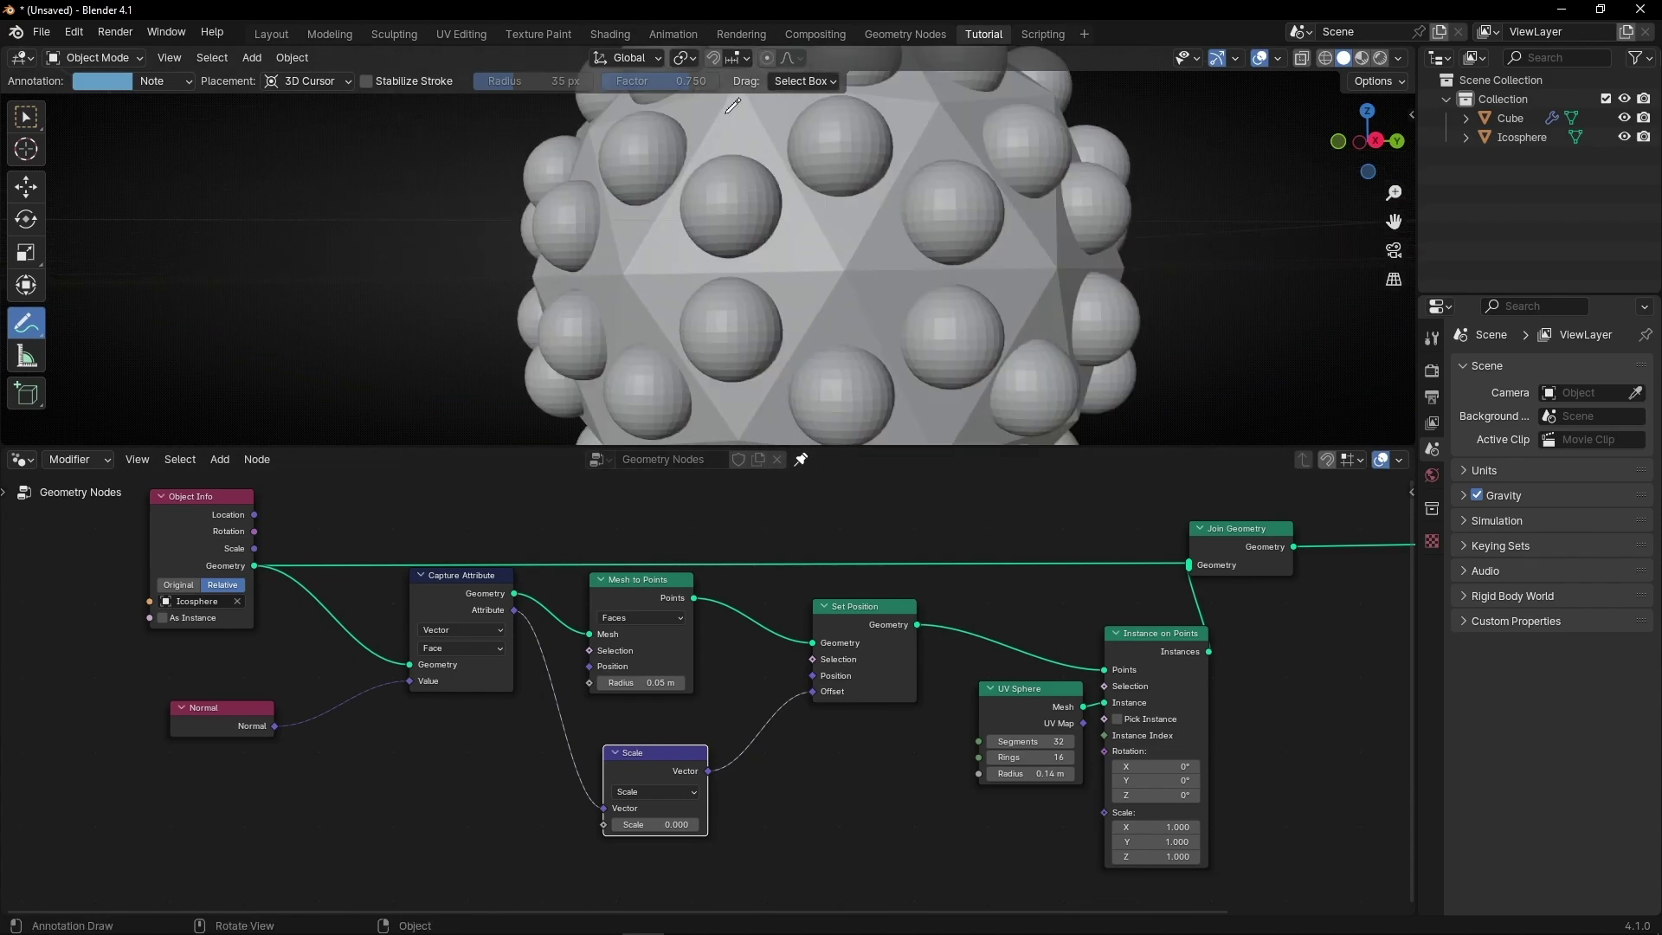
{"action": "left_click", "coordinate": [641, 580]}
{"action": "key", "text": "m"}
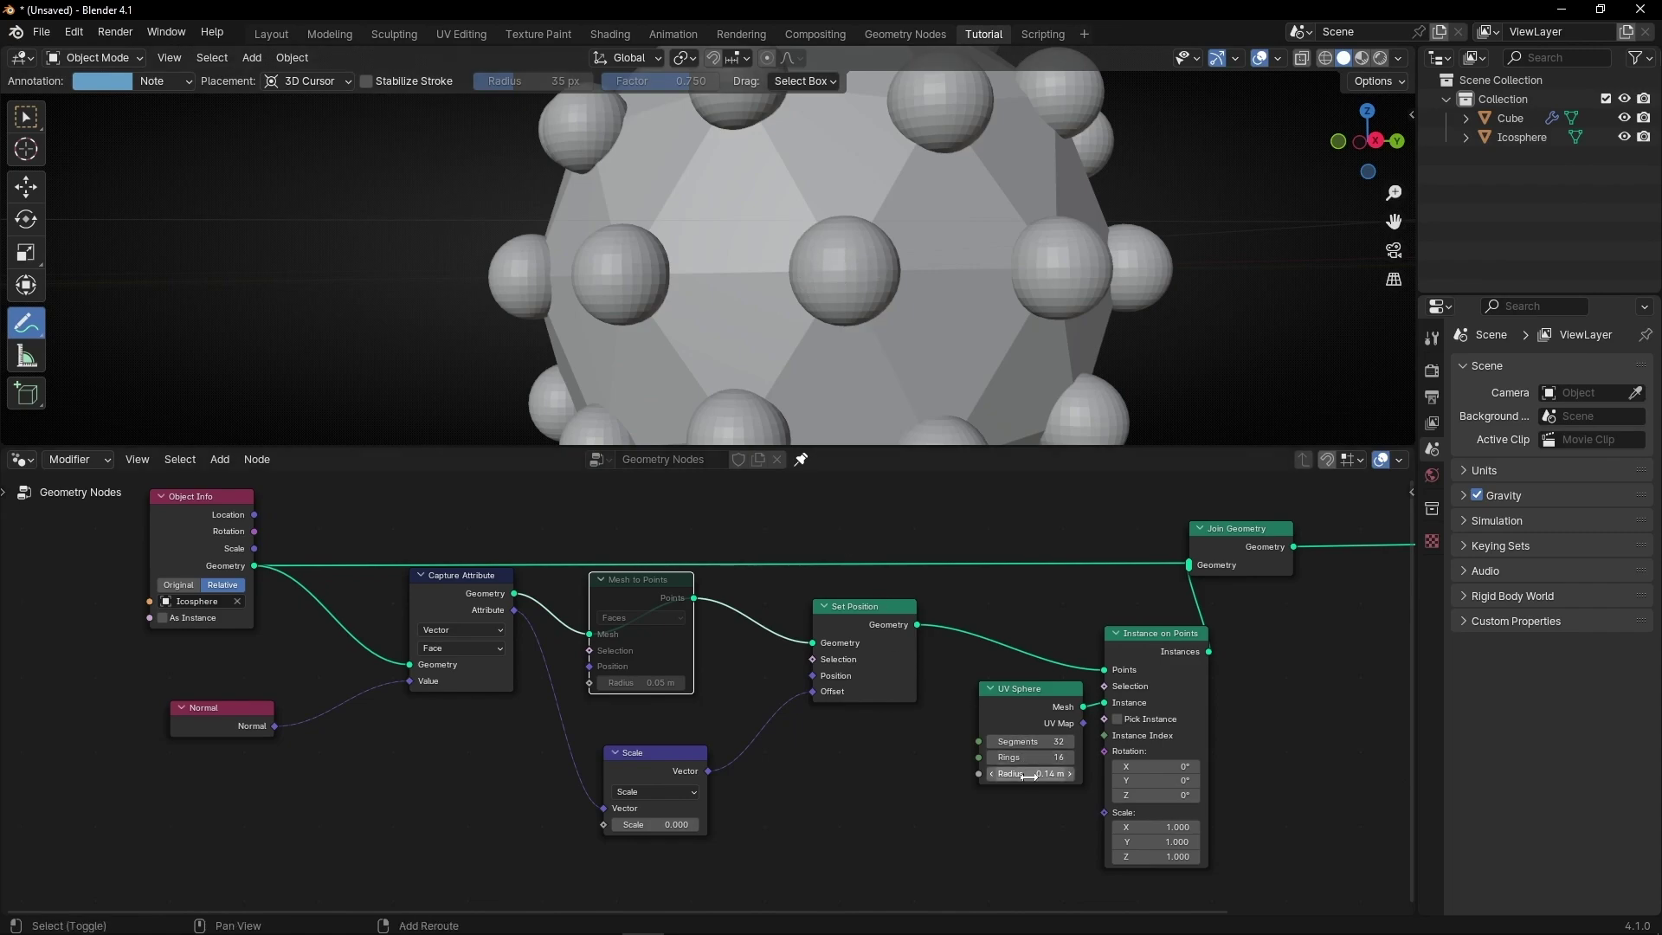
{"action": "left_click_drag", "start_coordinate": [1028, 775], "coordinate": [924, 775], "text": "shift"}
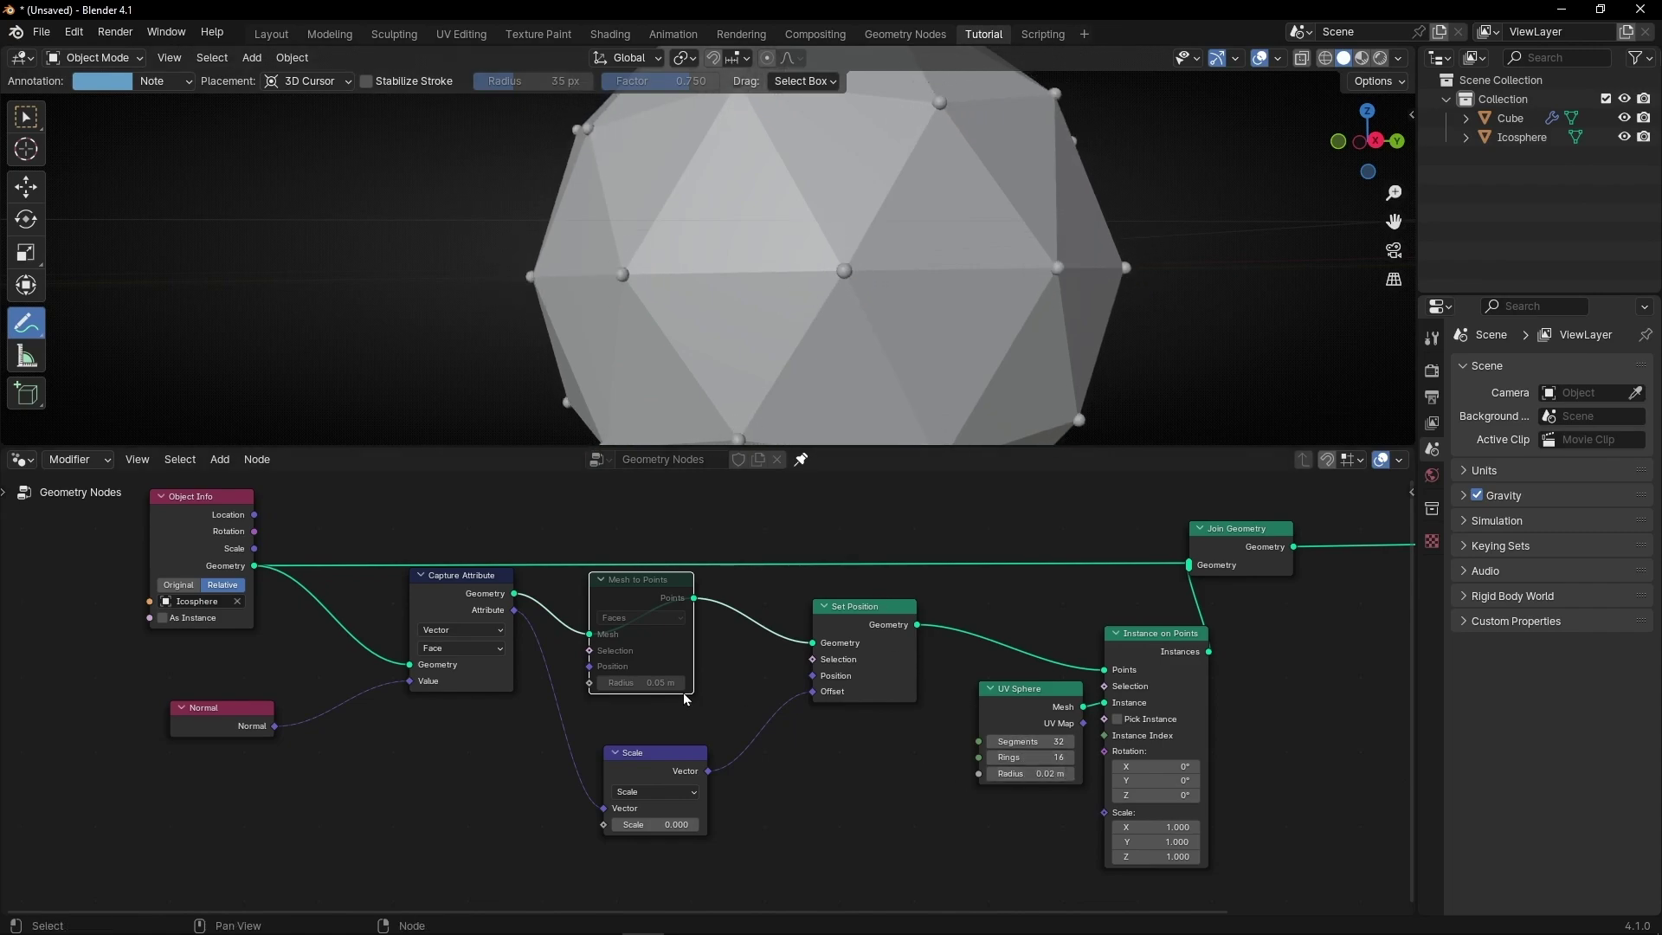
{"action": "key", "text": "m"}
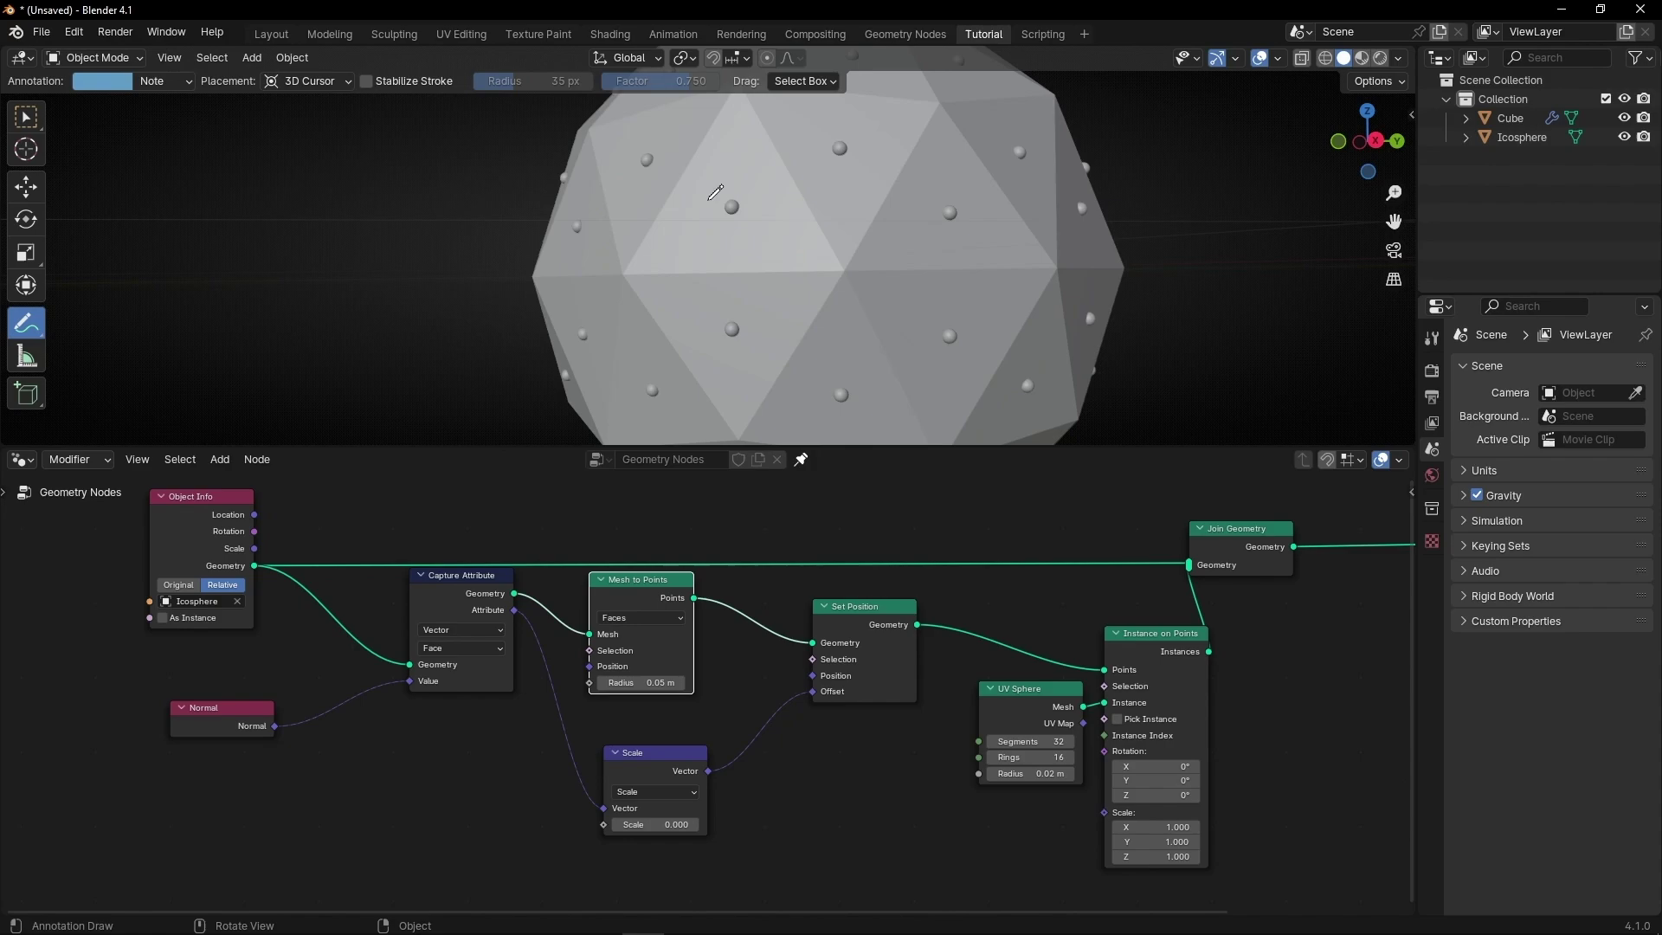
{"action": "left_click_drag", "start_coordinate": [1034, 773], "coordinate": [1065, 773], "text": "shift"}
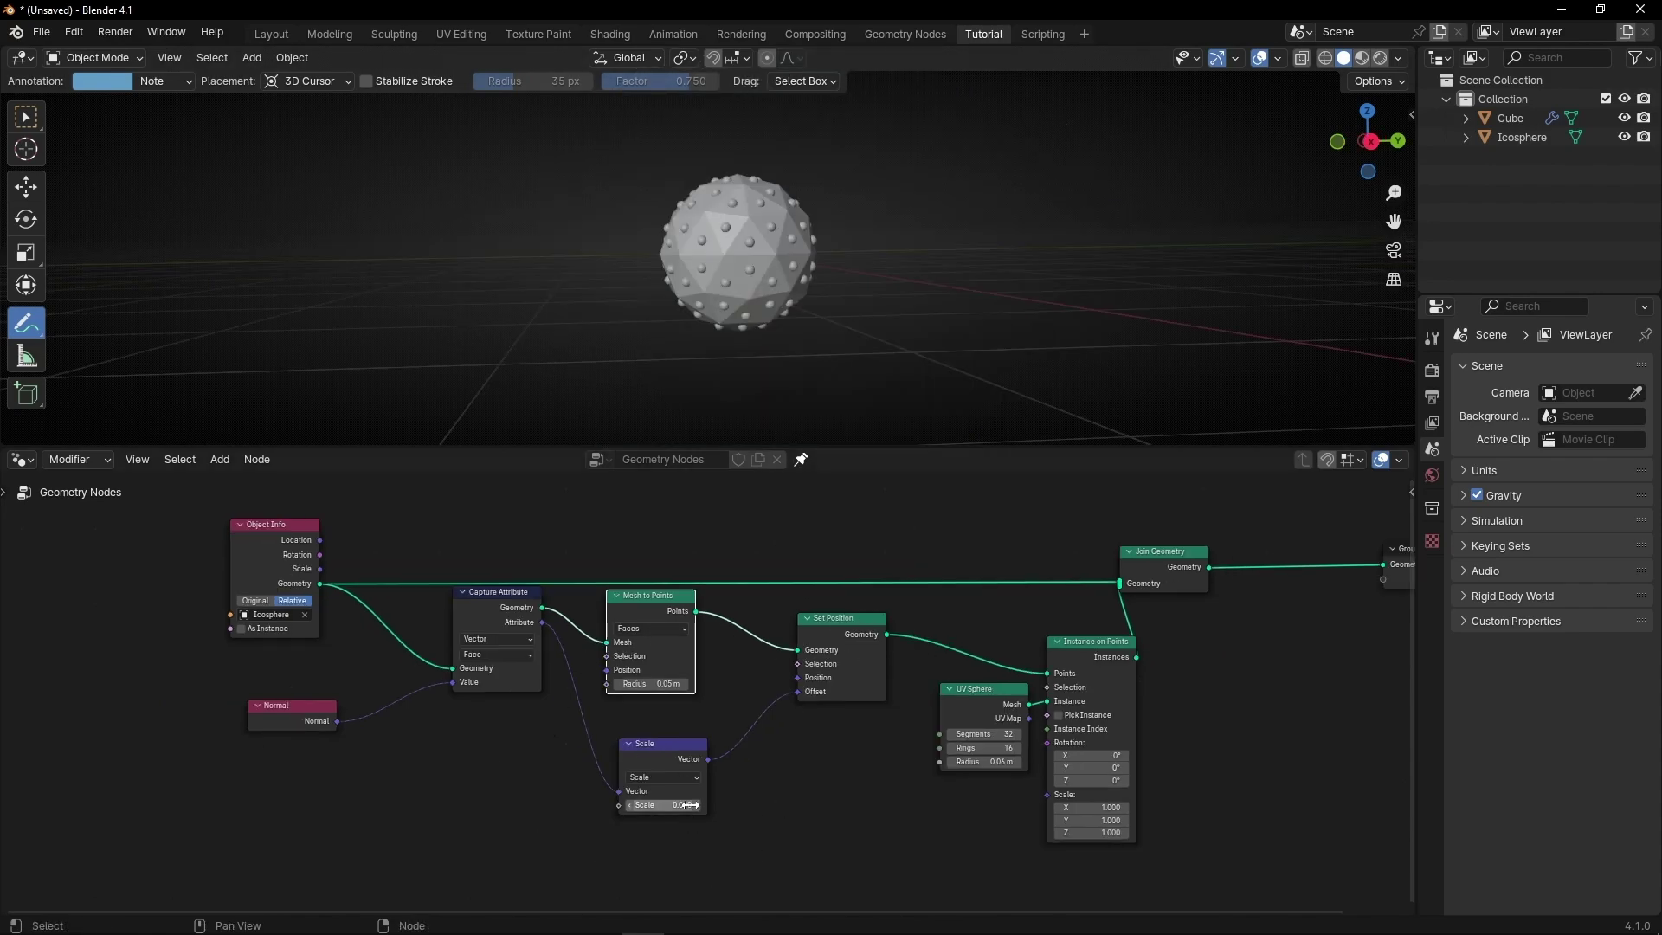
{"action": "left_click_drag", "start_coordinate": [669, 805], "coordinate": [734, 805], "text": "shift"}
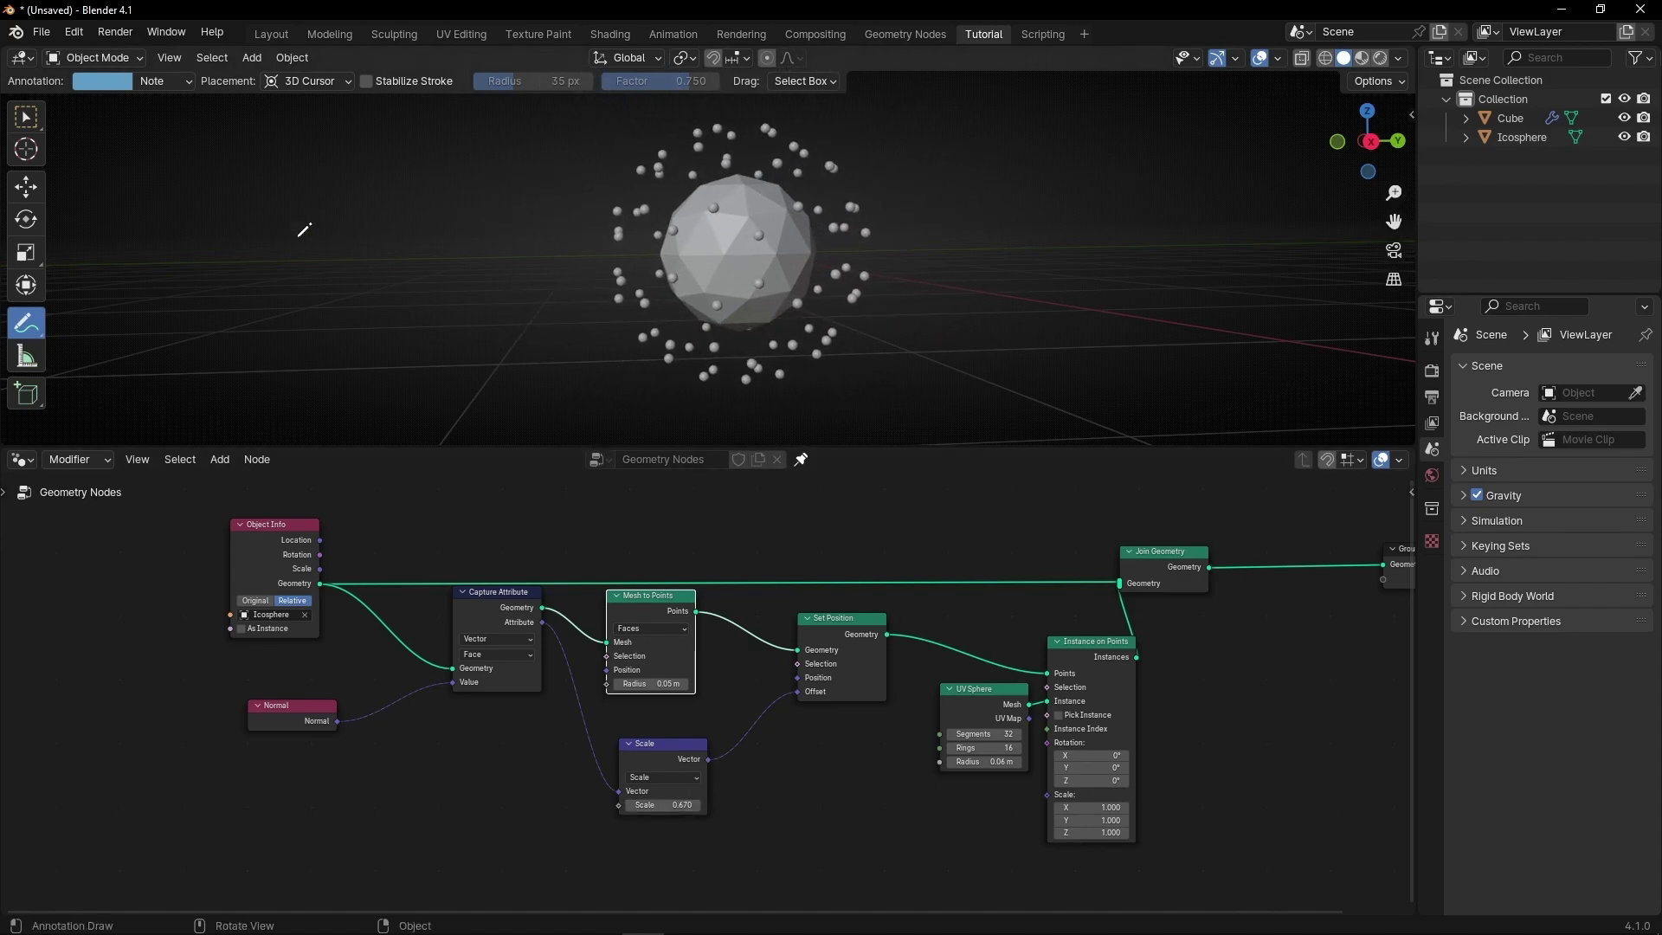
Add a Suzanne monkey, delete the Icosphere, and set Suzanne as the Object Info source.
{"action": "left_click", "coordinate": [252, 58]}
{"action": "mouse_move", "coordinate": [279, 78]}
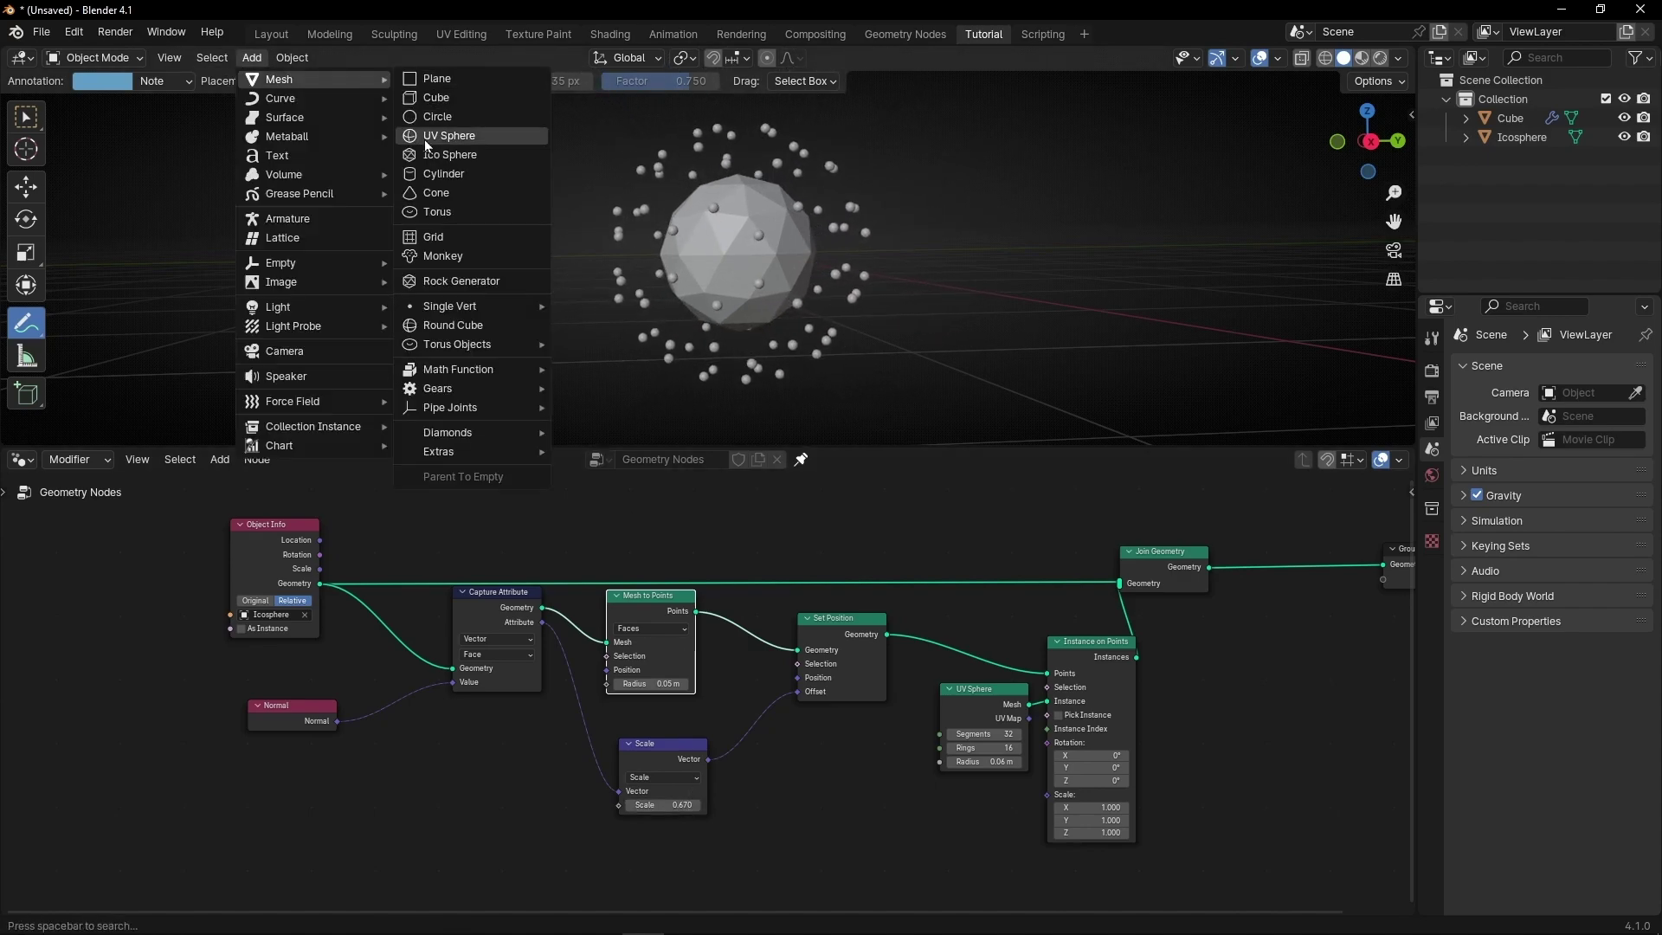
{"action": "left_click", "coordinate": [445, 257]}
{"action": "left_click", "coordinate": [1529, 137]}
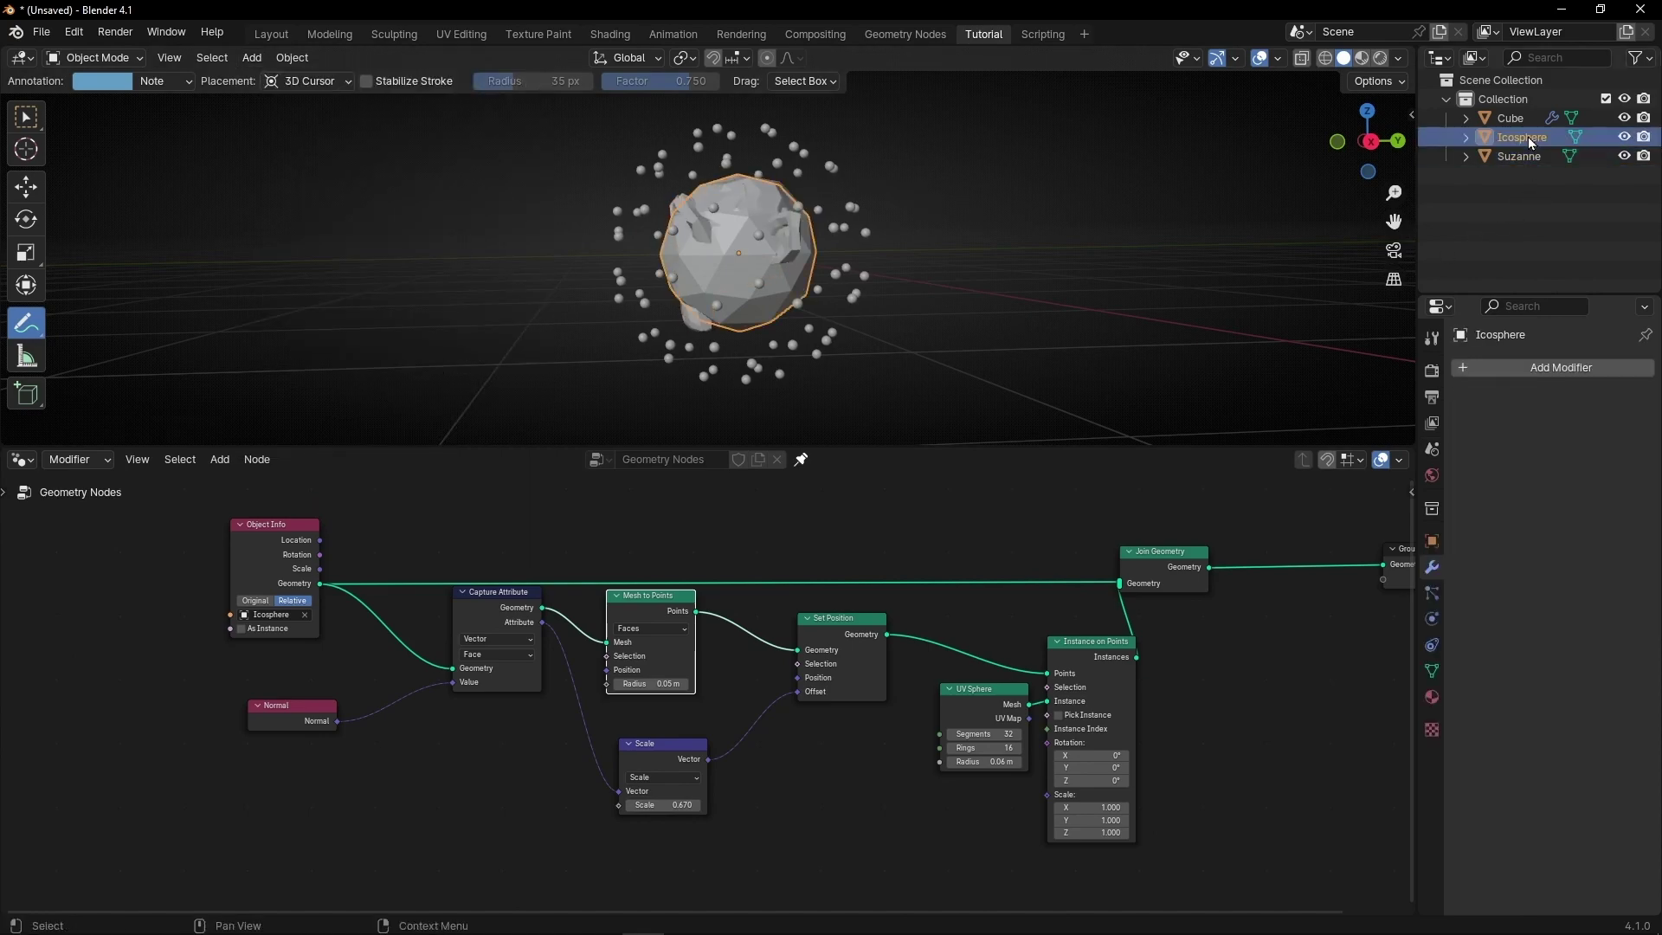
{"action": "key", "text": "x"}
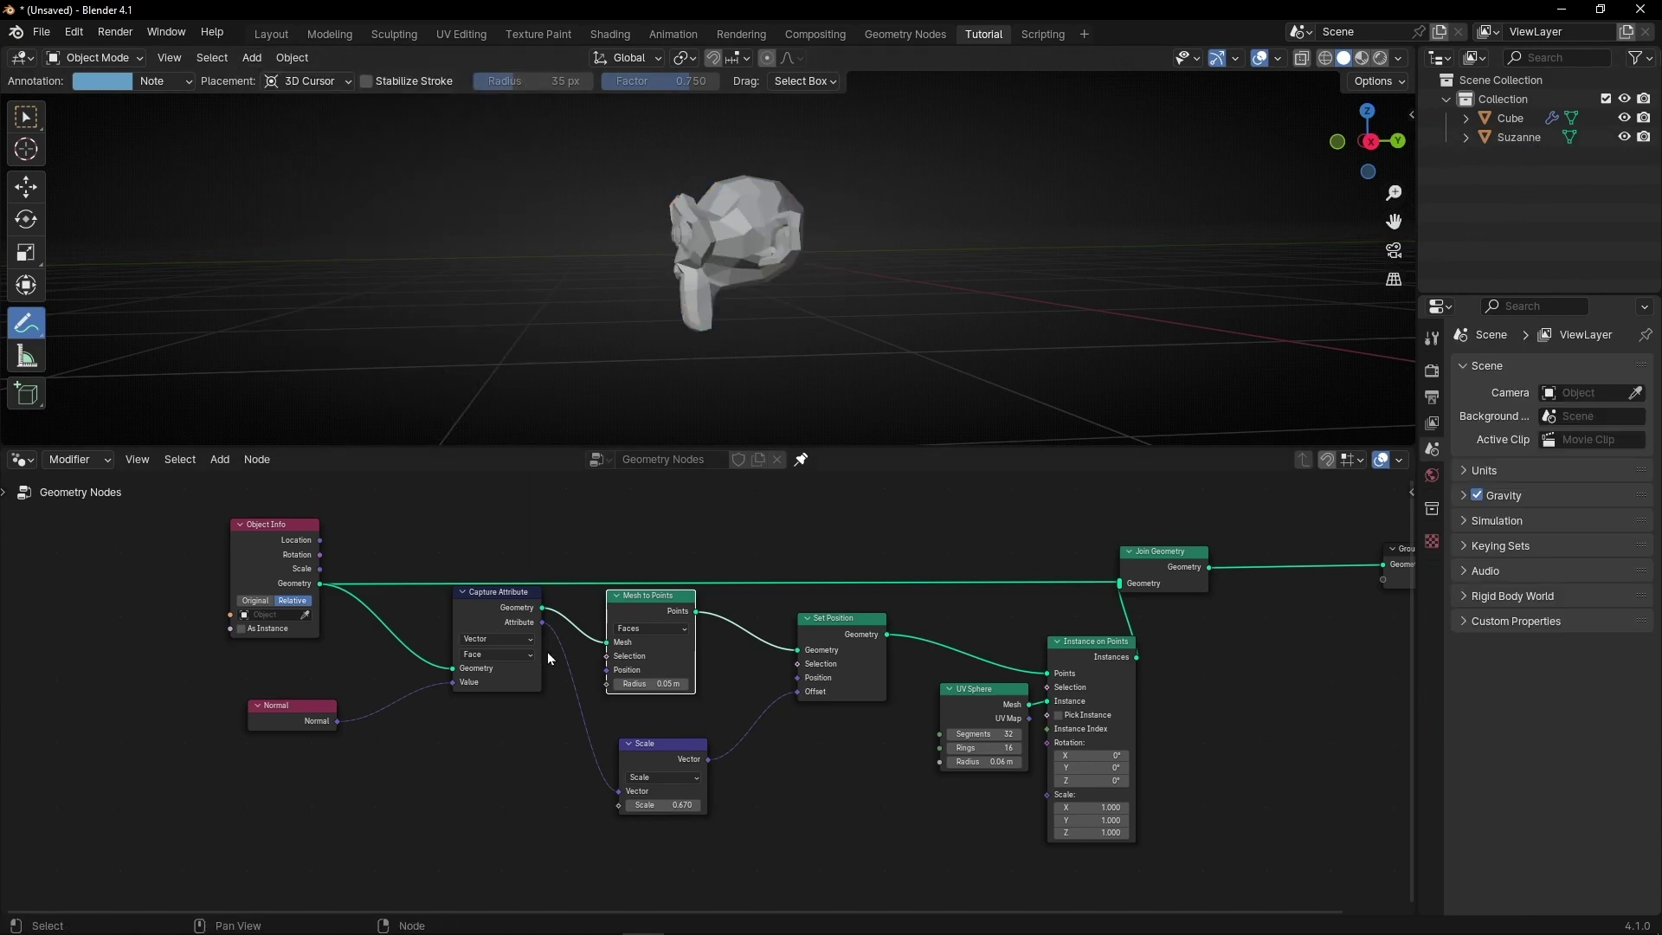
{"action": "left_click", "coordinate": [305, 614]}
{"action": "left_click", "coordinate": [712, 245]}
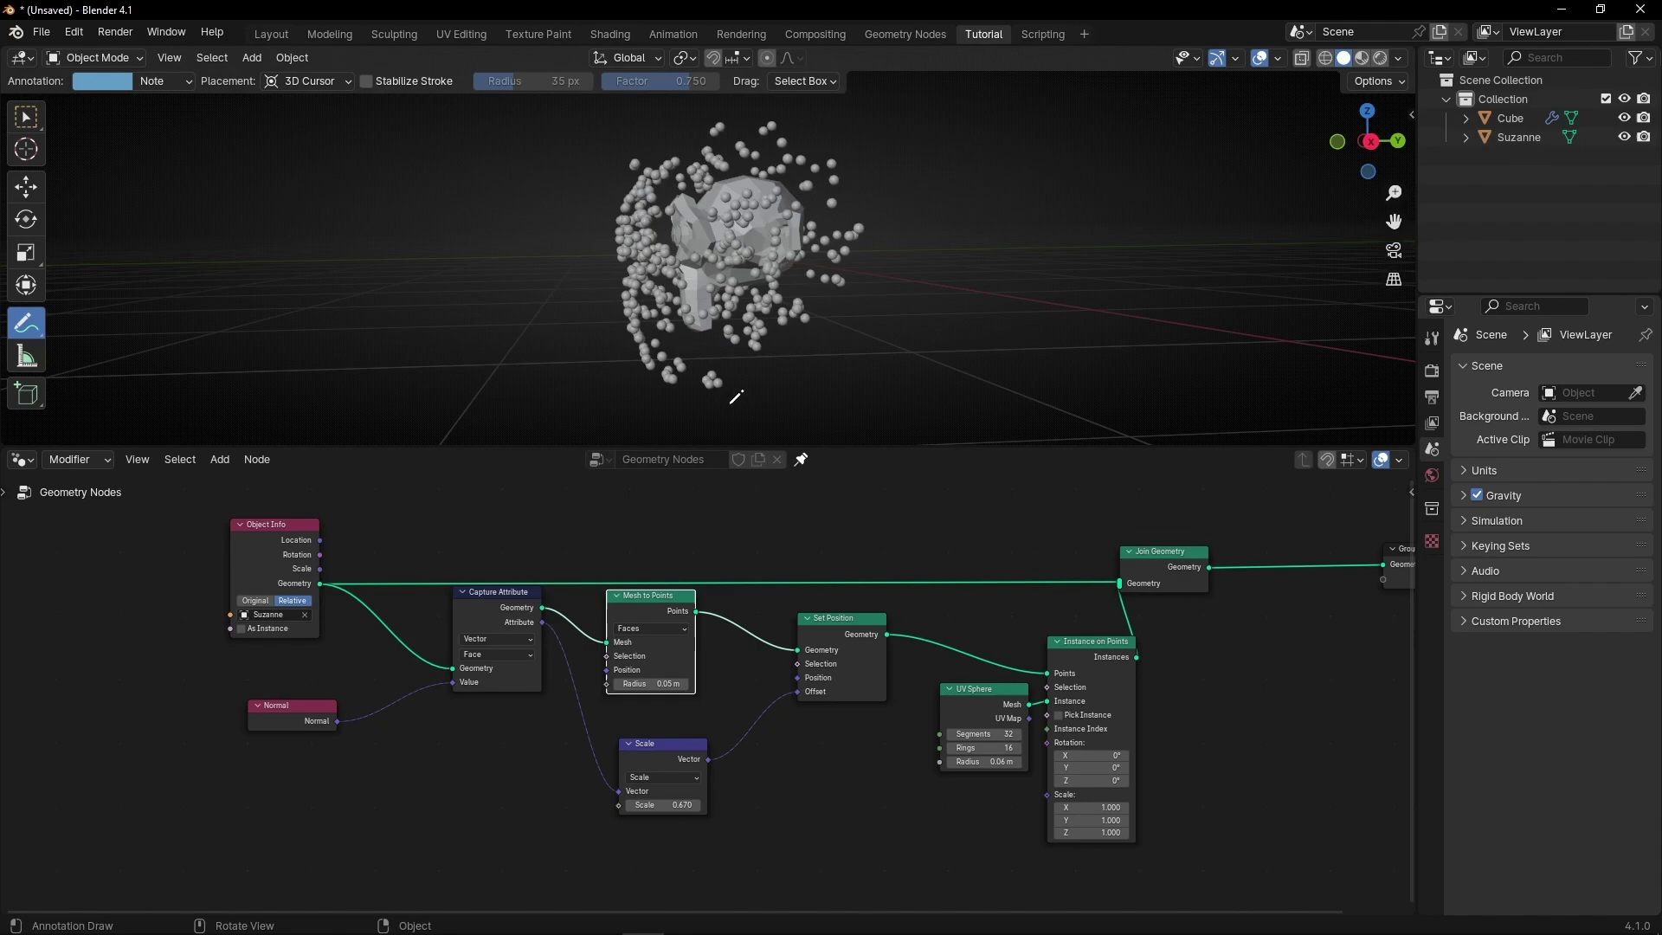
Adjust the offset Scale to 0.160 so the spheres sit just off Suzanne's faces.
{"action": "scroll", "coordinate": [721, 273], "scroll_direction": "up", "scroll_amount": 5}
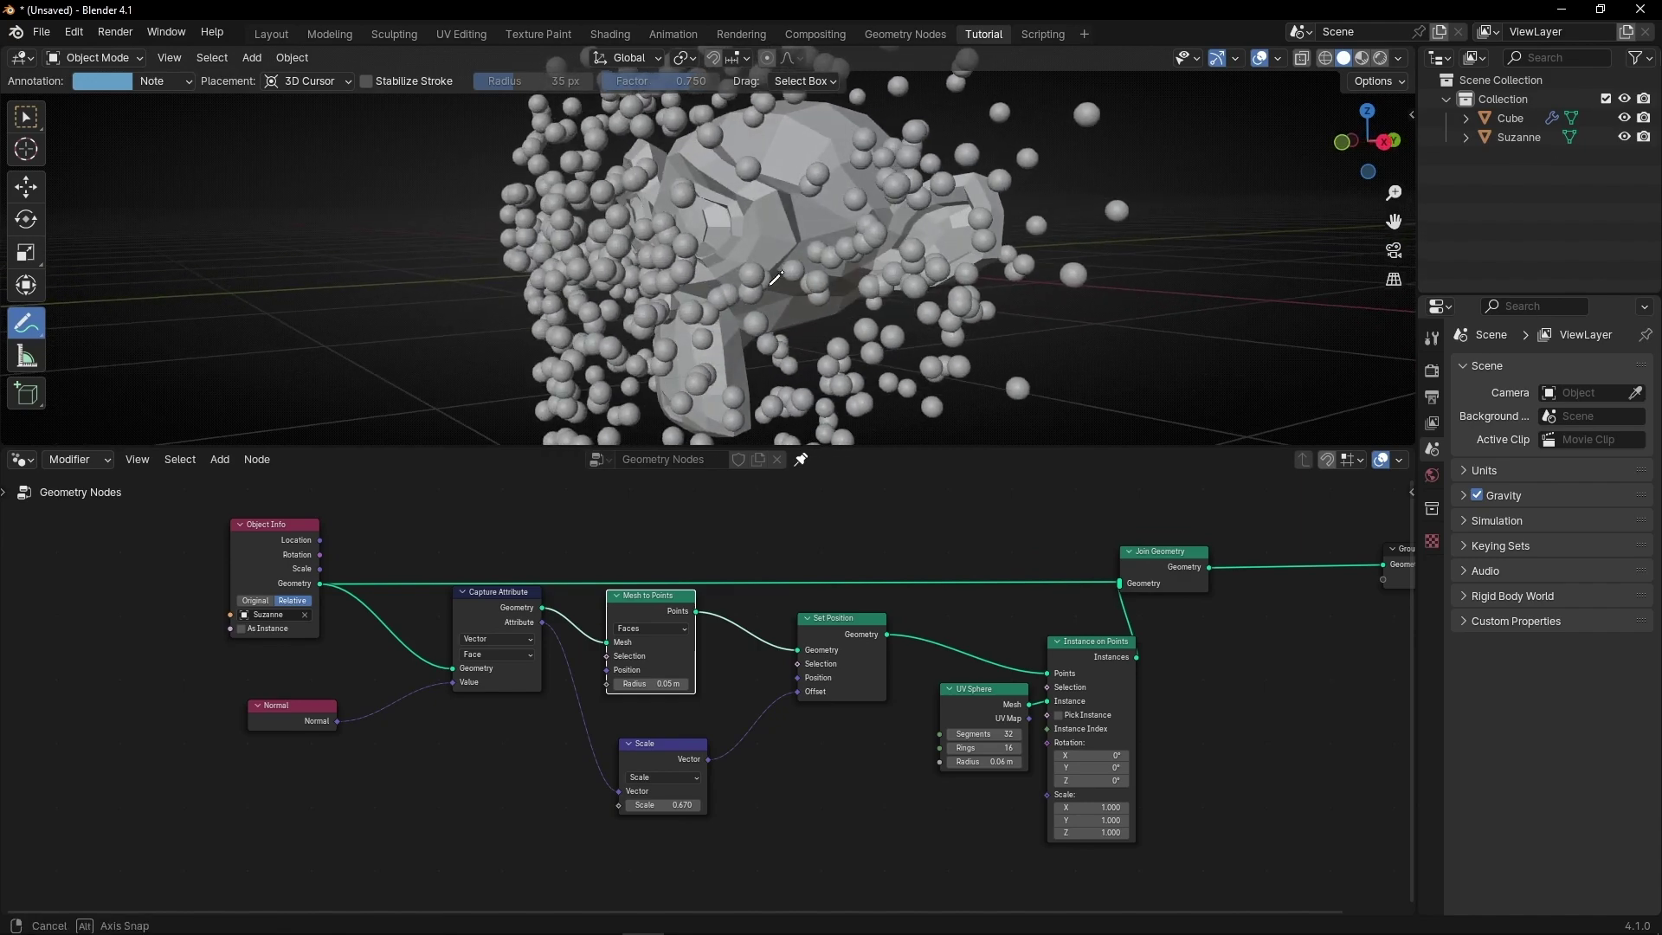
{"action": "left_click_drag", "start_coordinate": [664, 804], "coordinate": [559, 804]}
{"action": "middle_click_drag", "start_coordinate": [779, 286], "coordinate": [901, 312]}
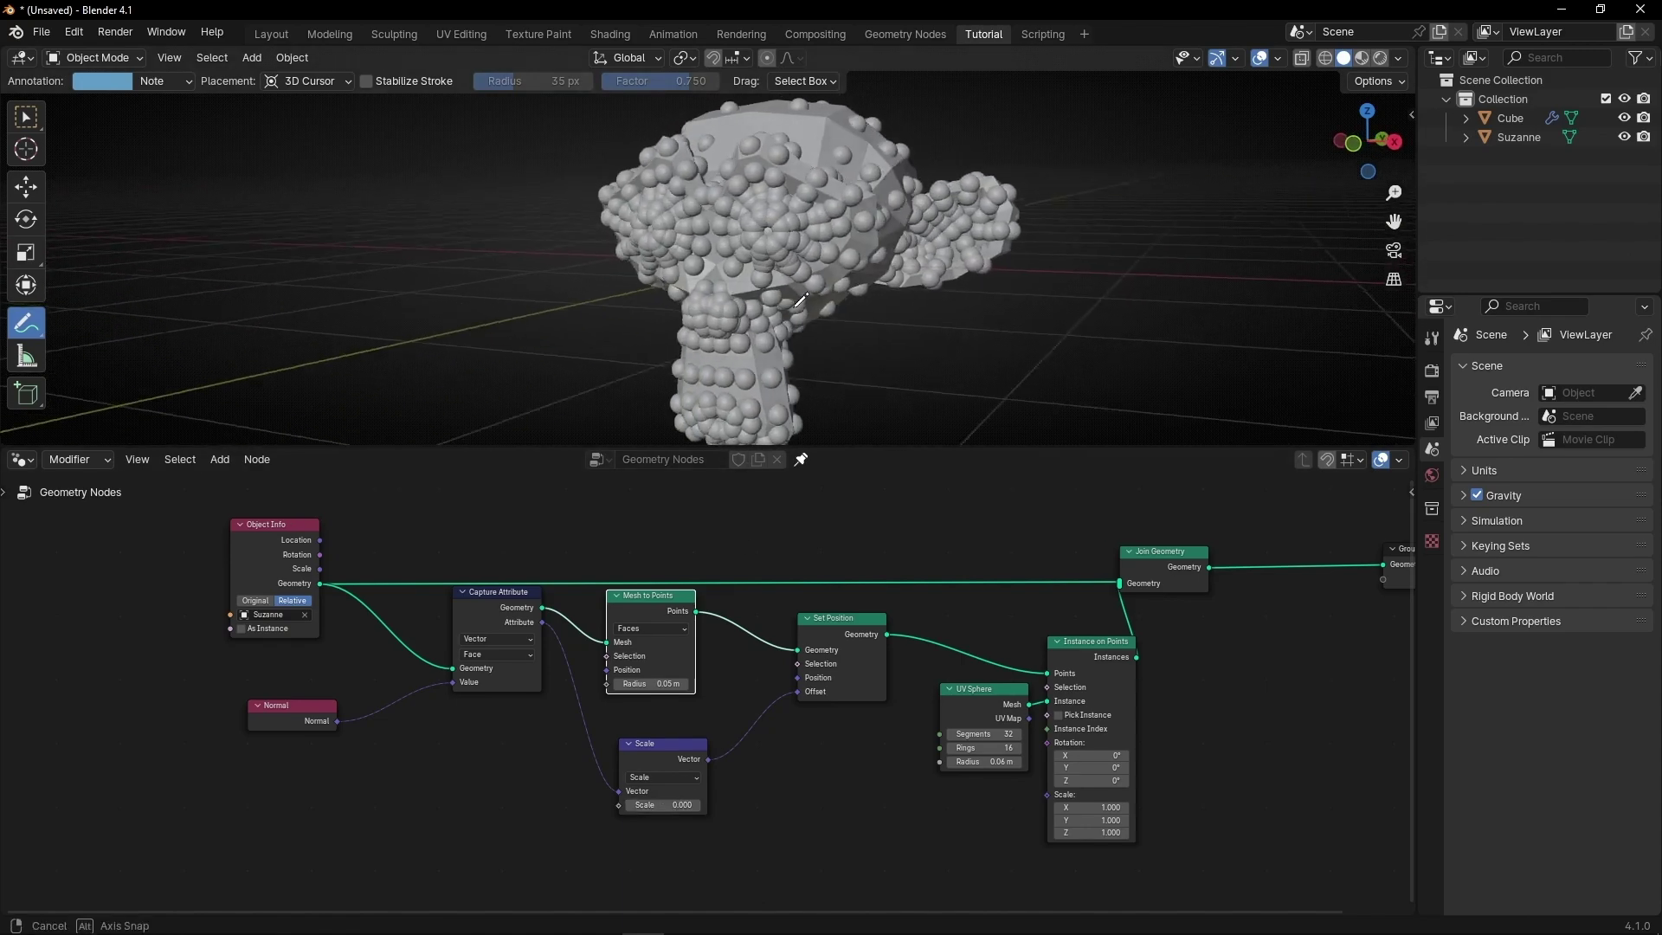
{"action": "left_click_drag", "start_coordinate": [659, 804], "coordinate": [753, 804]}
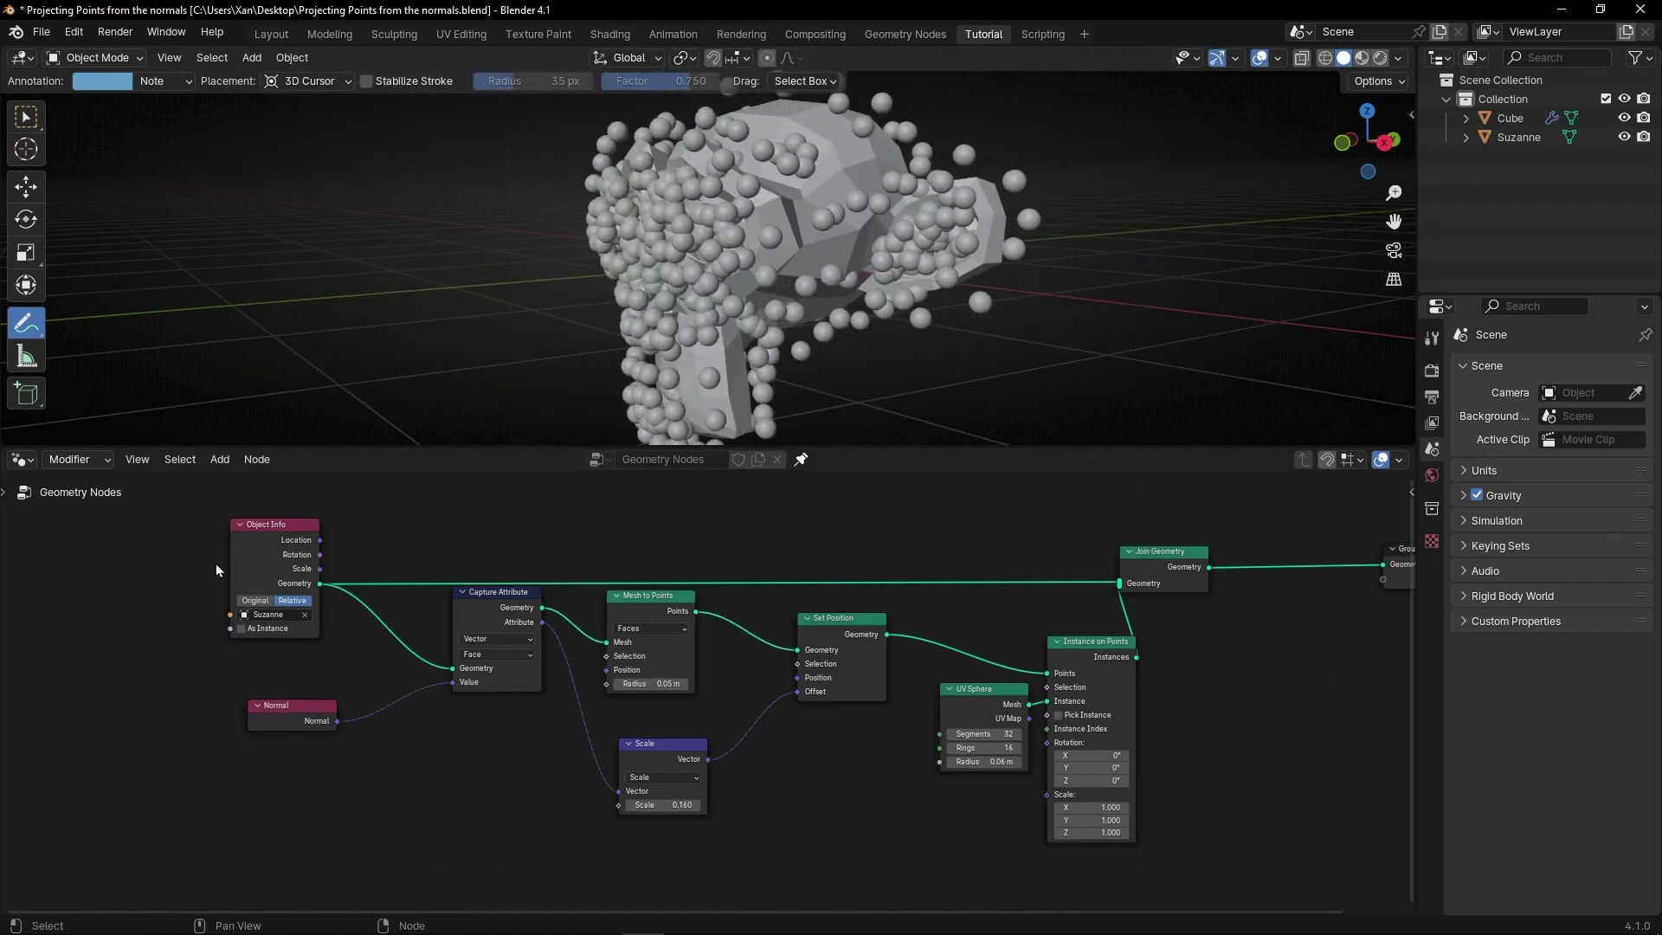
{"action": "left_click", "coordinate": [276, 567]}
Delete the Object Info node and the Suzanne object.
{"action": "key", "text": "ctrl+x"}
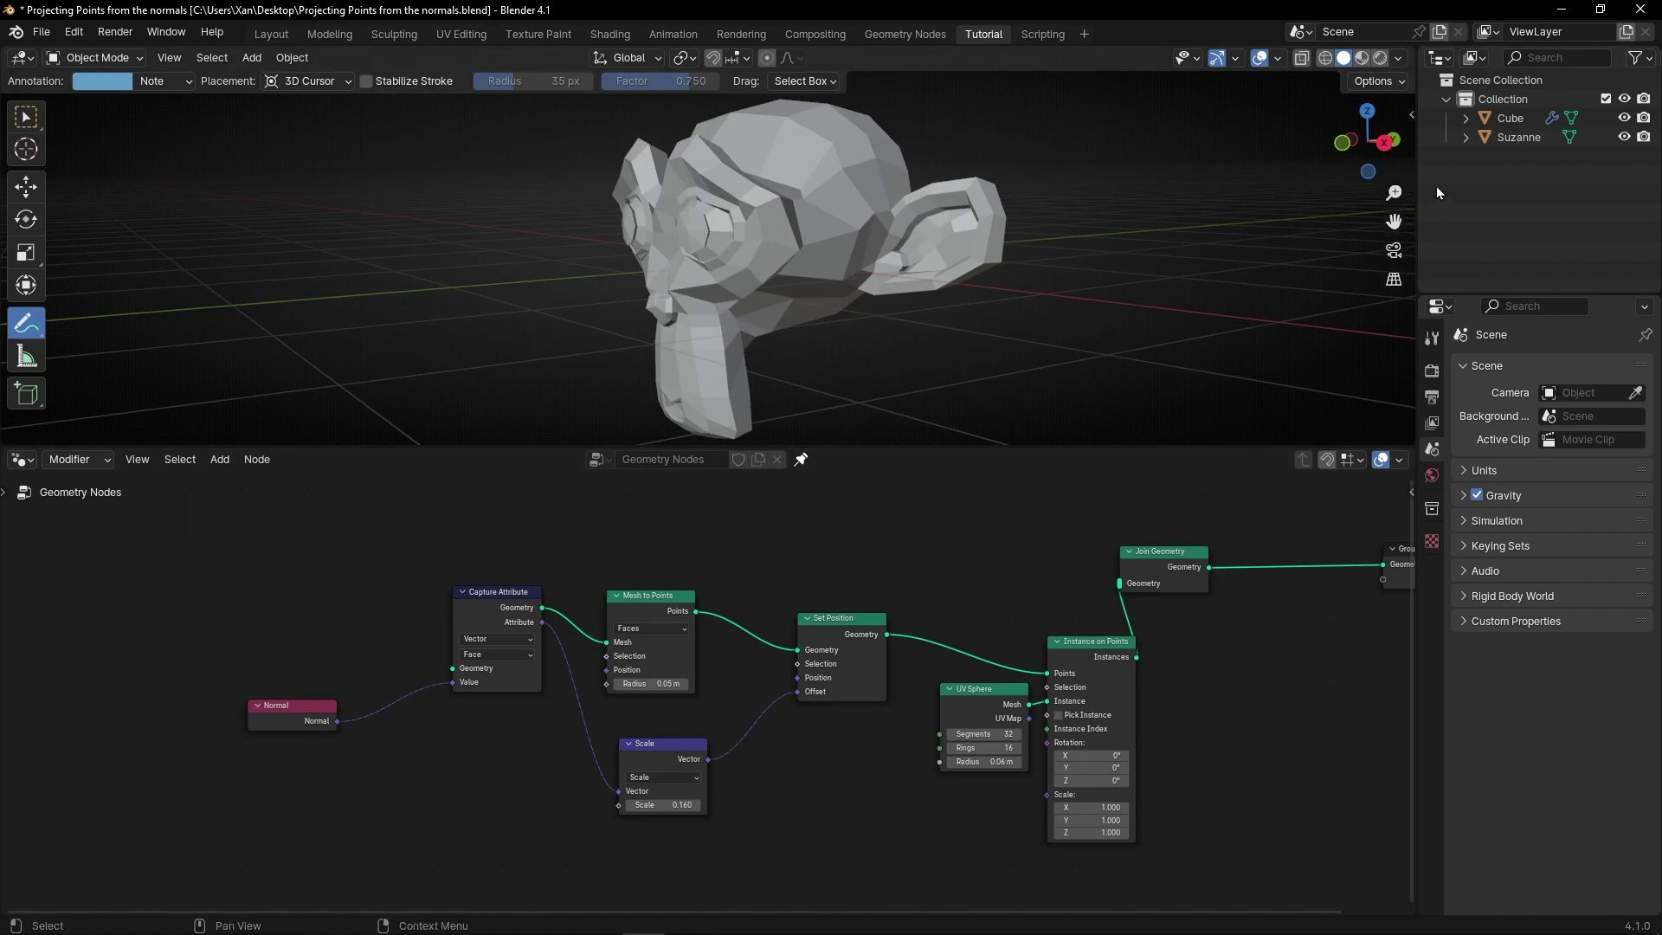
{"action": "left_click", "coordinate": [1519, 138]}
{"action": "key", "text": "x"}
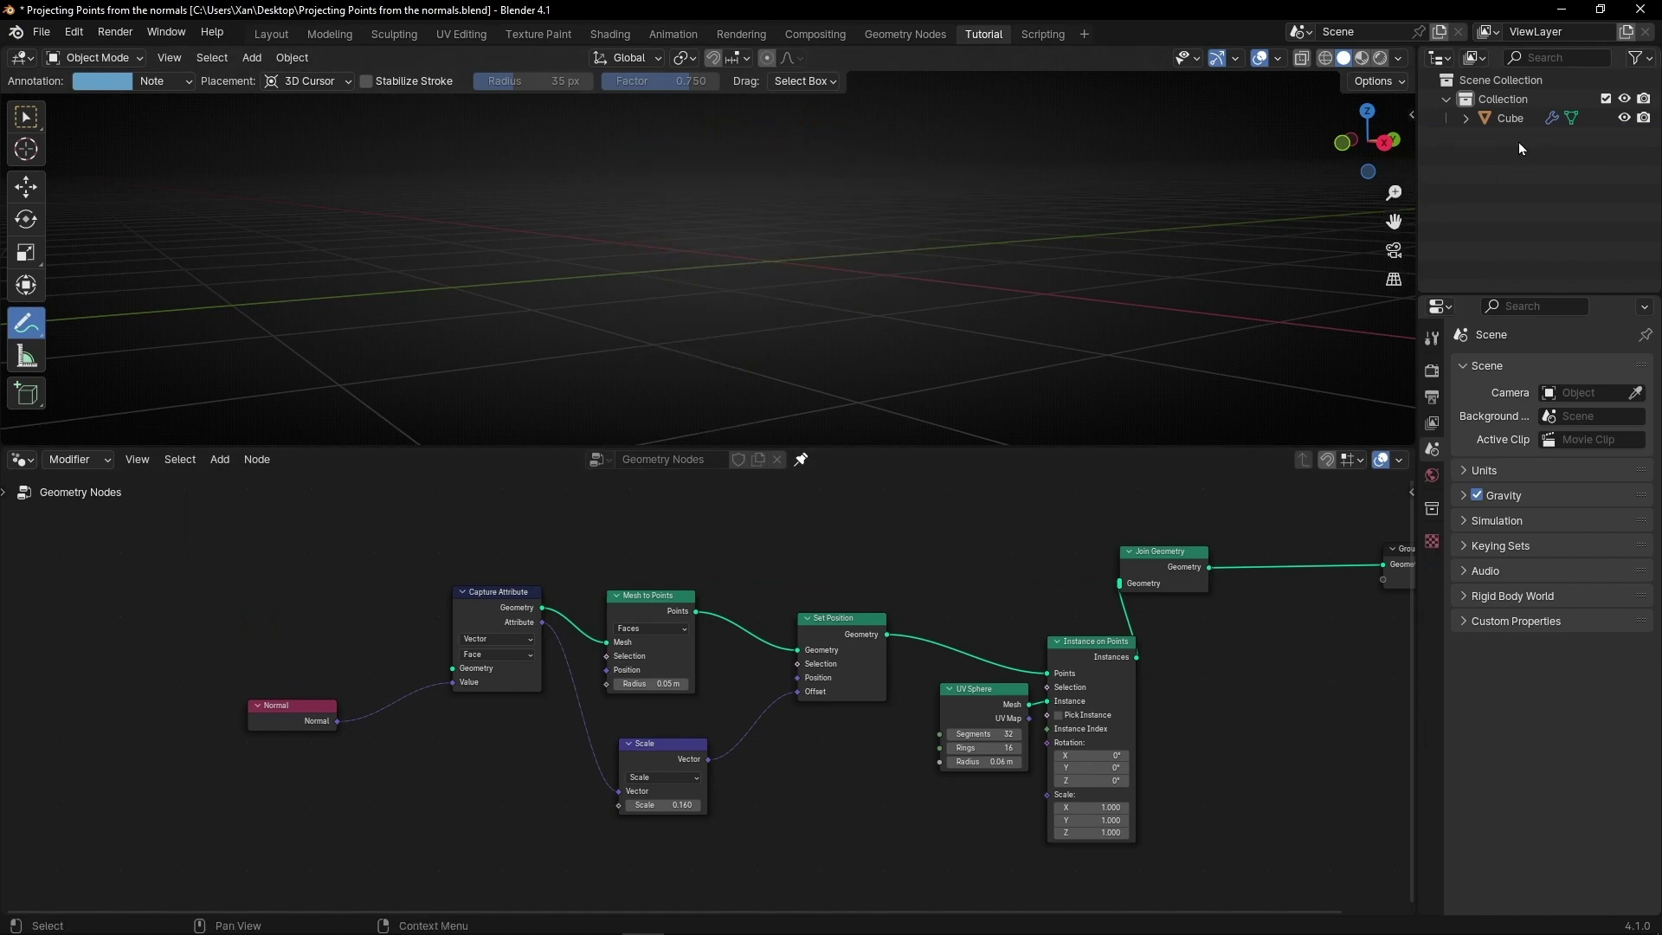
{"action": "left_click_drag", "start_coordinate": [1413, 184], "coordinate": [1649, 184]}
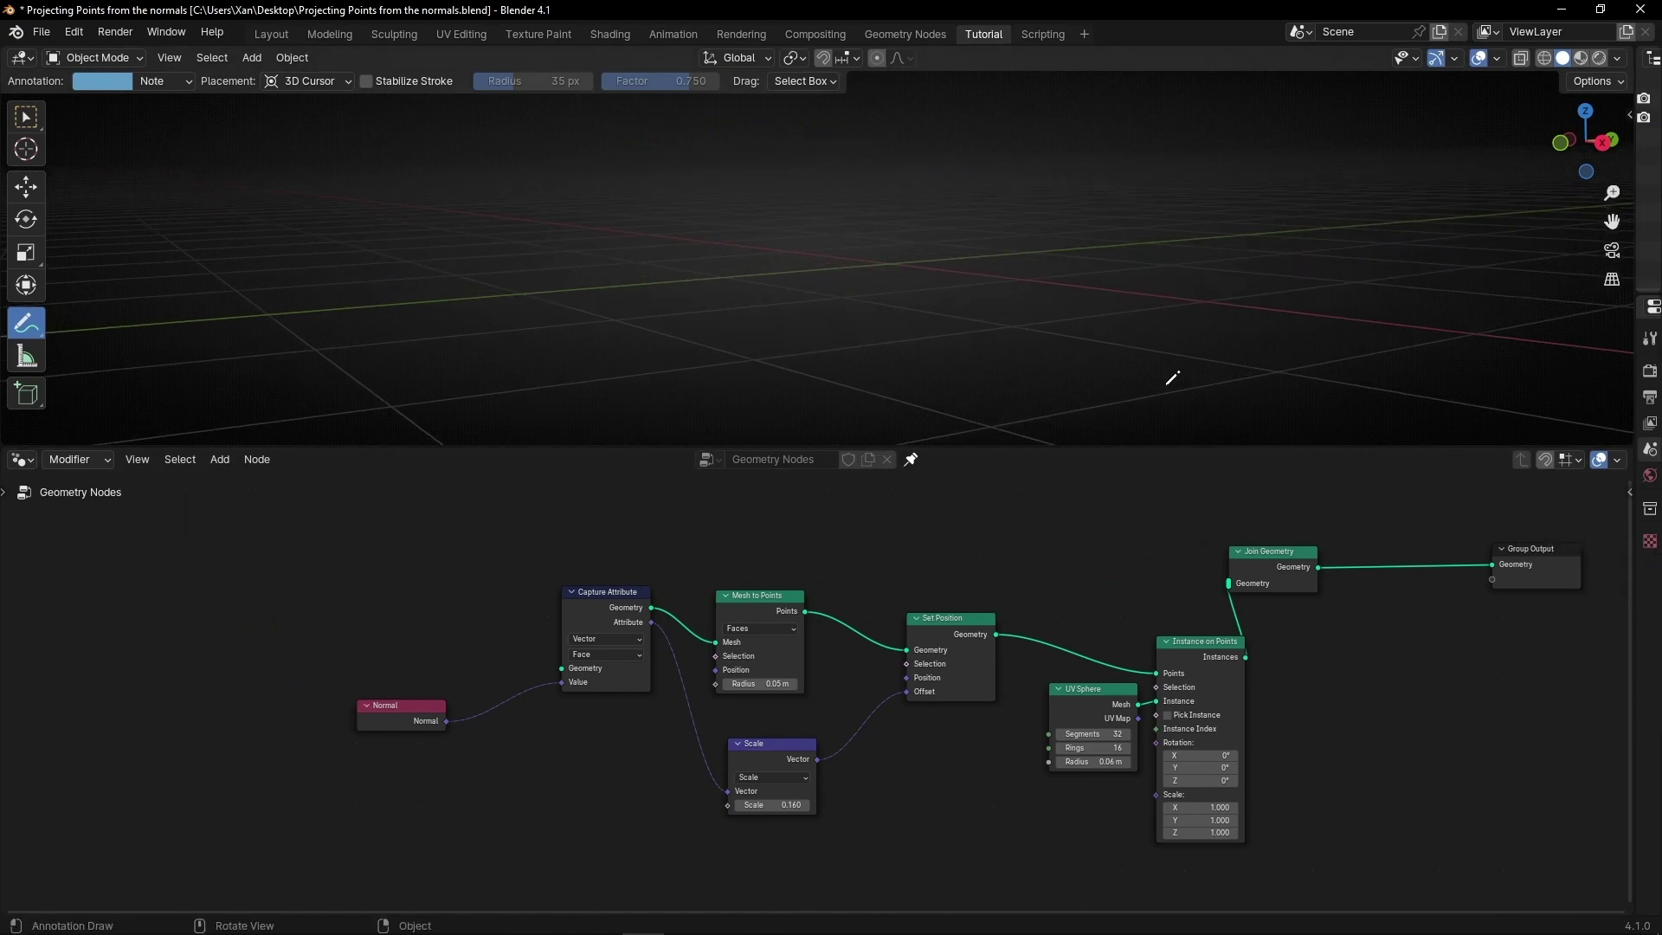
{"action": "scroll", "coordinate": [661, 565], "scroll_direction": "up", "scroll_amount": 4}
Add a Grid node and connect its Mesh to Capture Attribute and Join Geometry.
{"action": "key", "text": "shift+a"}
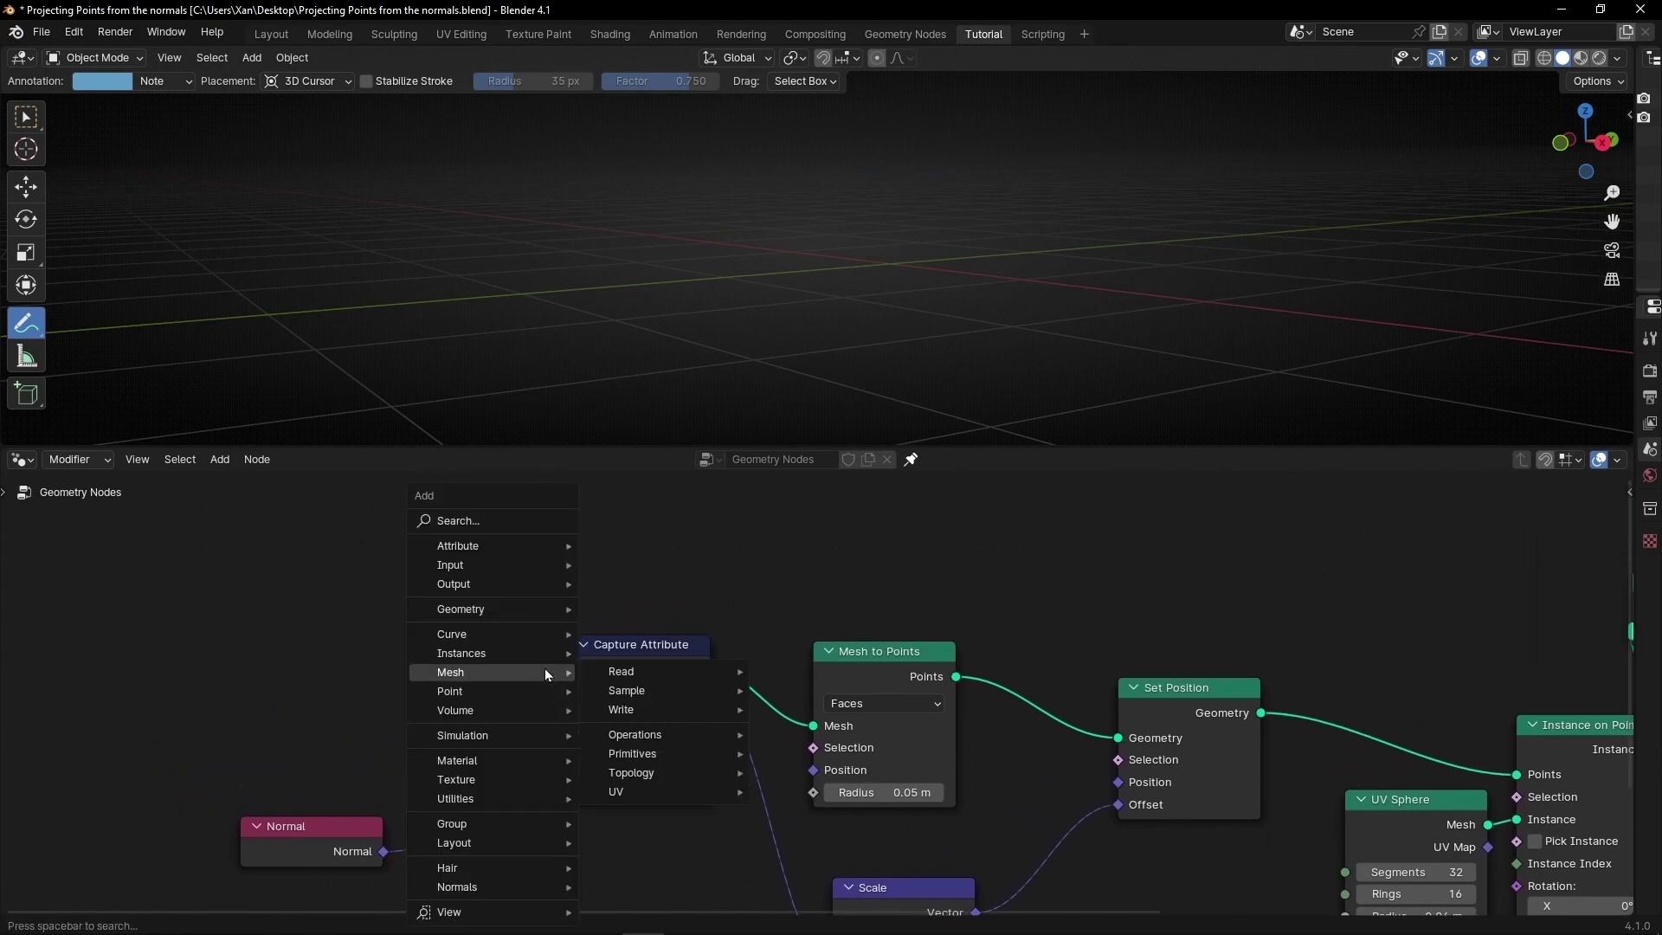
{"action": "type", "text": "grid"}
{"action": "key", "text": "Return"}
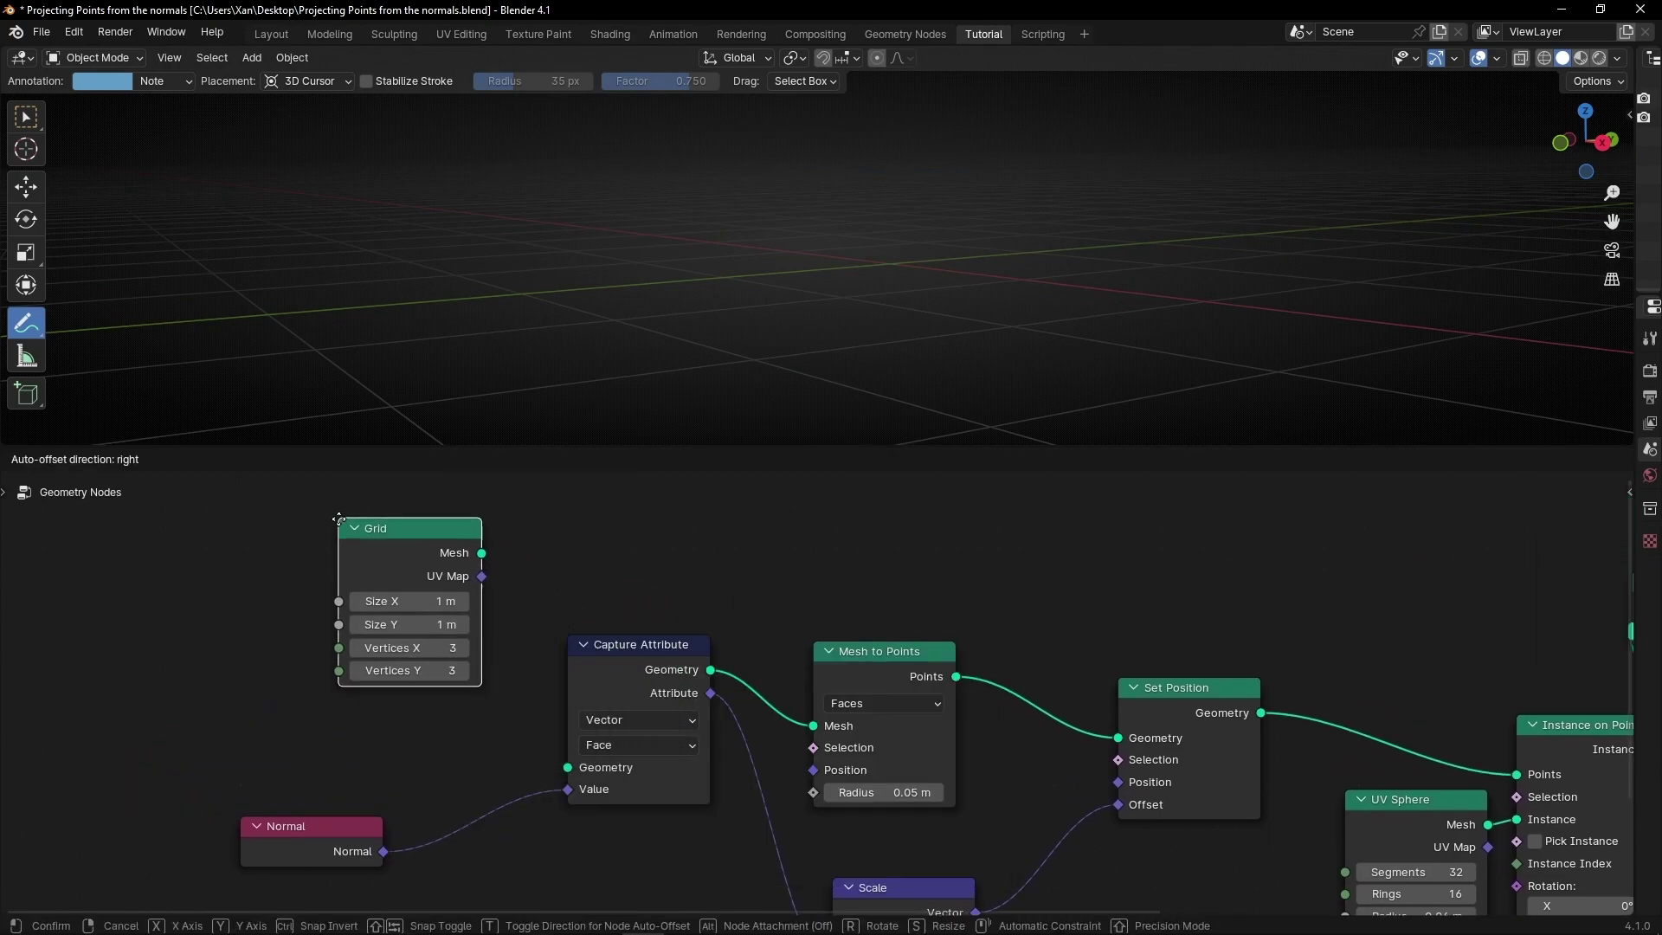
{"action": "left_click", "coordinate": [335, 517]}
{"action": "right_click_drag", "start_coordinate": [415, 543], "coordinate": [698, 657], "text": "alt"}
{"action": "scroll", "coordinate": [736, 597], "scroll_direction": "down", "scroll_amount": 4}
{"action": "middle_click_drag", "start_coordinate": [781, 523], "coordinate": [602, 605]}
{"action": "right_click_drag", "start_coordinate": [333, 638], "coordinate": [1237, 669], "text": "alt"}
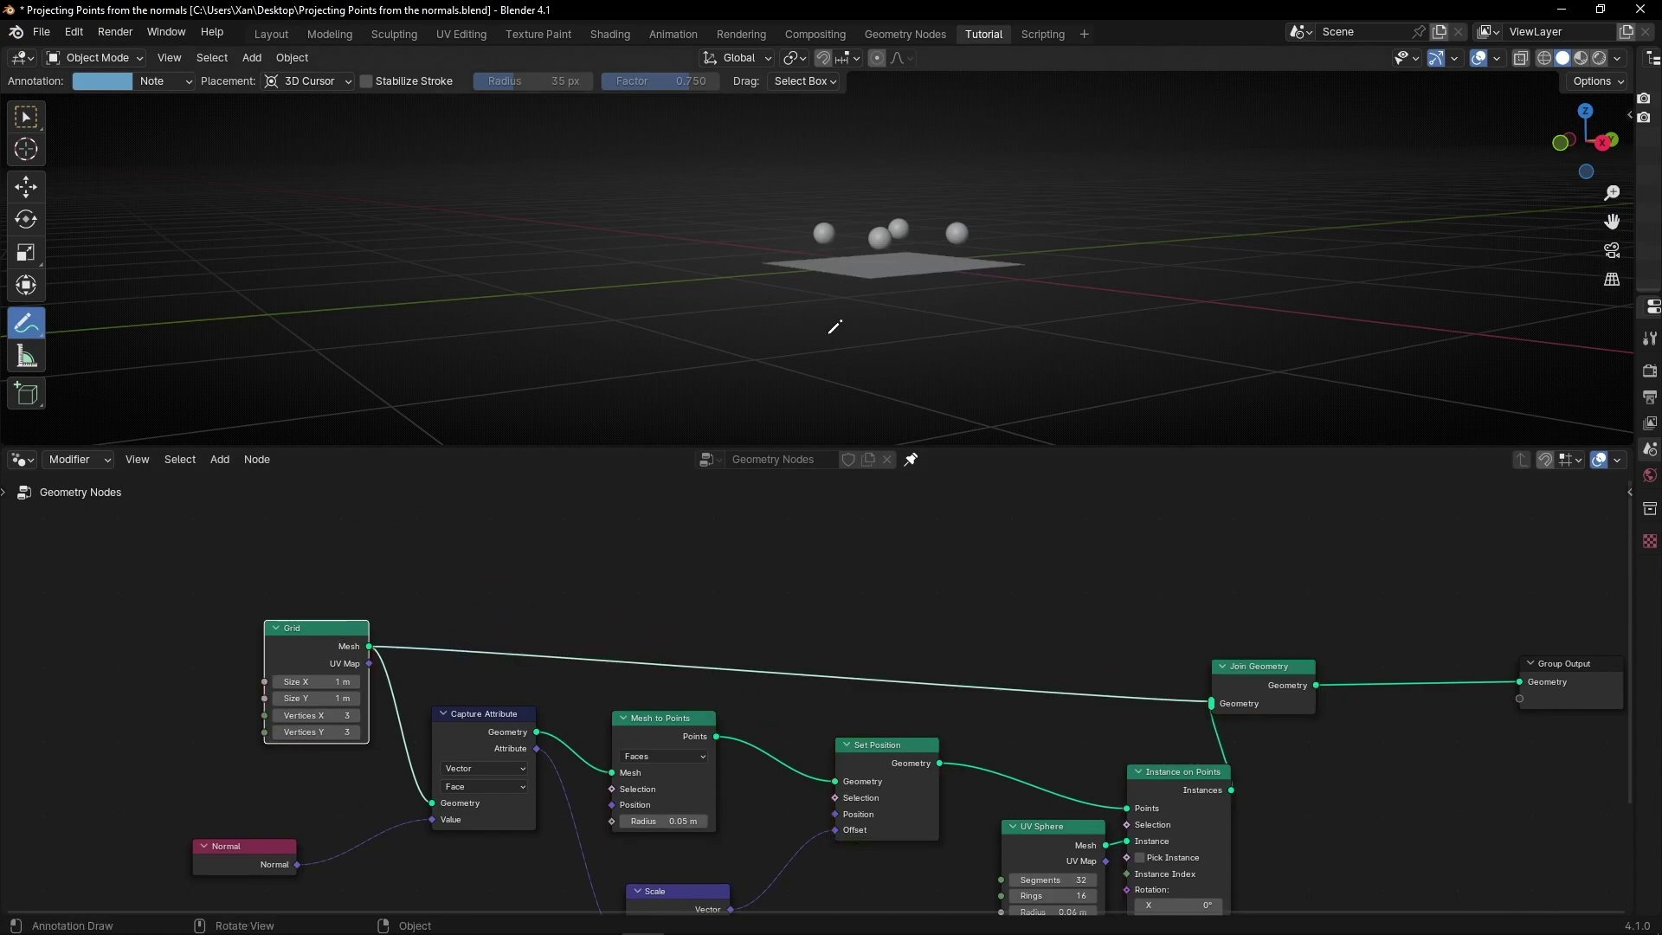
{"action": "middle_click_drag", "start_coordinate": [834, 326], "coordinate": [727, 381]}
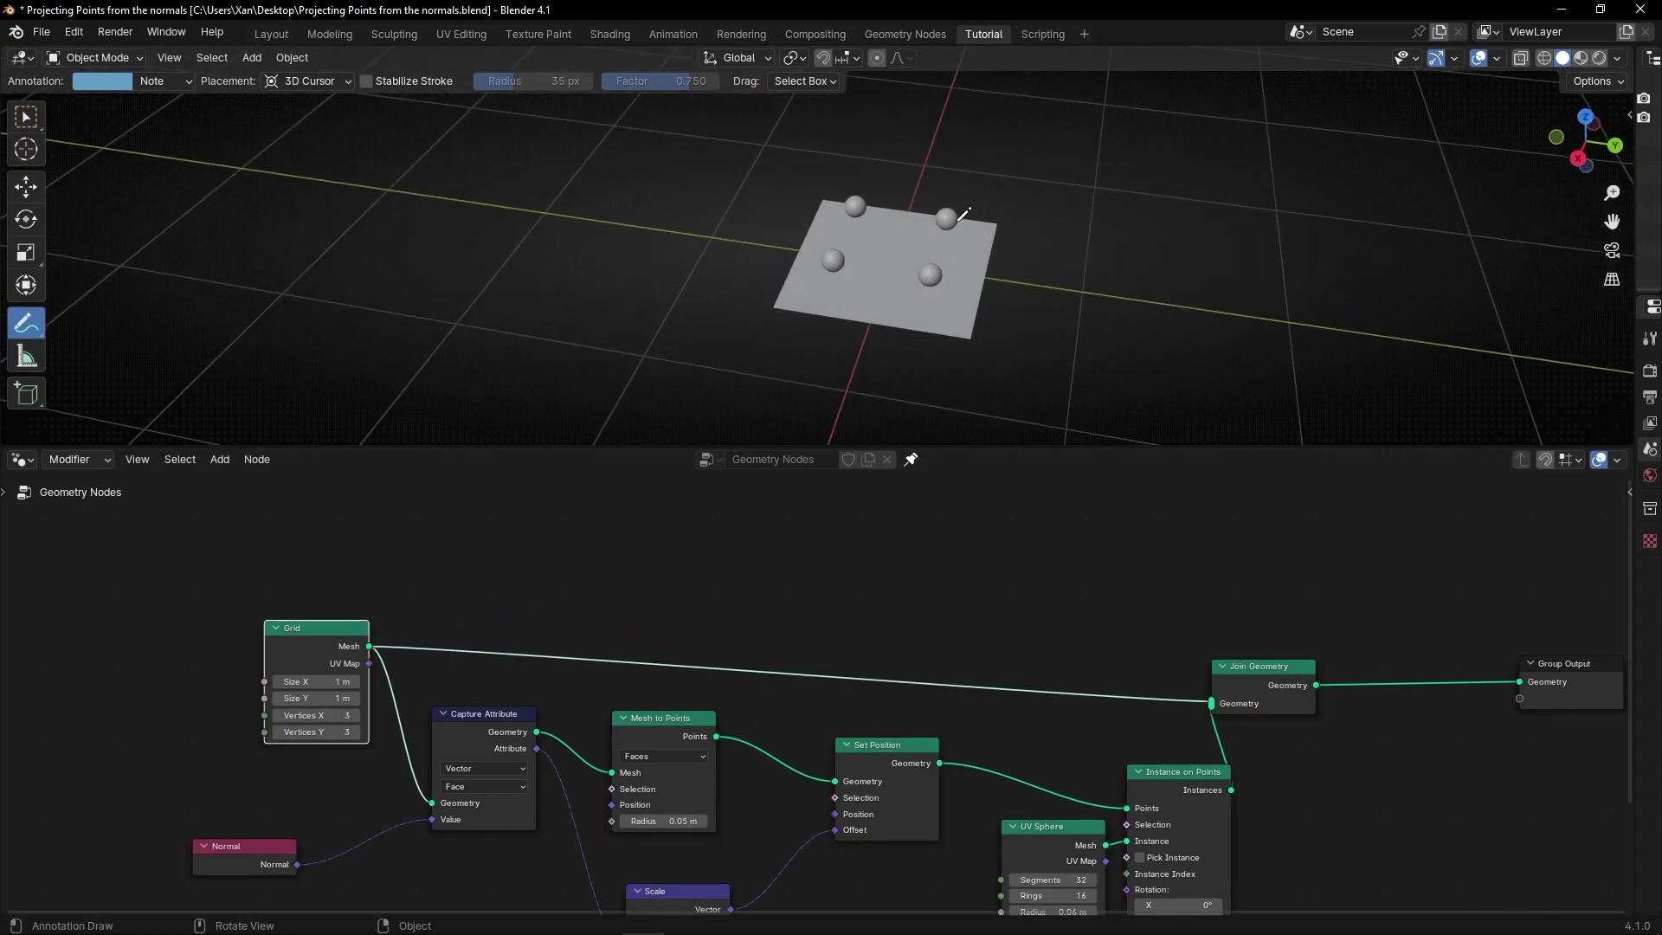
{"action": "middle_click_drag", "start_coordinate": [395, 649], "coordinate": [631, 616]}
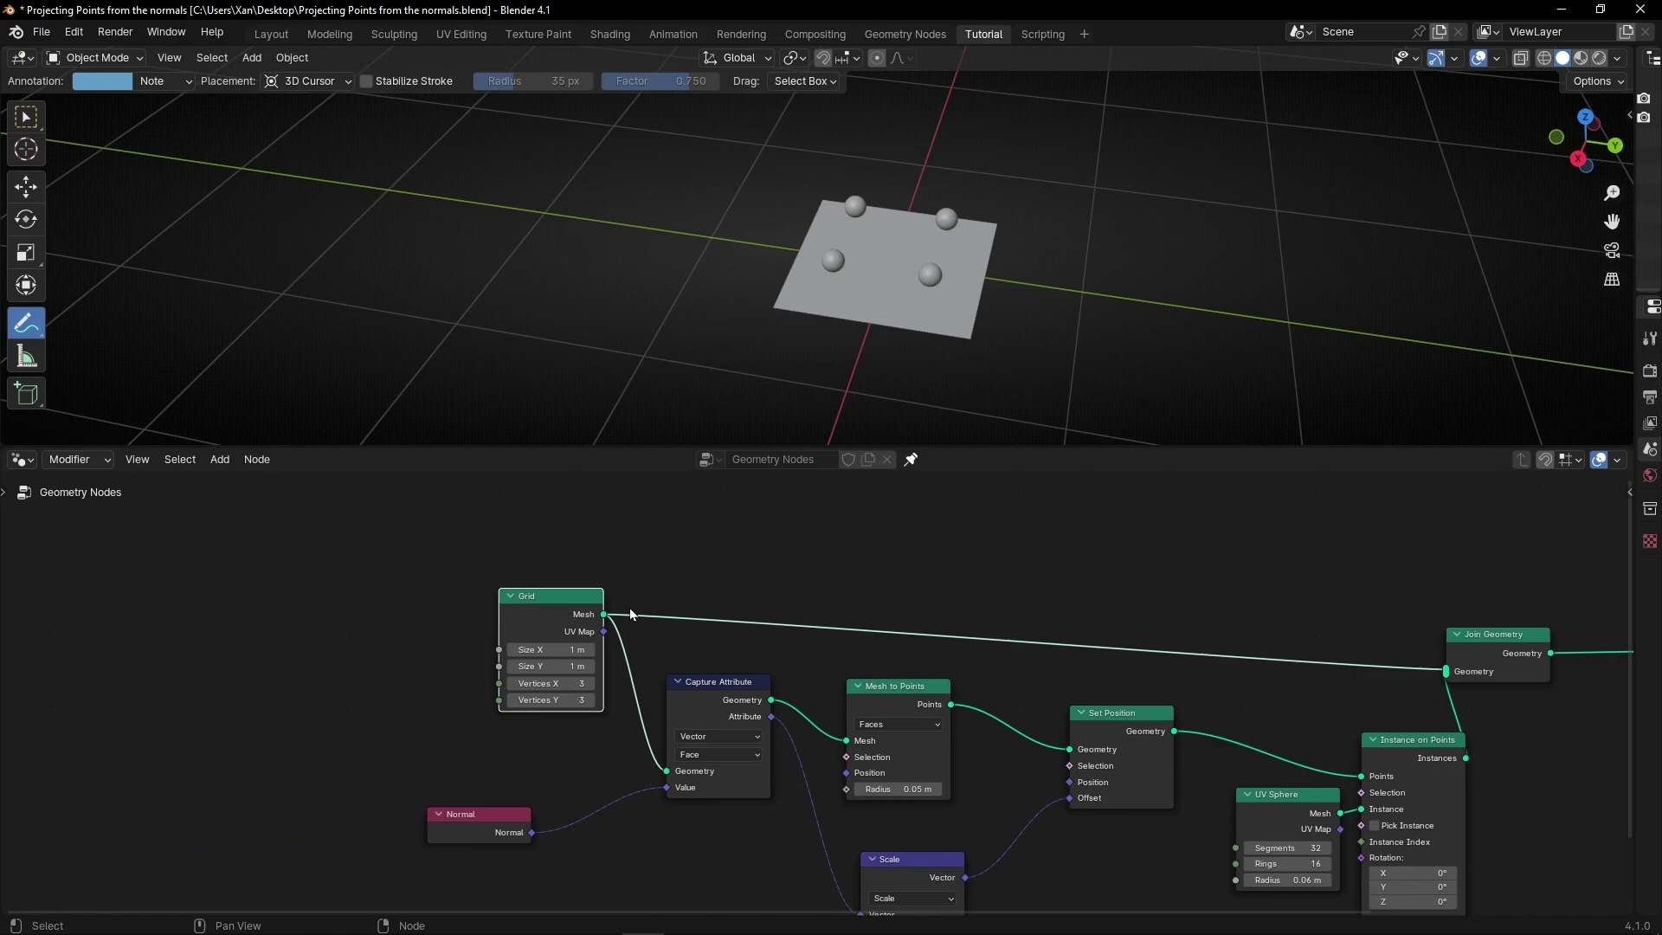
{"action": "scroll", "coordinate": [553, 681], "scroll_direction": "up", "scroll_amount": 7}
Set the Grid node's vertices to 2×2, then raise them to 7×7.
{"action": "middle_click_drag", "start_coordinate": [545, 689], "coordinate": [645, 721]}
{"action": "left_click_drag", "start_coordinate": [488, 708], "coordinate": [461, 736]}
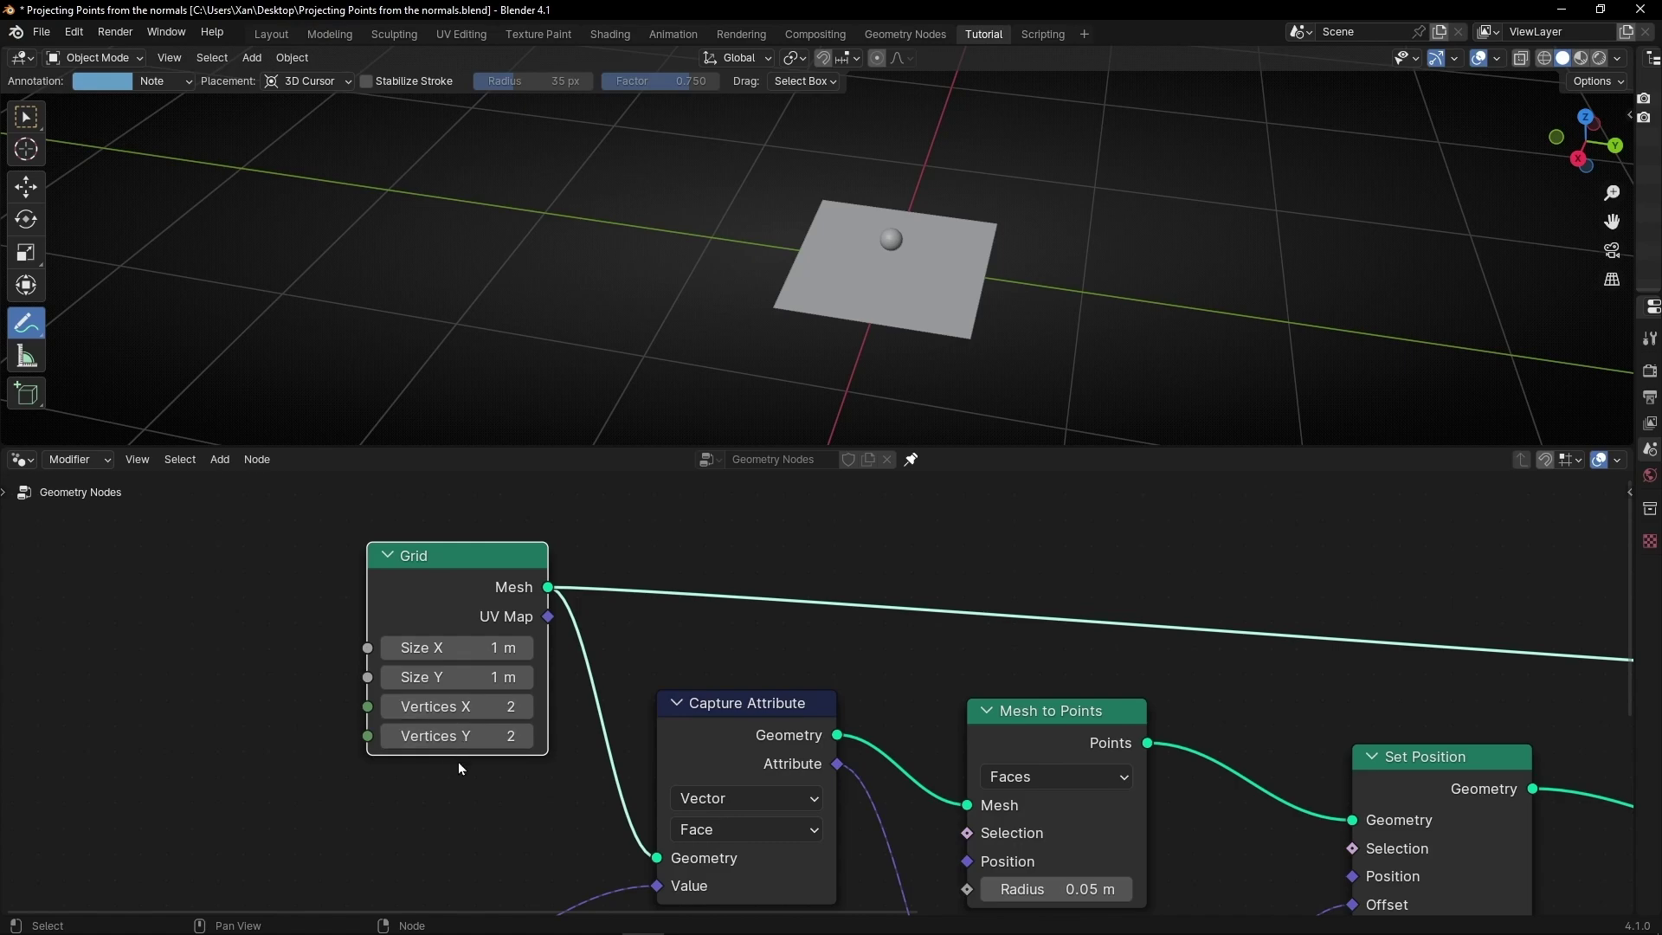
{"action": "middle_click_drag", "start_coordinate": [1008, 353], "coordinate": [939, 286]}
{"action": "middle_click_drag", "start_coordinate": [883, 676], "coordinate": [685, 597]}
{"action": "middle_click_drag", "start_coordinate": [902, 293], "coordinate": [853, 208]}
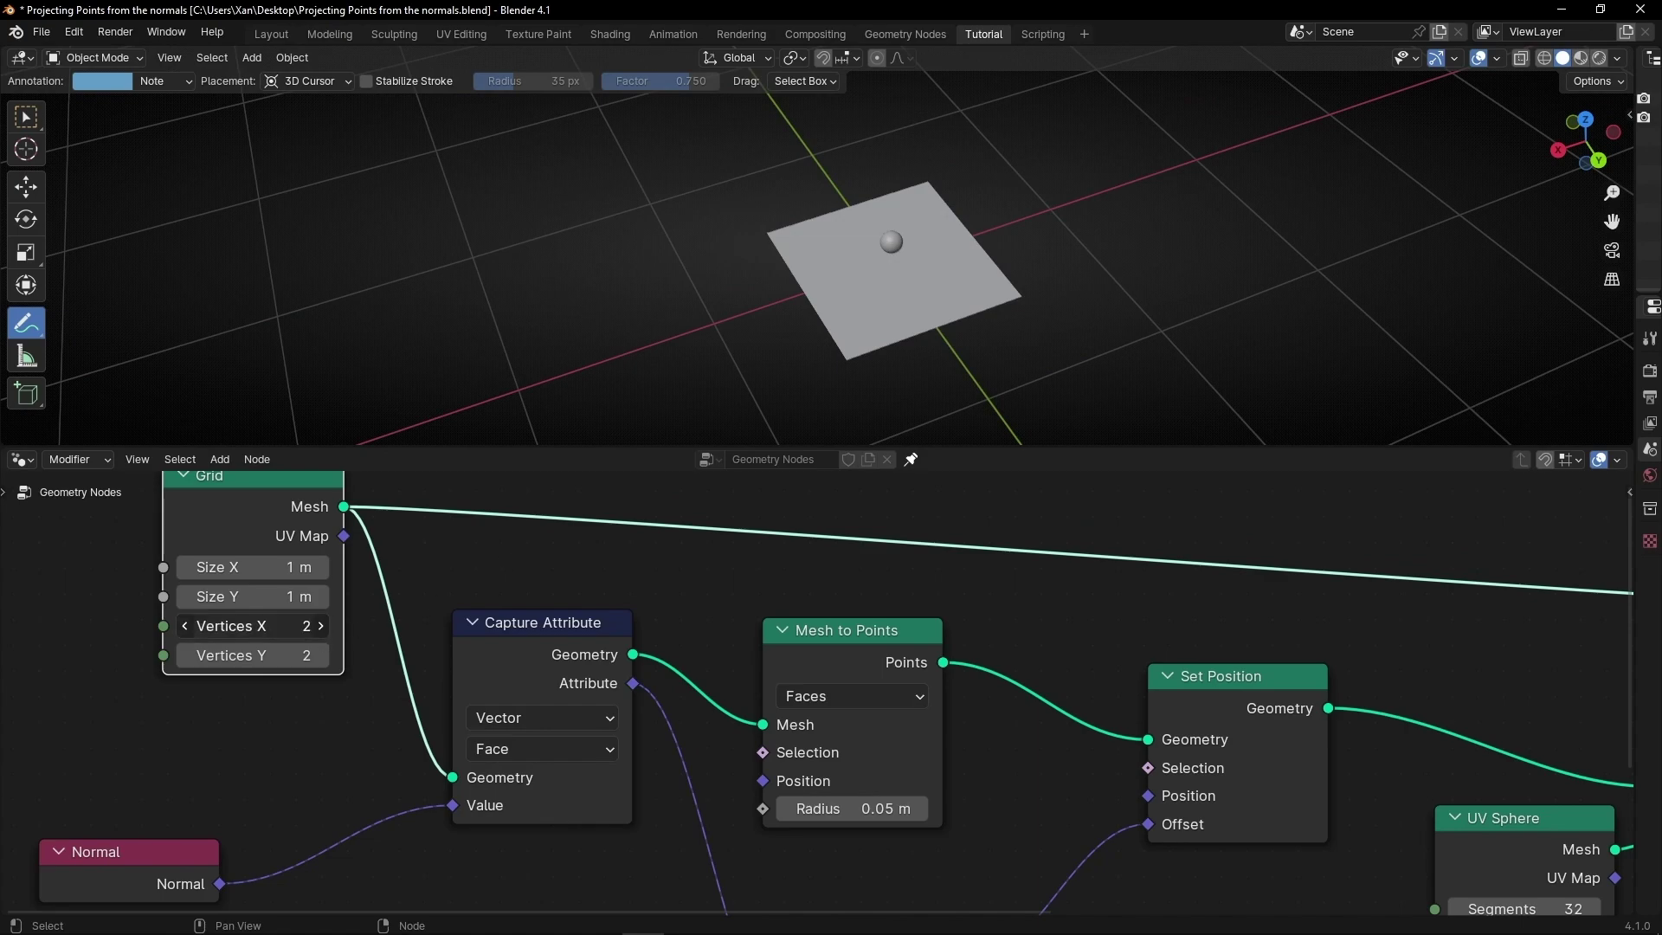
{"action": "mouse_move", "coordinate": [252, 641]}
{"action": "left_mouse_down"}
{"action": "mouse_move", "coordinate": [284, 641]}
{"action": "mouse_move", "coordinate": [262, 641]}
{"action": "left_mouse_up"}
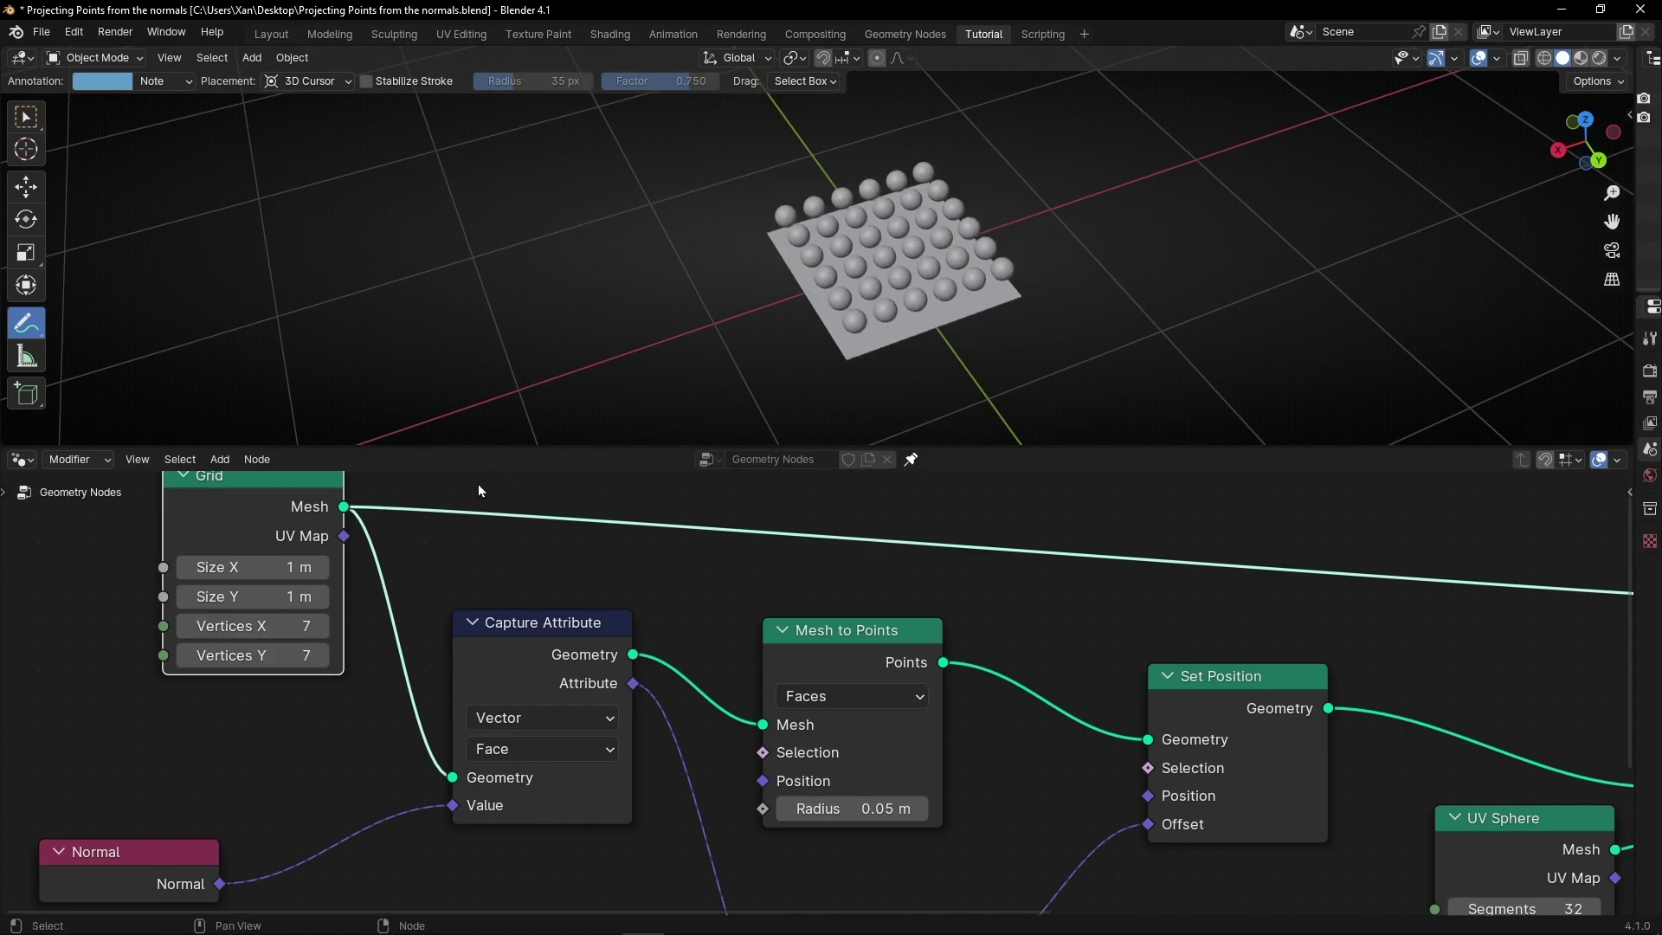
{"action": "mouse_move", "coordinate": [445, 535]}
{"action": "middle_mouse_down"}
{"action": "mouse_move", "coordinate": [475, 526]}
{"action": "mouse_move", "coordinate": [427, 522]}
{"action": "middle_mouse_up"}
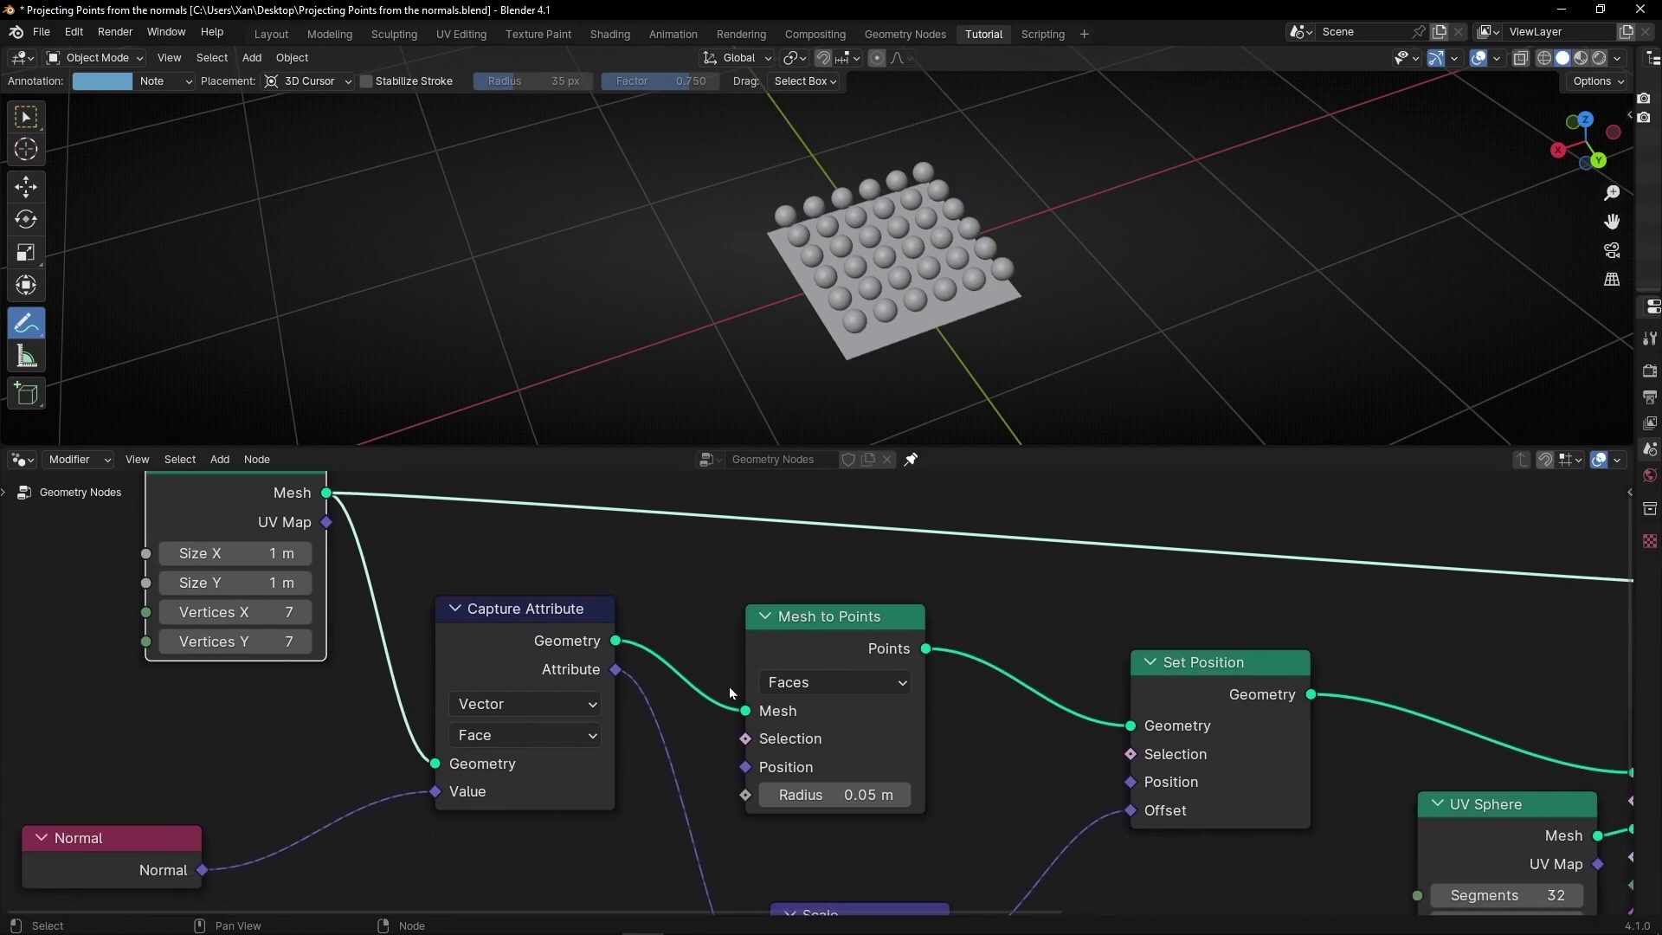
Replace Mesh to Points with a Distribute Points on Faces node.
{"action": "left_click", "coordinate": [824, 617]}
{"action": "key", "text": "ctrl+x"}
{"action": "key", "text": "shift+a"}
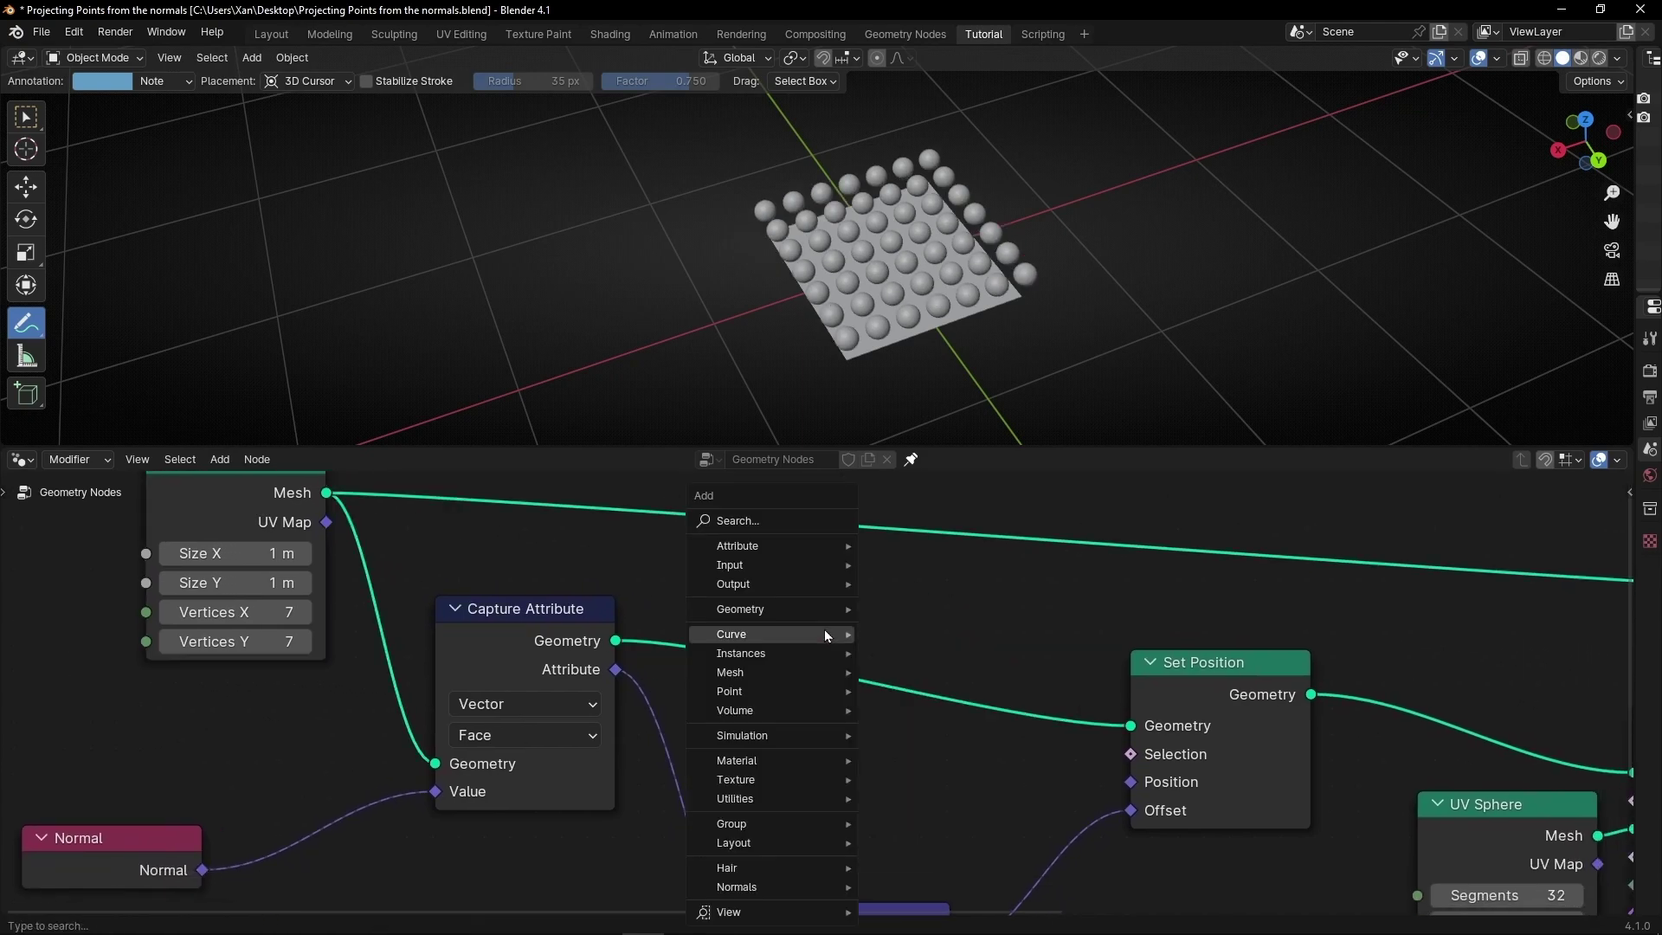
{"action": "mouse_move", "coordinate": [824, 635]}
{"action": "type", "text": "distr"}
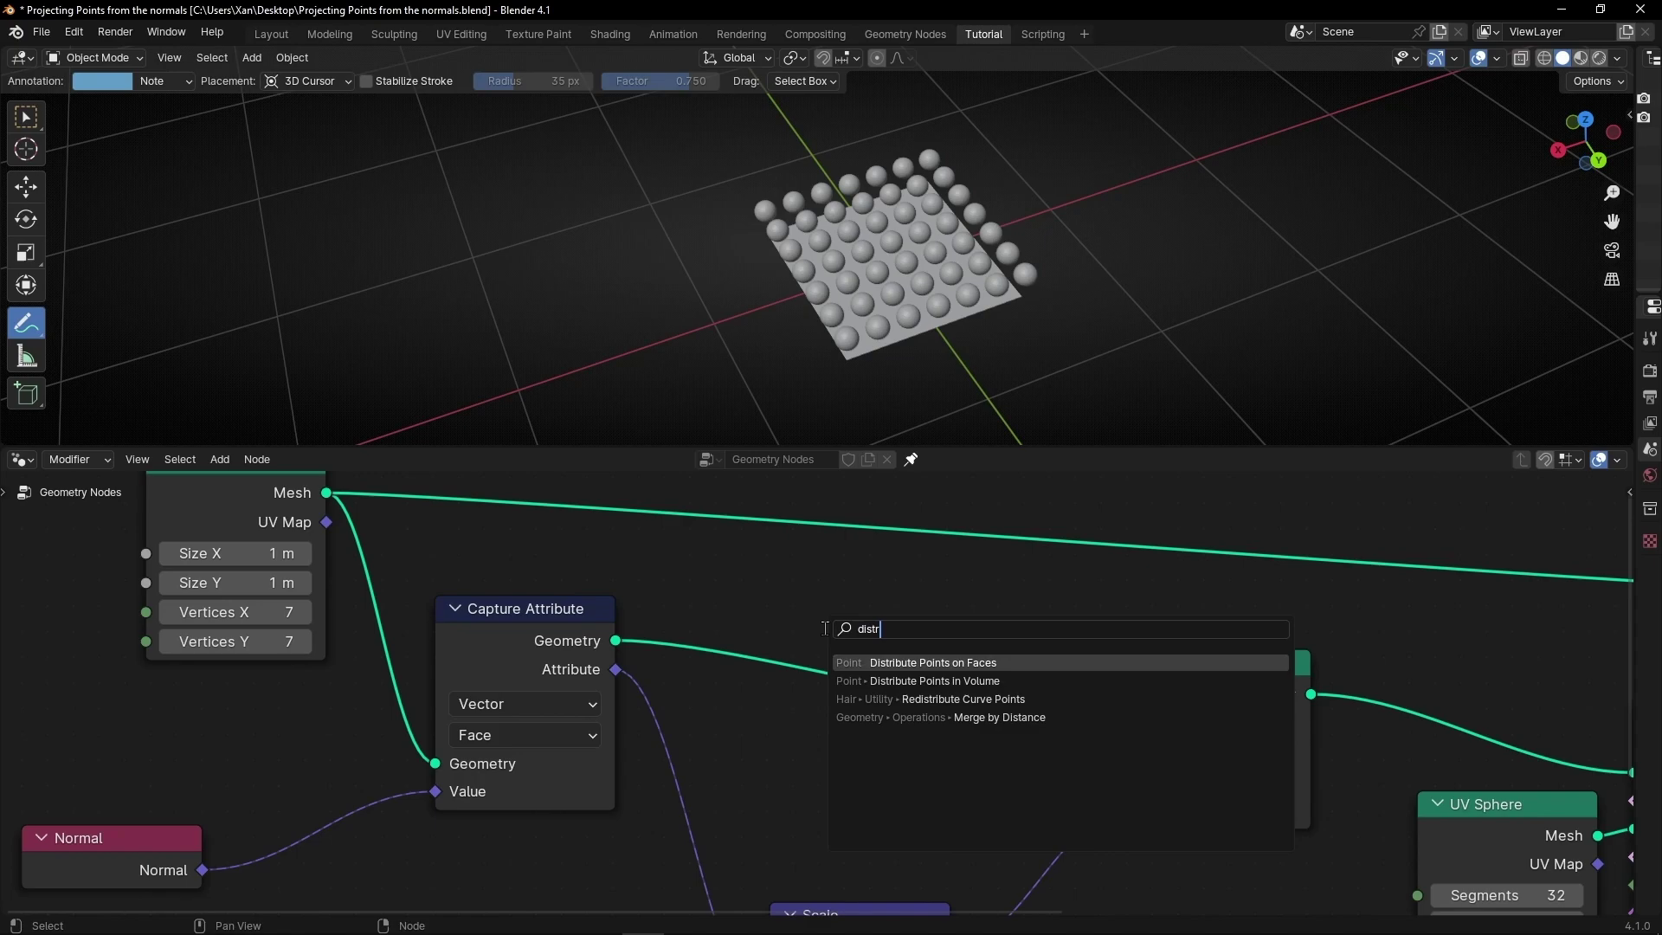
{"action": "key", "text": "Return"}
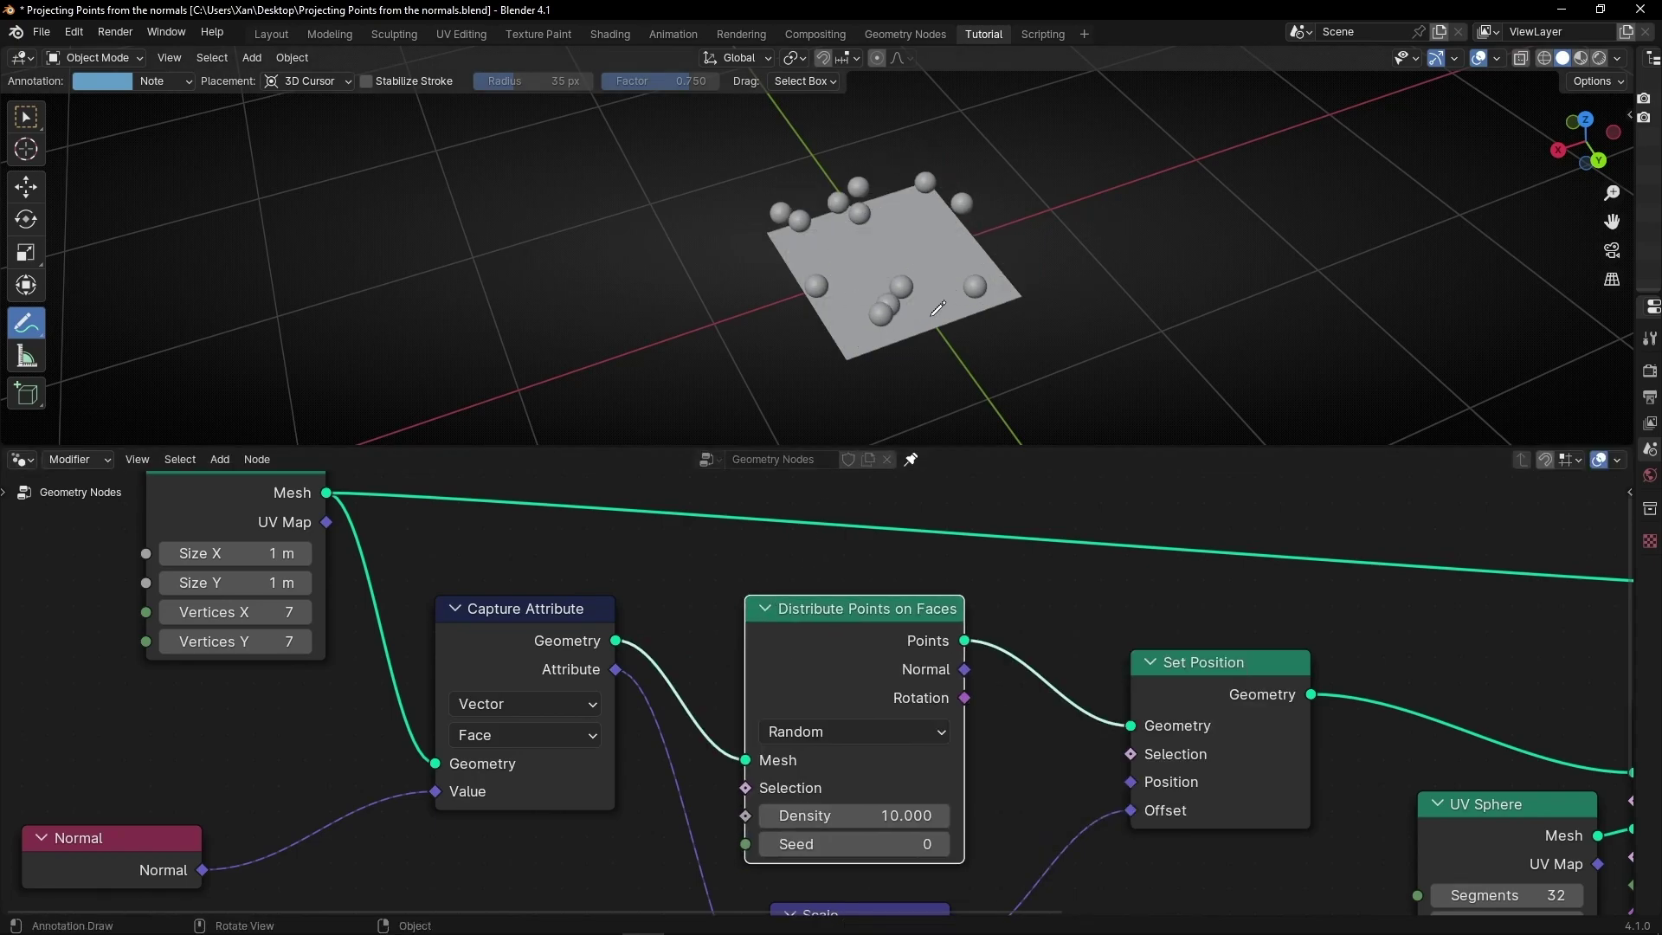
Enlarge the grid to 2.9 m per side and reset the offset Scale to 0.
{"action": "middle_click_drag", "start_coordinate": [937, 309], "coordinate": [824, 296]}
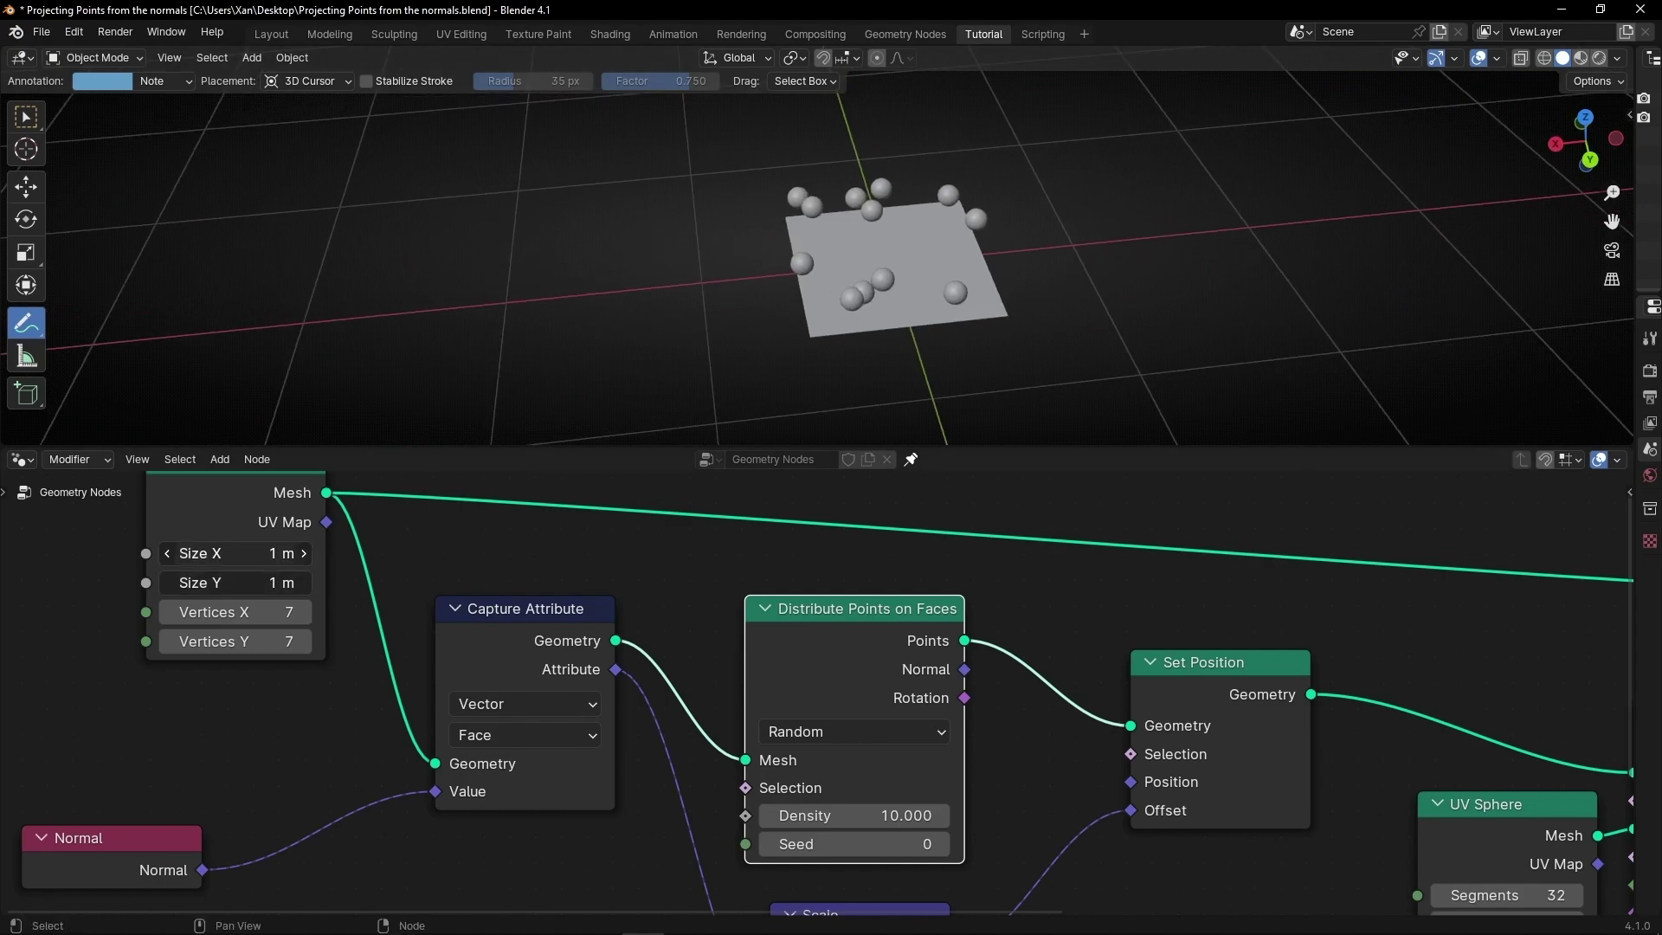
{"action": "left_click_drag", "start_coordinate": [235, 582], "coordinate": [400, 583]}
{"action": "scroll", "coordinate": [918, 341], "scroll_direction": "down", "scroll_amount": 4}
{"action": "middle_click_drag", "start_coordinate": [920, 342], "coordinate": [970, 270]}
{"action": "middle_click_drag", "start_coordinate": [1030, 765], "coordinate": [1016, 618]}
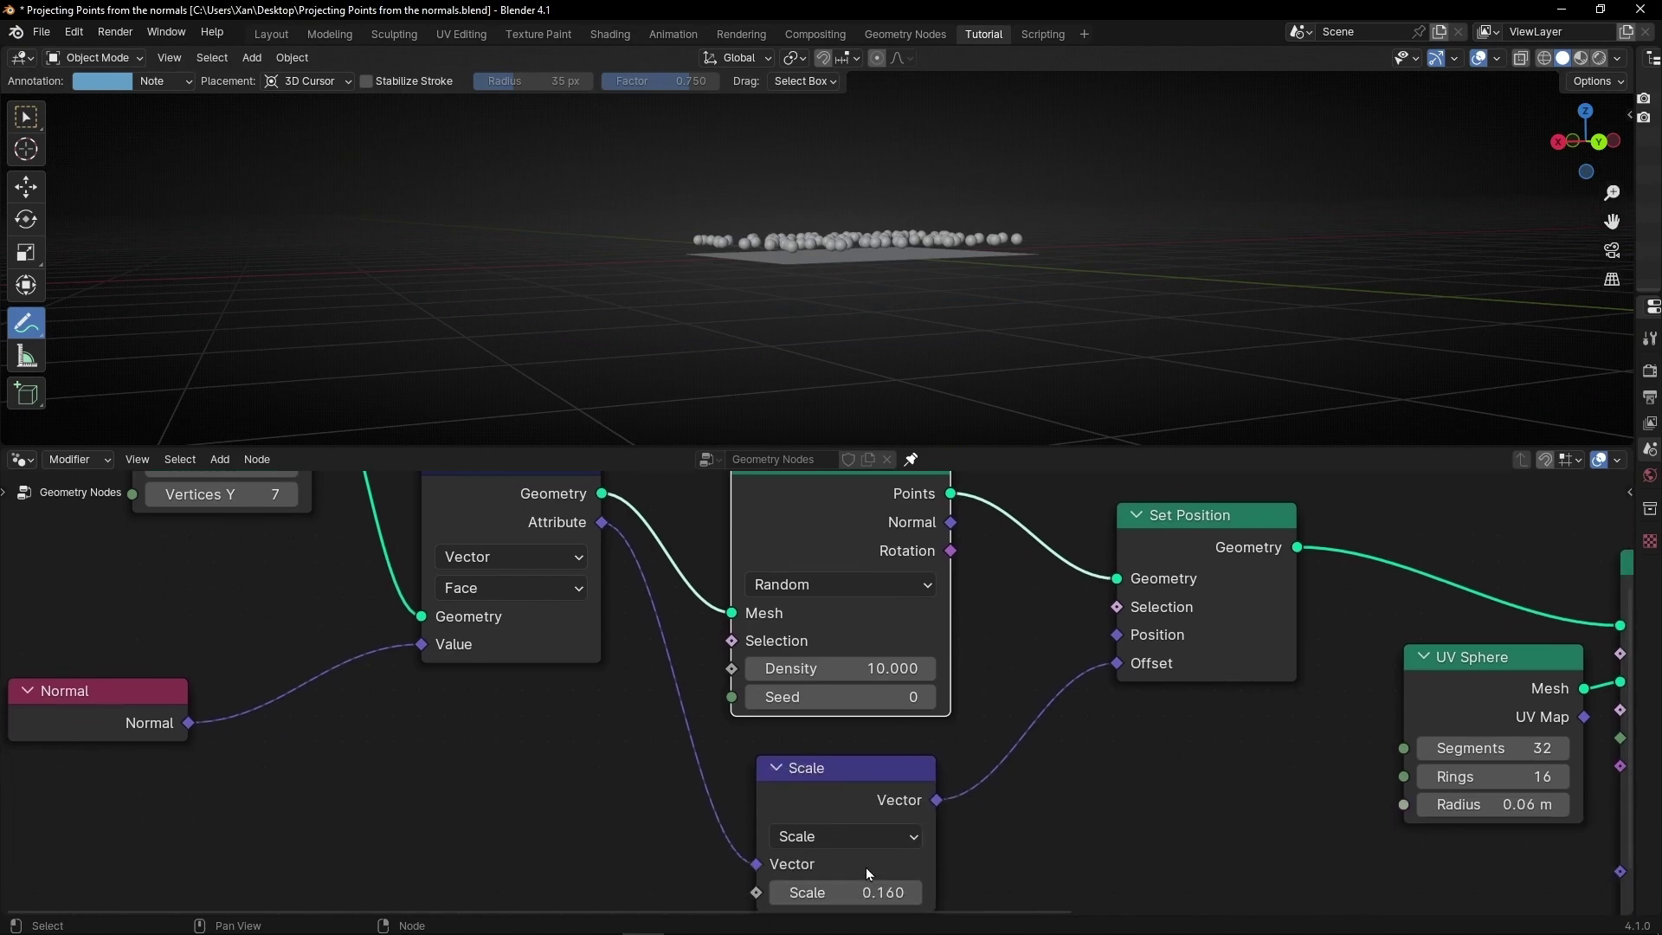
{"action": "type", "text": "0"}
{"action": "key", "text": "Return"}
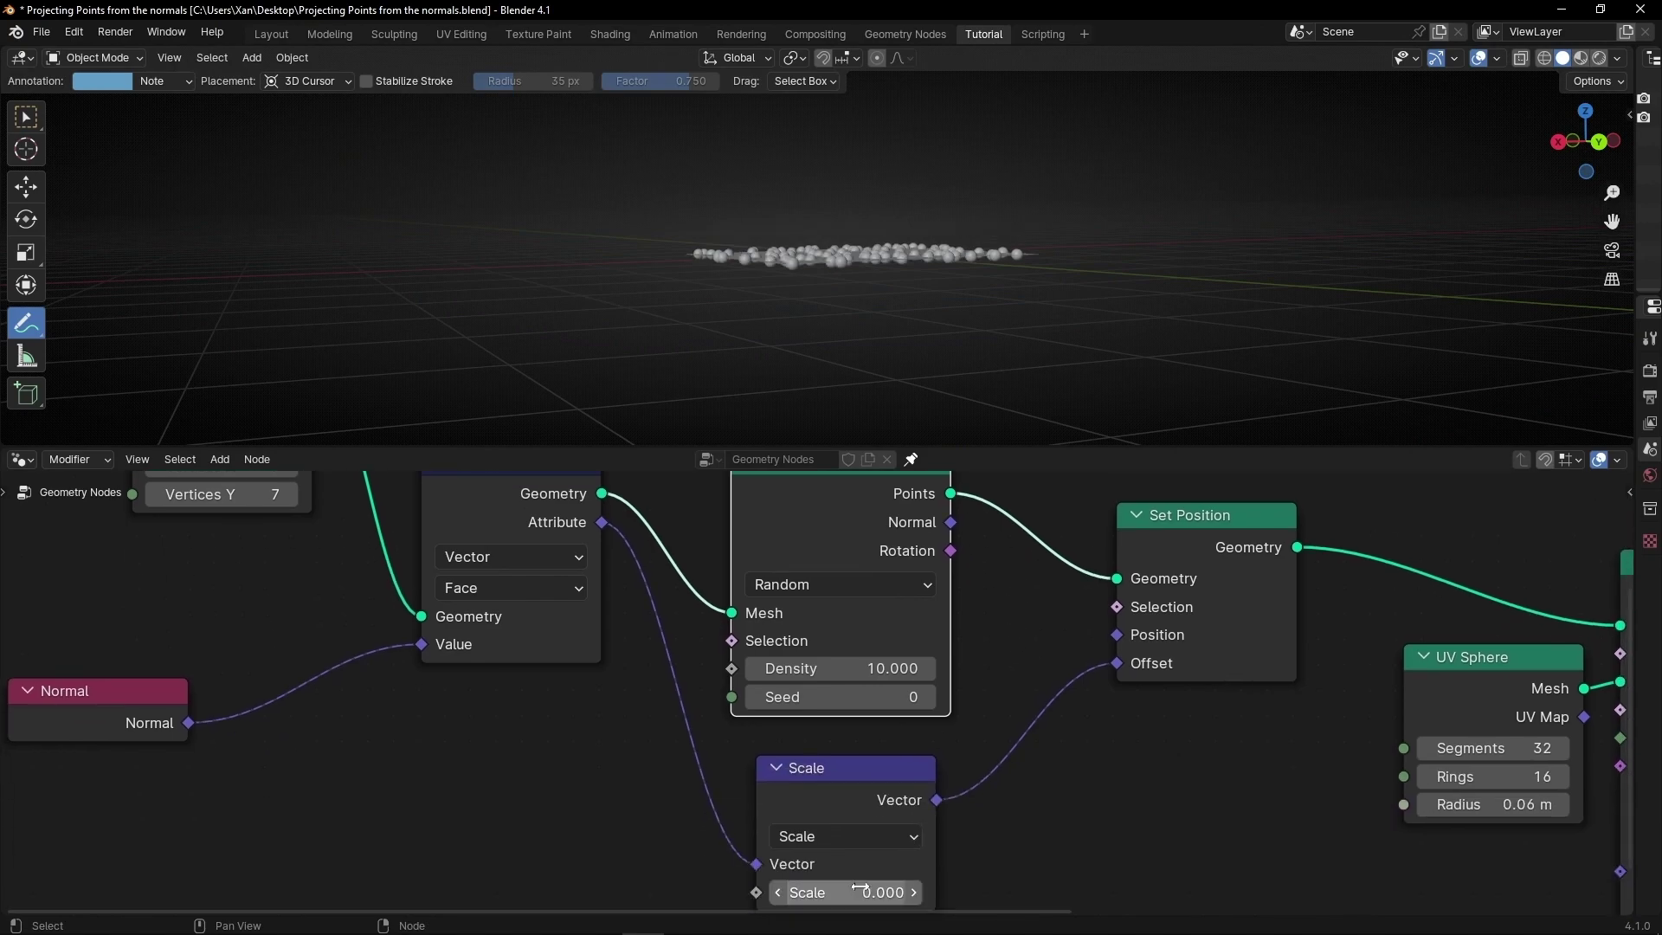
Raise the point density to 23.14 and lift the spheres along the normals at Scale 1.650.
{"action": "middle_click_drag", "start_coordinate": [987, 323], "coordinate": [857, 299]}
{"action": "left_click_drag", "start_coordinate": [808, 672], "coordinate": [917, 668]}
{"action": "middle_click_drag", "start_coordinate": [1073, 874], "coordinate": [1068, 785]}
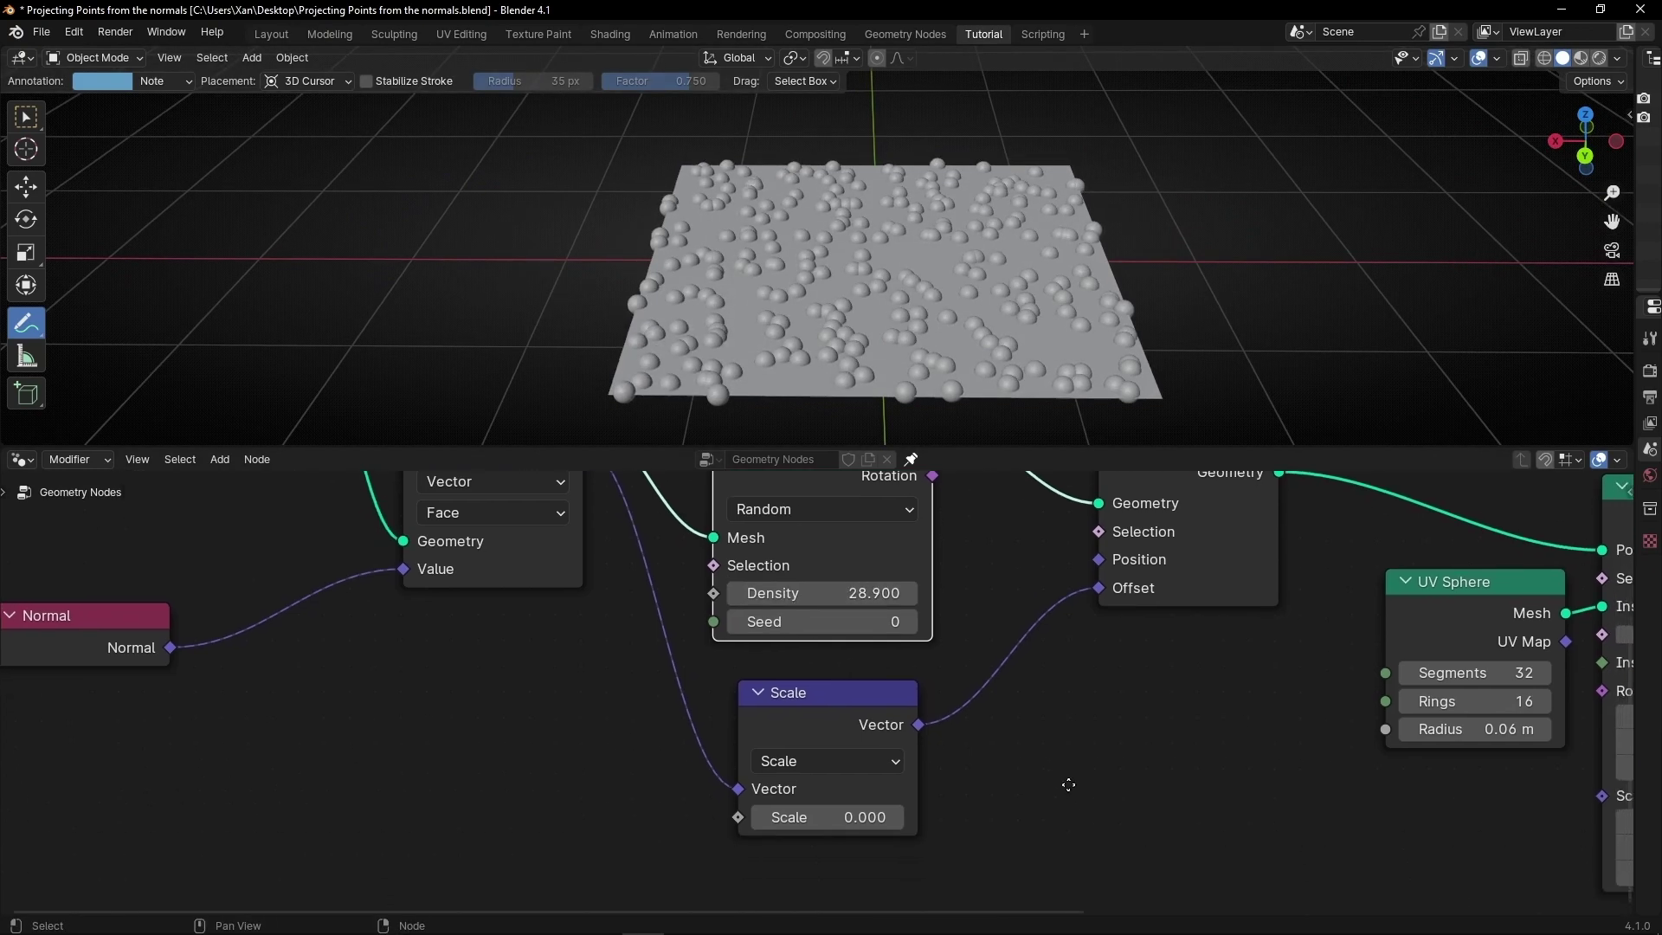
{"action": "left_click_drag", "start_coordinate": [836, 819], "coordinate": [966, 820], "text": "shift"}
{"action": "scroll", "coordinate": [935, 286], "scroll_direction": "down", "scroll_amount": 4}
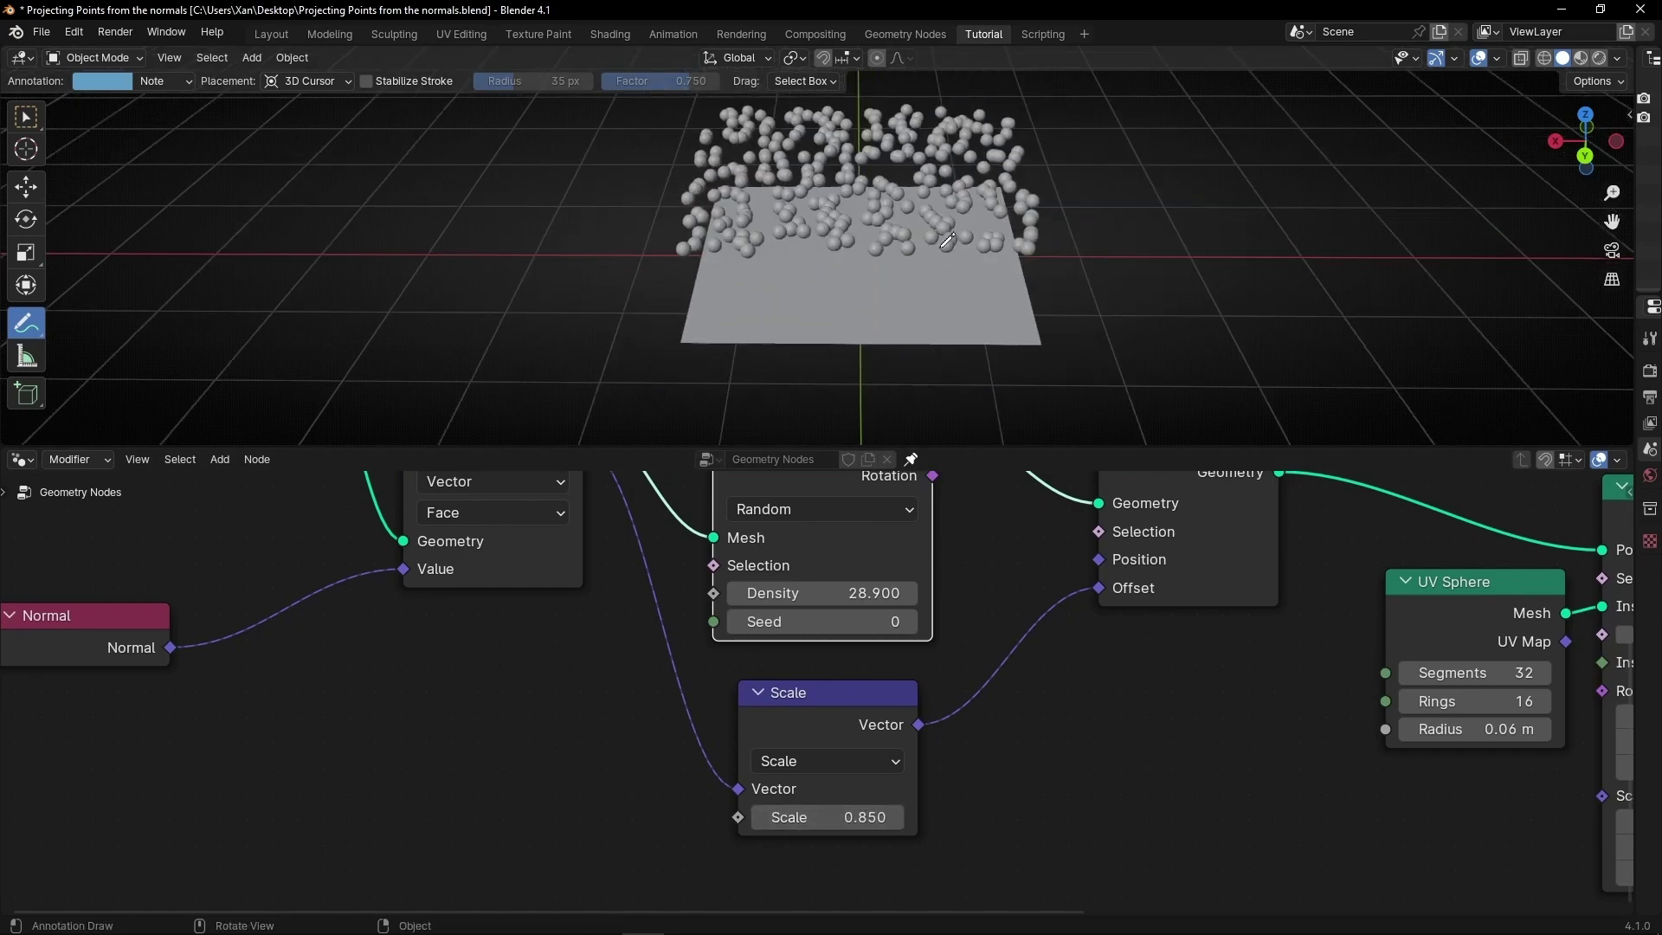
{"action": "middle_click_drag", "start_coordinate": [952, 290], "coordinate": [1064, 329]}
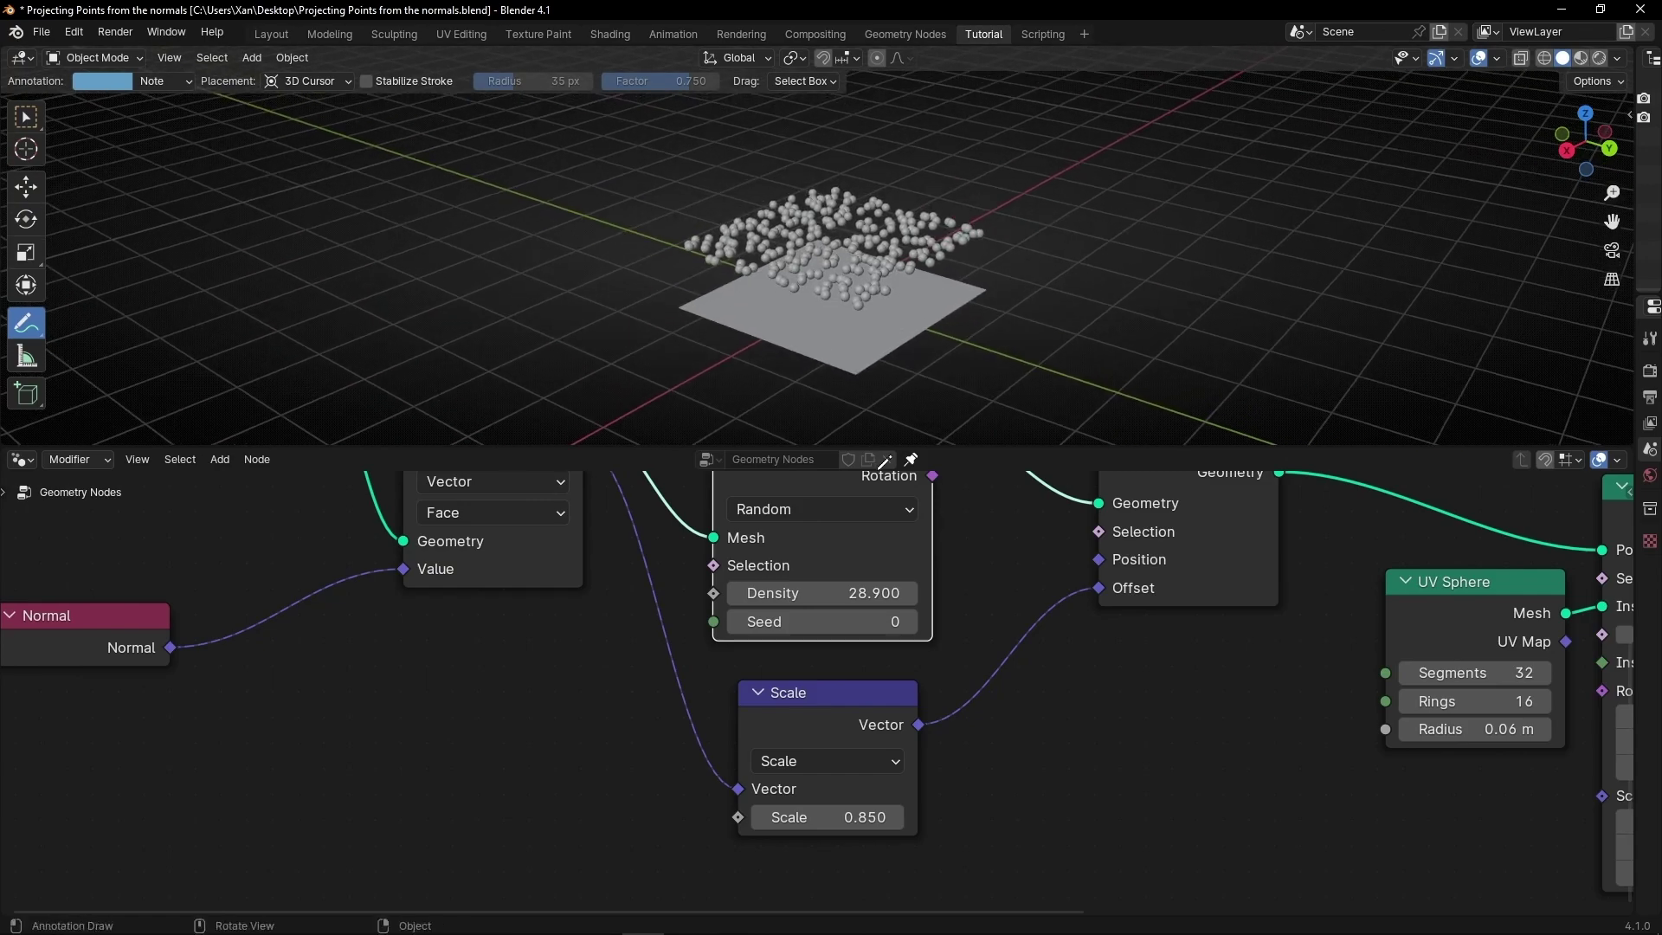
{"action": "left_click_drag", "start_coordinate": [829, 594], "coordinate": [783, 593], "text": "shift"}
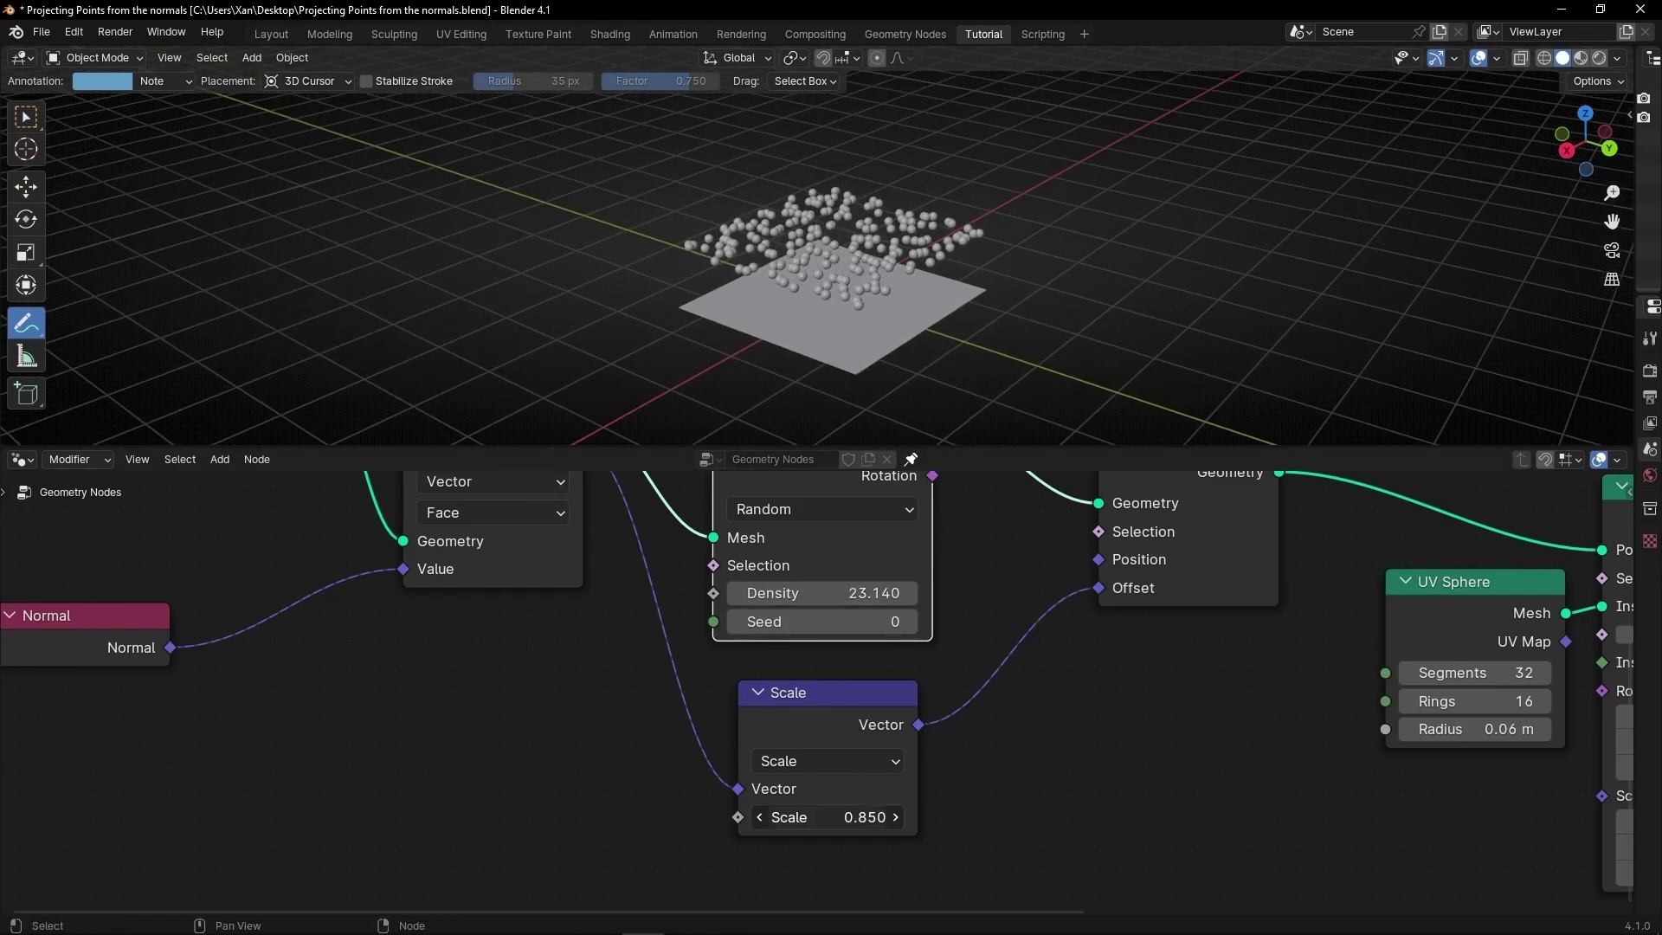
{"action": "left_click_drag", "start_coordinate": [831, 817], "coordinate": [896, 817]}
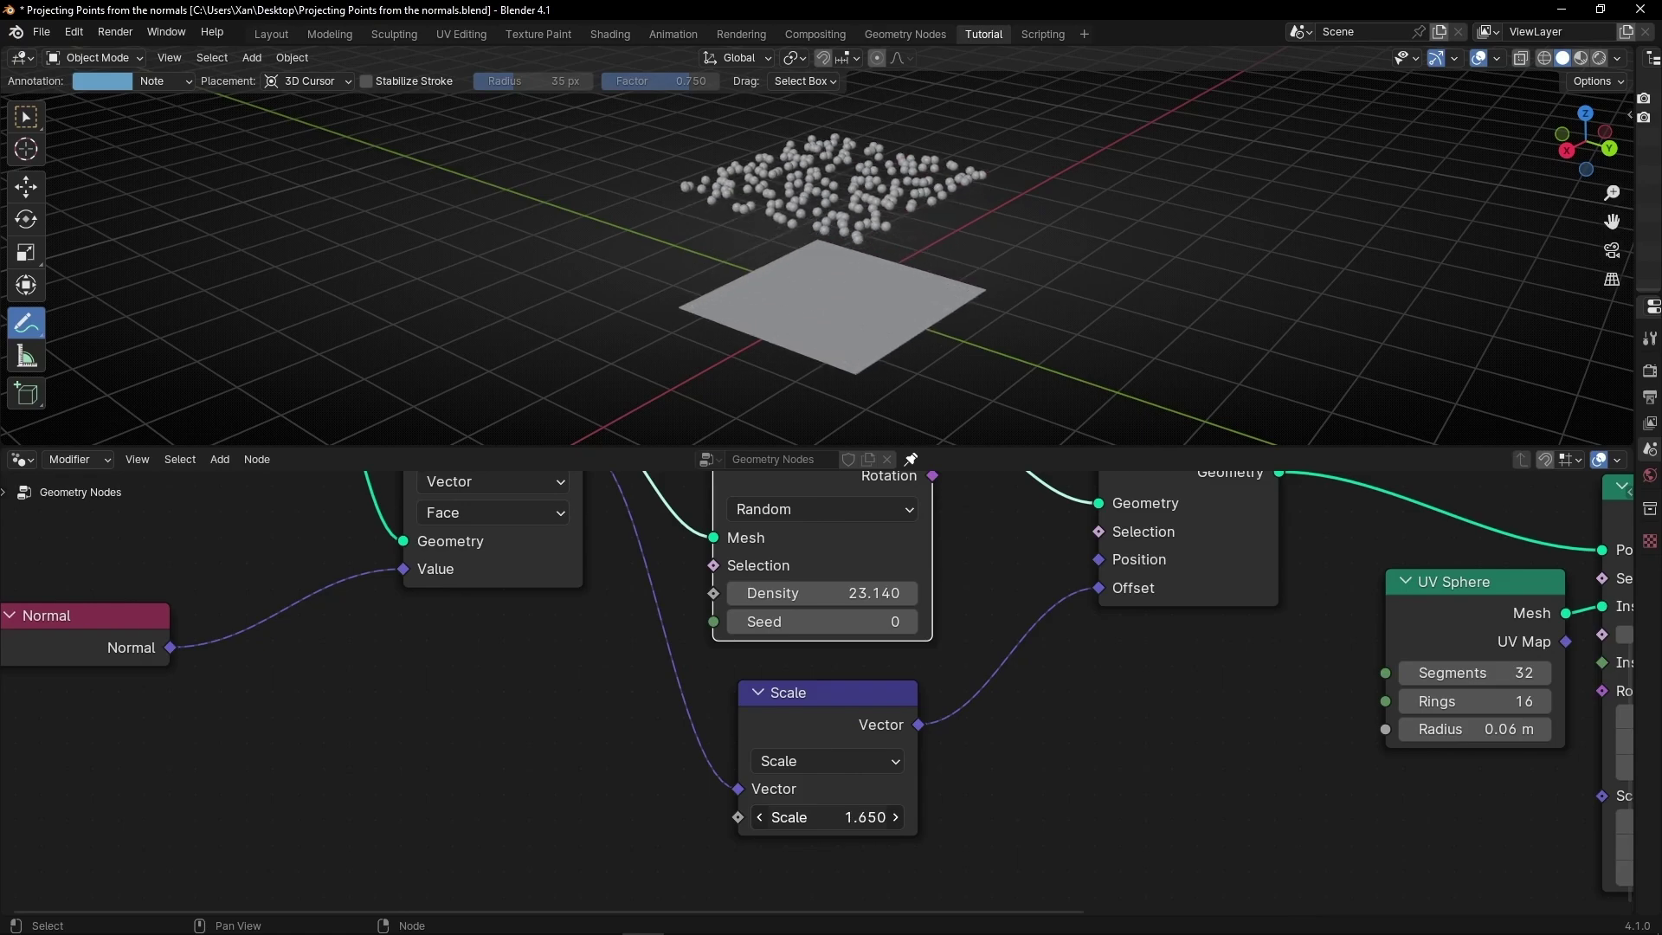
{"action": "middle_click_drag", "start_coordinate": [1021, 251], "coordinate": [1066, 249]}
{"action": "middle_click_drag", "start_coordinate": [340, 559], "coordinate": [729, 824]}
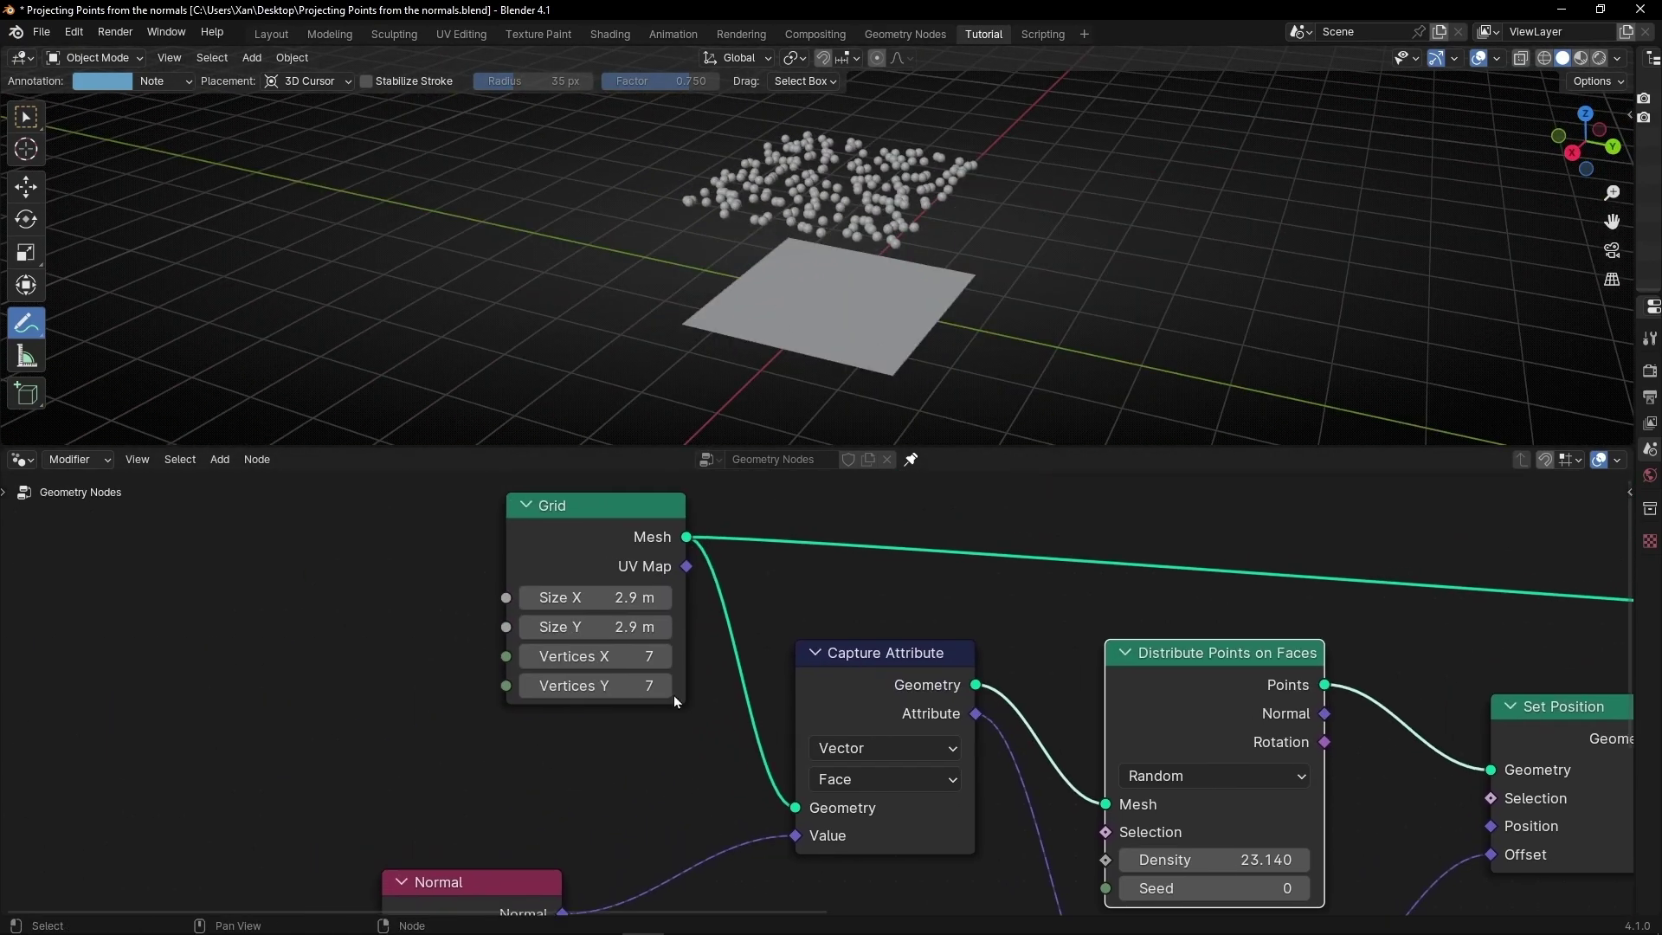
Replace the Grid node with an Ico Sphere feeding Capture Attribute and Join Geometry.
{"action": "left_click", "coordinate": [561, 551]}
{"action": "key", "text": "x"}
{"action": "key", "text": "shift+a"}
{"action": "type", "text": "ico"}
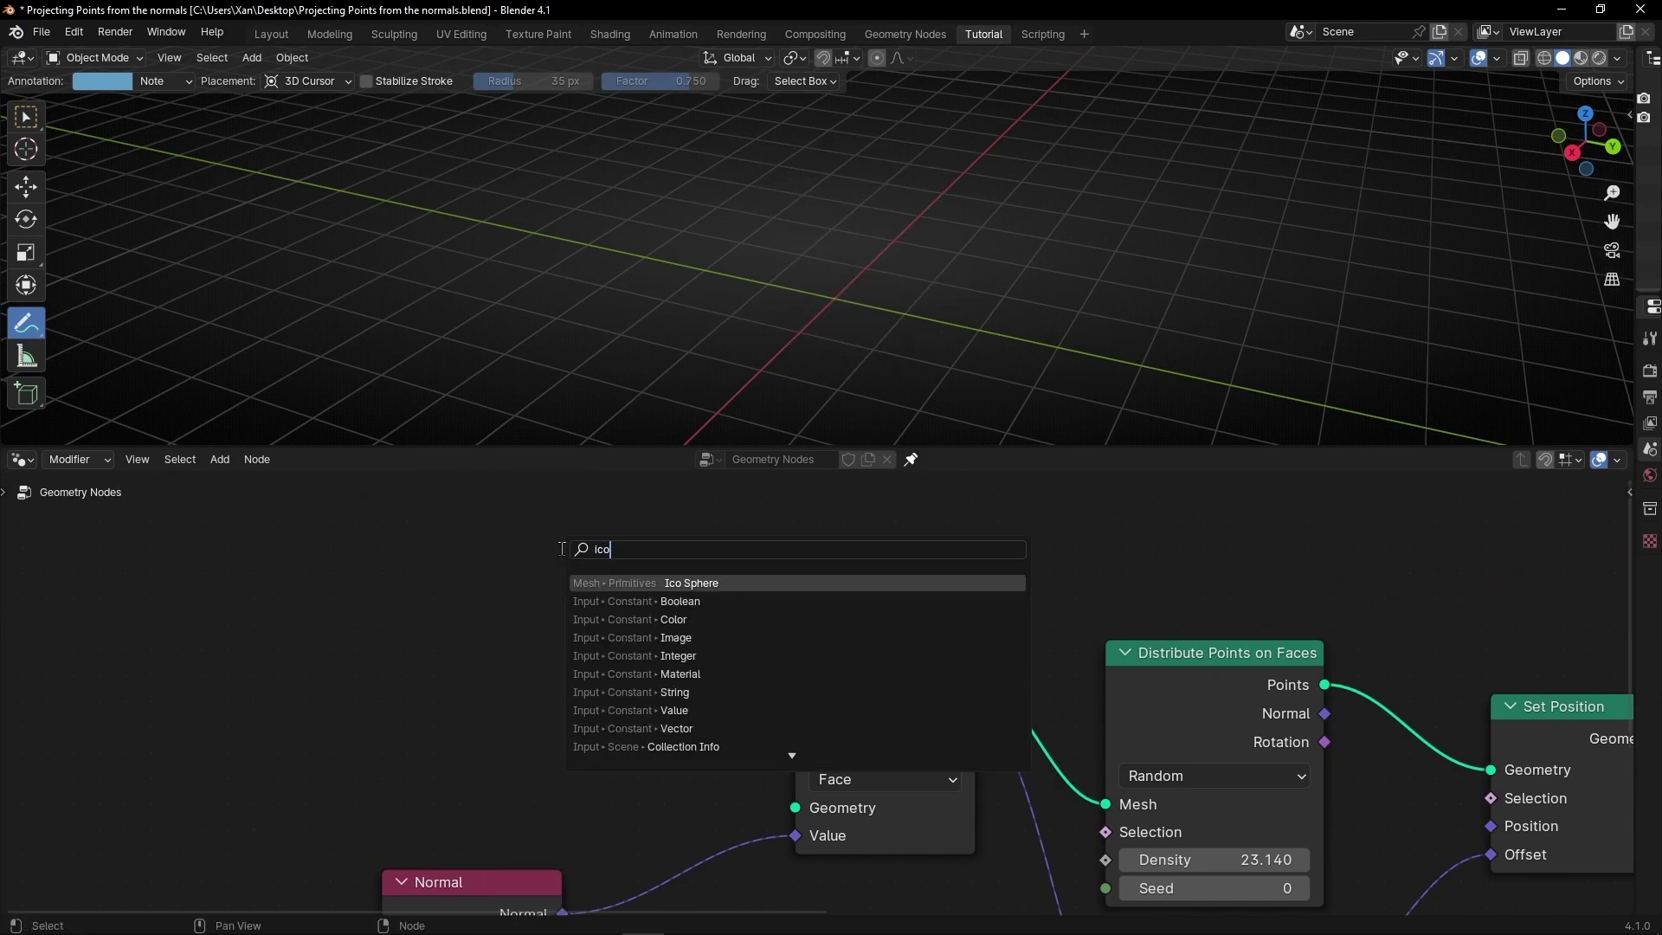
{"action": "key", "text": "Return"}
{"action": "left_click", "coordinate": [561, 548]}
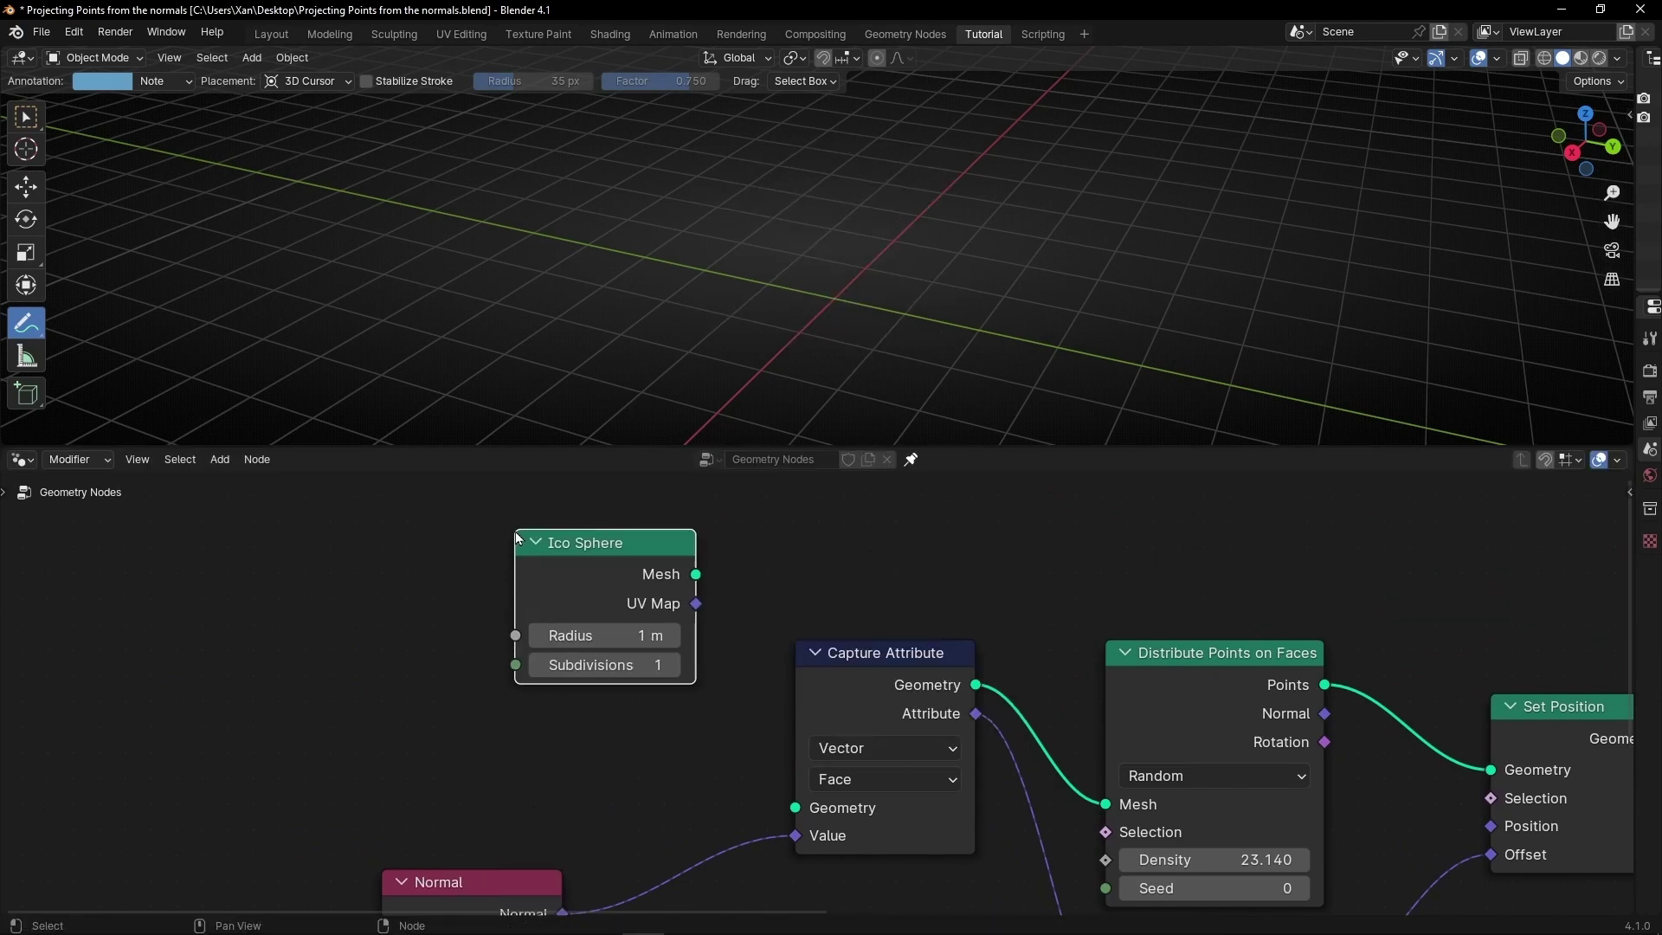
{"action": "left_click_drag", "start_coordinate": [742, 593], "coordinate": [795, 808]}
{"action": "middle_click_drag", "start_coordinate": [949, 569], "coordinate": [691, 642]}
{"action": "scroll", "coordinate": [692, 642], "scroll_direction": "down", "scroll_amount": 2}
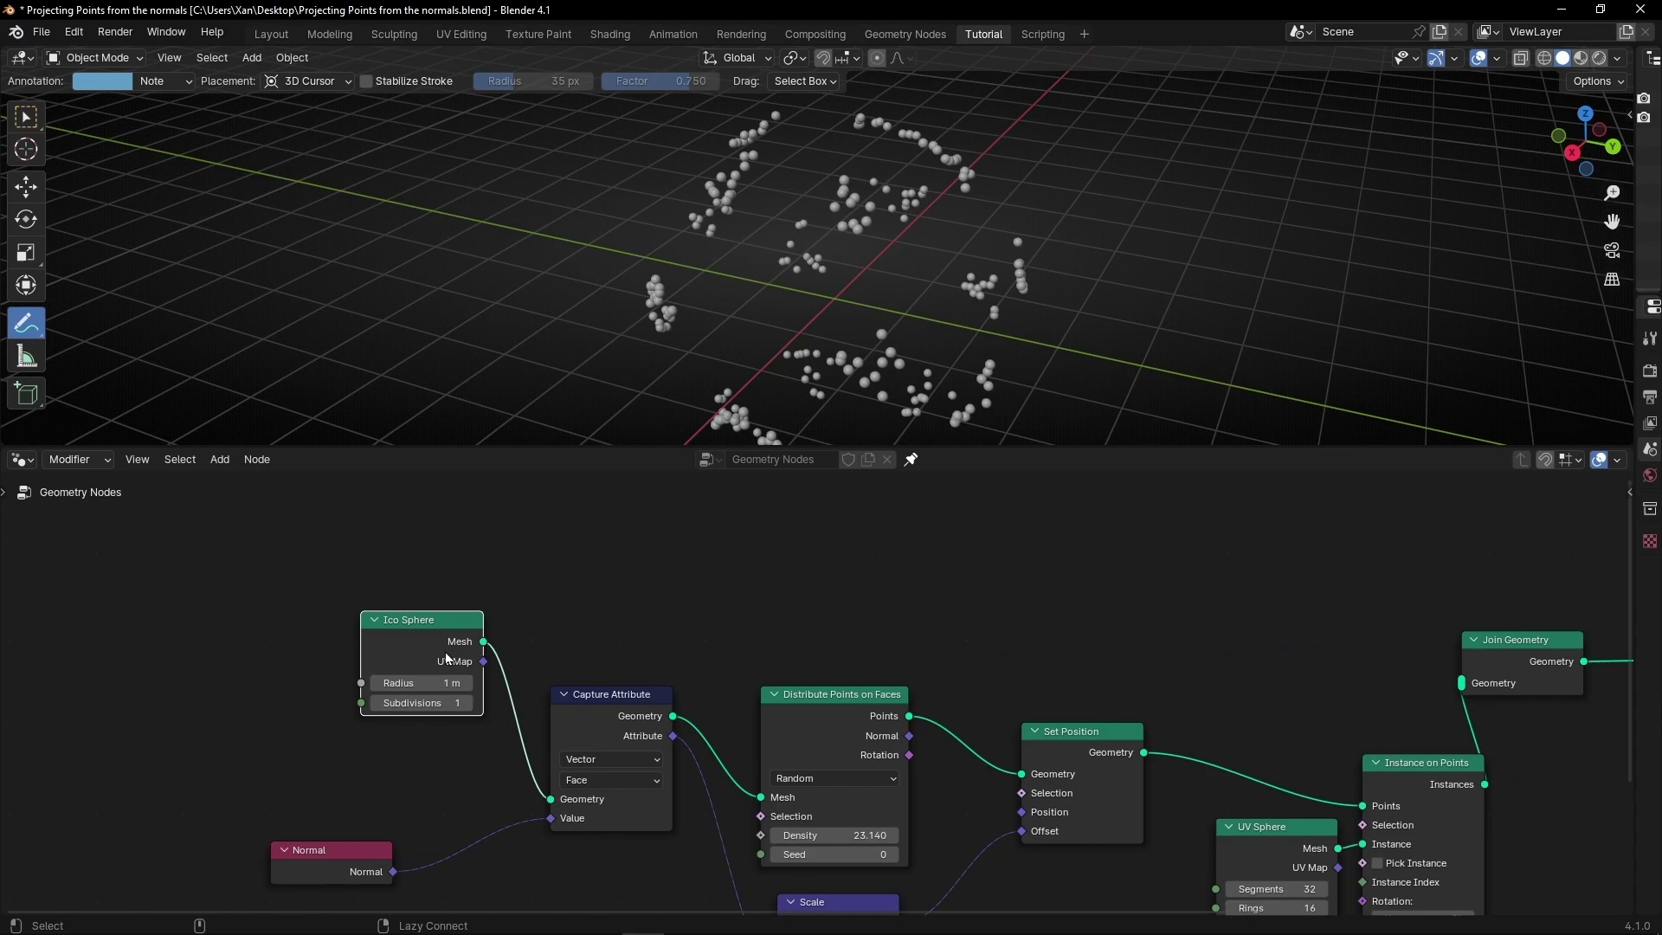
{"action": "left_click_drag", "start_coordinate": [483, 641], "coordinate": [1459, 645]}
{"action": "middle_click_drag", "start_coordinate": [871, 622], "coordinate": [836, 522]}
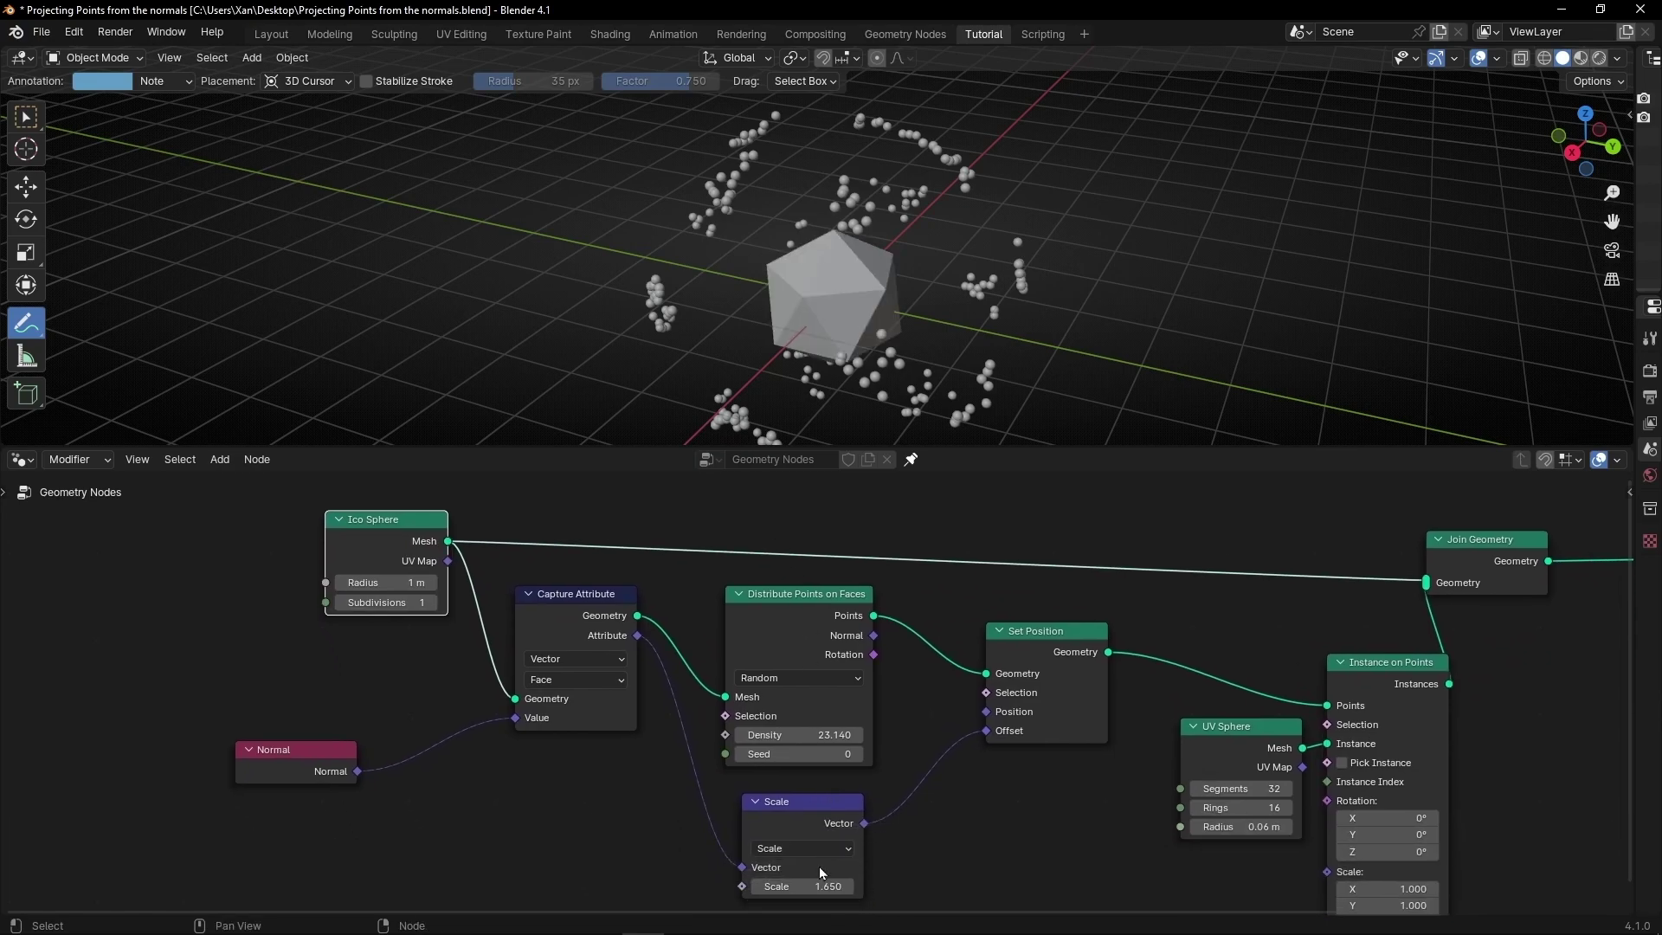
Set the offset Scale to 0 and center the icosphere in the 3D view.
{"action": "left_click", "coordinate": [812, 876]}
{"action": "left_click", "coordinate": [807, 880]}
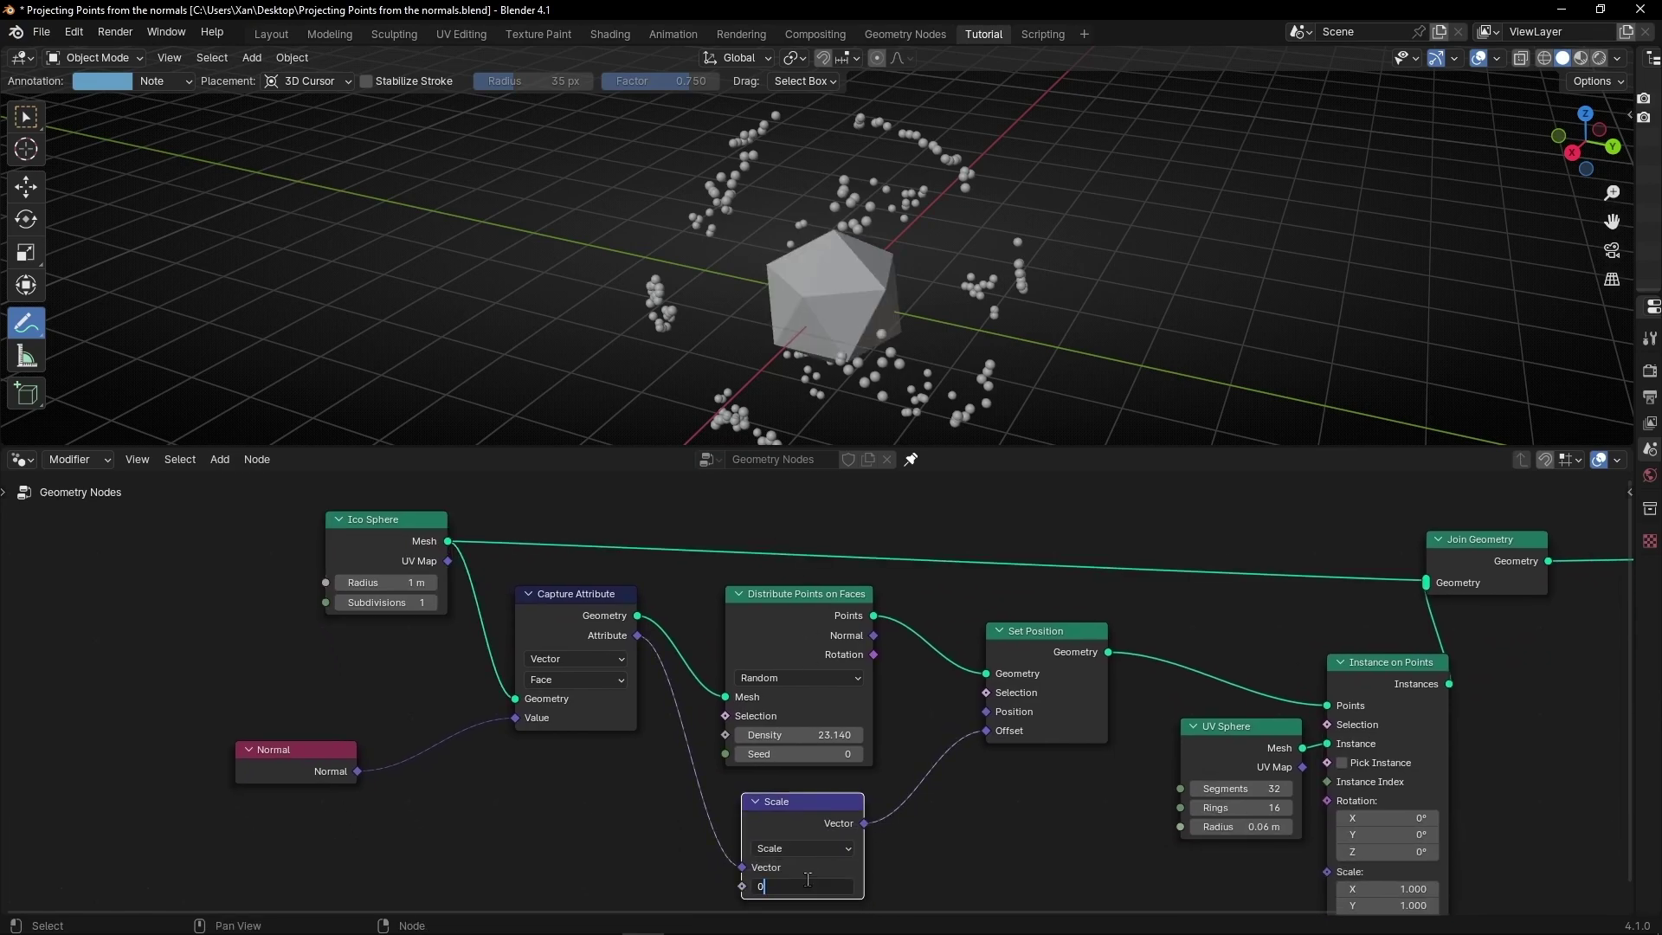
{"action": "type", "text": "0"}
{"action": "key", "text": "Return"}
{"action": "scroll", "coordinate": [800, 167], "scroll_direction": "up", "scroll_amount": 6}
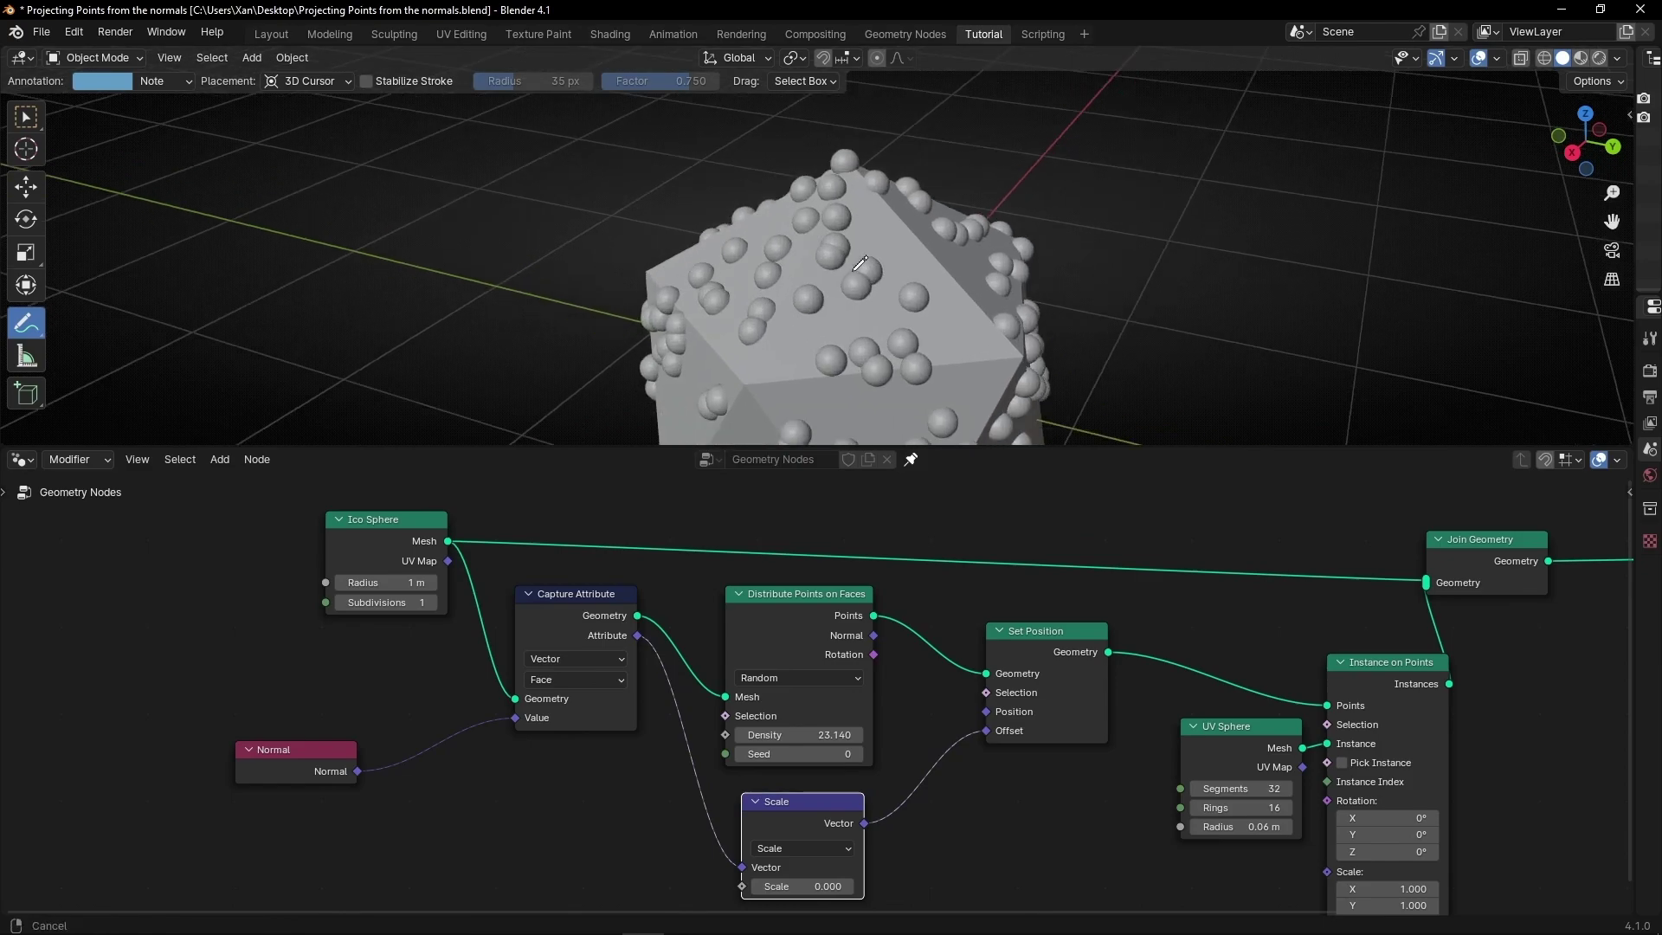
{"action": "middle_click_drag", "start_coordinate": [796, 143], "coordinate": [787, 221], "text": "shift"}
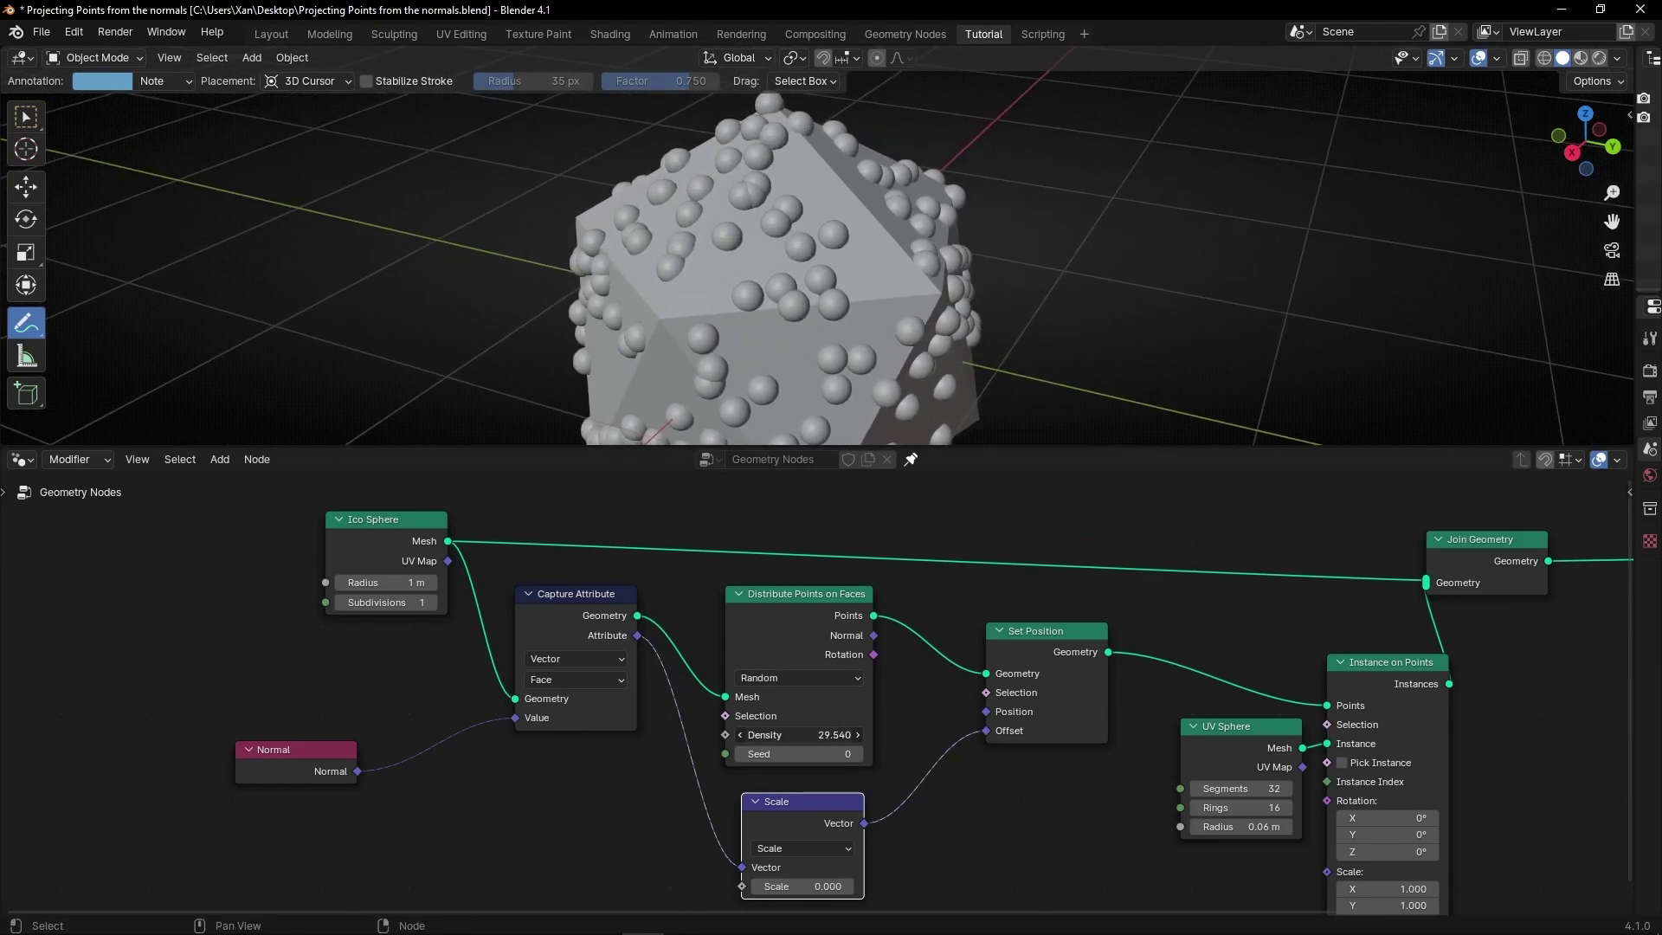
Set density to 29.740, Ico Sphere subdivisions to 3, and offset scale to 0.290.
{"action": "left_click_drag", "start_coordinate": [799, 735], "coordinate": [768, 734]}
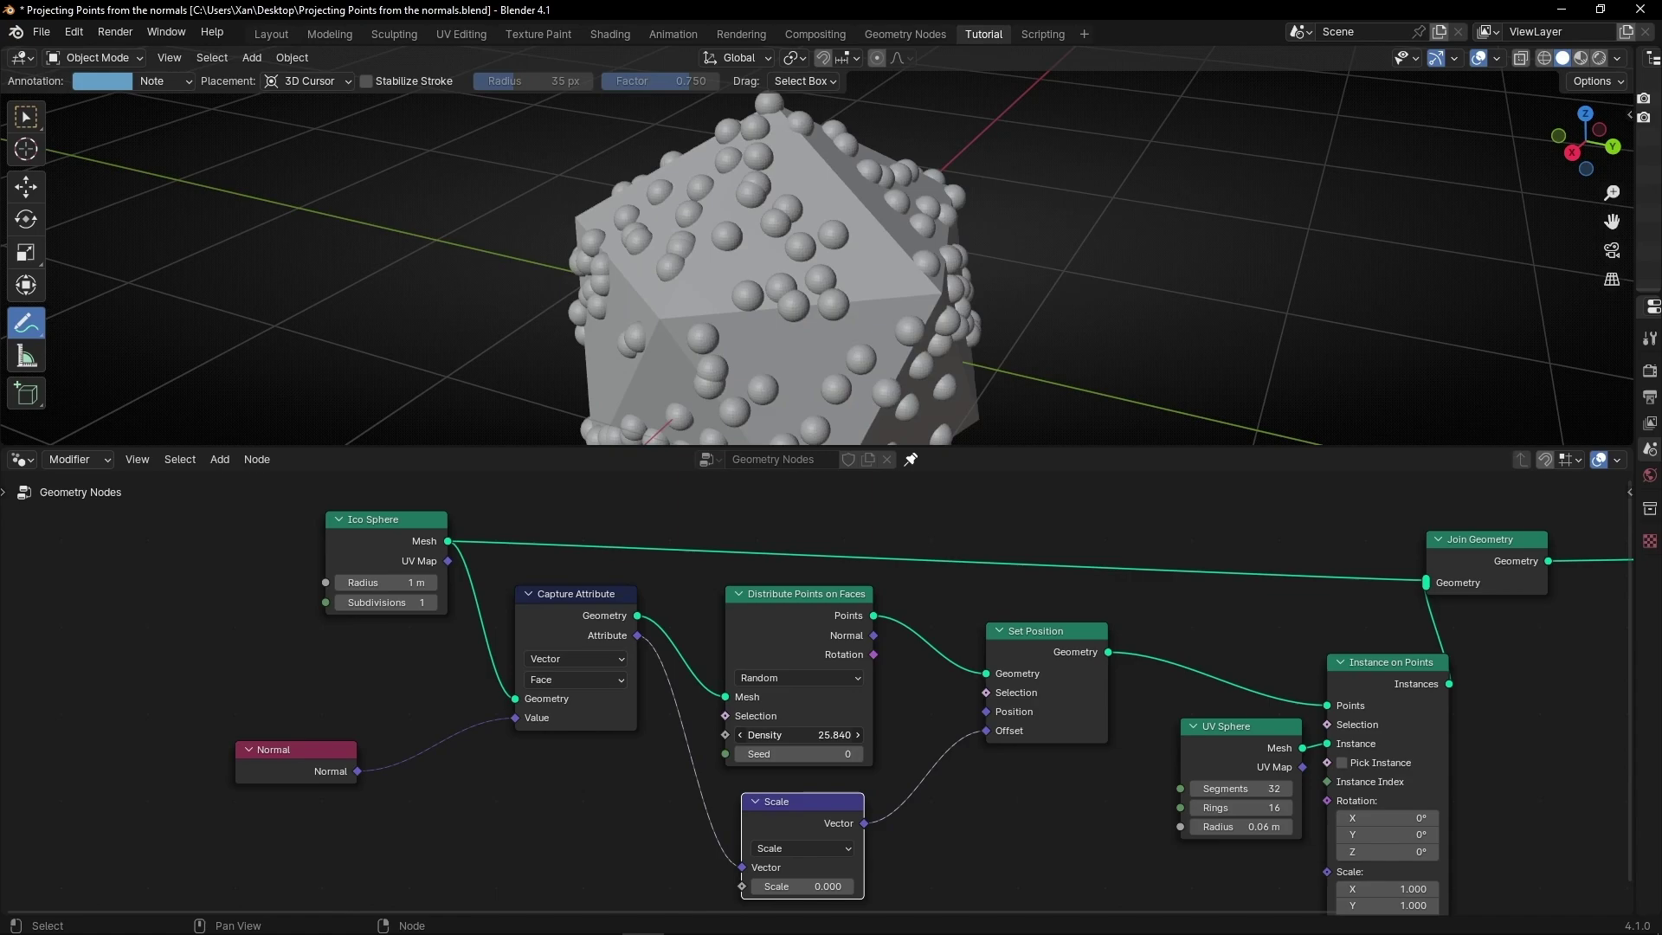
{"action": "left_click", "coordinate": [433, 603]}
{"action": "left_click", "coordinate": [434, 601]}
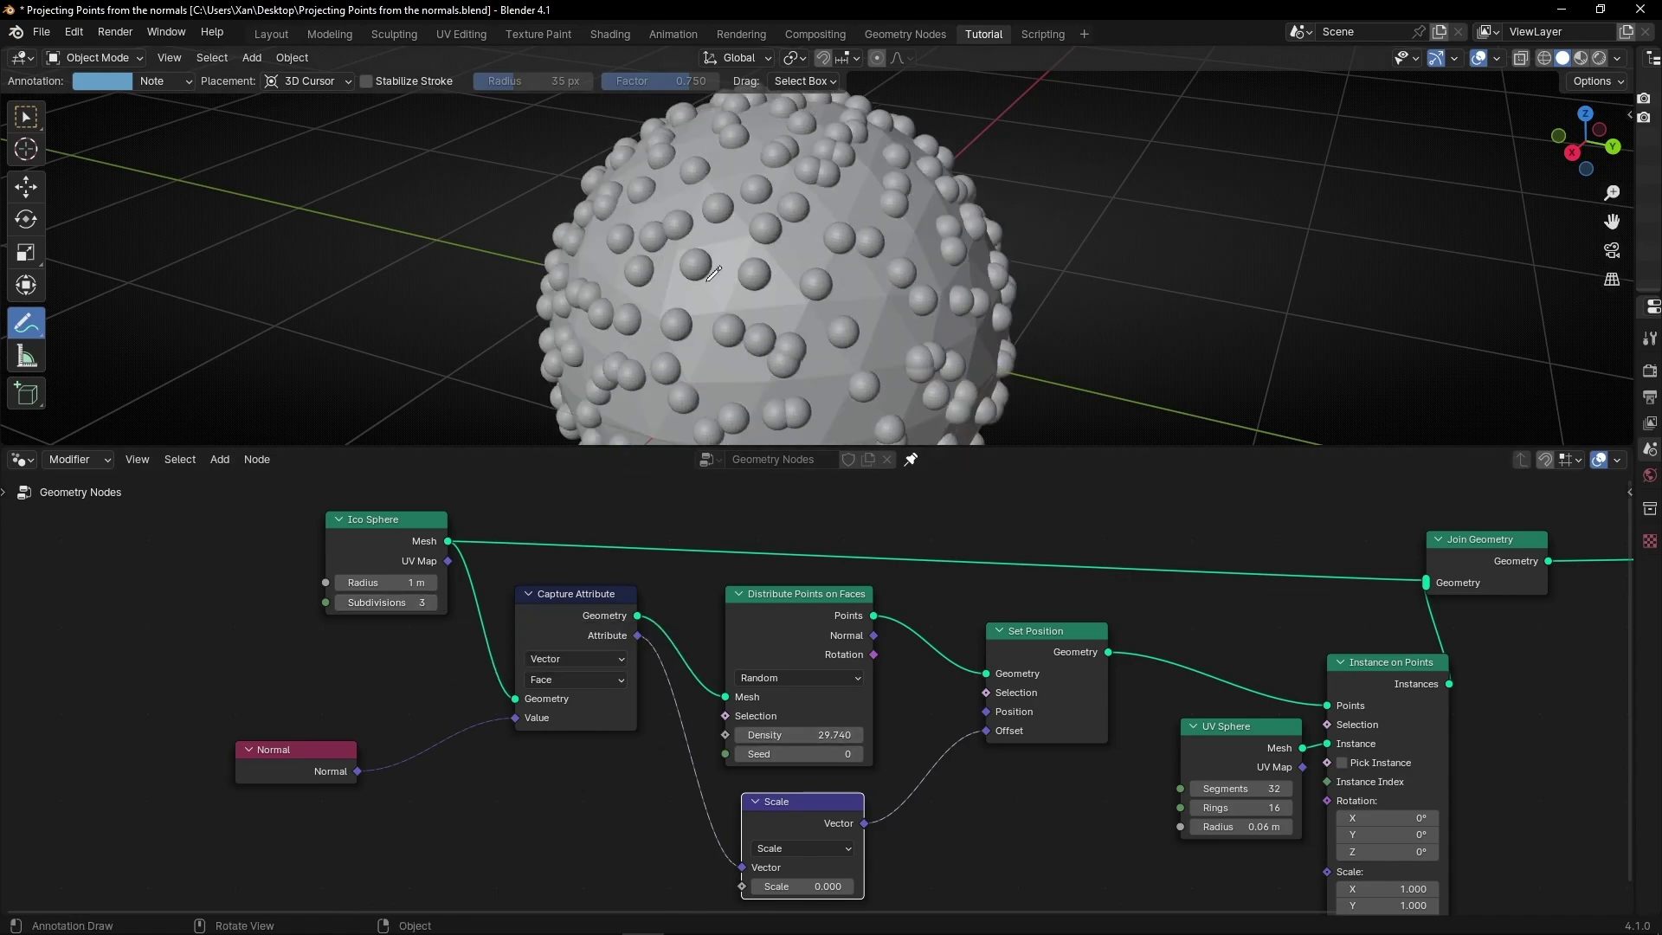
{"action": "scroll", "coordinate": [780, 260], "scroll_direction": "down", "scroll_amount": 3}
{"action": "mouse_move", "coordinate": [780, 260]}
{"action": "middle_mouse_down"}
{"action": "mouse_move", "coordinate": [765, 203]}
{"action": "mouse_move", "coordinate": [760, 238]}
{"action": "middle_mouse_up"}
{"action": "middle_click_drag", "start_coordinate": [950, 720], "coordinate": [932, 641]}
{"action": "left_click_drag", "start_coordinate": [772, 809], "coordinate": [831, 808]}
{"action": "middle_click_drag", "start_coordinate": [996, 545], "coordinate": [918, 617]}
Drop the base icosphere from the output, set offset Scale to -1, and split off a lower area.
{"action": "right_click_drag", "start_coordinate": [940, 539], "coordinate": [874, 638], "text": "ctrl"}
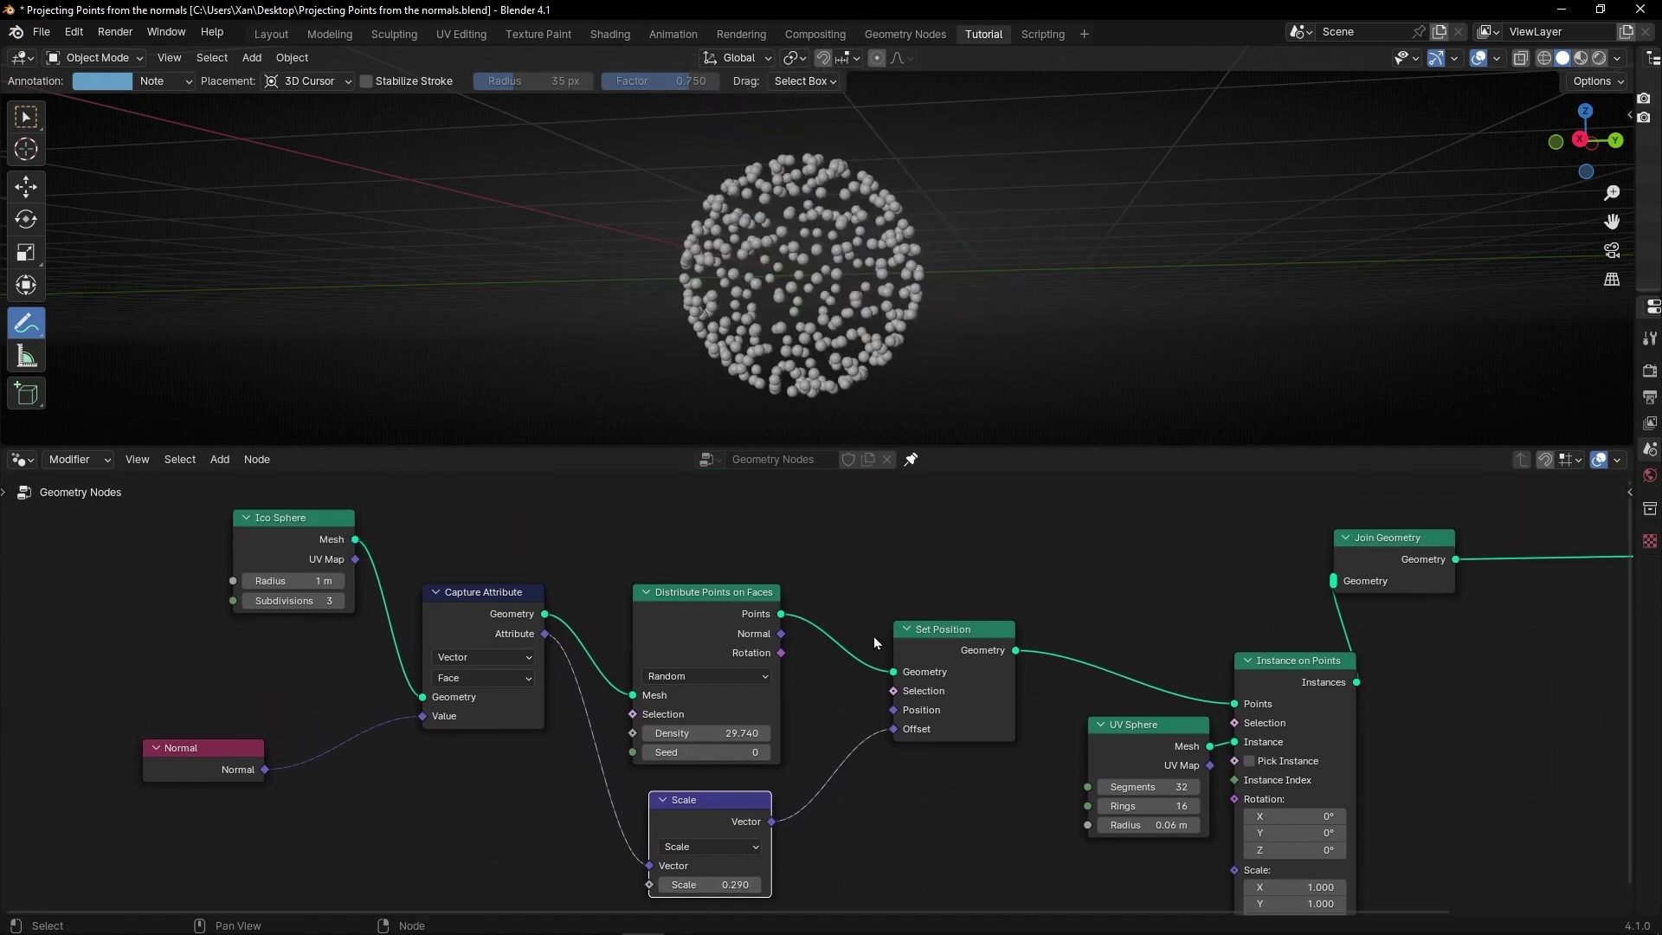
{"action": "middle_click_drag", "start_coordinate": [859, 749], "coordinate": [871, 688]}
{"action": "left_click", "coordinate": [744, 820]}
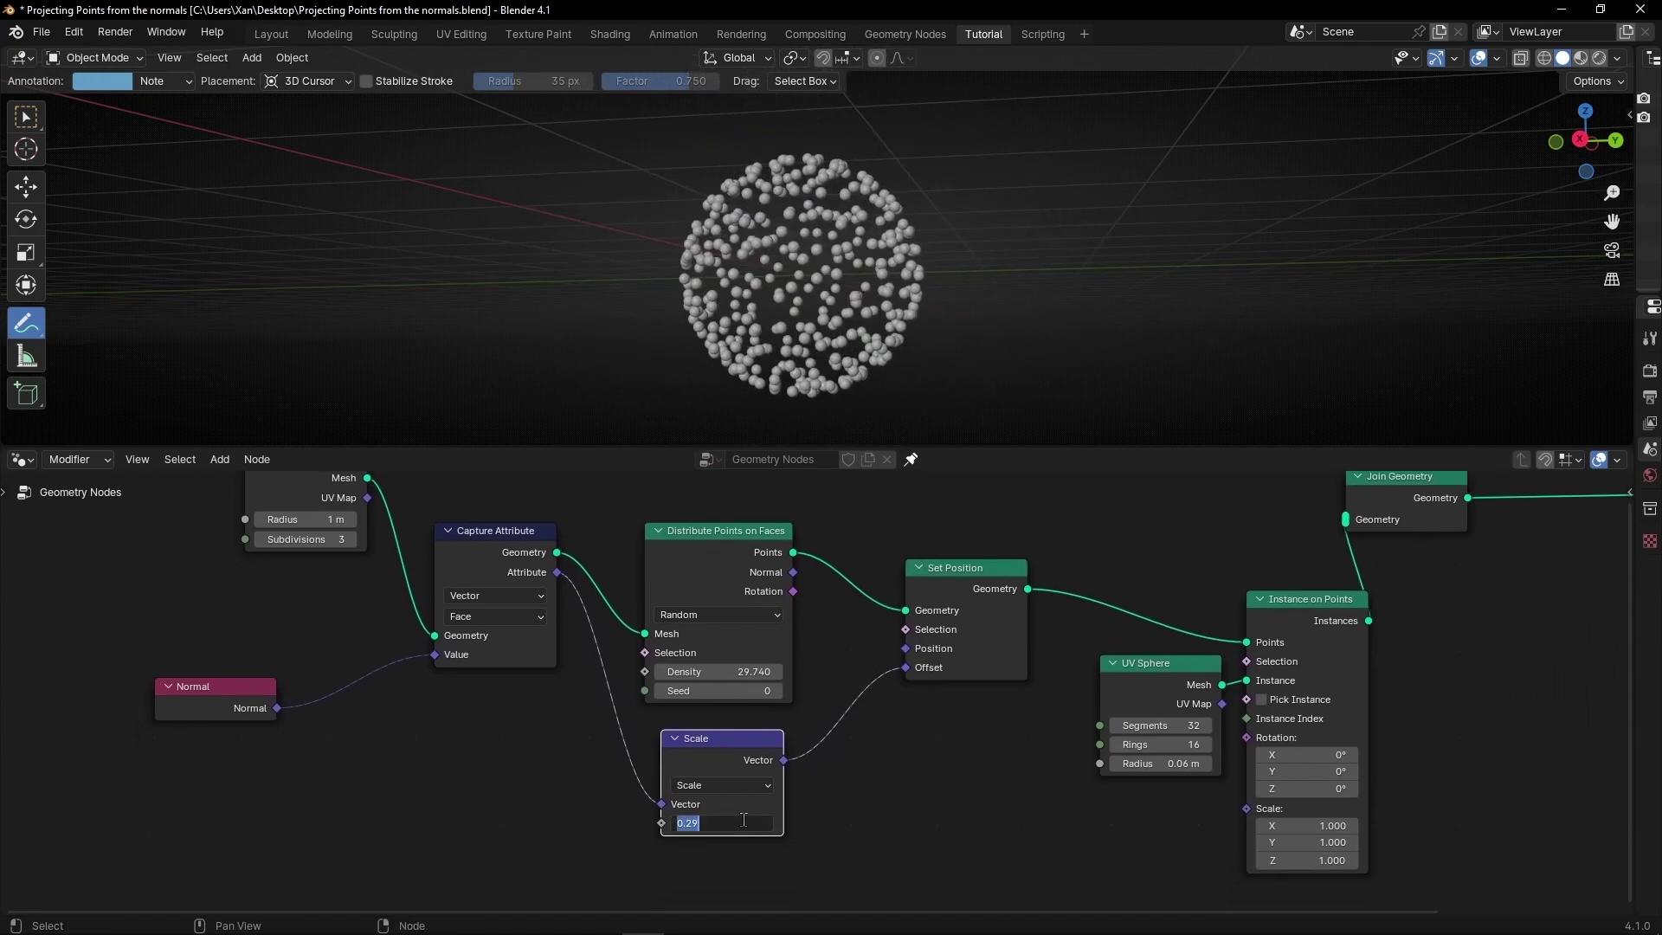
{"action": "type", "text": "0"}
{"action": "key", "text": "Return"}
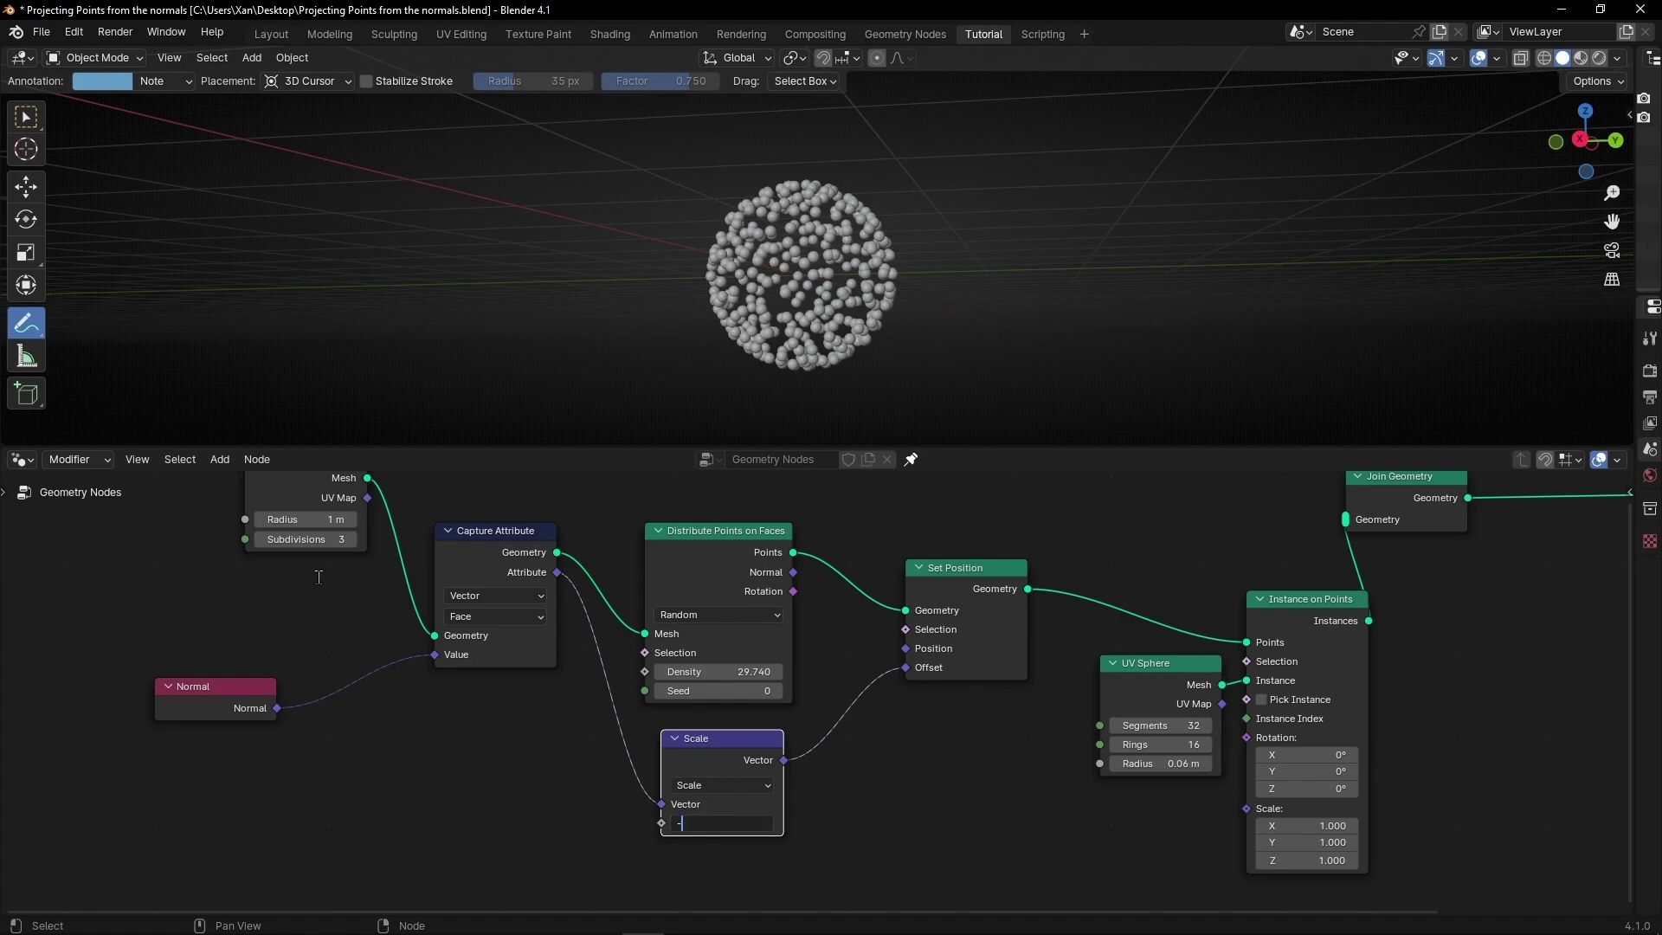
{"action": "key", "text": "Return"}
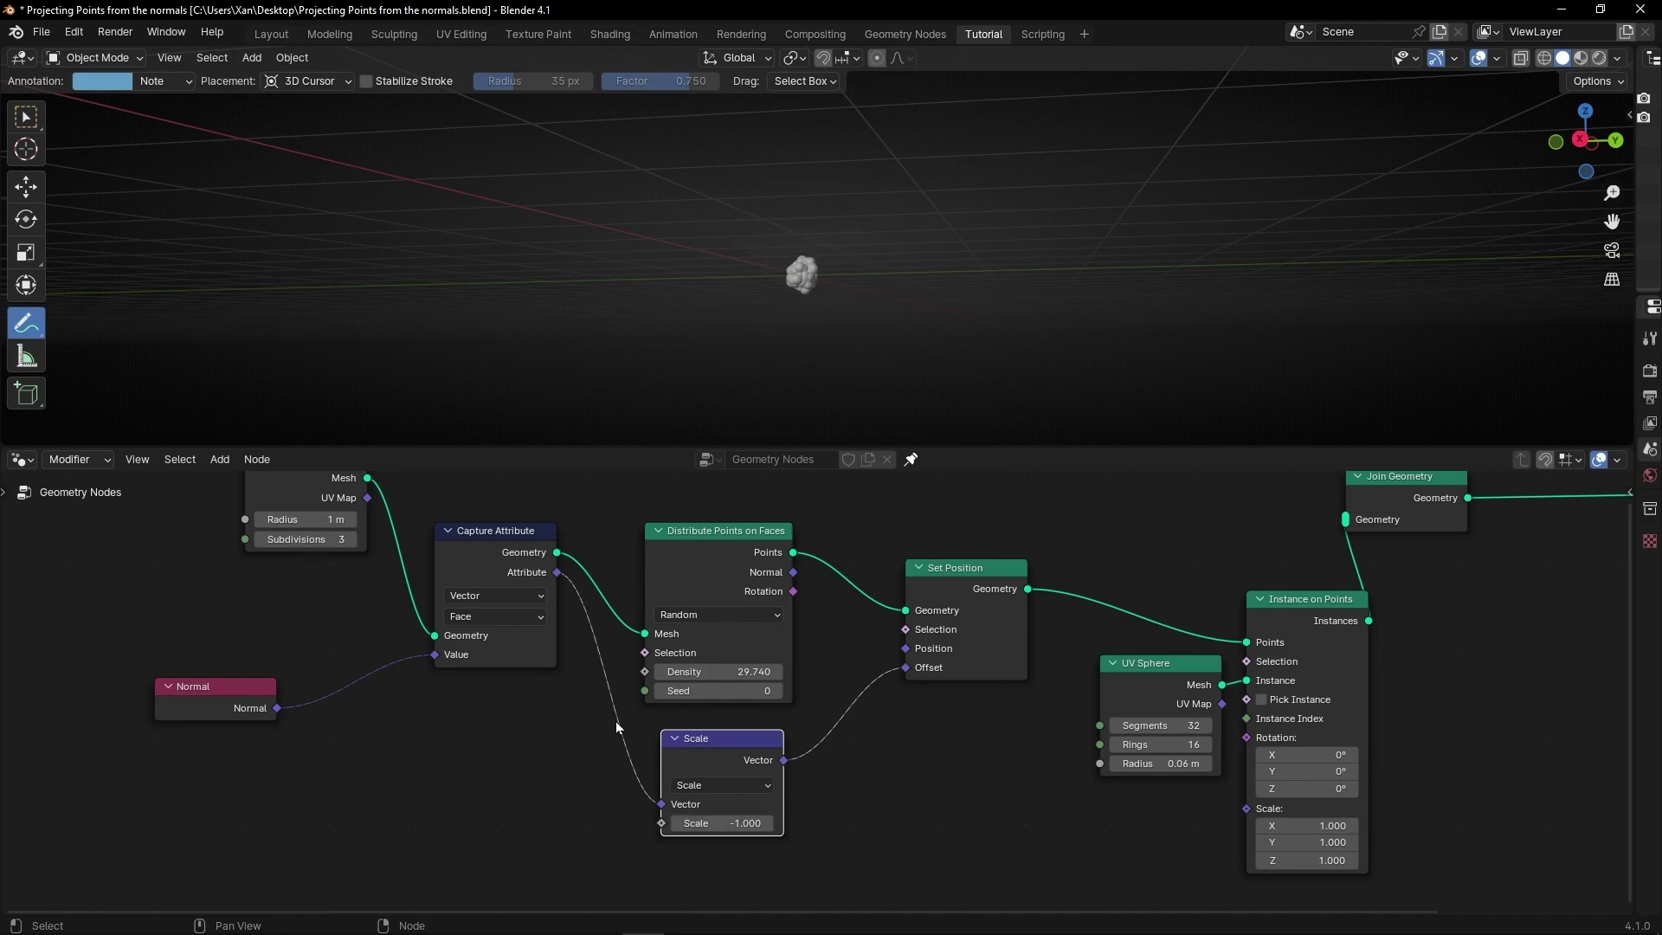
{"action": "middle_click_drag", "start_coordinate": [777, 331], "coordinate": [839, 337]}
{"action": "left_click_drag", "start_coordinate": [7, 910], "coordinate": [24, 805]}
Make the lower area a Timeline and keyframe offset Scale -1.000 on frame 1.
{"action": "left_click", "coordinate": [24, 805]}
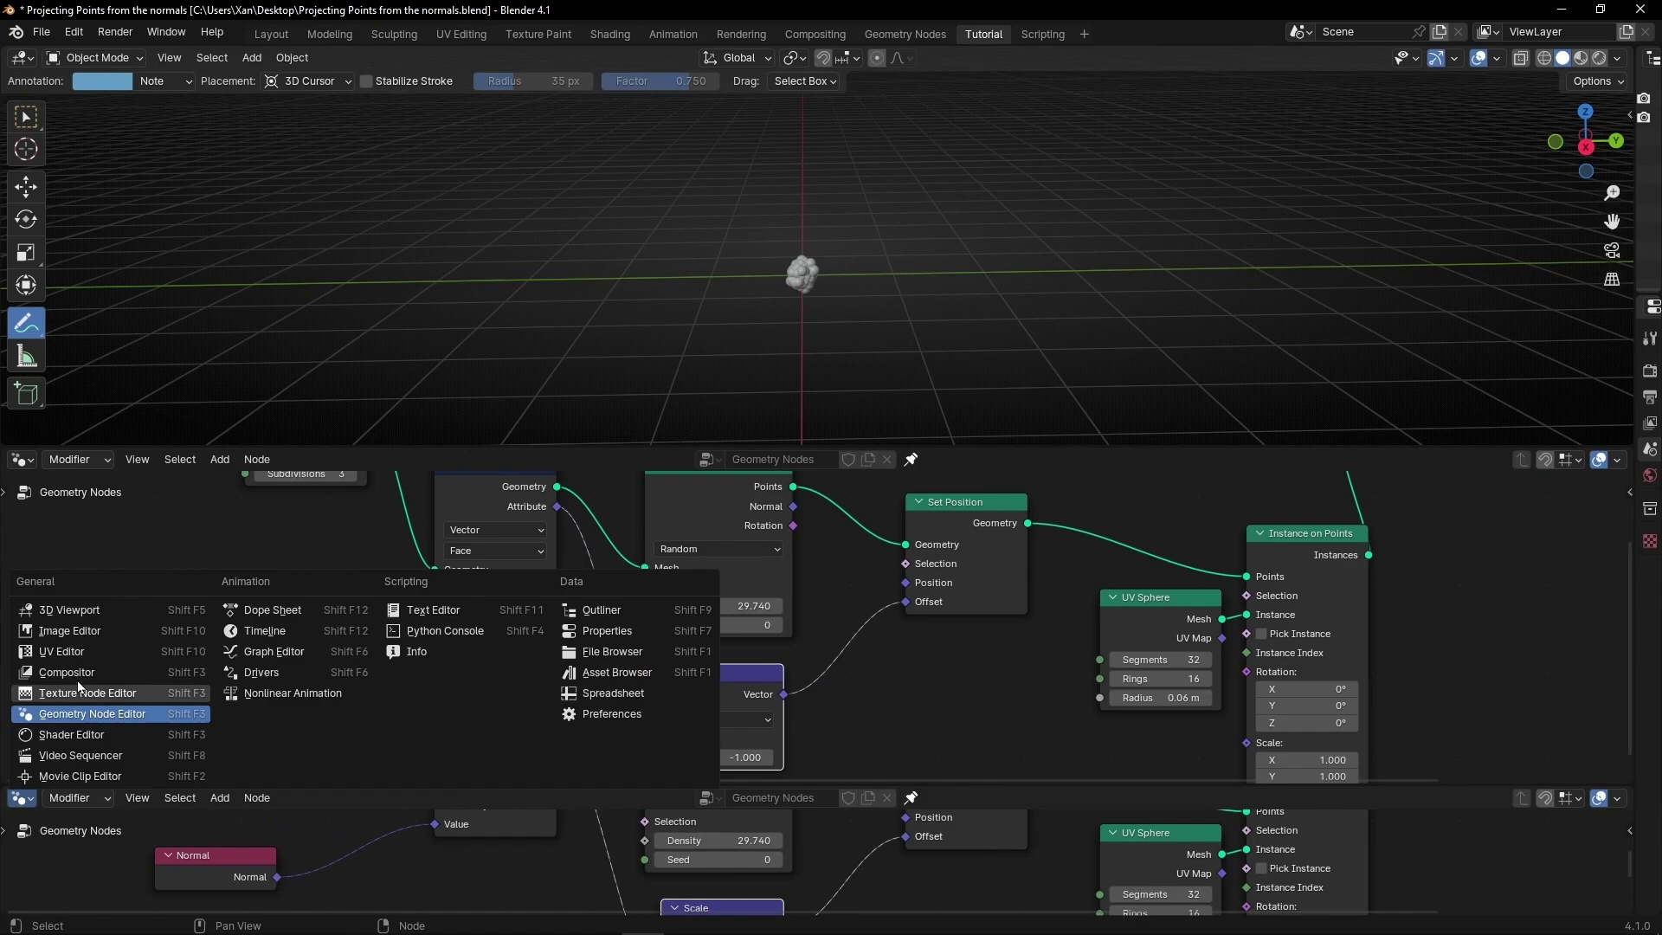
{"action": "left_click", "coordinate": [368, 631]}
{"action": "right_click", "coordinate": [737, 755]}
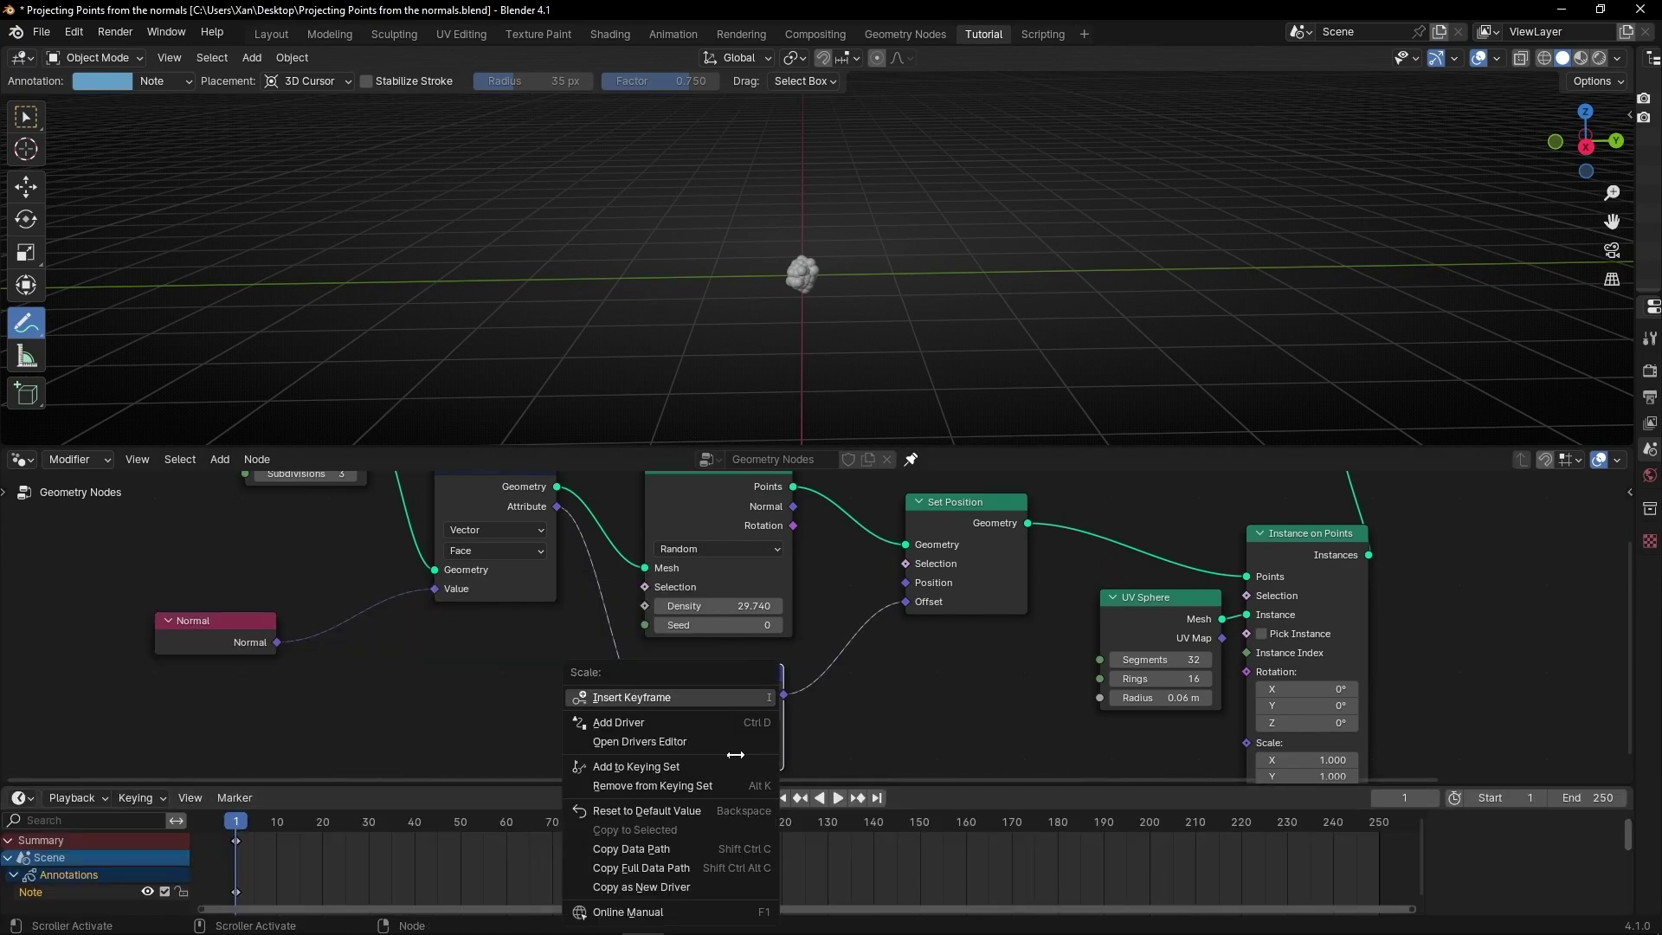
{"action": "left_click", "coordinate": [640, 699]}
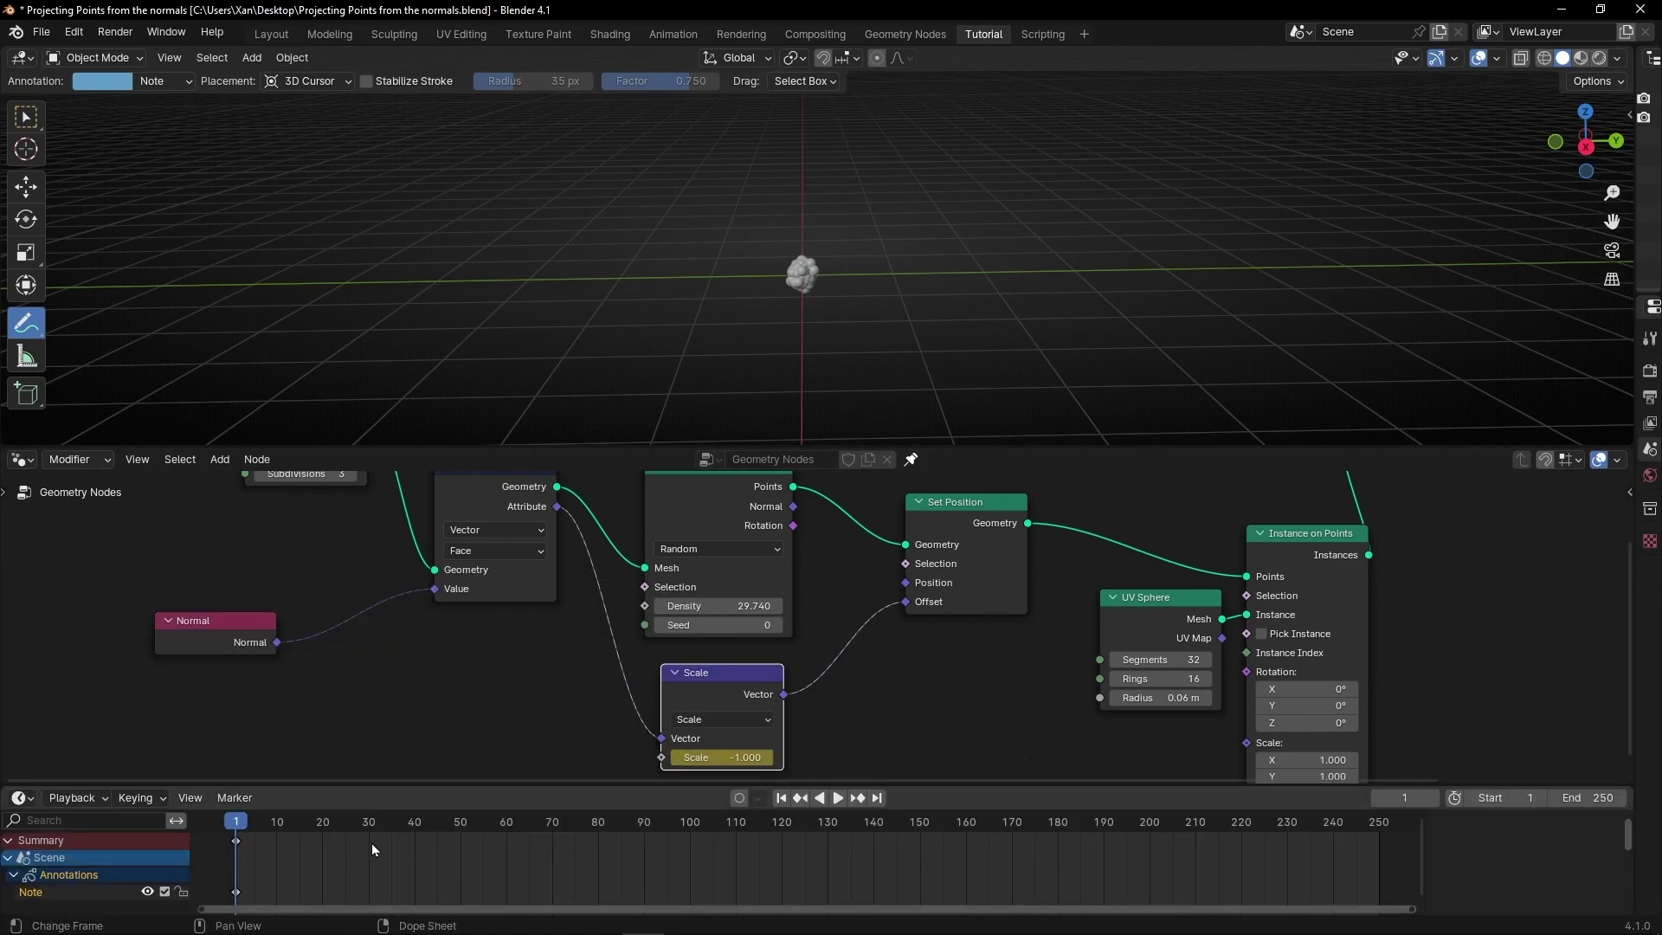
On frame 29, raise the offset Scale much higher and keyframe it.
{"action": "key", "text": "space"}
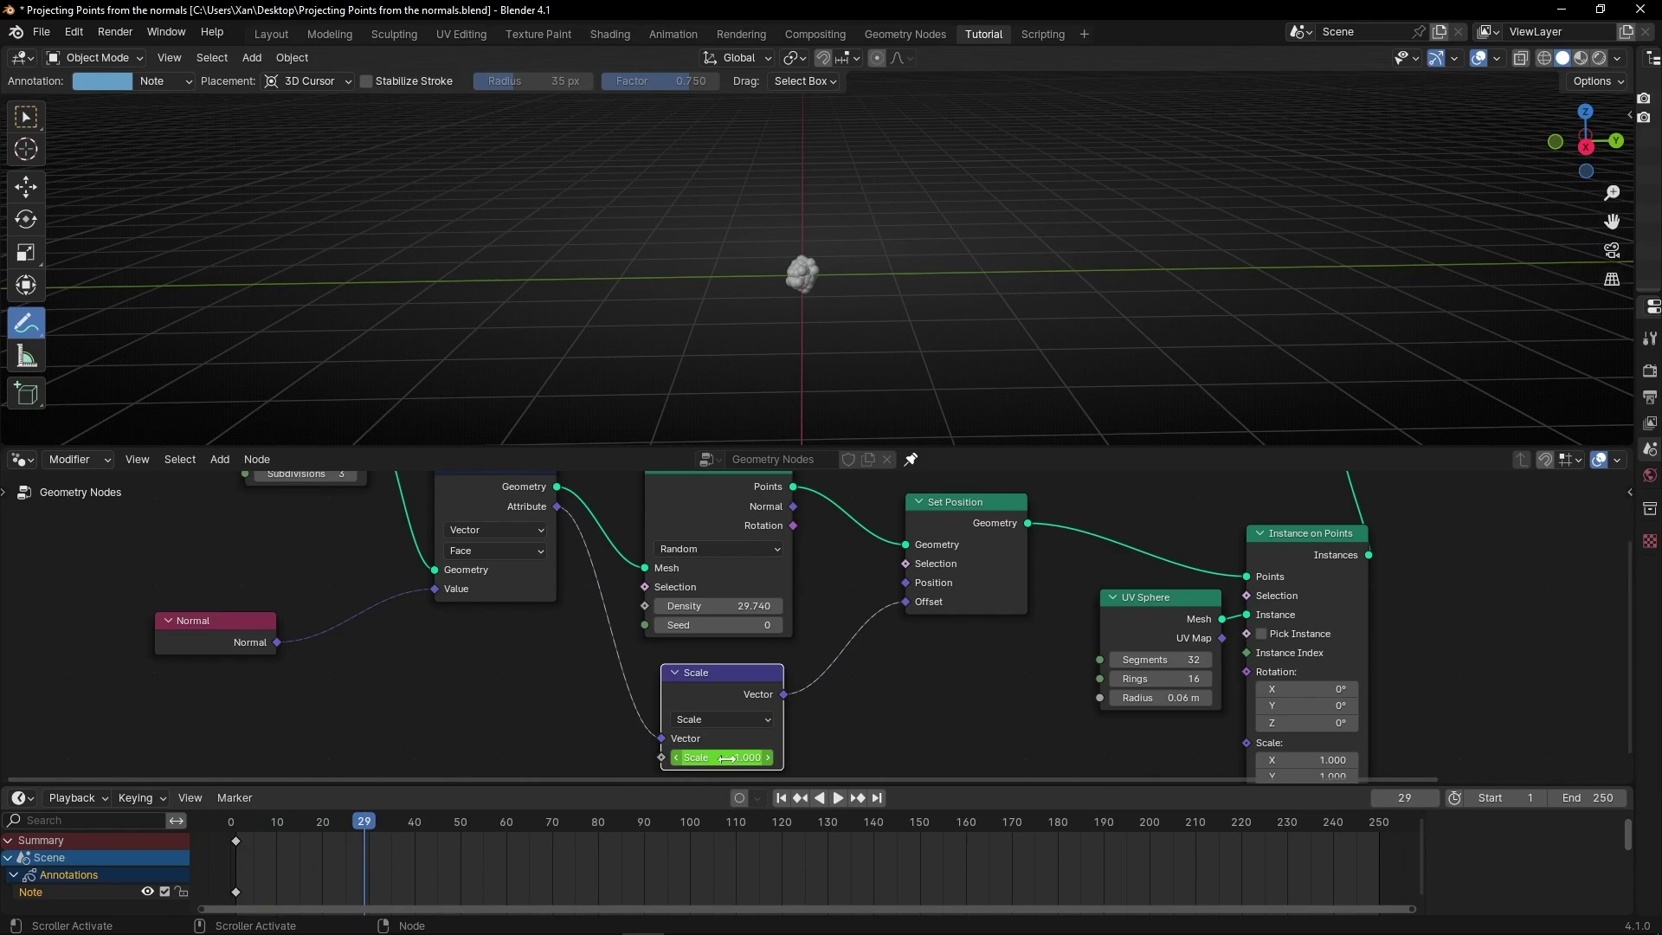
{"action": "left_click_drag", "start_coordinate": [728, 758], "coordinate": [866, 757]}
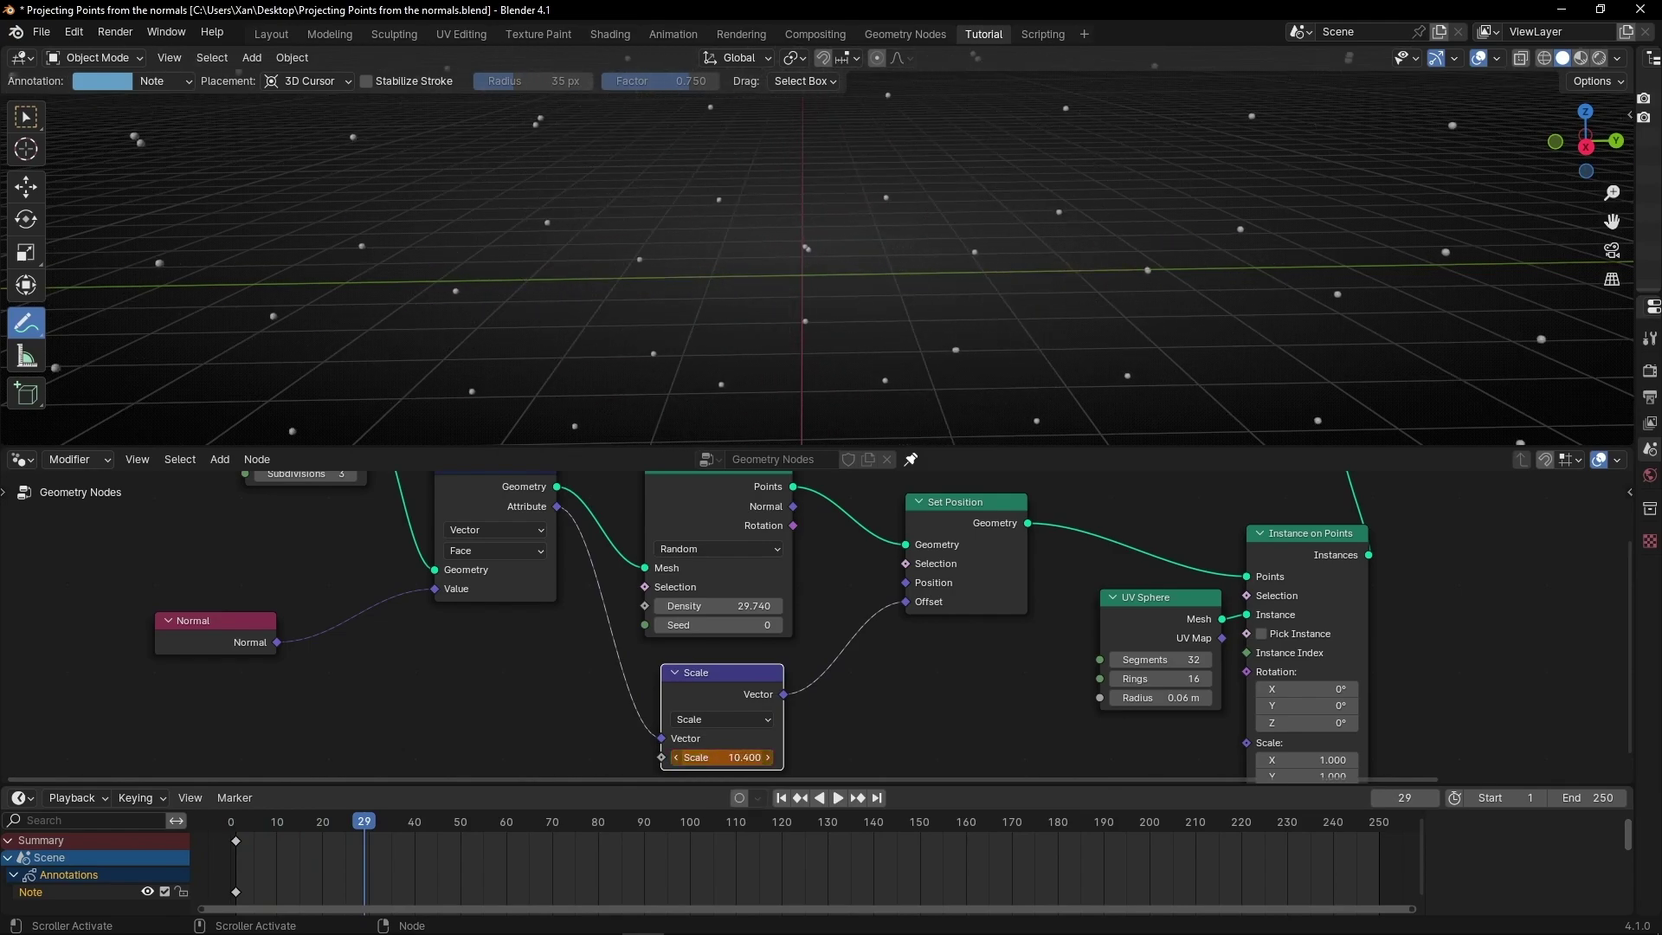
{"action": "right_click", "coordinate": [728, 758]}
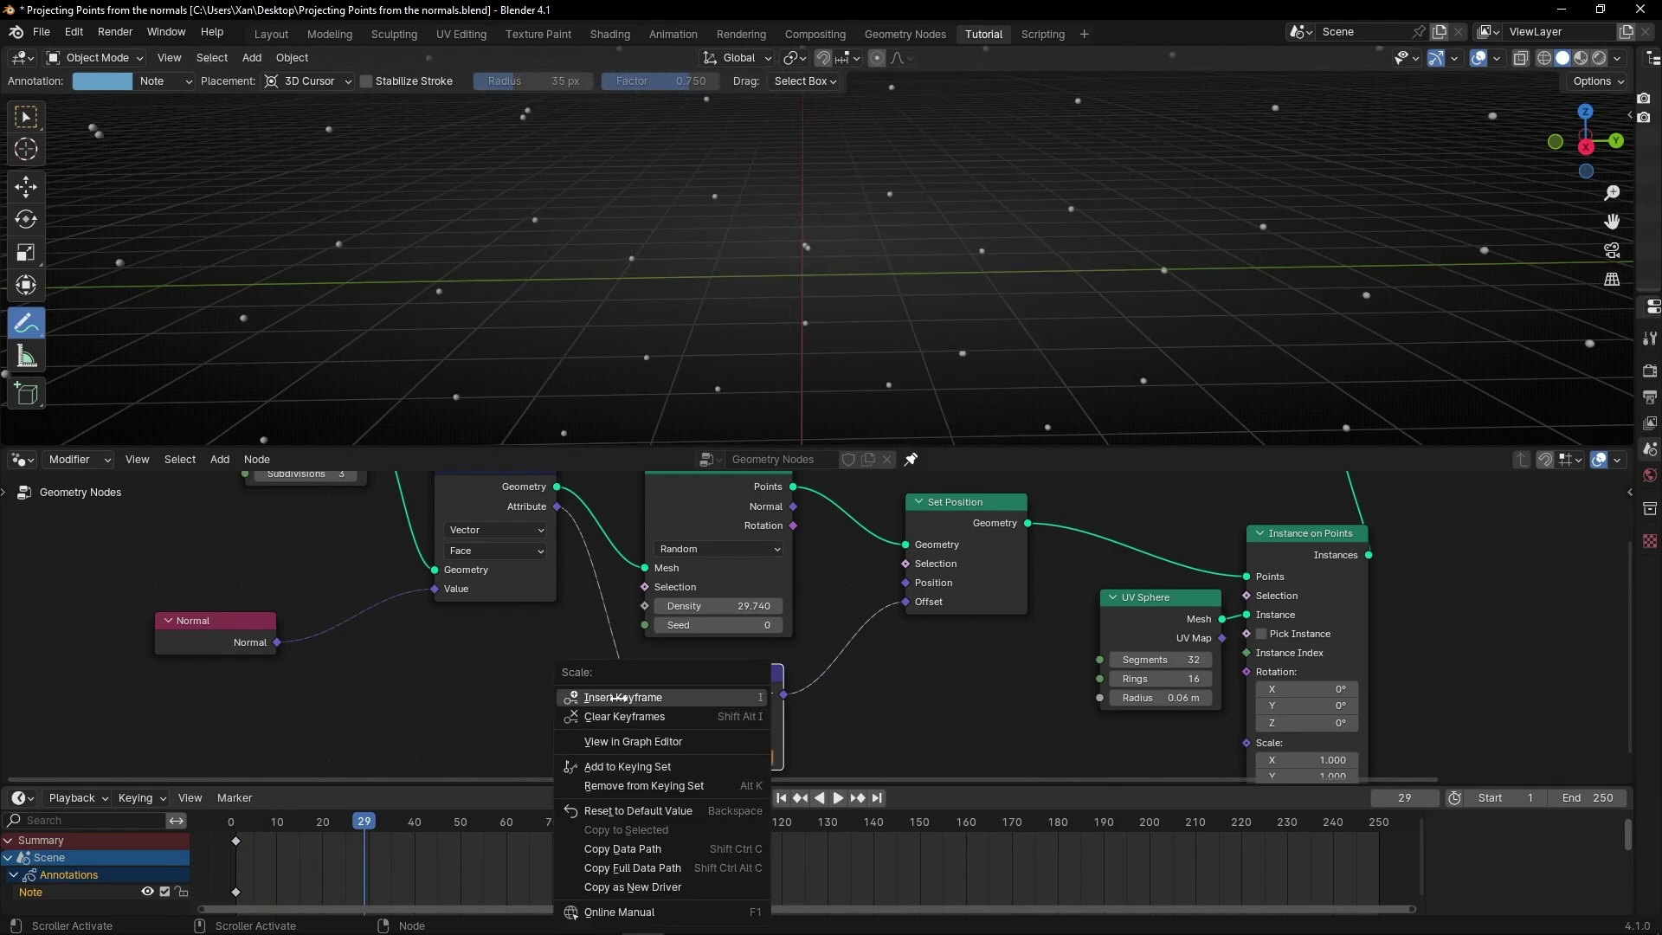
{"action": "left_click", "coordinate": [689, 697]}
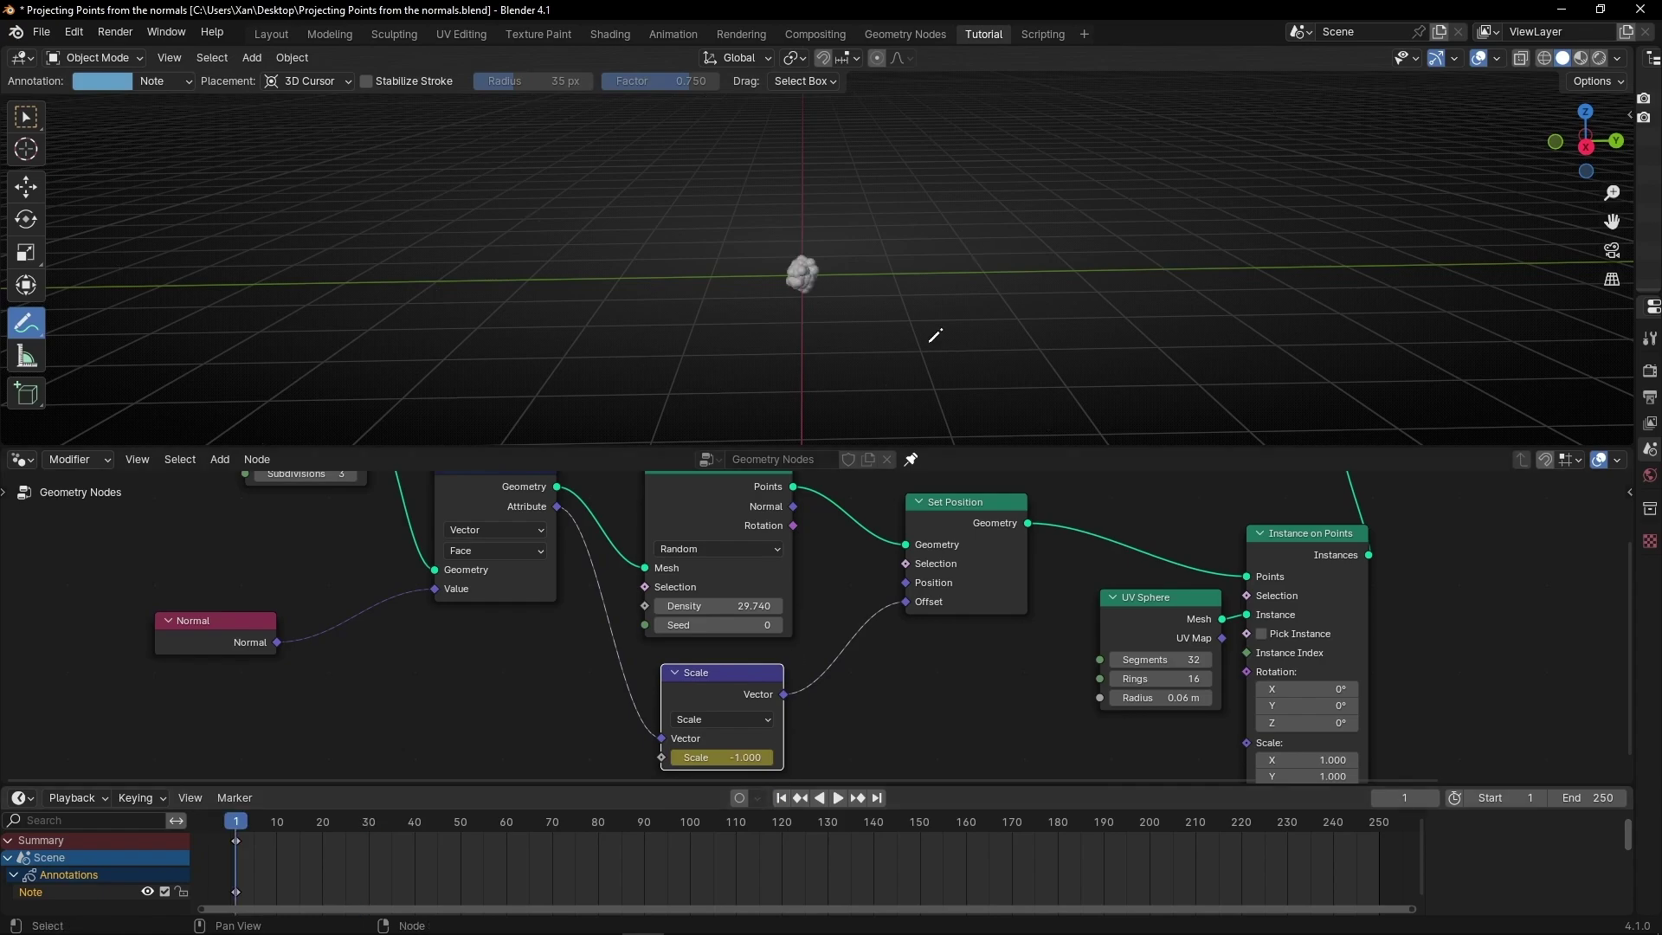